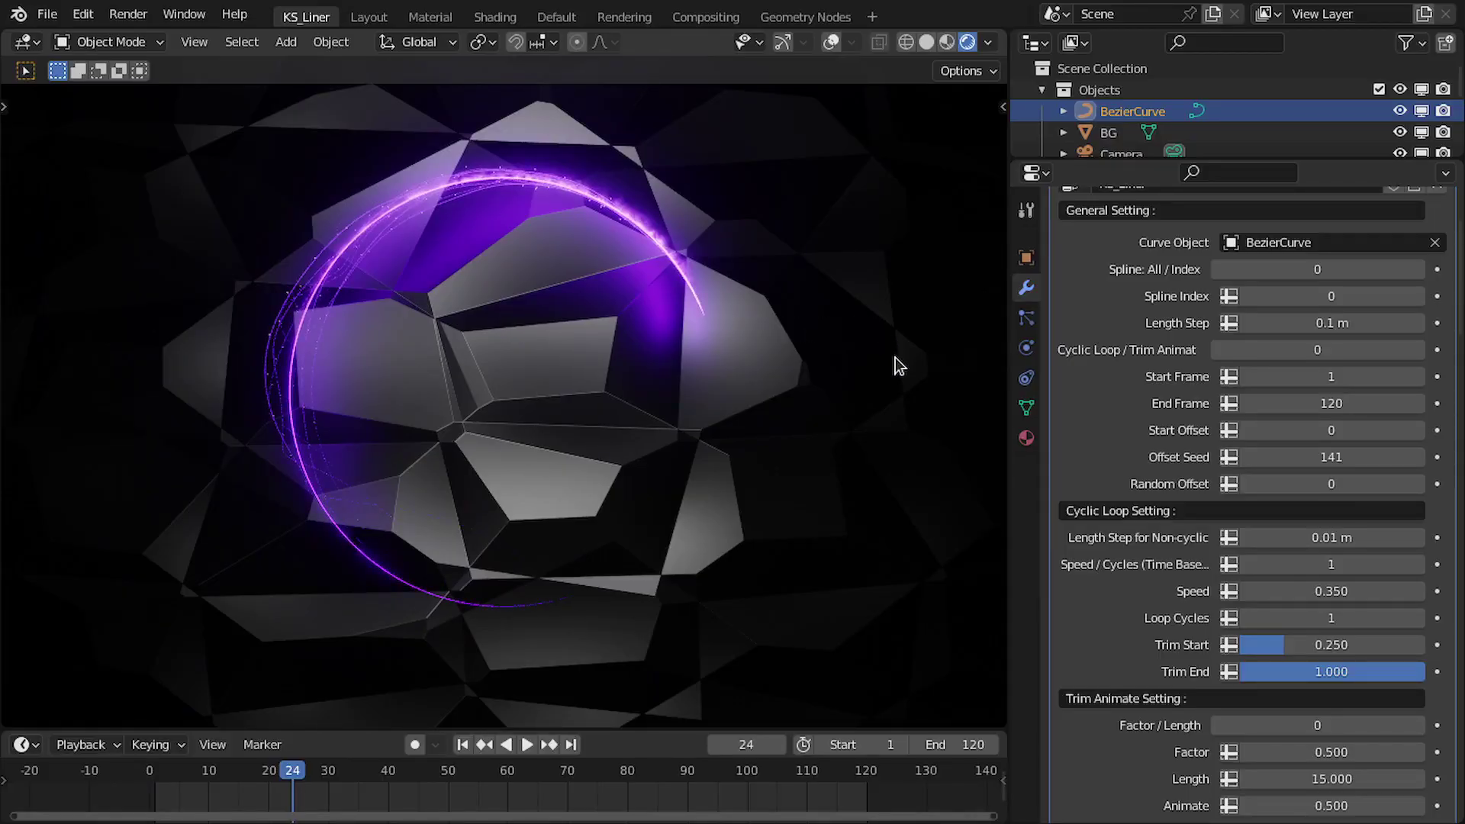
Step: Stop the animation preview and return to frame 1
{"action": "scroll", "coordinate": [1187, 299], "scroll_direction": "up", "scroll_amount": 3}
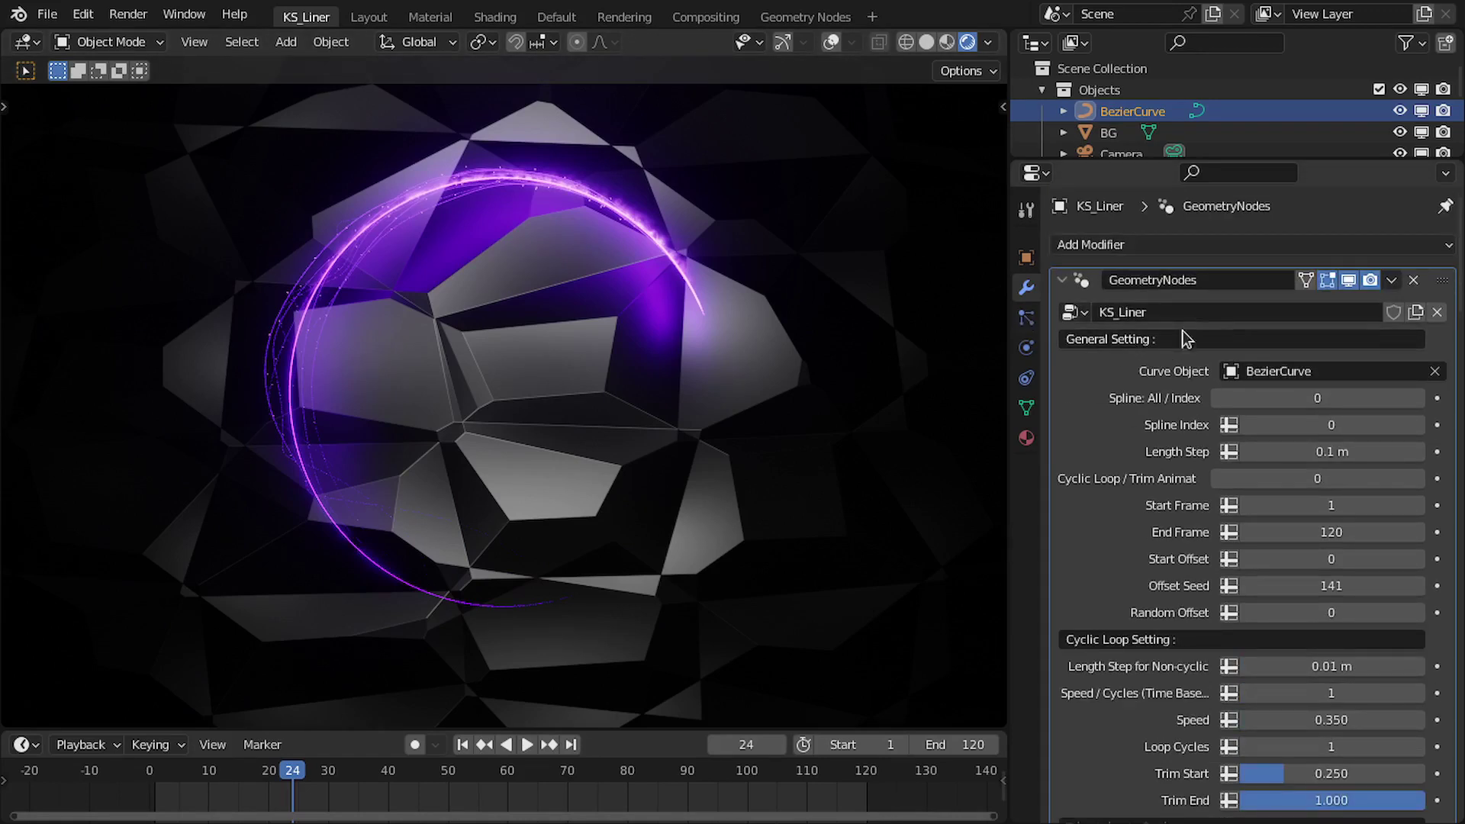
{"action": "scroll", "coordinate": [1187, 339], "scroll_direction": "down", "scroll_amount": 2}
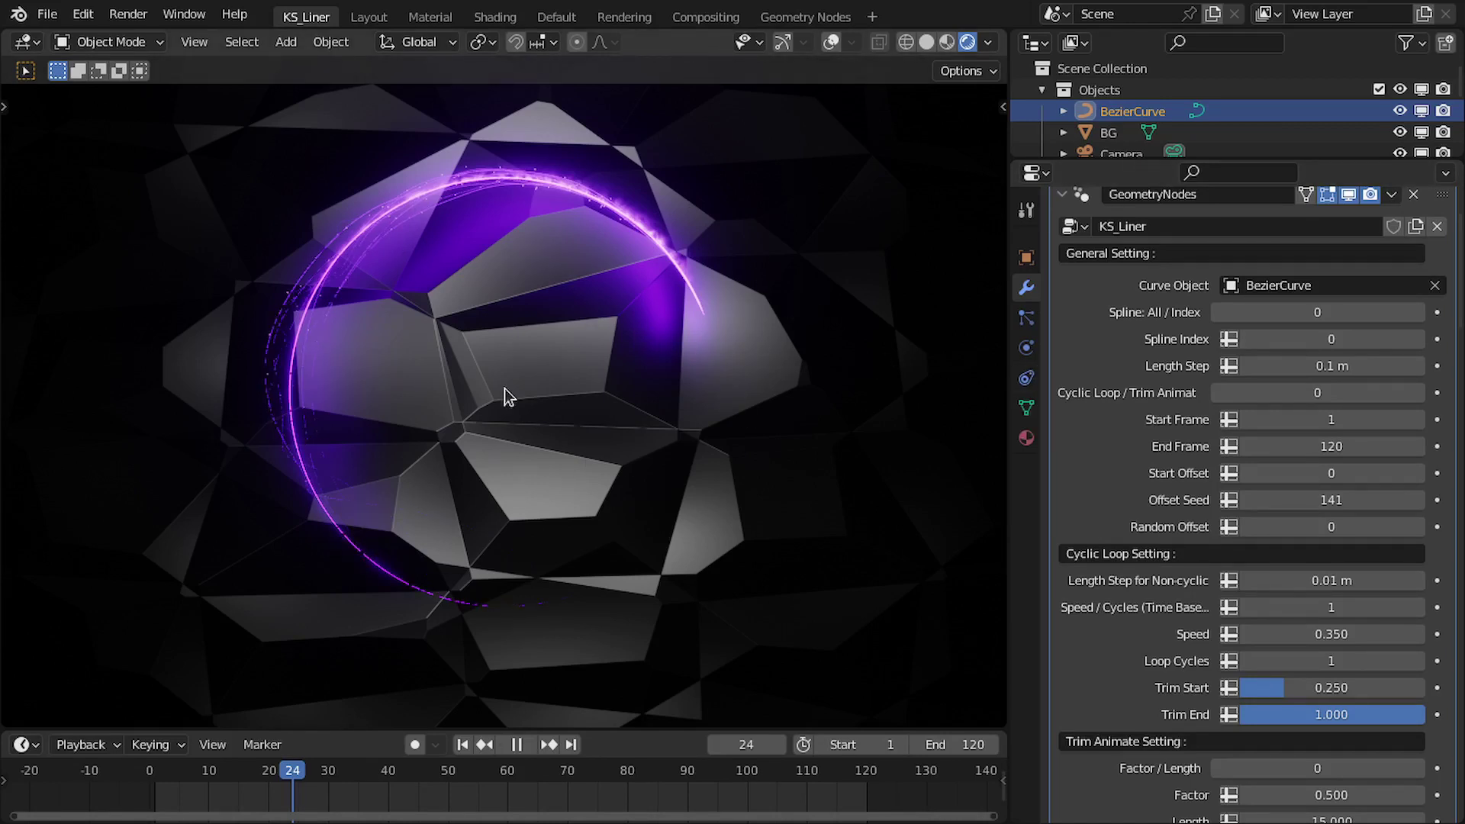
{"action": "key", "text": "Escape"}
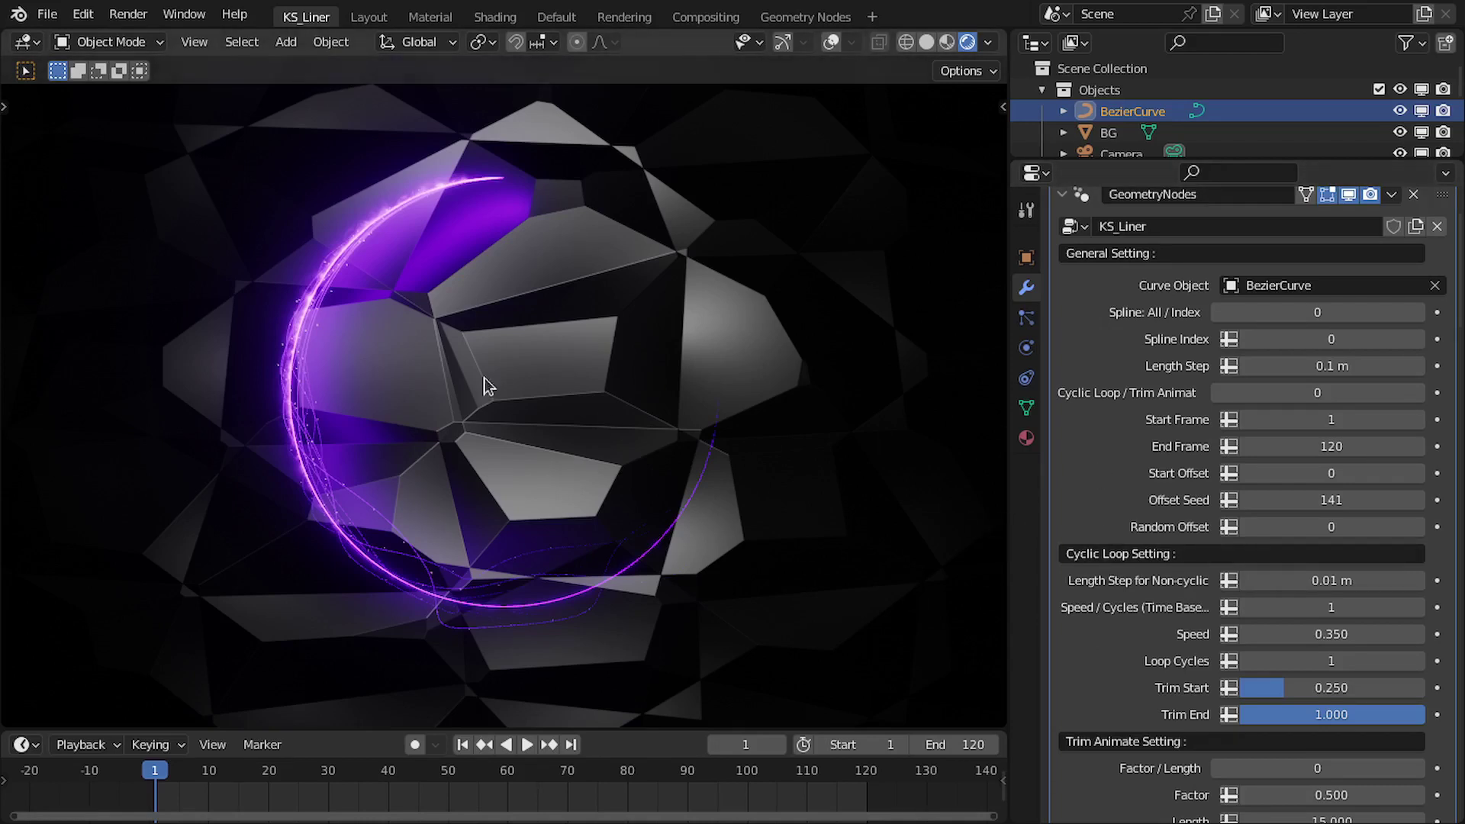
Step: Set Add Grid Core, Add Tentacles and Add Particles to 0 in the KS_Liner modifier
{"action": "scroll", "coordinate": [1181, 513], "scroll_direction": "down", "scroll_amount": 8}
{"action": "scroll", "coordinate": [1148, 559], "scroll_direction": "down", "scroll_amount": 9}
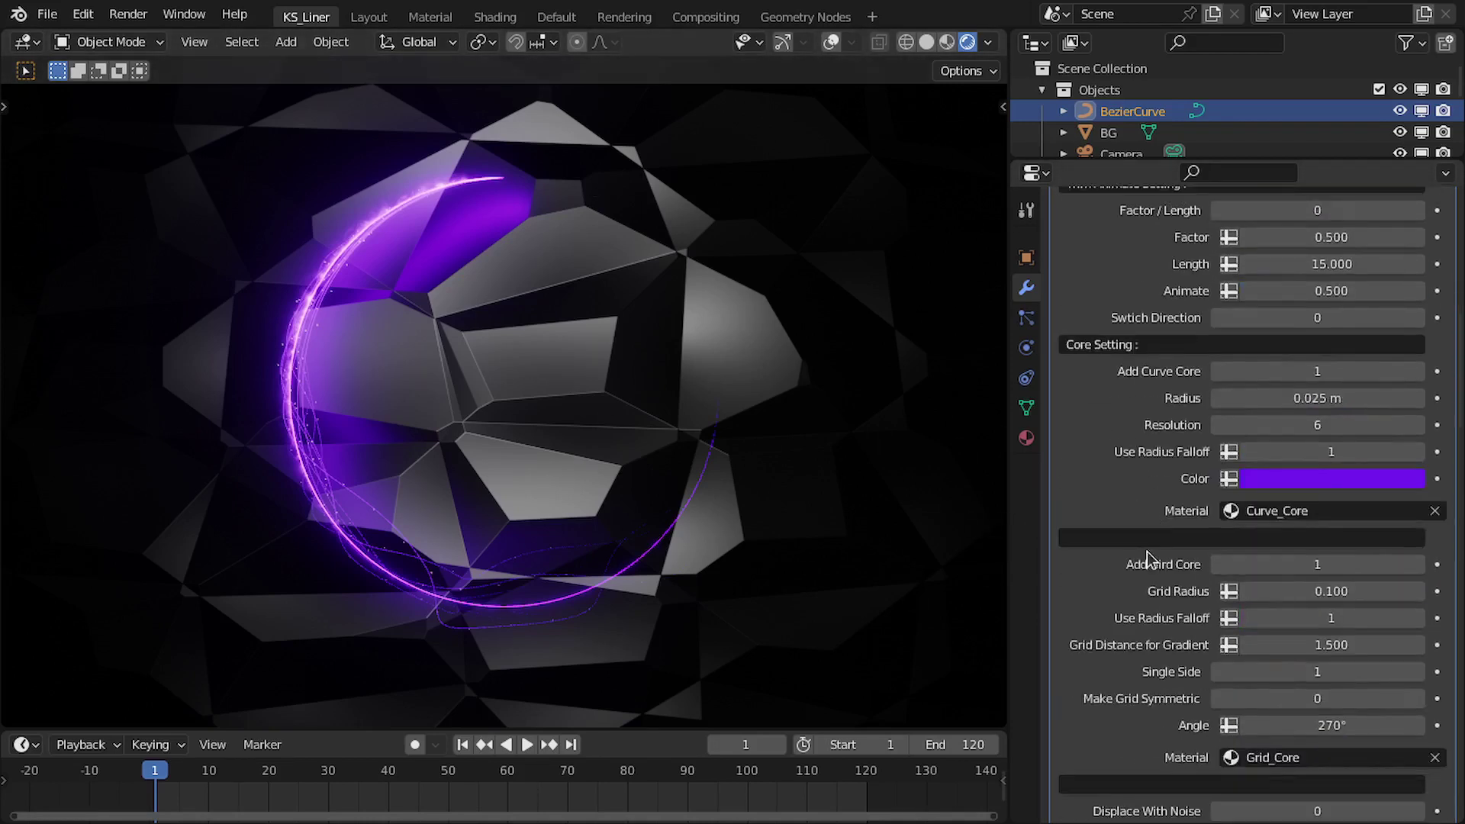
{"action": "scroll", "coordinate": [1224, 481], "scroll_direction": "down", "scroll_amount": 4}
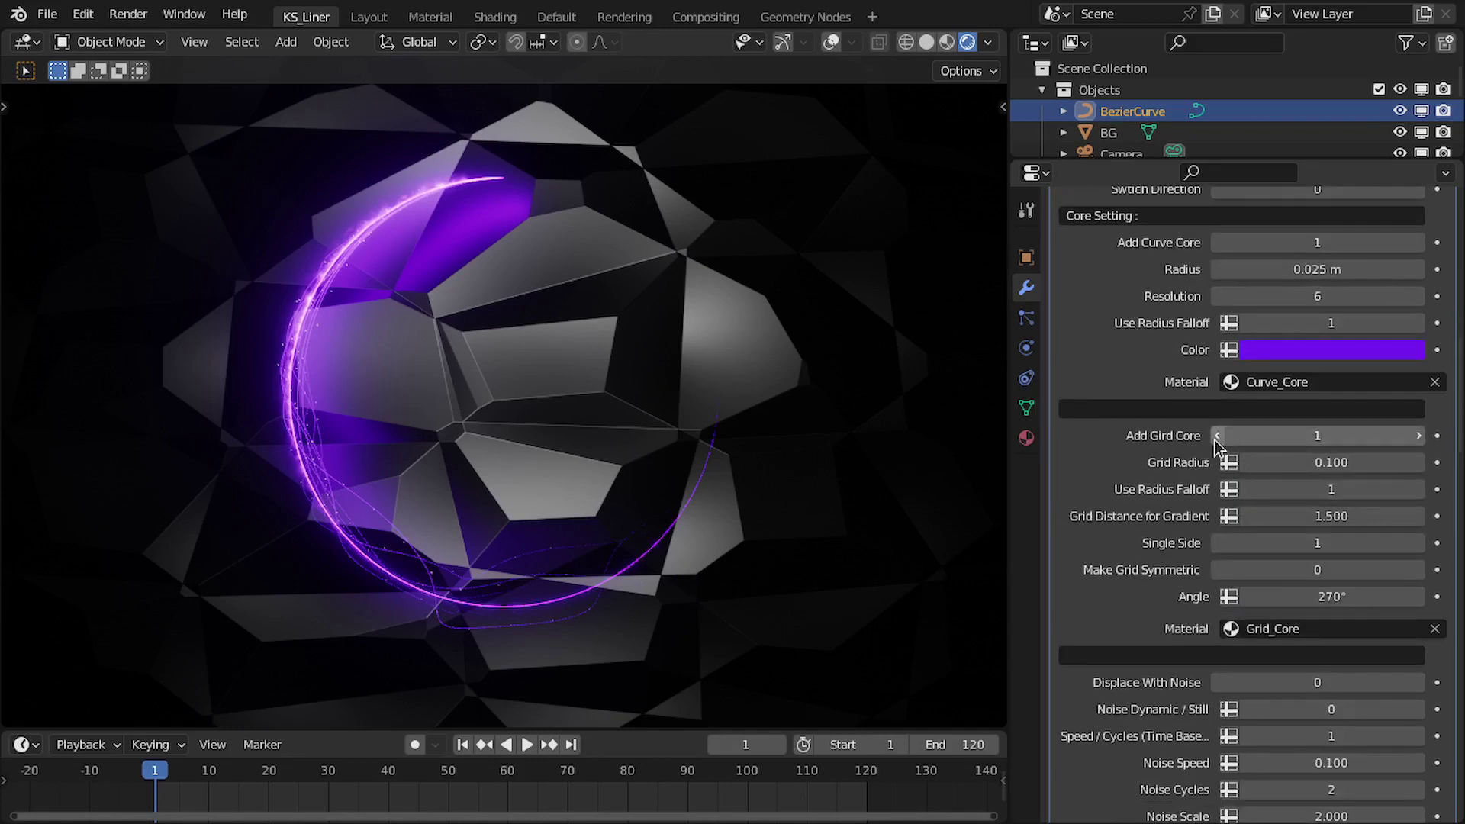
{"action": "left_click", "coordinate": [1220, 436]}
{"action": "scroll", "coordinate": [1167, 649], "scroll_direction": "down", "scroll_amount": 16}
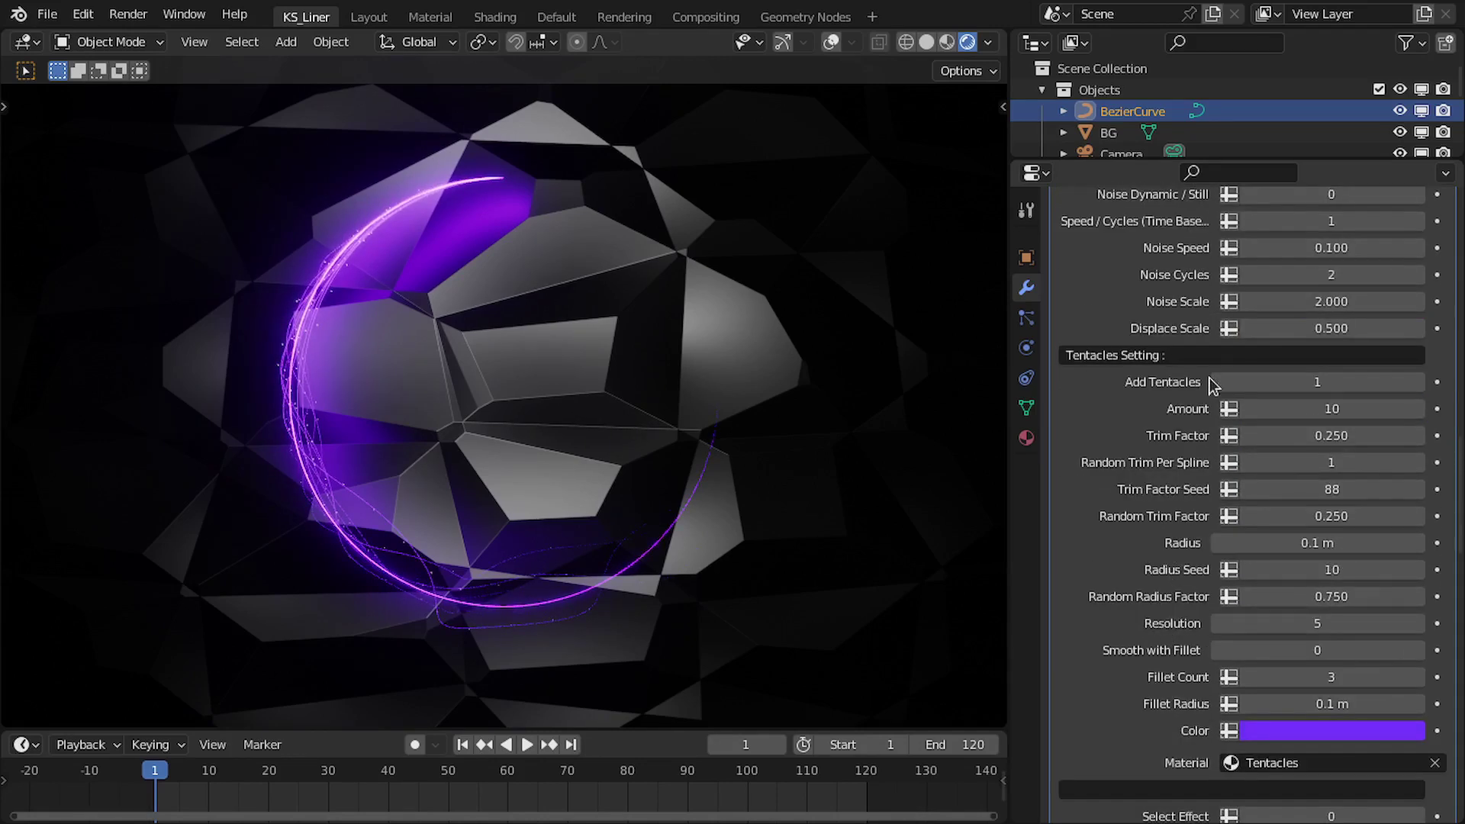
{"action": "left_click", "coordinate": [1214, 381]}
{"action": "scroll", "coordinate": [1216, 366], "scroll_direction": "down", "scroll_amount": 20}
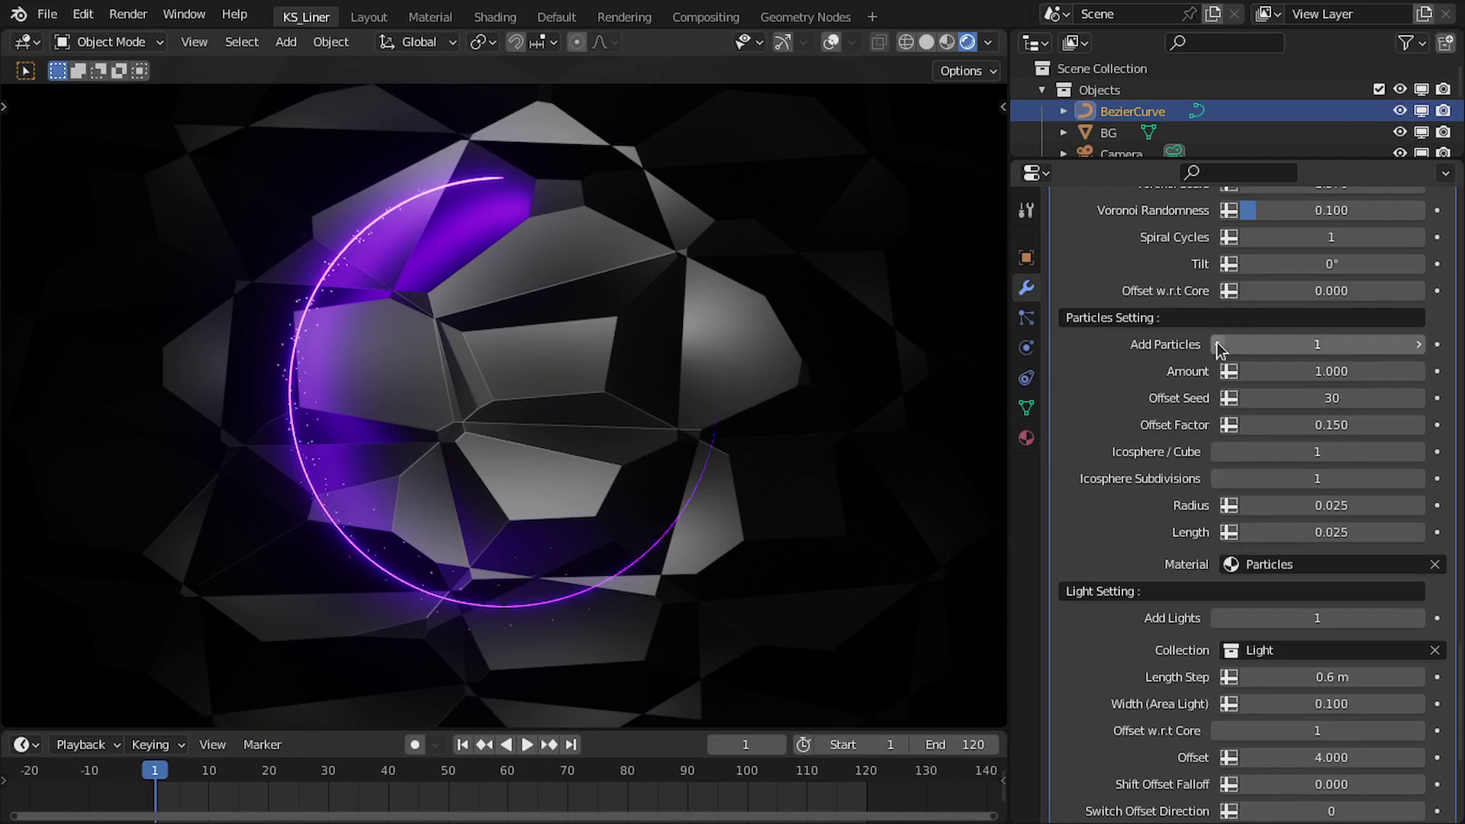
{"action": "left_click", "coordinate": [1216, 345]}
{"action": "scroll", "coordinate": [1190, 397], "scroll_direction": "up", "scroll_amount": 20}
{"action": "scroll", "coordinate": [1127, 491], "scroll_direction": "up", "scroll_amount": 20}
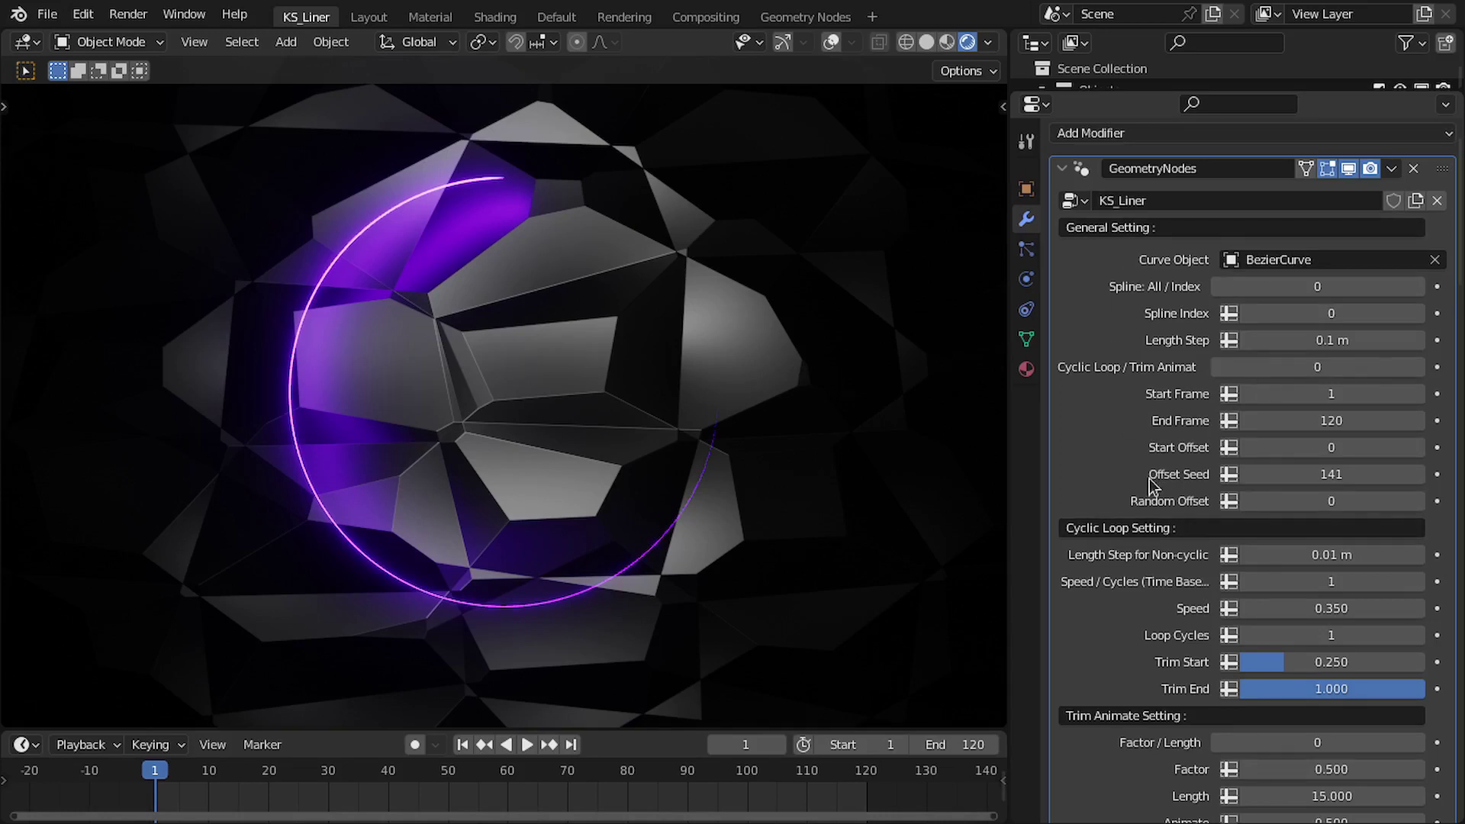
Step: Show the curve overlays, scrub the arc animation back to frame 1, then adjust Start Offset
{"action": "key", "text": "shift+alt+z"}
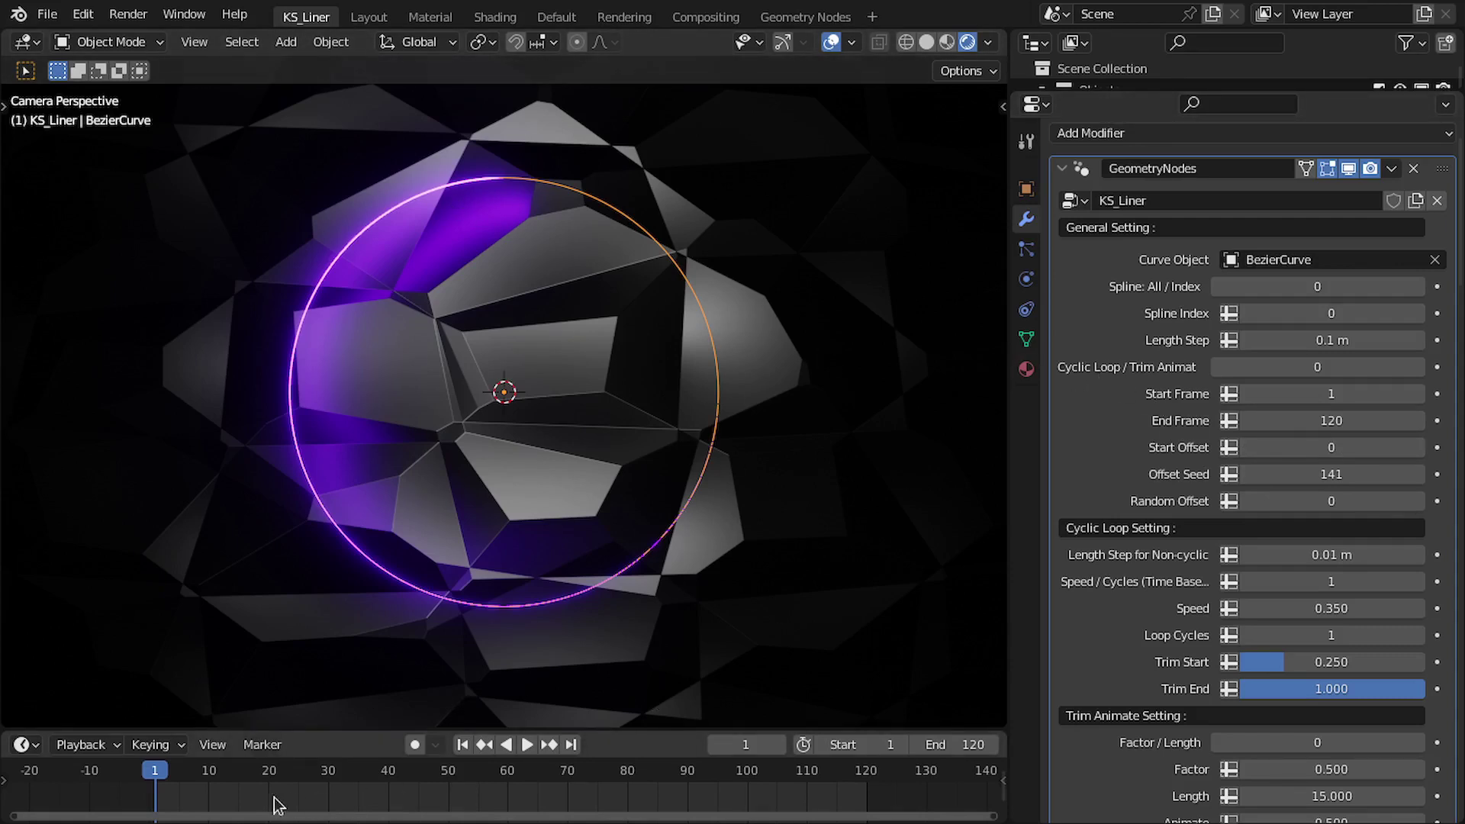
{"action": "left_click_drag", "start_coordinate": [267, 797], "coordinate": [904, 815]}
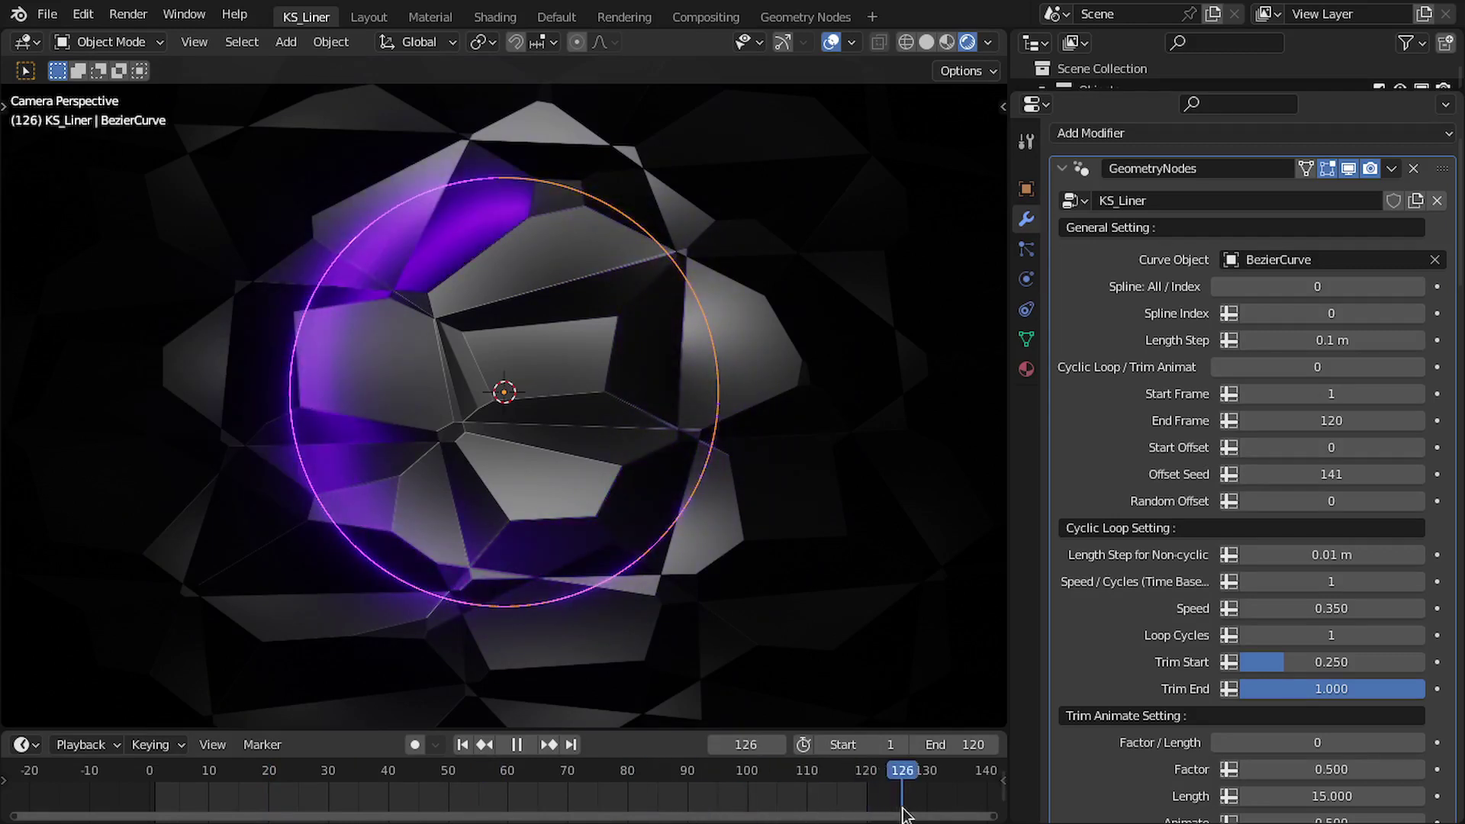
{"action": "left_click", "coordinate": [462, 744]}
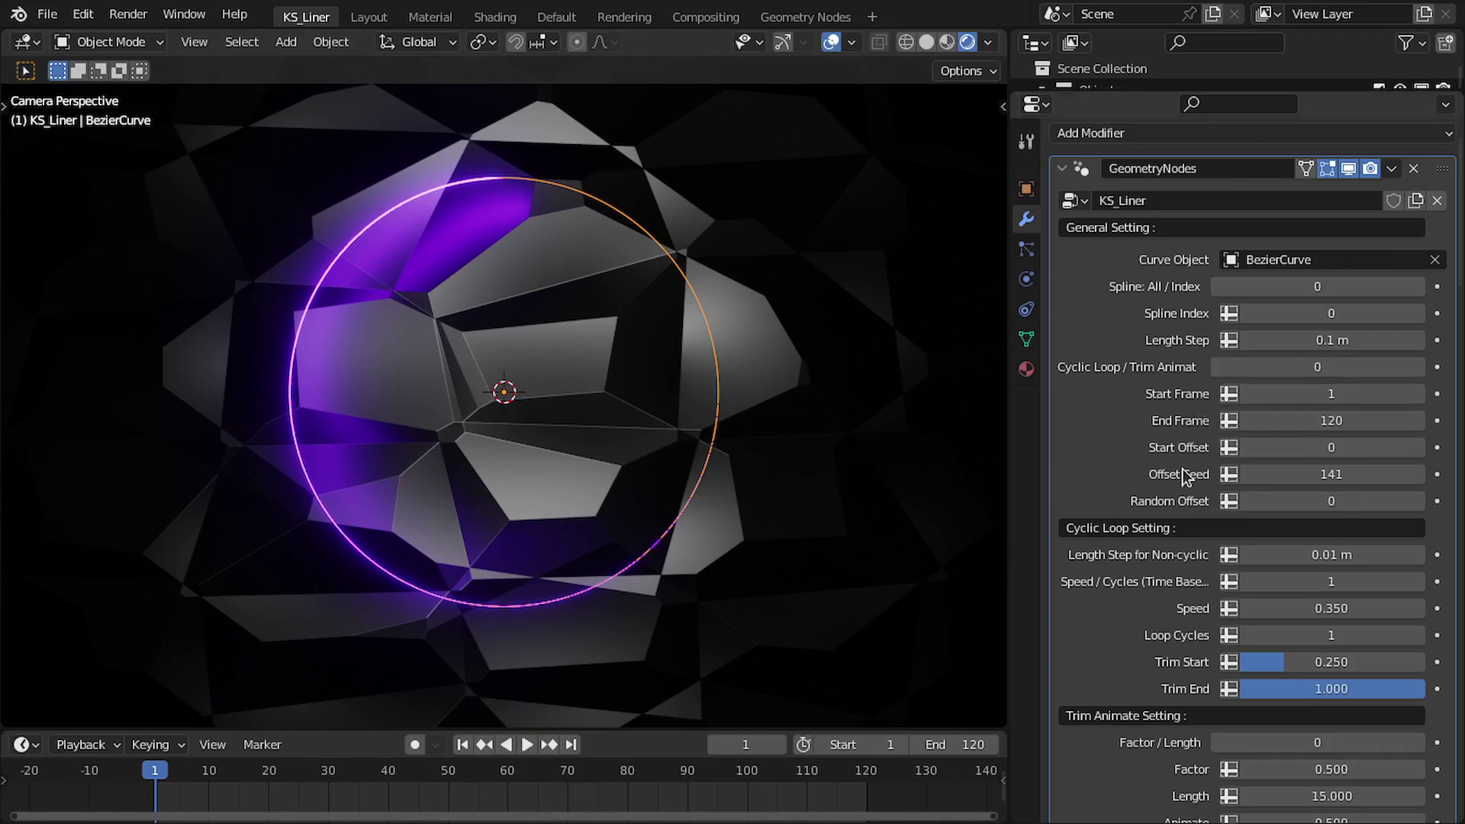
{"action": "left_click_drag", "start_coordinate": [1266, 447], "coordinate": [1307, 448]}
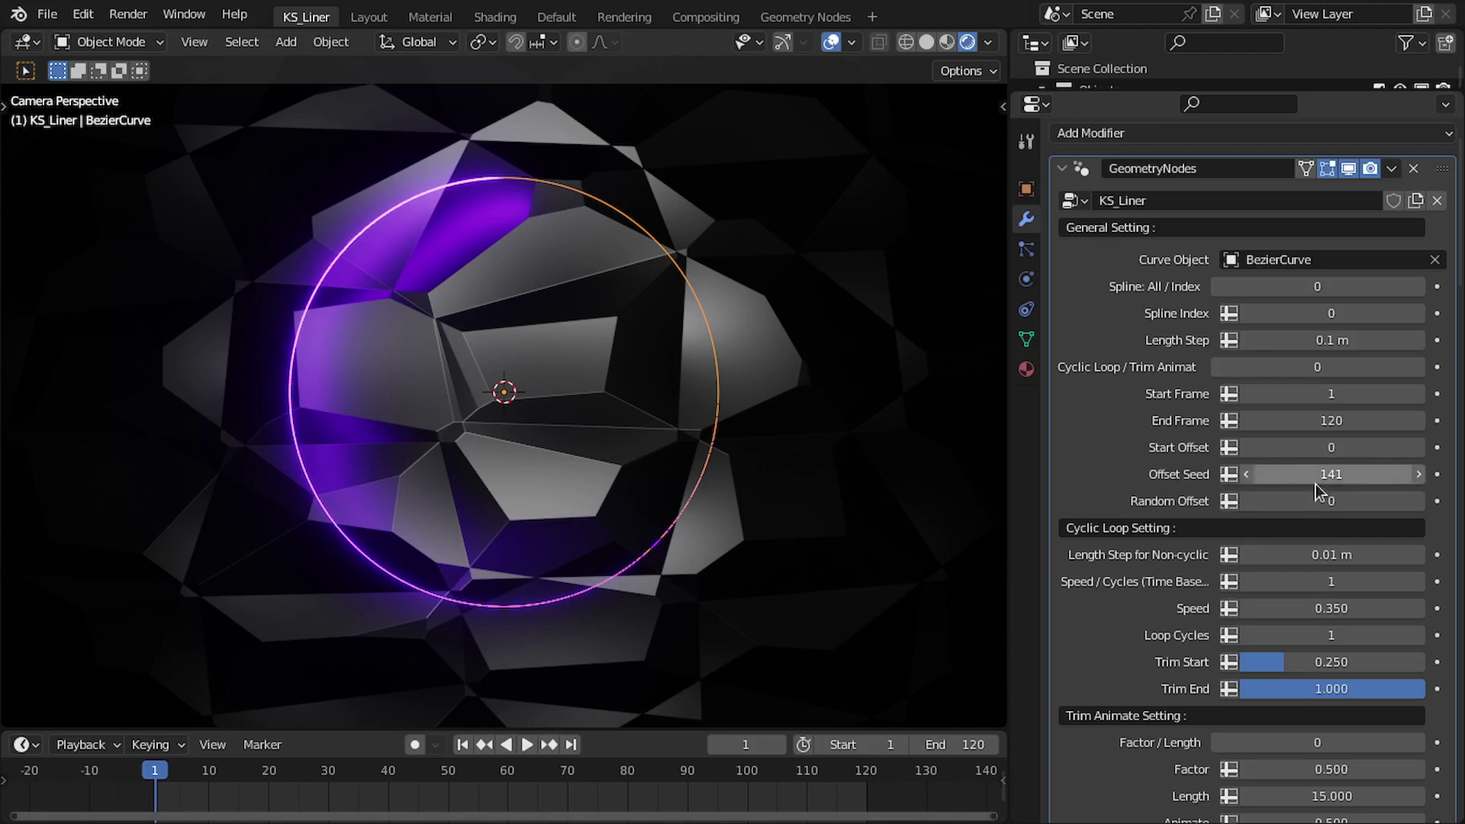
{"action": "scroll", "coordinate": [1151, 484], "scroll_direction": "down", "scroll_amount": 5}
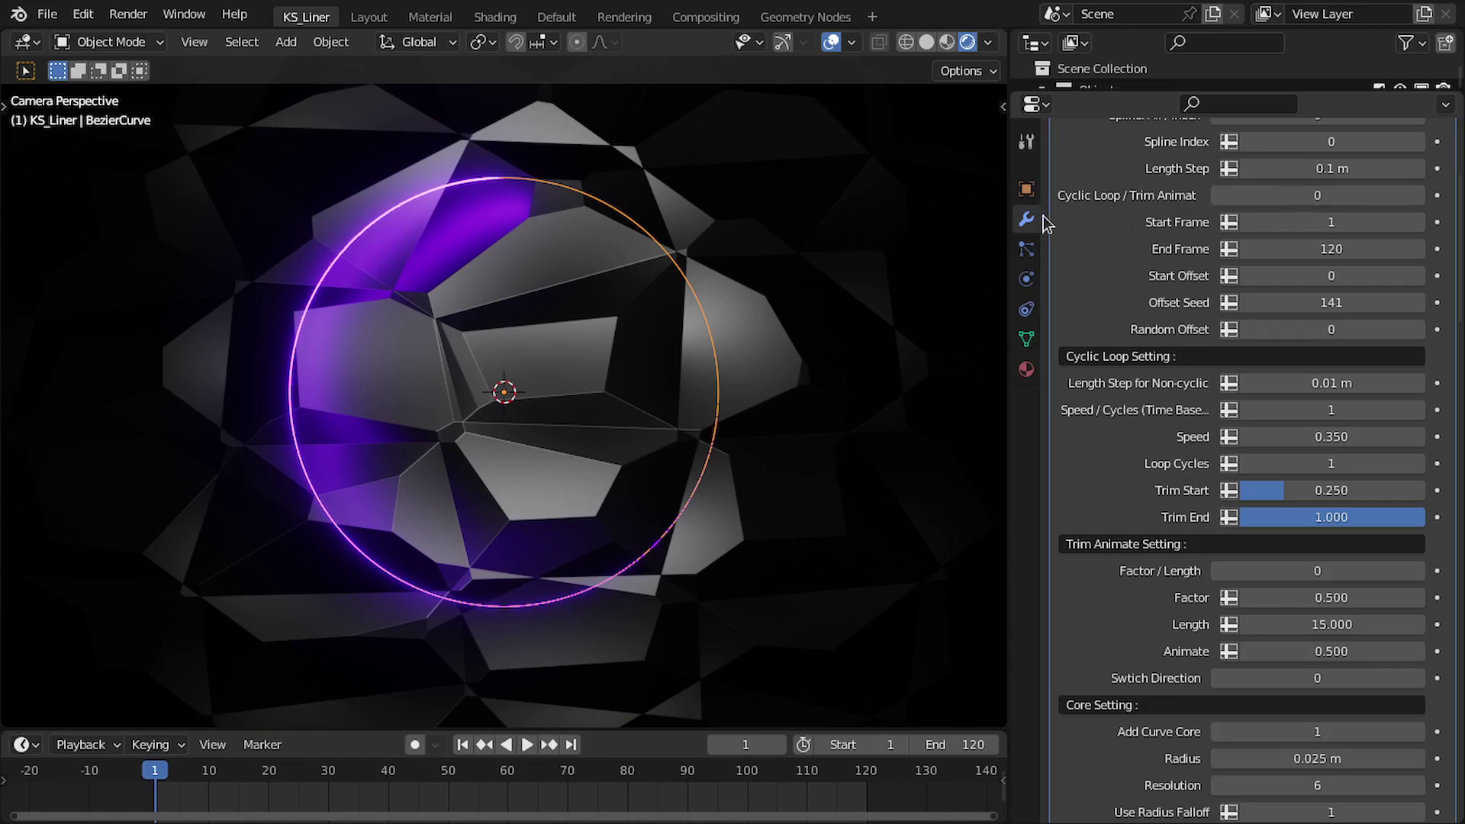
Step: Hide overlays, raise Loop Cycles to 2 and scrub through the looping animation
{"action": "key", "text": "shift+alt+z"}
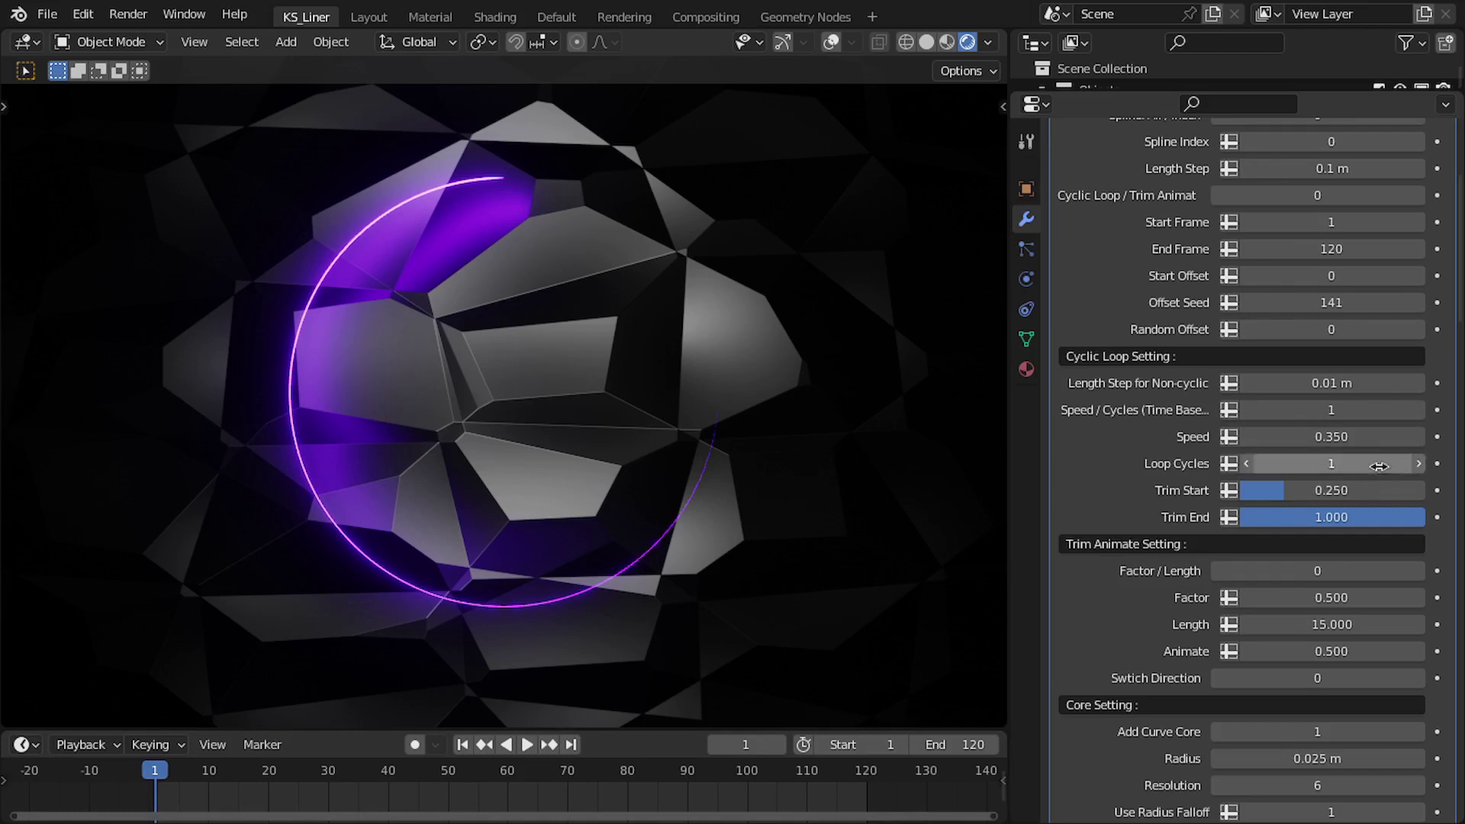
{"action": "left_click", "coordinate": [1416, 464]}
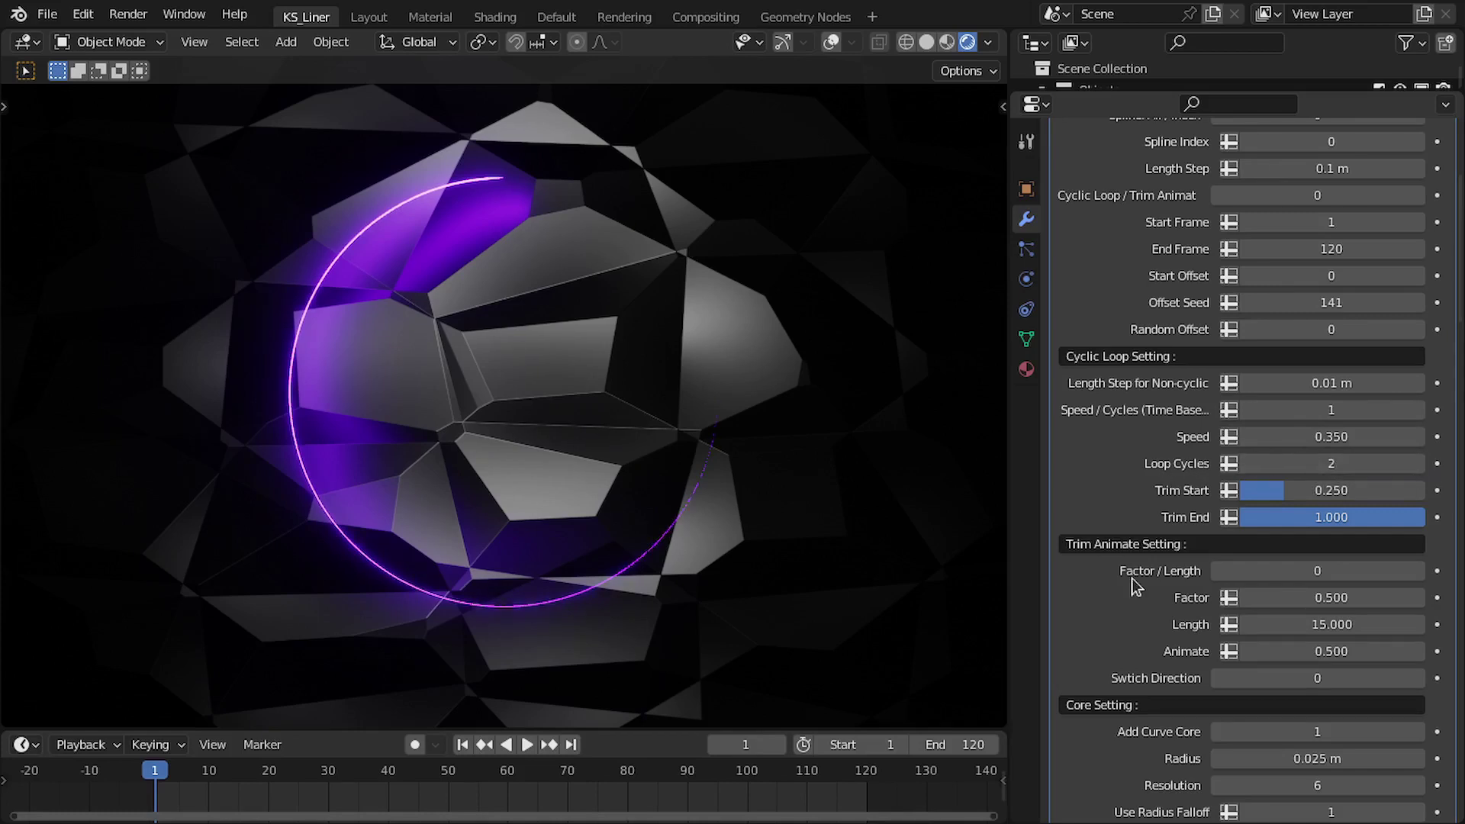
{"action": "left_click_drag", "start_coordinate": [265, 797], "coordinate": [824, 793]}
{"action": "left_click", "coordinate": [463, 745]}
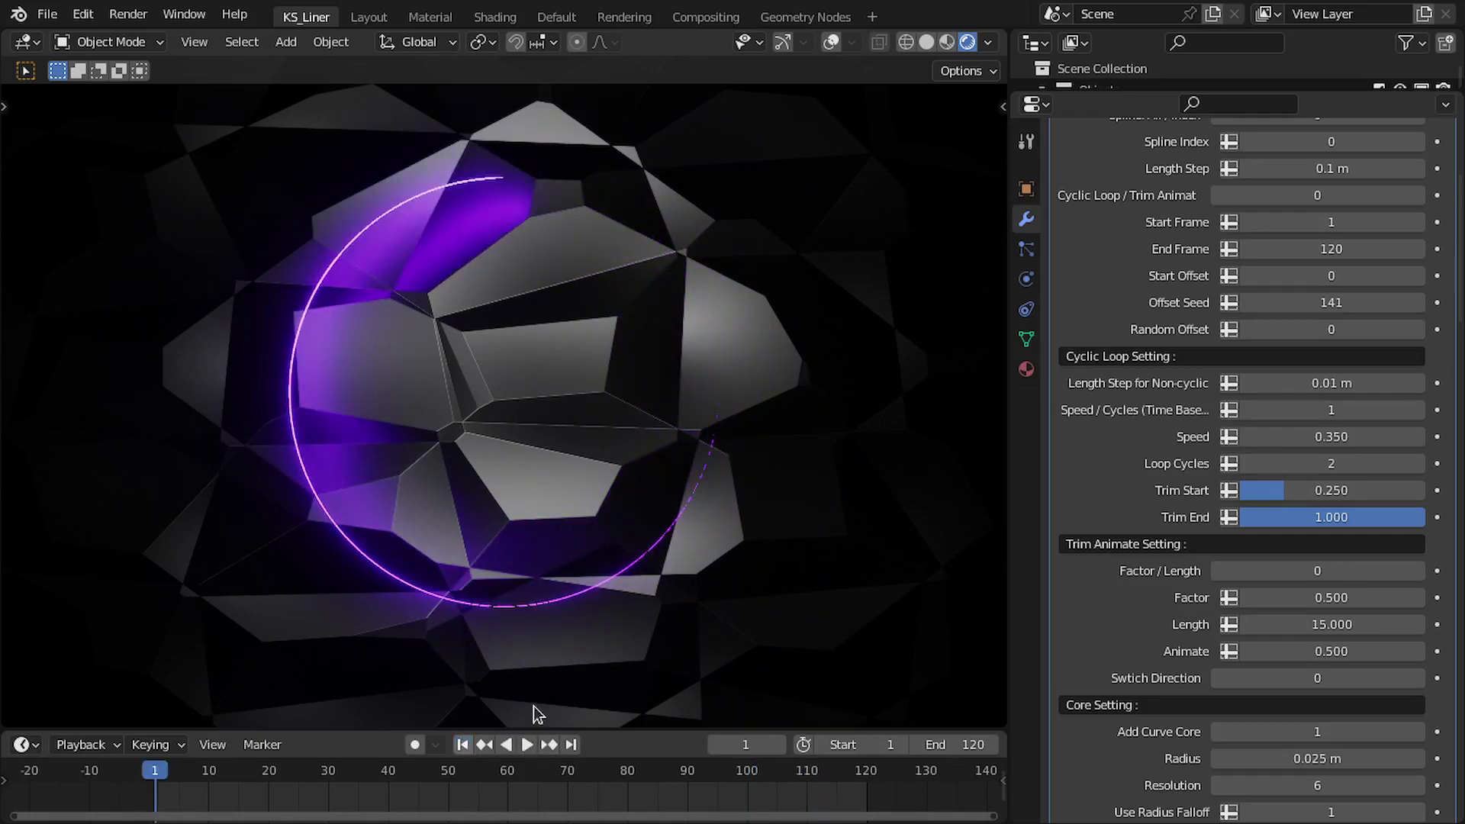
Step: Test Trim Start values and restore it to 0.250, then preview Loop Cycles at 0
{"action": "mouse_move", "coordinate": [1284, 489]}
{"action": "left_mouse_down"}
{"action": "mouse_move", "coordinate": [1422, 490]}
{"action": "mouse_move", "coordinate": [1241, 489]}
{"action": "mouse_move", "coordinate": [1315, 490]}
{"action": "mouse_move", "coordinate": [1289, 490]}
{"action": "left_mouse_up"}
{"action": "left_click", "coordinate": [1287, 488]}
{"action": "type", "text": ".25"}
{"action": "key", "text": "Return"}
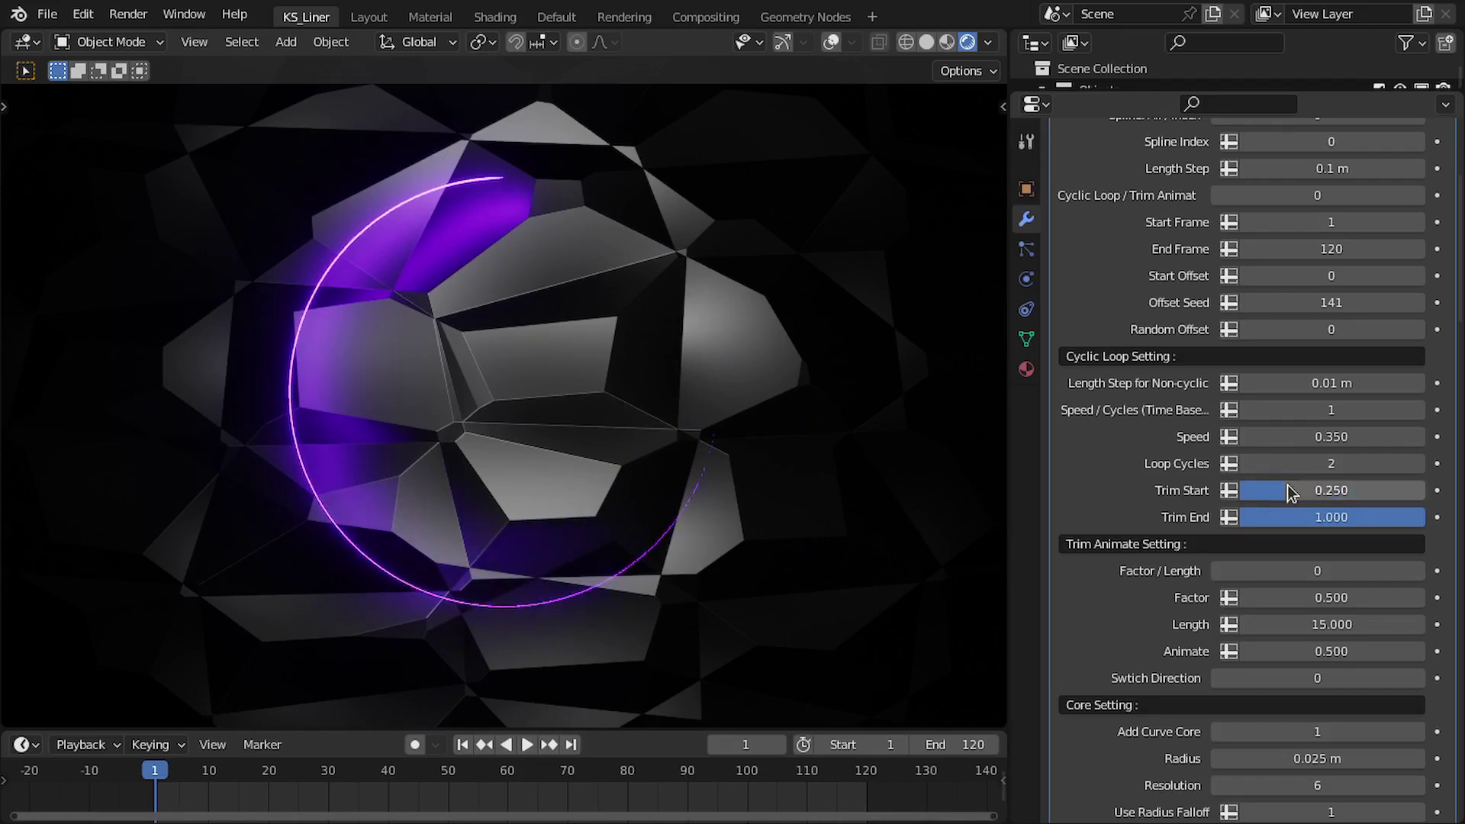
{"action": "left_click", "coordinate": [1293, 457]}
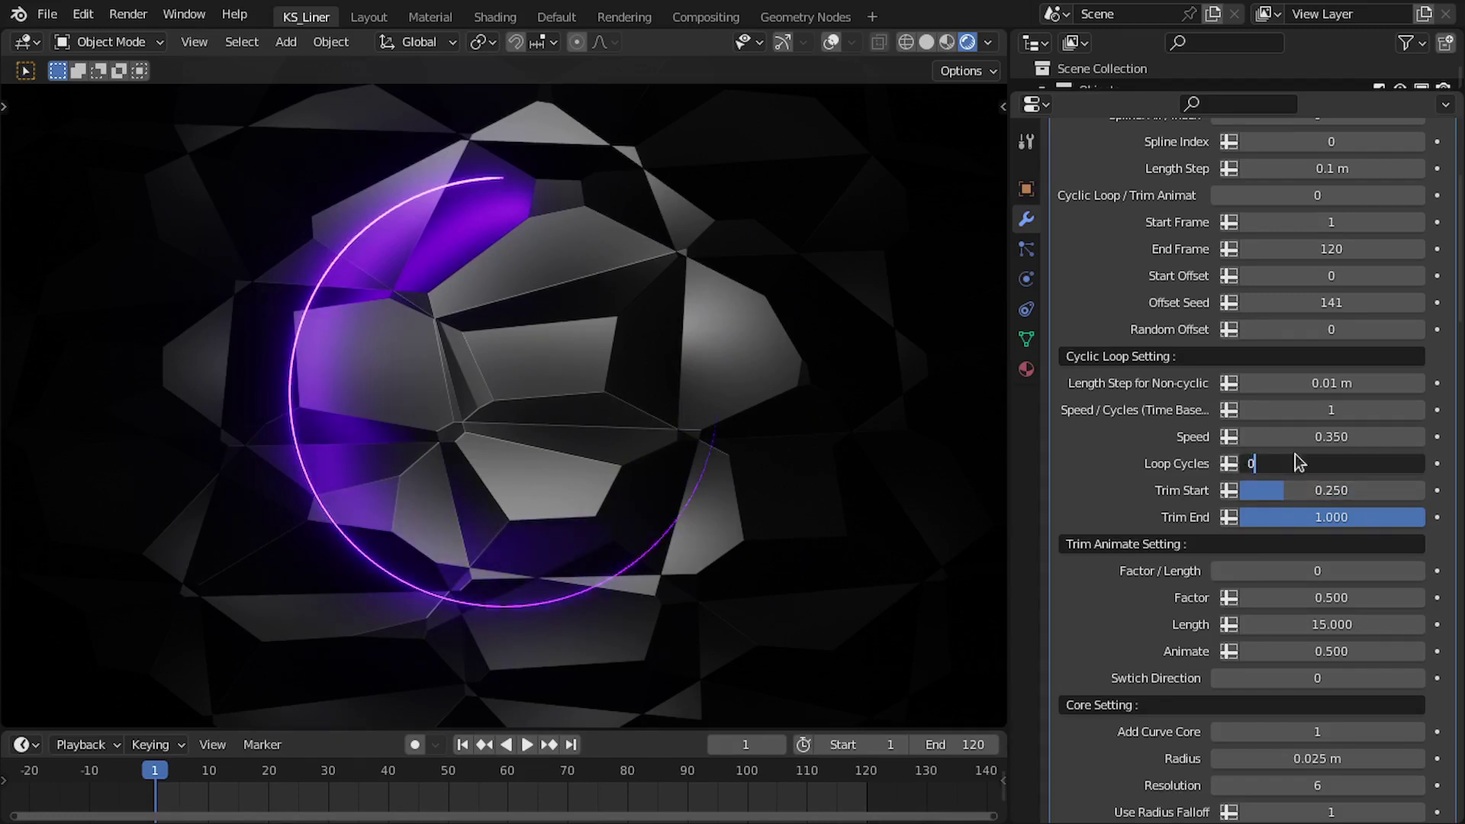
{"action": "key", "text": "Return"}
{"action": "key", "text": "space"}
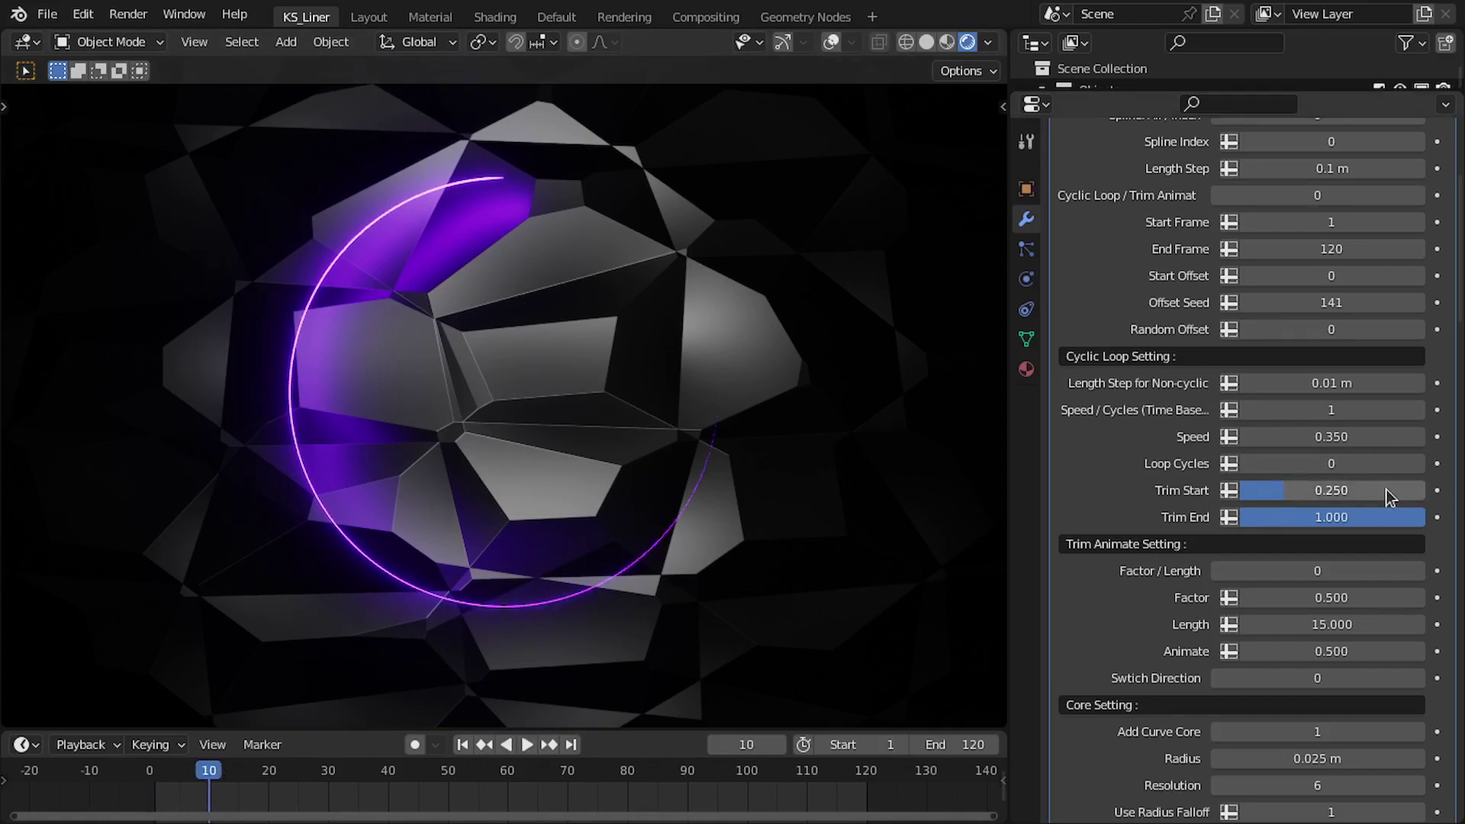
{"action": "left_click", "coordinate": [462, 744]}
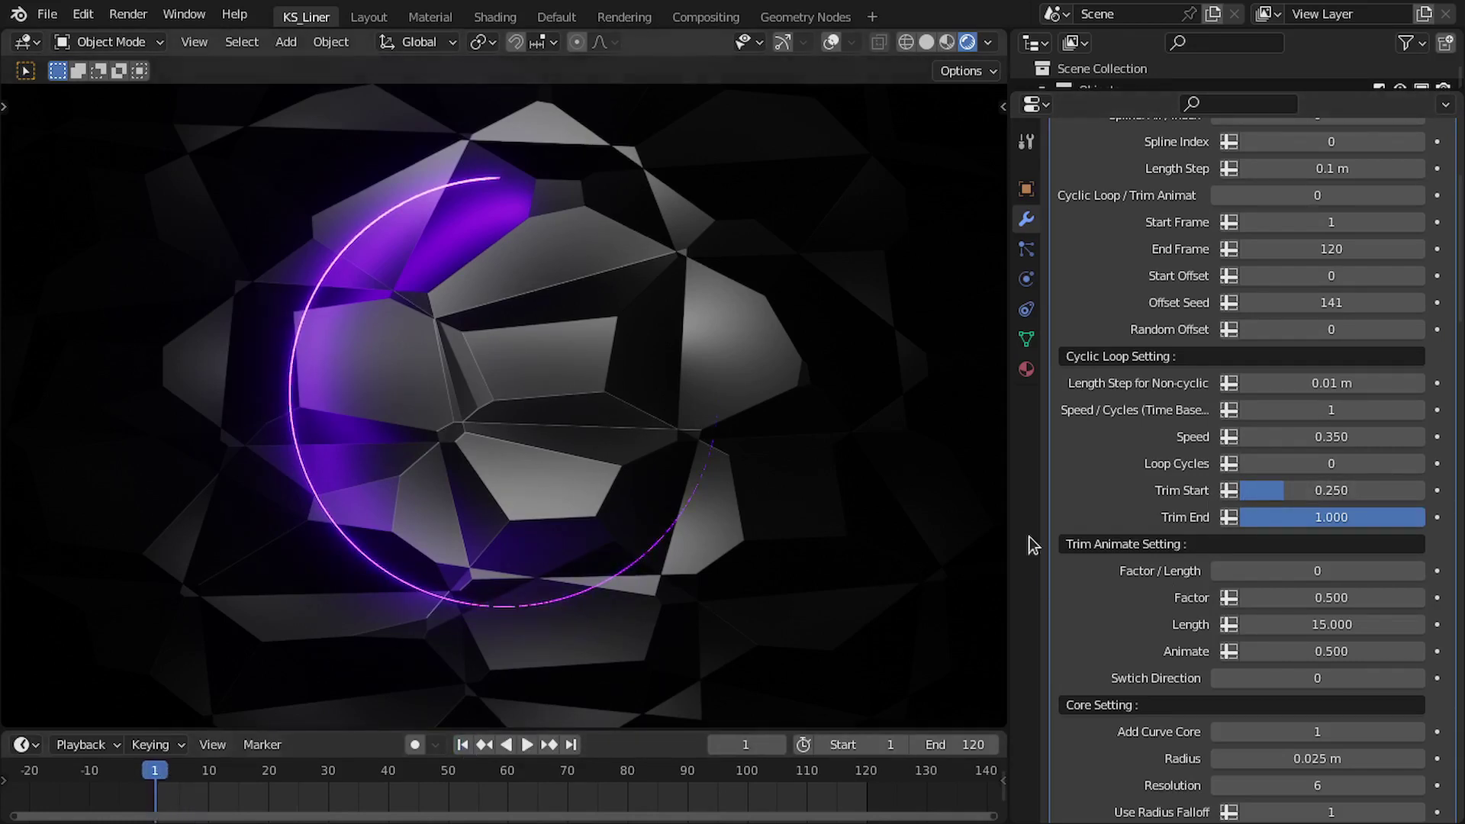
Step: Return Loop Cycles to 2, preview Speed / Cycles at 0, then restore it to 1
{"action": "left_click", "coordinate": [1416, 463]}
{"action": "left_click", "coordinate": [1416, 463]}
{"action": "left_click", "coordinate": [1249, 410]}
{"action": "left_click_drag", "start_coordinate": [239, 790], "coordinate": [653, 764]}
{"action": "key", "text": "Escape"}
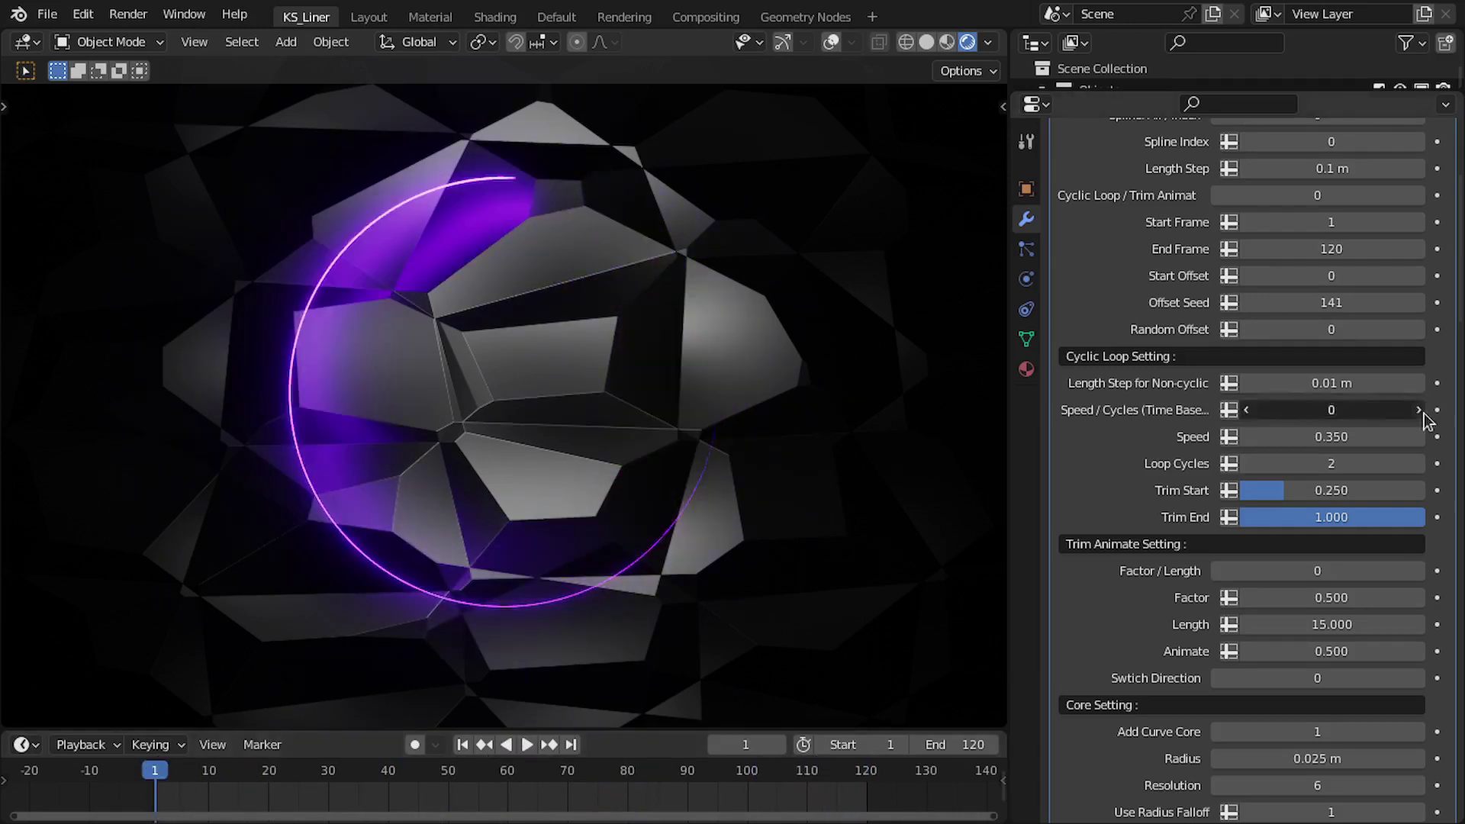
{"action": "left_click", "coordinate": [1417, 410]}
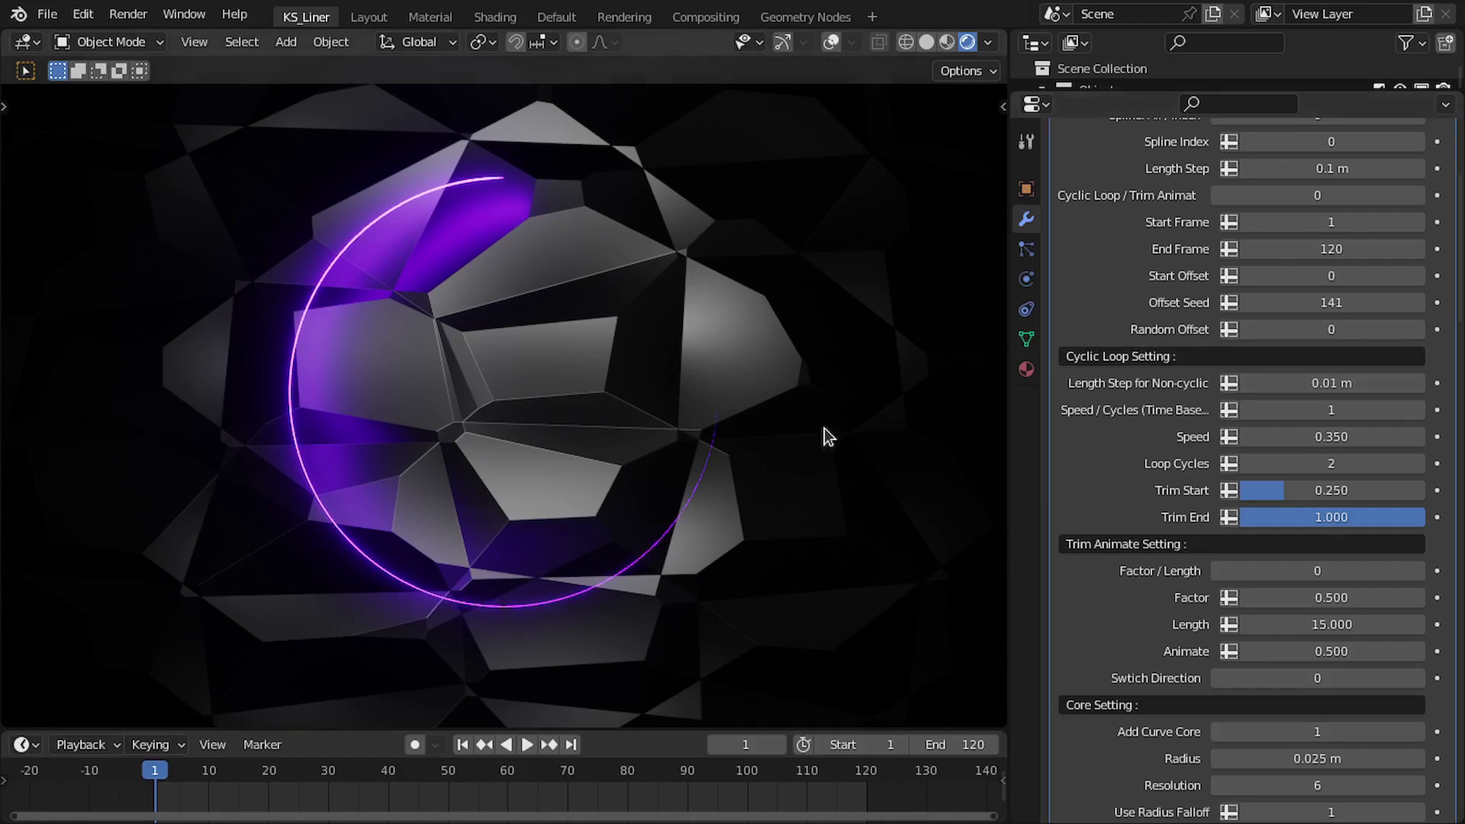
{"action": "key", "text": "shift+alt+z"}
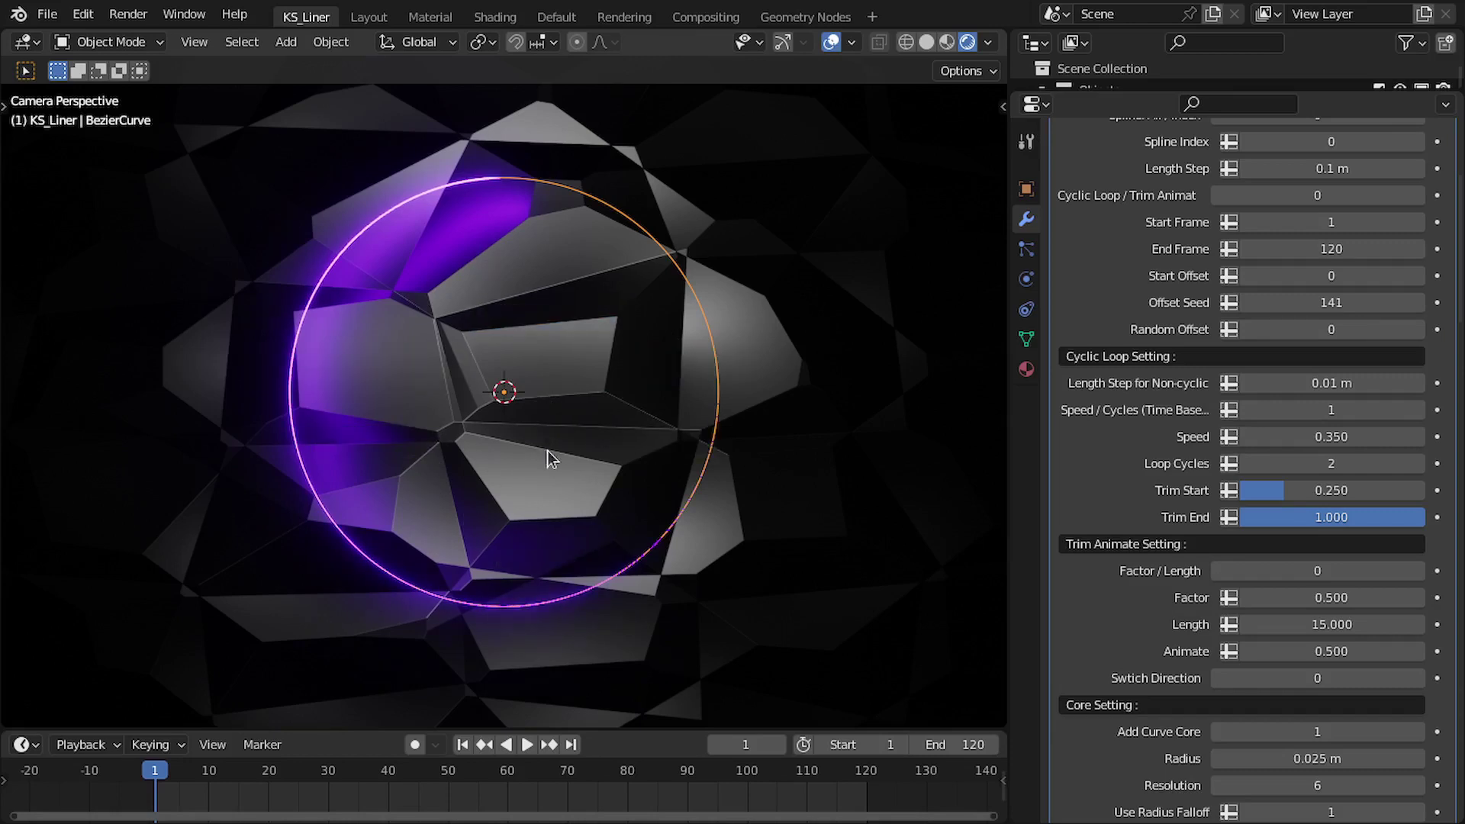
Step: Set Cyclic Loop / Trim Animate to 1 and drag Animate to 0.480 to sweep the arc
{"action": "key", "text": "shift+alt+z"}
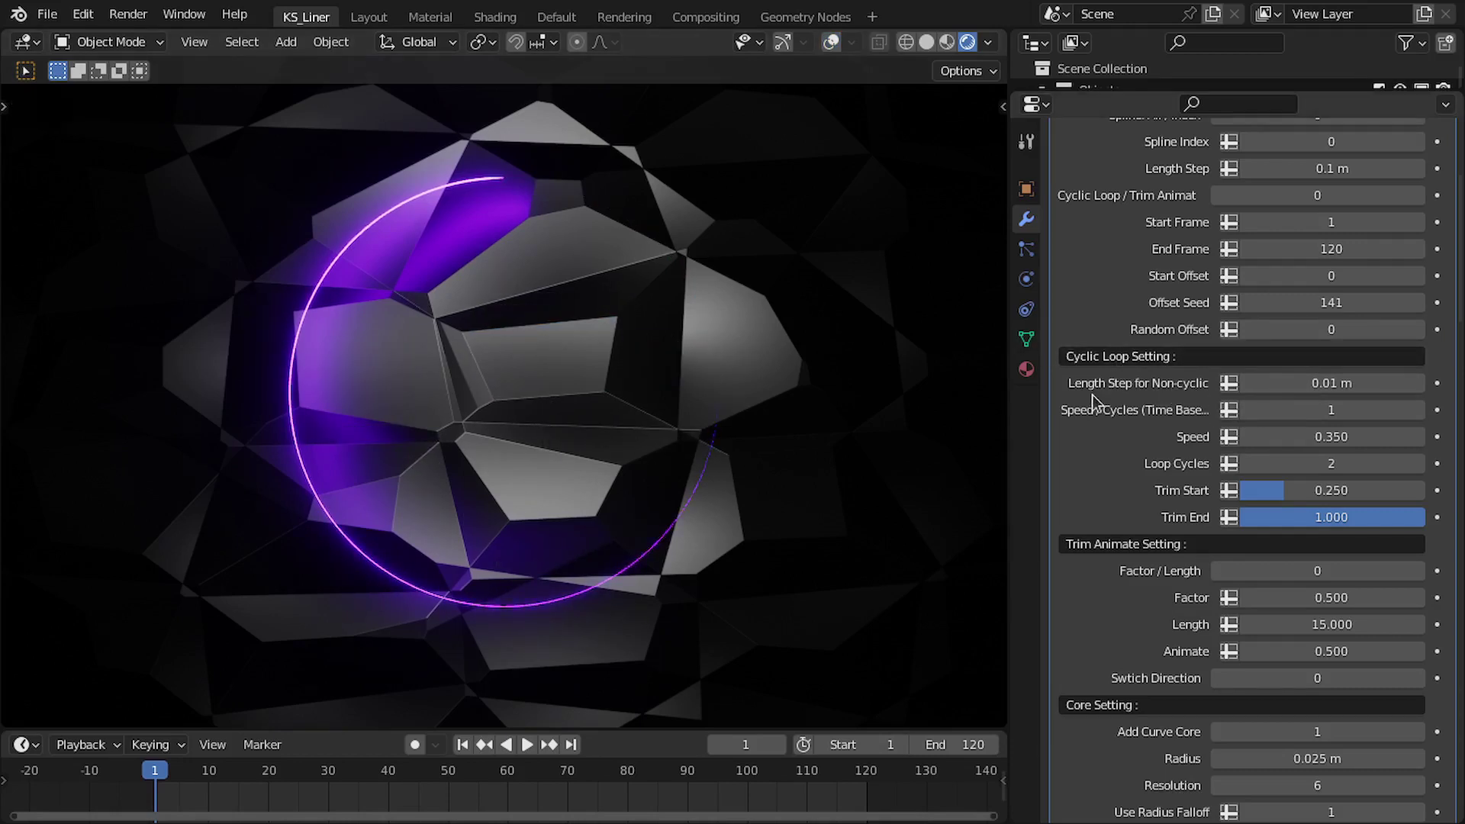
{"action": "scroll", "coordinate": [1221, 439], "scroll_direction": "up", "scroll_amount": 3}
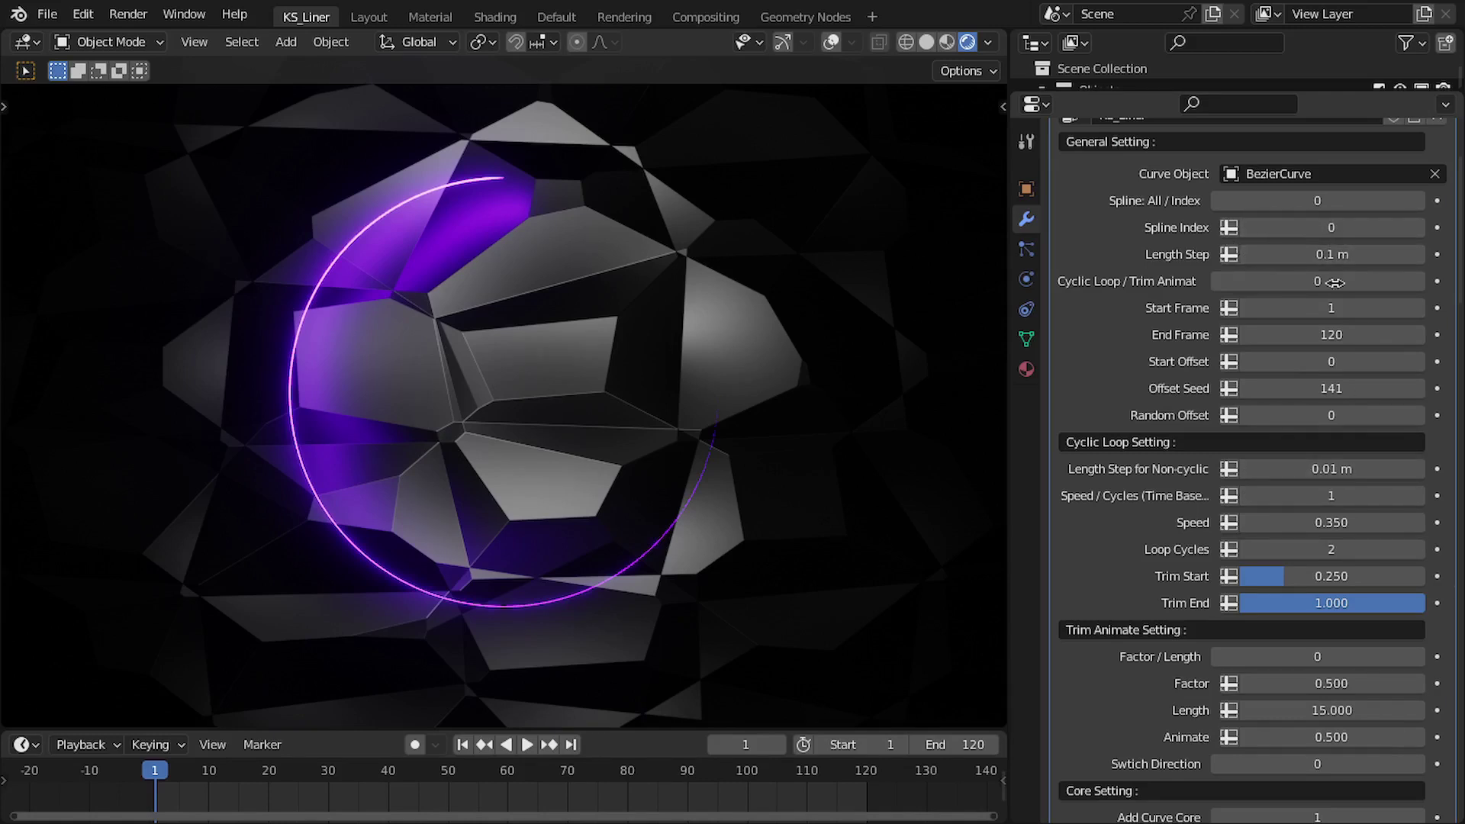
{"action": "scroll", "coordinate": [1243, 559], "scroll_direction": "down", "scroll_amount": 5}
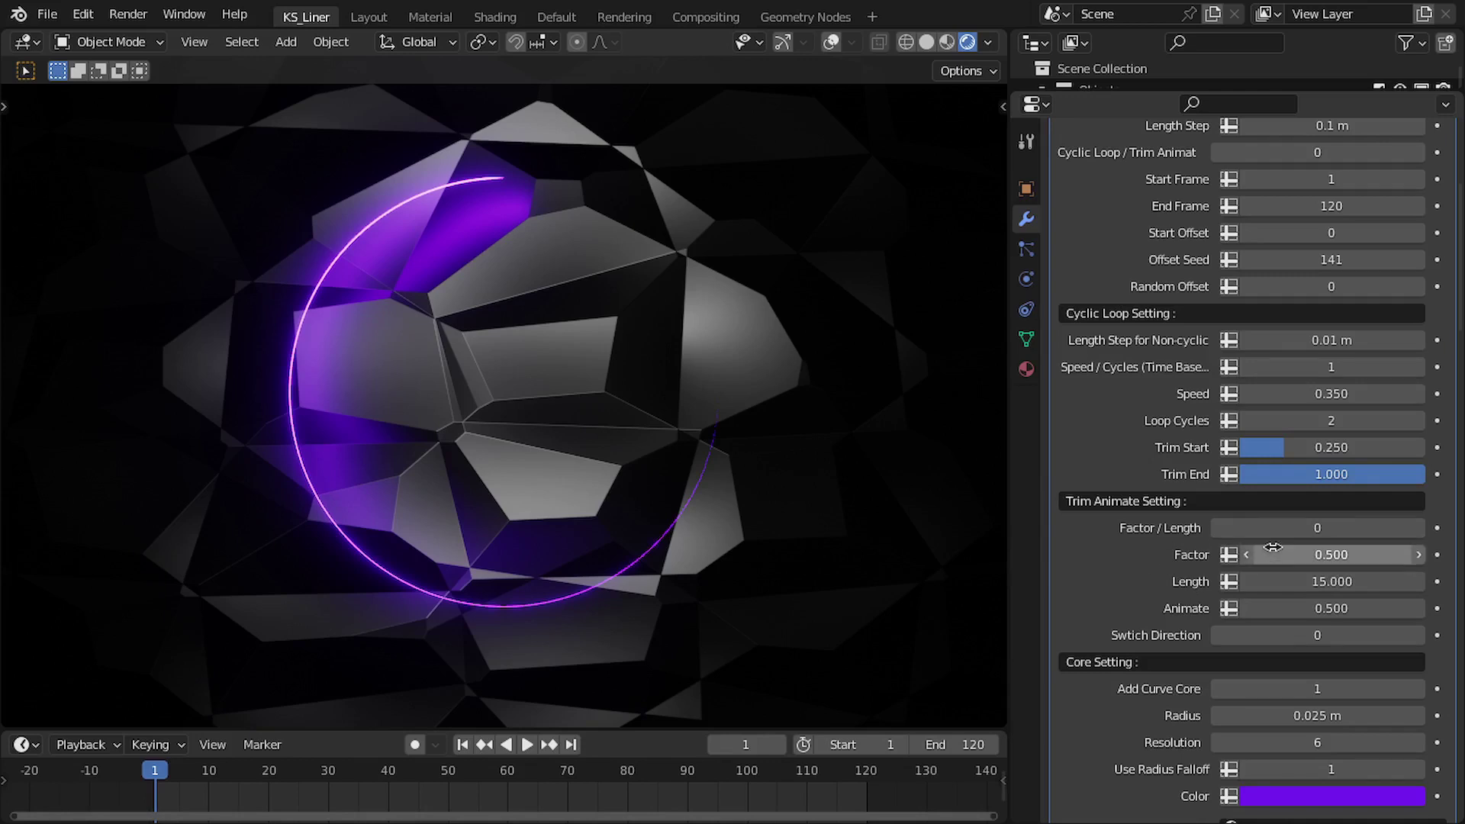
{"action": "scroll", "coordinate": [1331, 534], "scroll_direction": "up", "scroll_amount": 4}
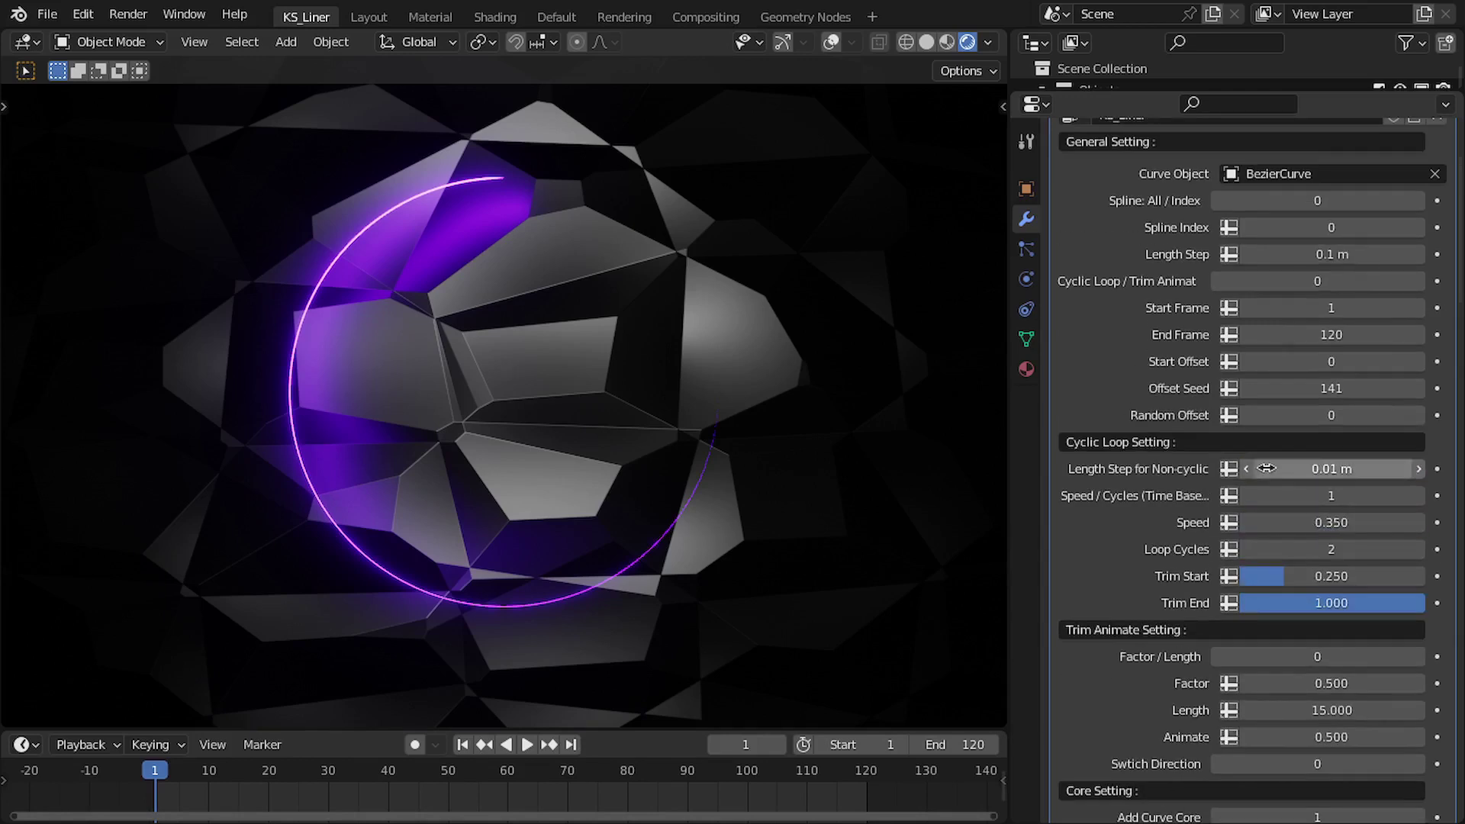
{"action": "left_click", "coordinate": [1410, 281]}
{"action": "scroll", "coordinate": [1116, 652], "scroll_direction": "down", "scroll_amount": 4}
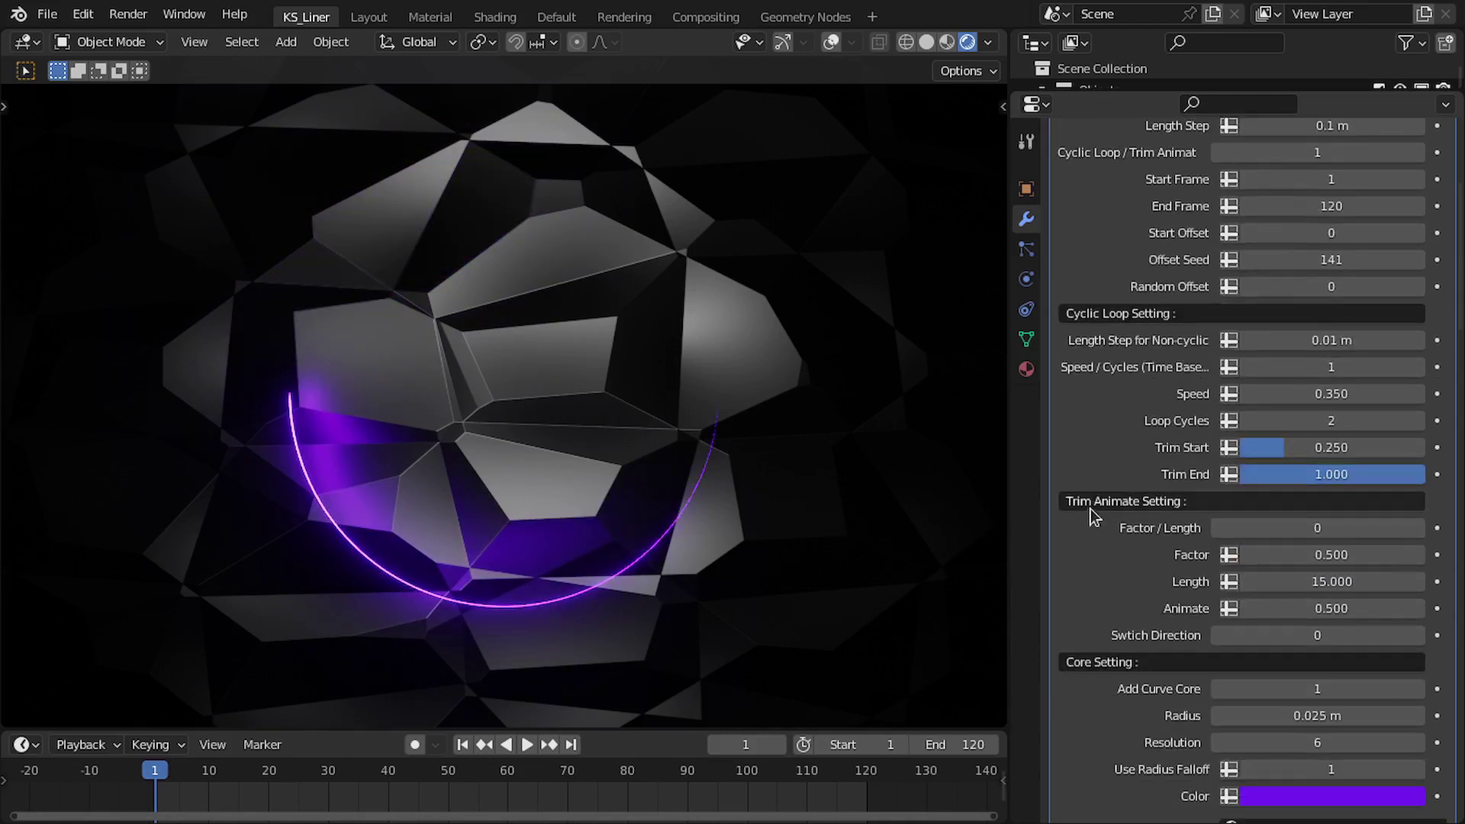
{"action": "scroll", "coordinate": [1209, 572], "scroll_direction": "down", "scroll_amount": 3}
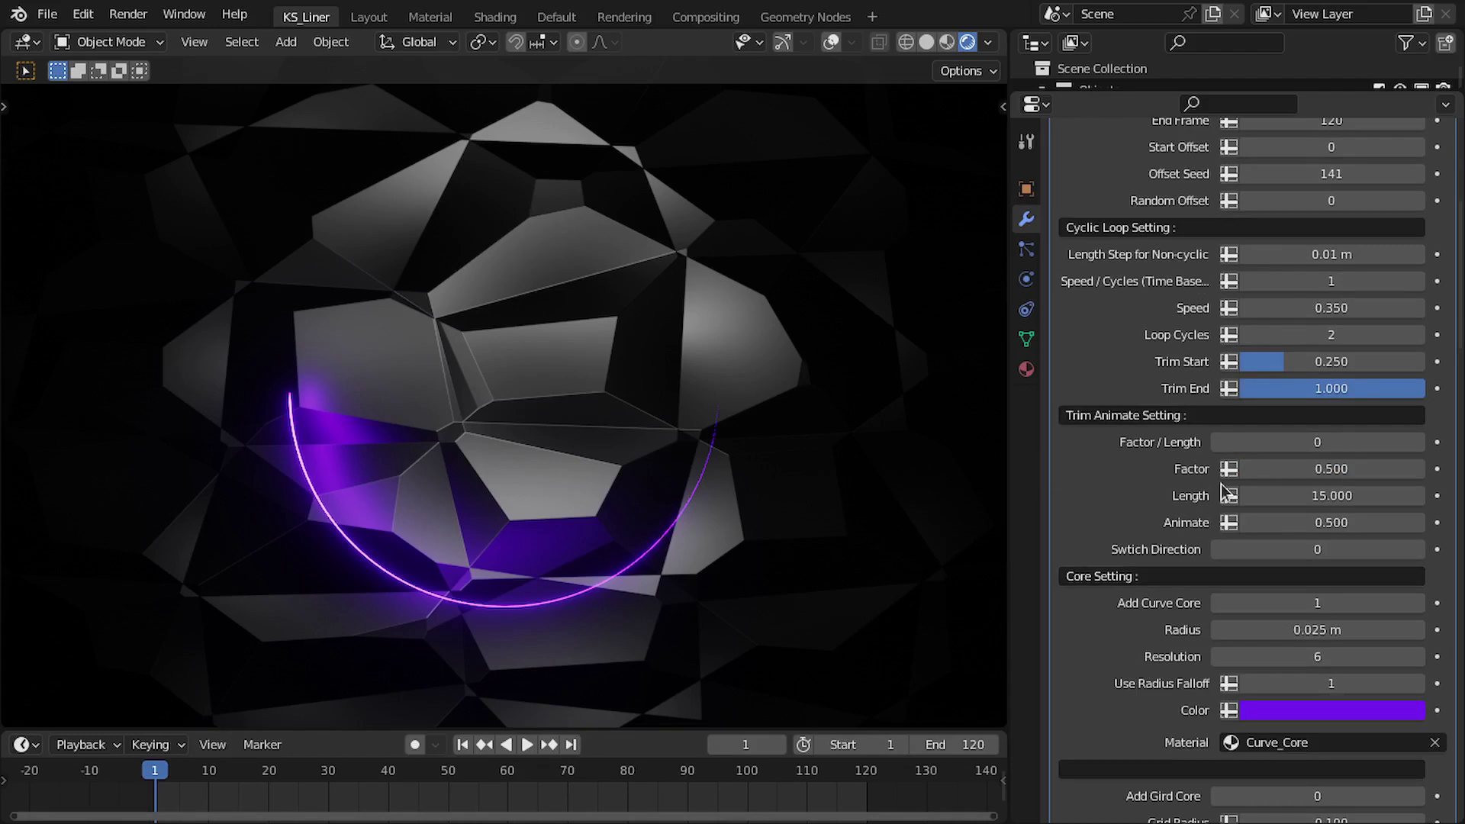
{"action": "mouse_move", "coordinate": [1331, 522]}
{"action": "left_mouse_down"}
{"action": "mouse_move", "coordinate": [1190, 521]}
{"action": "mouse_move", "coordinate": [1419, 522]}
{"action": "mouse_move", "coordinate": [1220, 522]}
{"action": "mouse_move", "coordinate": [1350, 522]}
{"action": "mouse_move", "coordinate": [1266, 522]}
{"action": "mouse_move", "coordinate": [1304, 522]}
{"action": "left_mouse_up"}
Step: Switch to X-ray wireframe and sweep the Animate value back and forth, leaving it at 0.682
{"action": "key", "text": "z"}
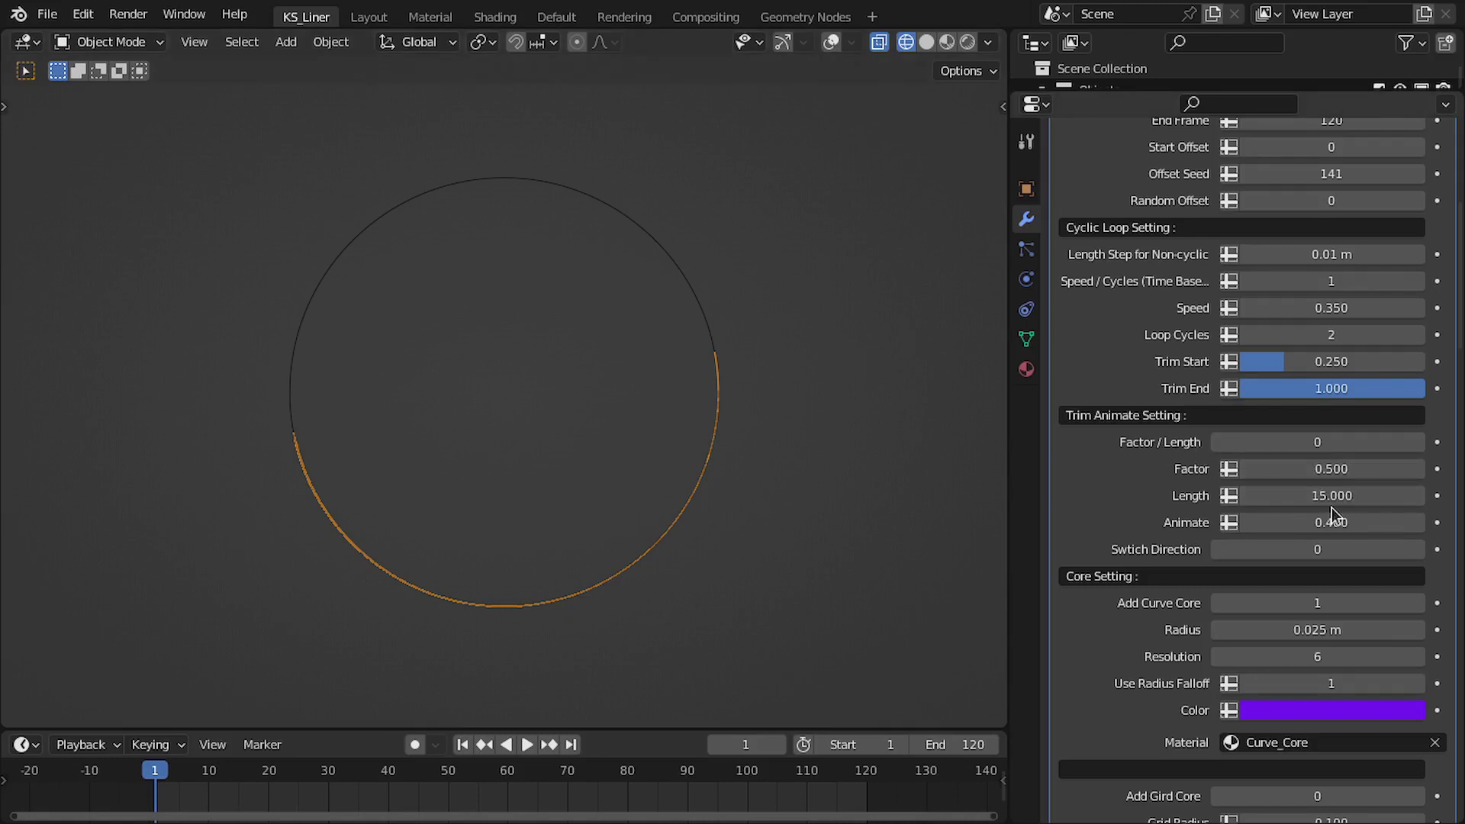
{"action": "left_click_drag", "start_coordinate": [1303, 520], "coordinate": [1272, 522]}
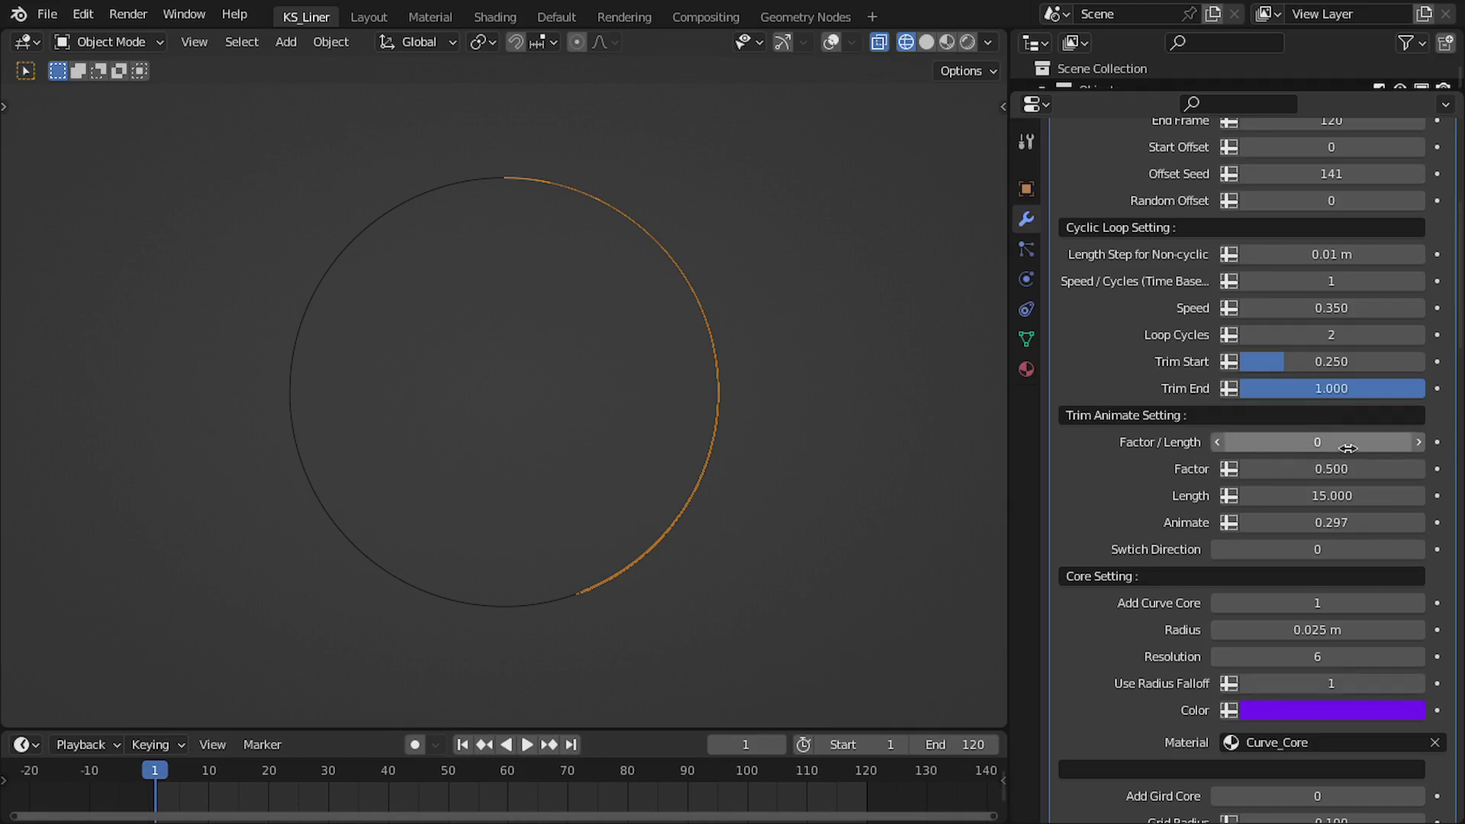
{"action": "left_click_drag", "start_coordinate": [1388, 523], "coordinate": [1435, 523]}
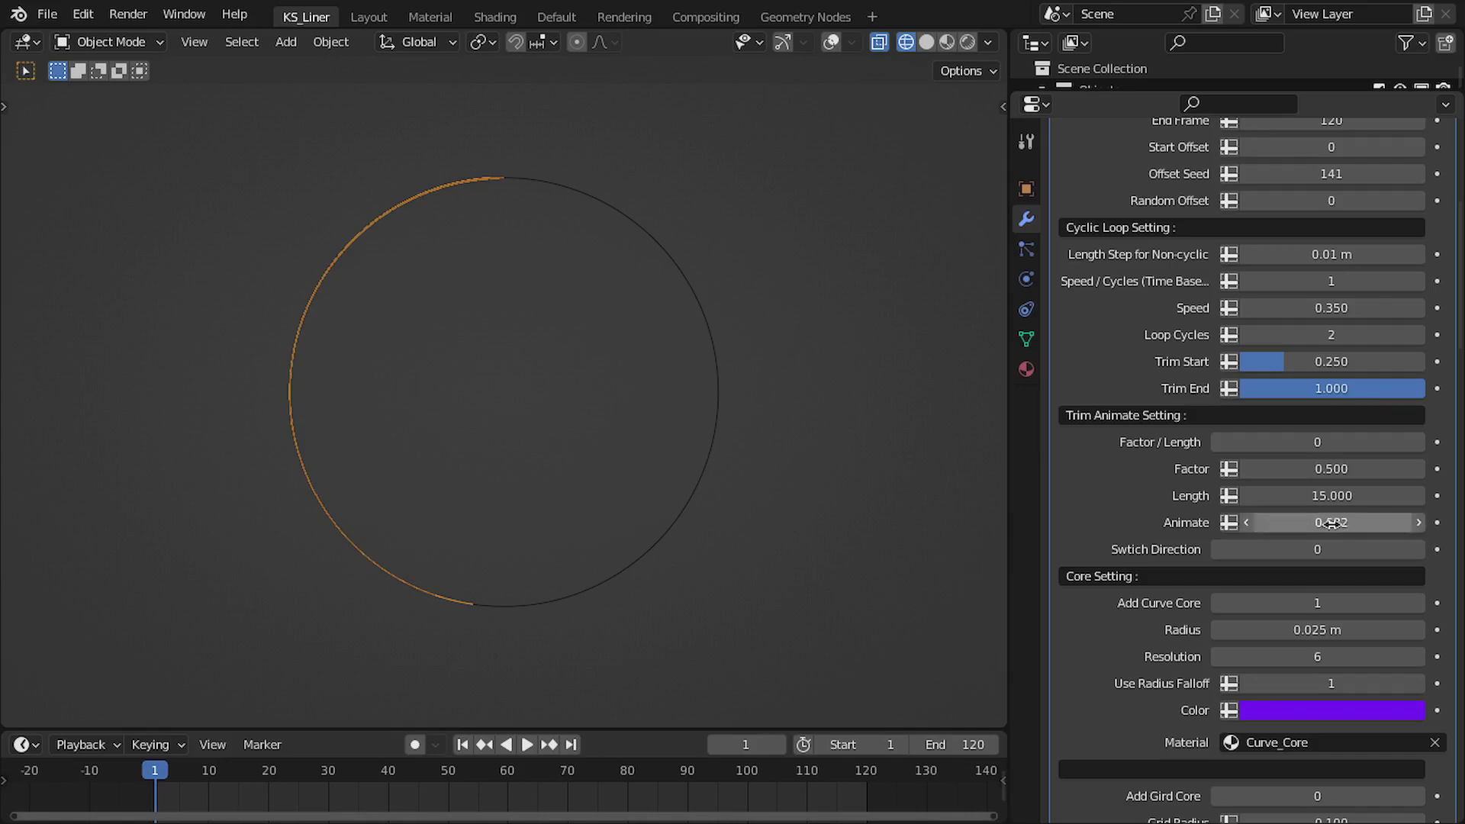
Step: Duplicate the circle in Edit Mode and scale the copy down into a smaller inner ring
{"action": "key", "text": "Tab"}
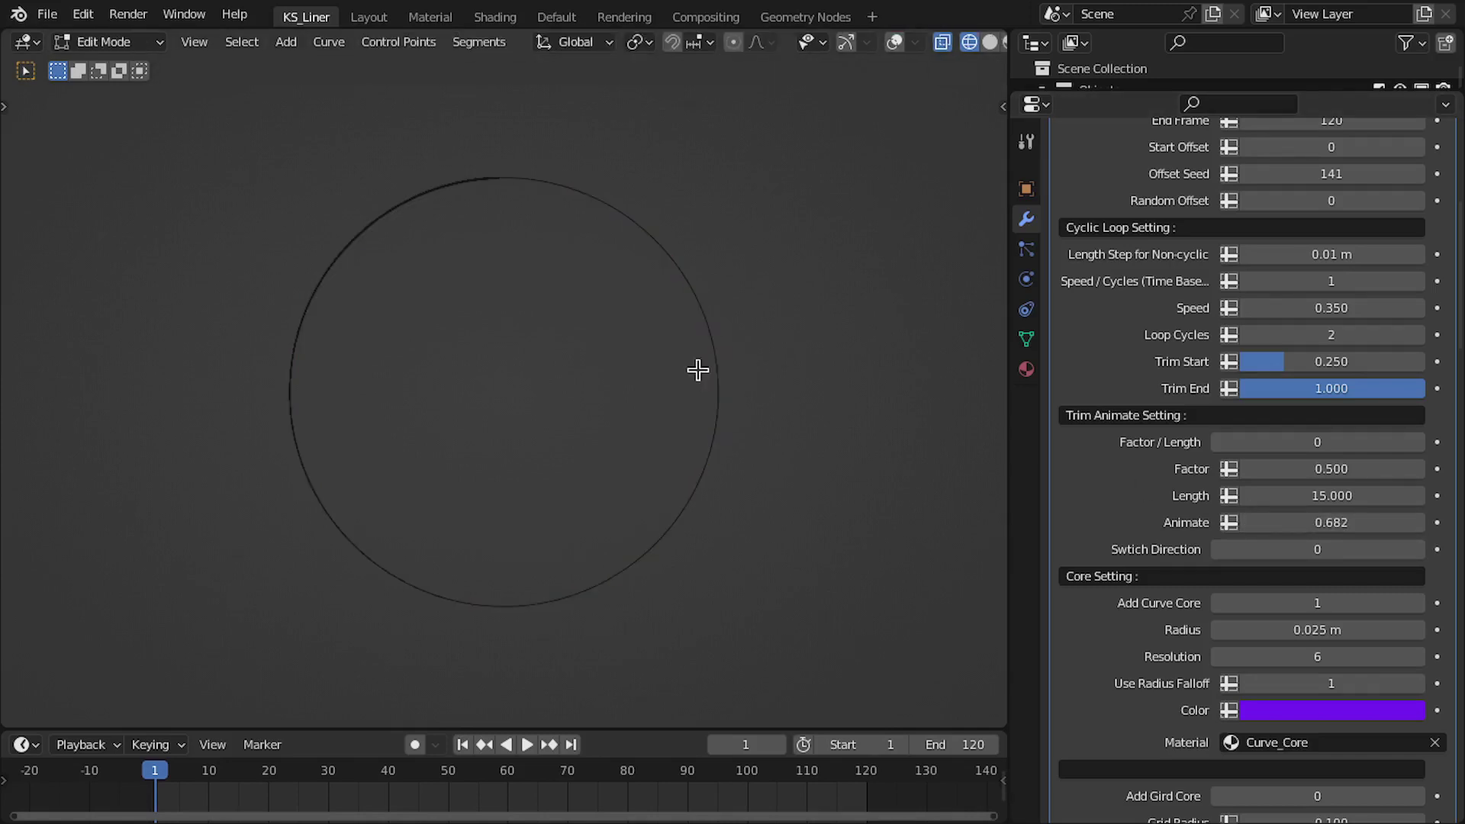
{"action": "key", "text": "Tab"}
{"action": "key", "text": "shift+alt+z"}
{"action": "key", "text": "Tab"}
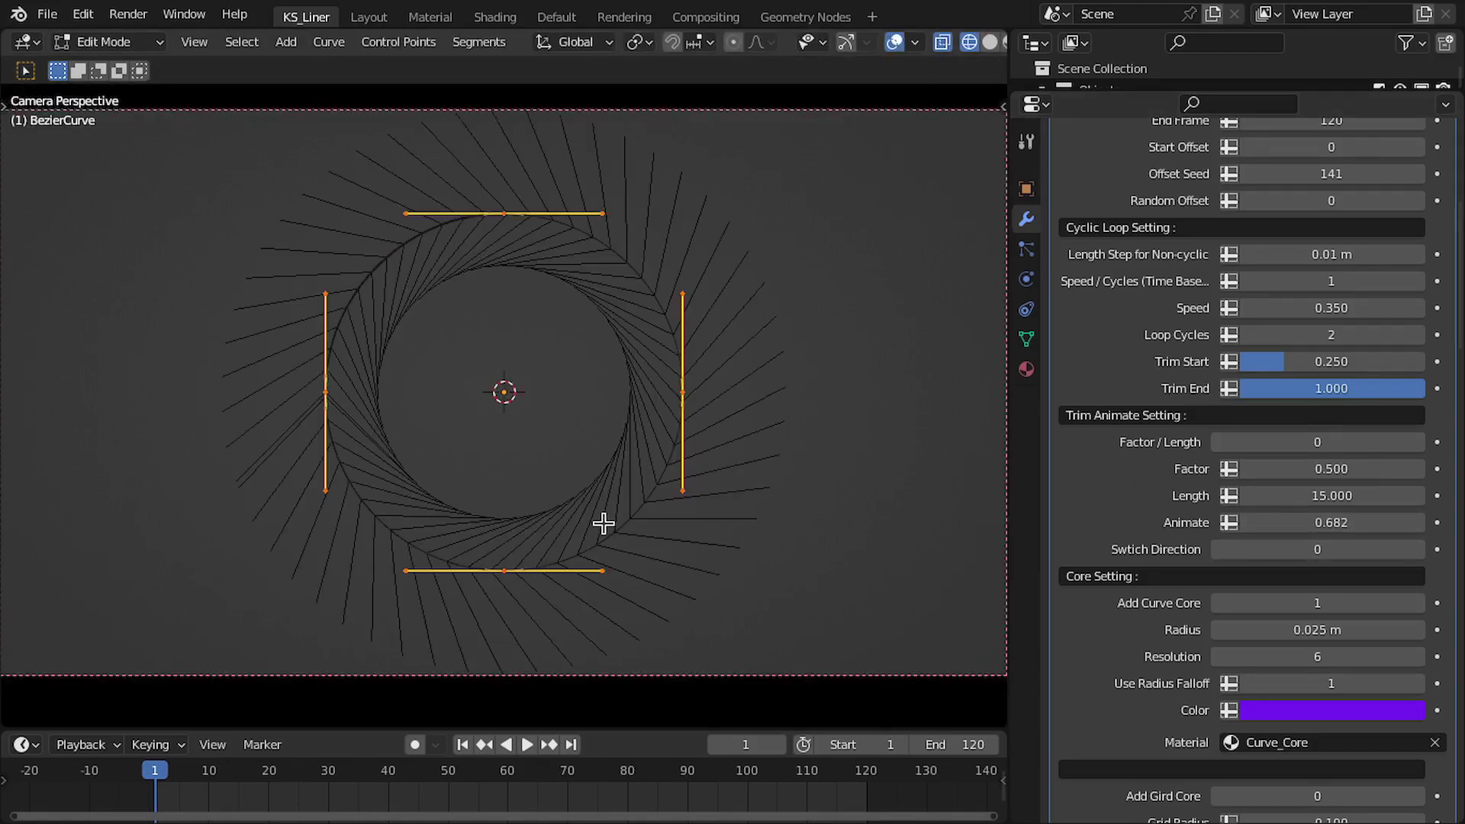
{"action": "key", "text": "shift+d"}
{"action": "left_click", "coordinate": [631, 485]}
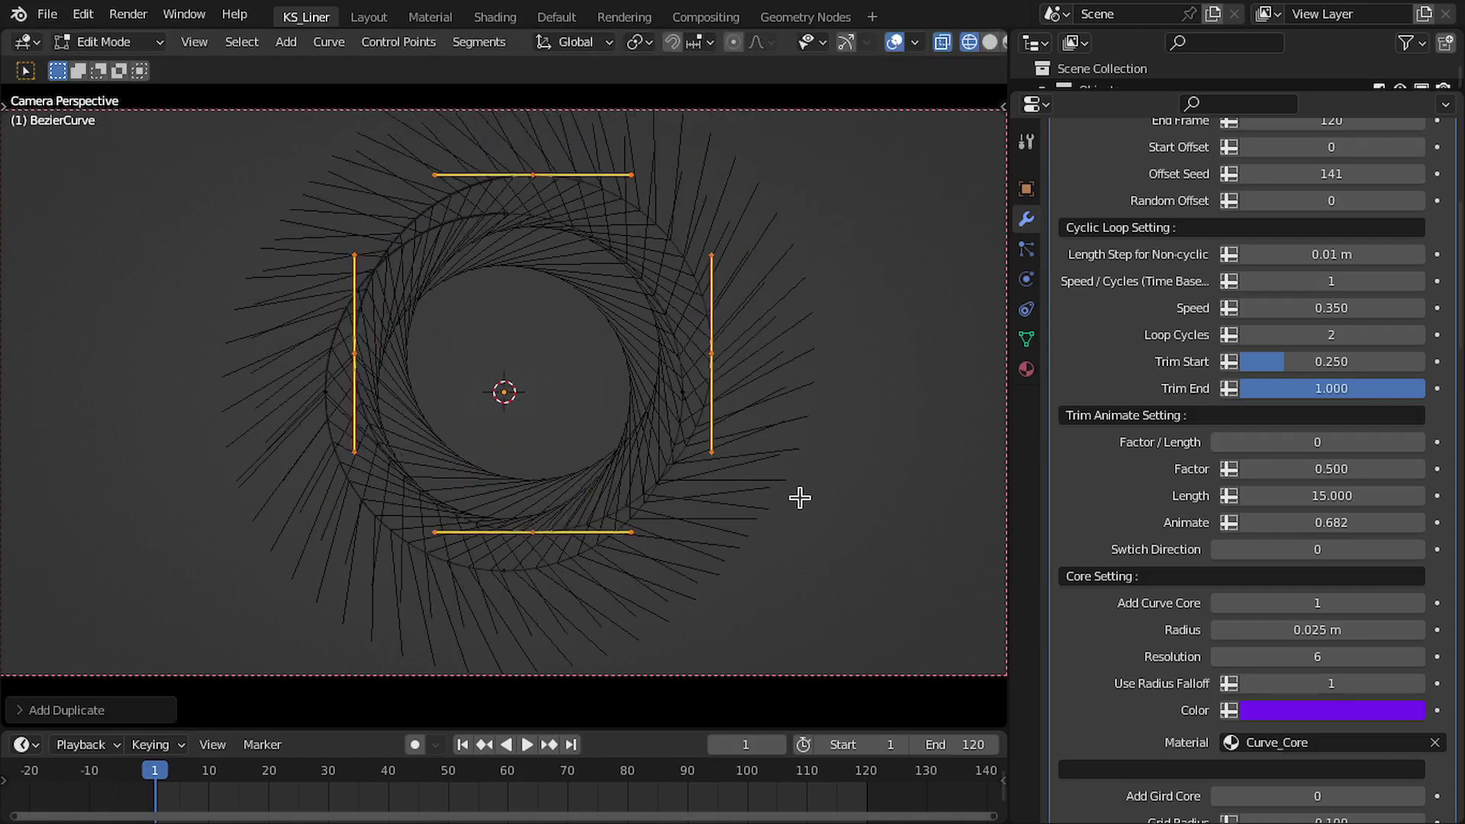
{"action": "key", "text": "s"}
{"action": "left_click", "coordinate": [629, 436]}
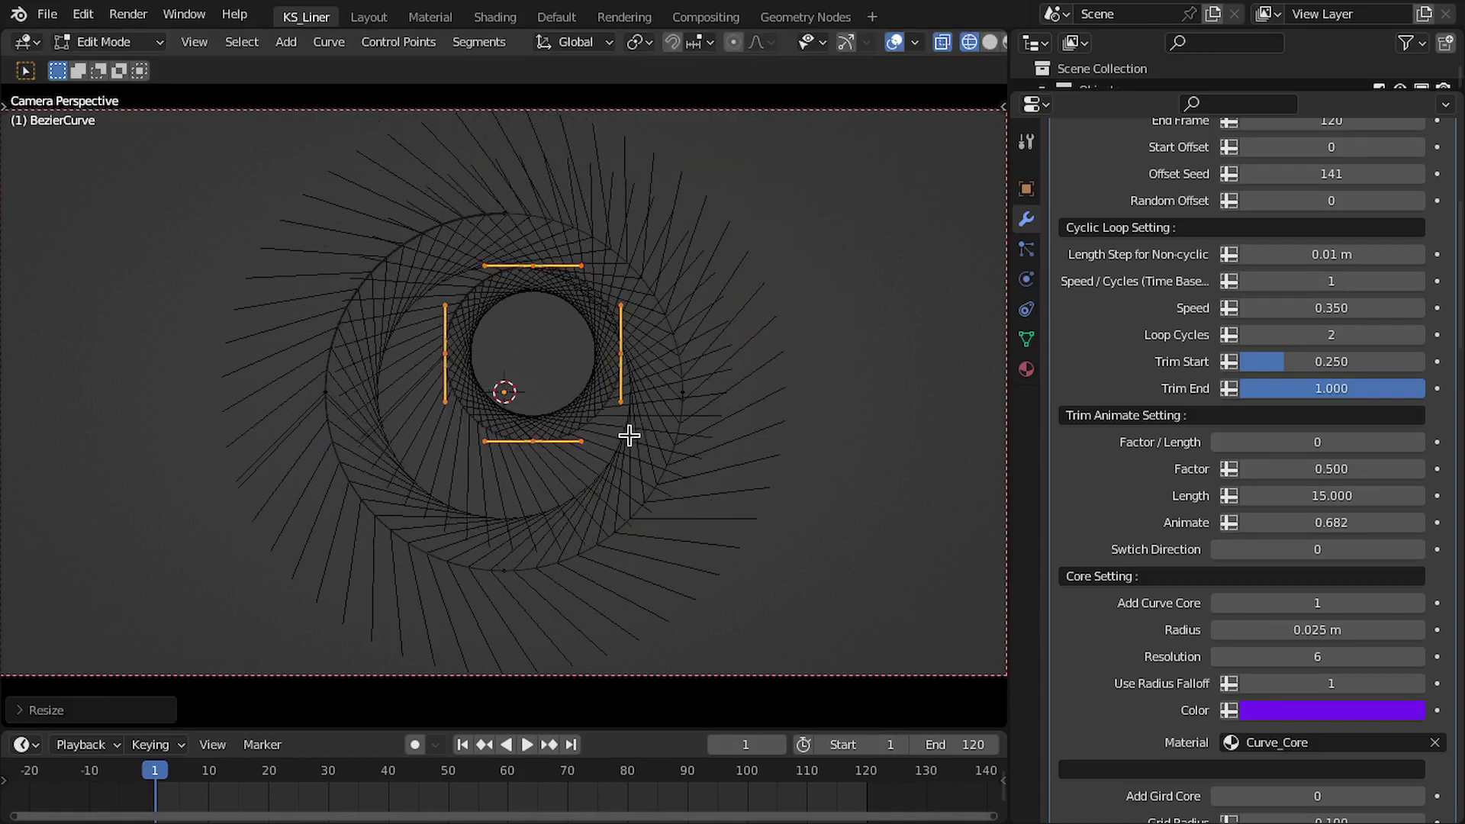
{"action": "key", "text": "Tab"}
Step: Adjust Animate to 0.398 and set Factor / Length to 1 so both rings show arcs
{"action": "mouse_move", "coordinate": [1331, 521]}
{"action": "left_mouse_down"}
{"action": "mouse_move", "coordinate": [1365, 522]}
{"action": "mouse_move", "coordinate": [1304, 522]}
{"action": "mouse_move", "coordinate": [1371, 522]}
{"action": "mouse_move", "coordinate": [1300, 522]}
{"action": "mouse_move", "coordinate": [1360, 522]}
{"action": "mouse_move", "coordinate": [1310, 522]}
{"action": "mouse_move", "coordinate": [1354, 521]}
{"action": "mouse_move", "coordinate": [1317, 522]}
{"action": "mouse_move", "coordinate": [1366, 550]}
{"action": "mouse_move", "coordinate": [1341, 521]}
{"action": "left_mouse_up"}
{"action": "left_click", "coordinate": [1418, 442]}
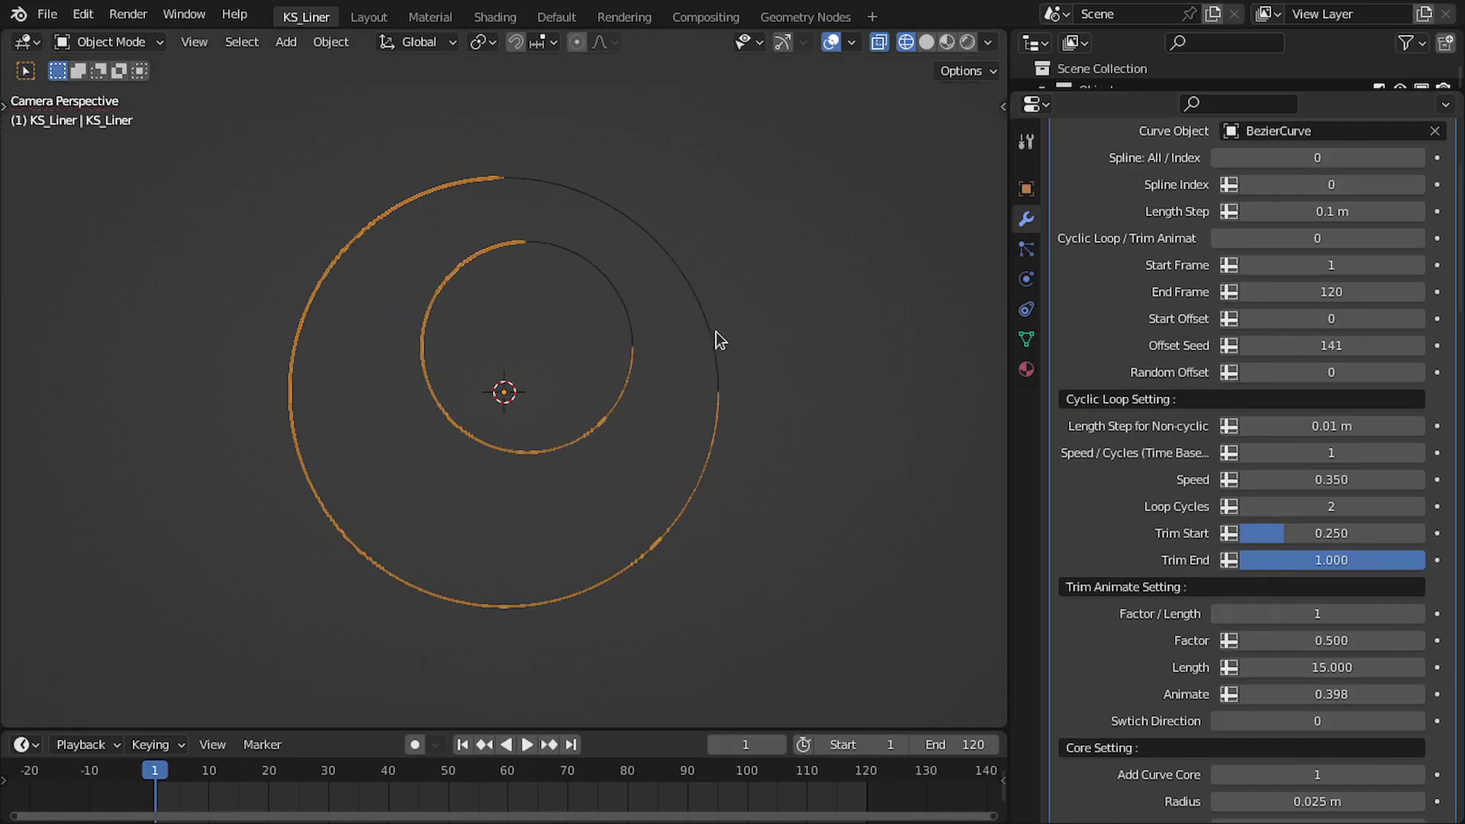
{"action": "left_click", "coordinate": [660, 237]}
{"action": "key", "text": "Tab"}
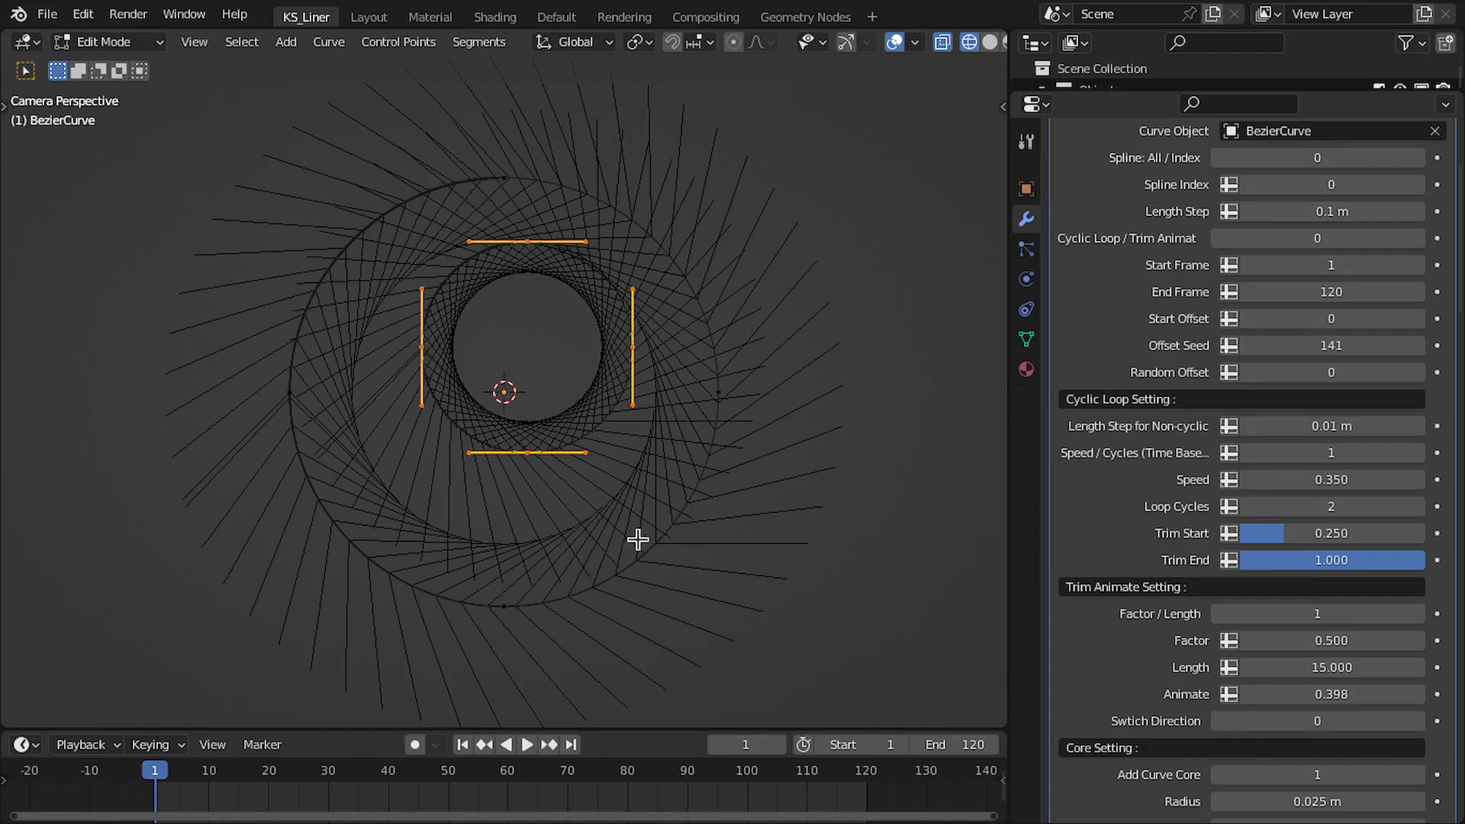
{"action": "key", "text": "Tab"}
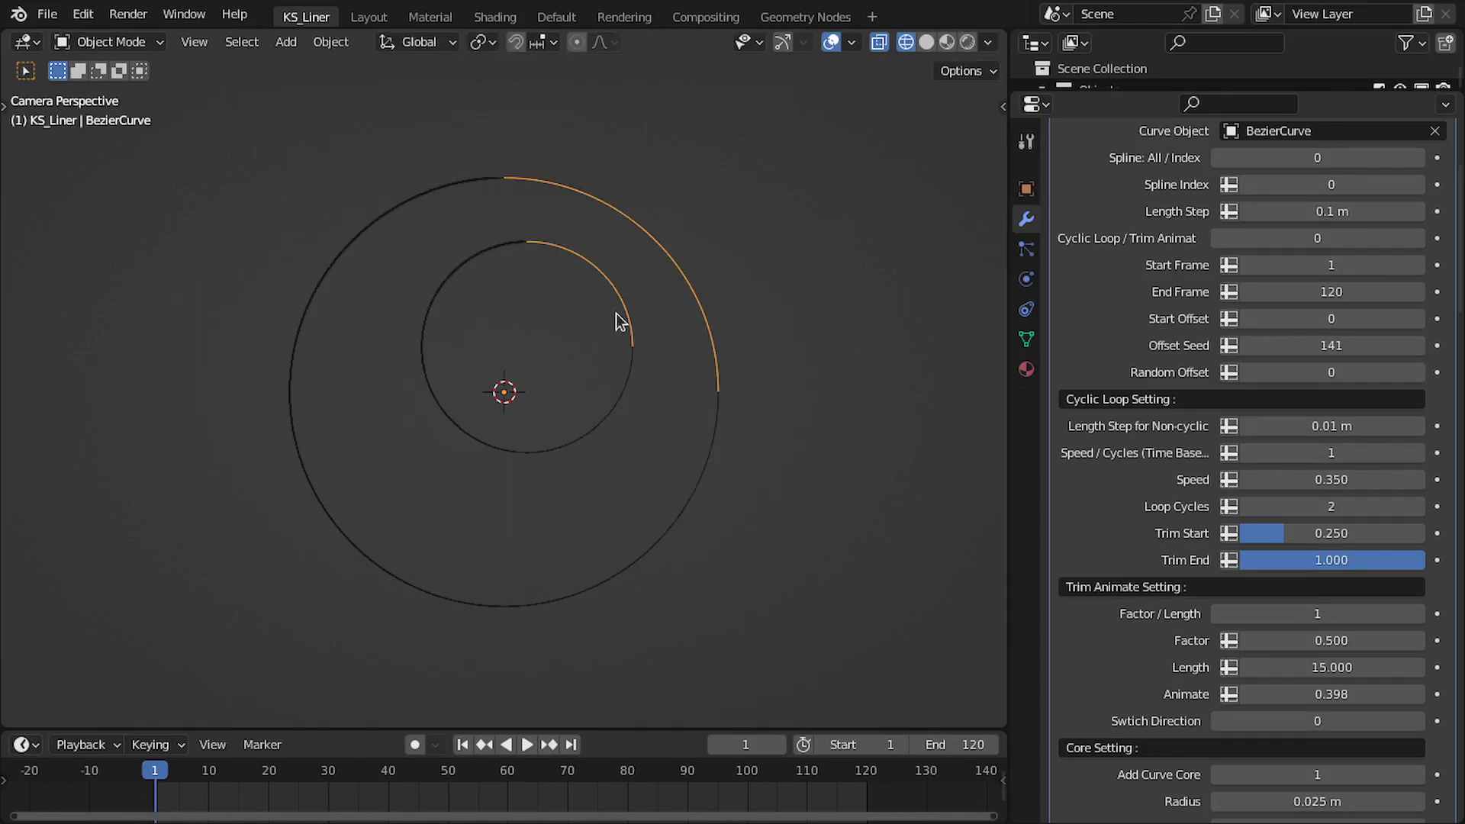
{"action": "scroll", "coordinate": [1063, 457], "scroll_direction": "down", "scroll_amount": 4}
{"action": "scroll", "coordinate": [1092, 450], "scroll_direction": "up", "scroll_amount": 6}
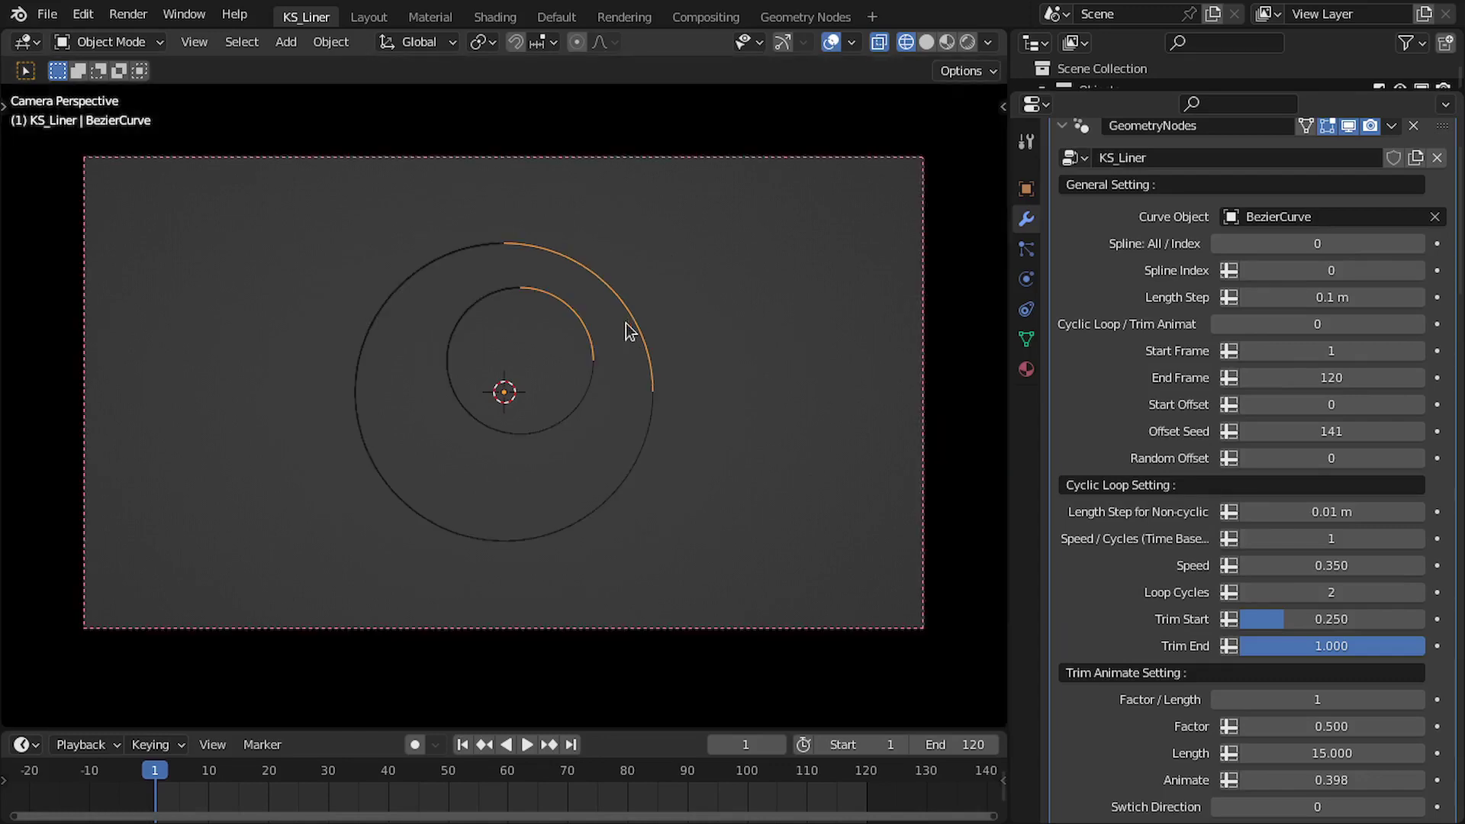
Step: Select KS_Liner, preview in Rendered shading, and compare Add Curve Core off and on
{"action": "left_click", "coordinate": [483, 260]}
{"action": "key", "text": "shift+alt+z"}
{"action": "key", "text": "z"}
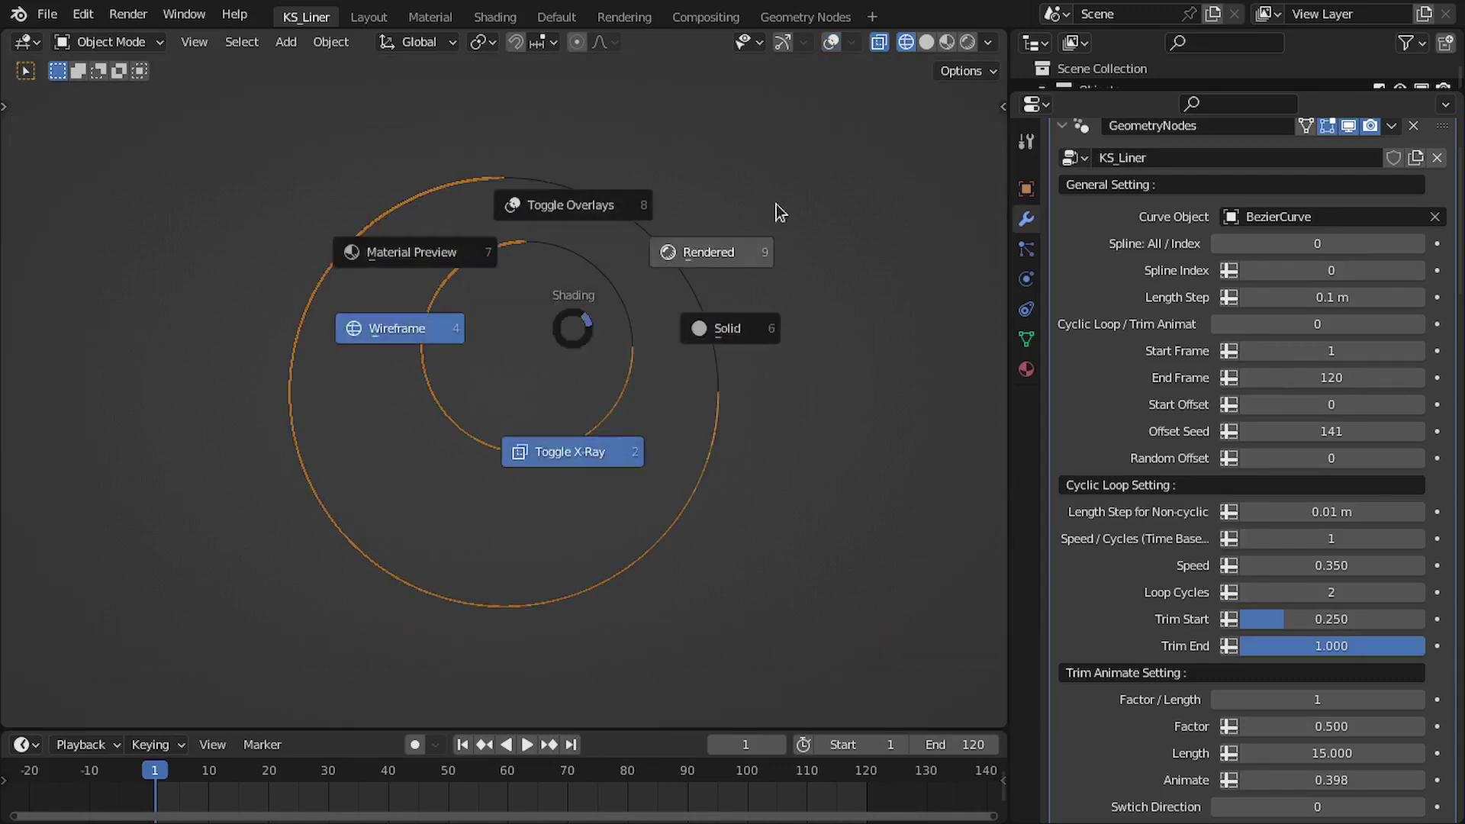
{"action": "left_click", "coordinate": [775, 213]}
{"action": "scroll", "coordinate": [1203, 573], "scroll_direction": "down", "scroll_amount": 8}
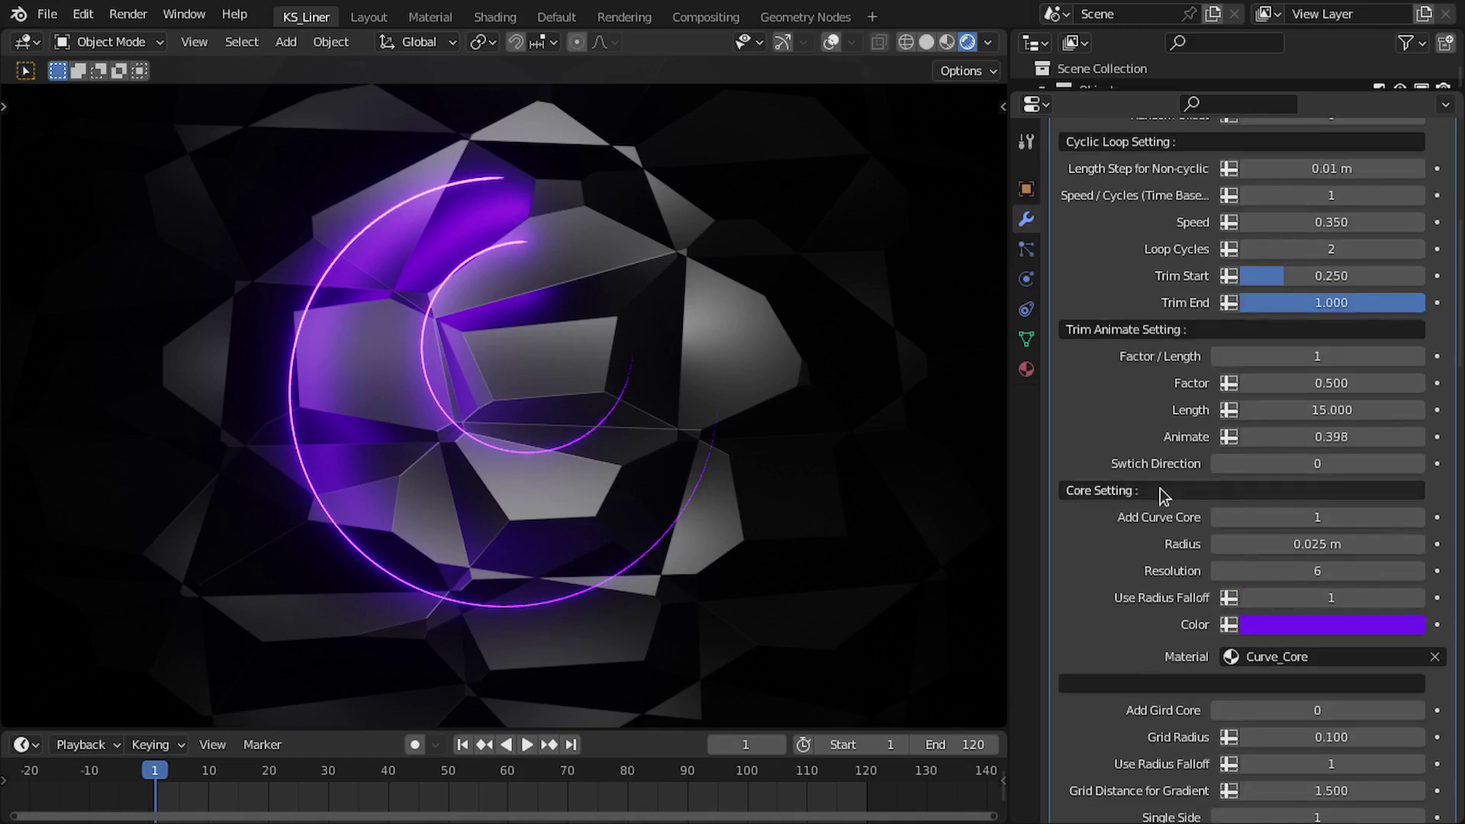
{"action": "scroll", "coordinate": [1134, 412], "scroll_direction": "down", "scroll_amount": 1}
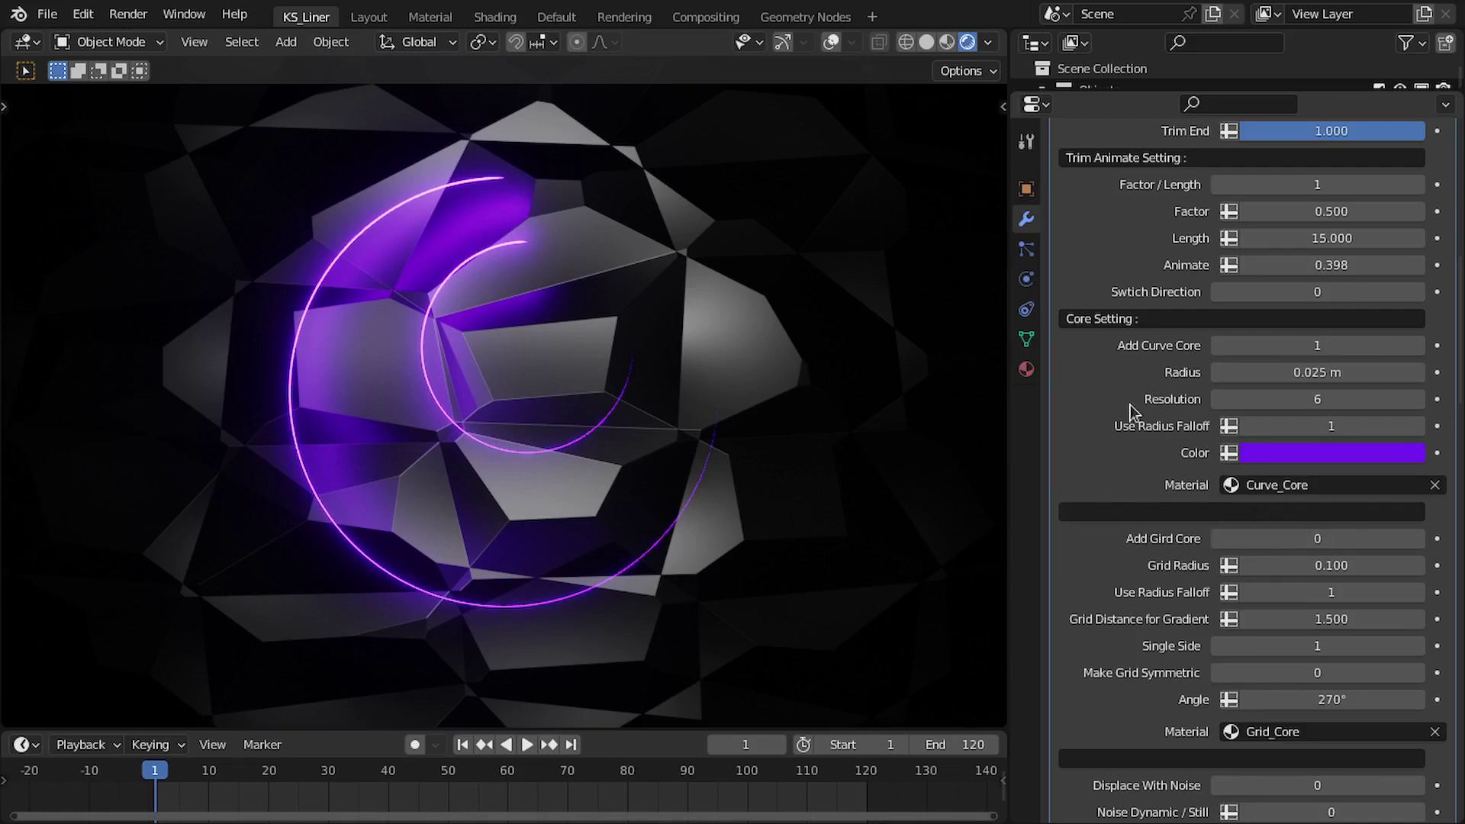
{"action": "scroll", "coordinate": [513, 332], "scroll_direction": "up", "scroll_amount": 2}
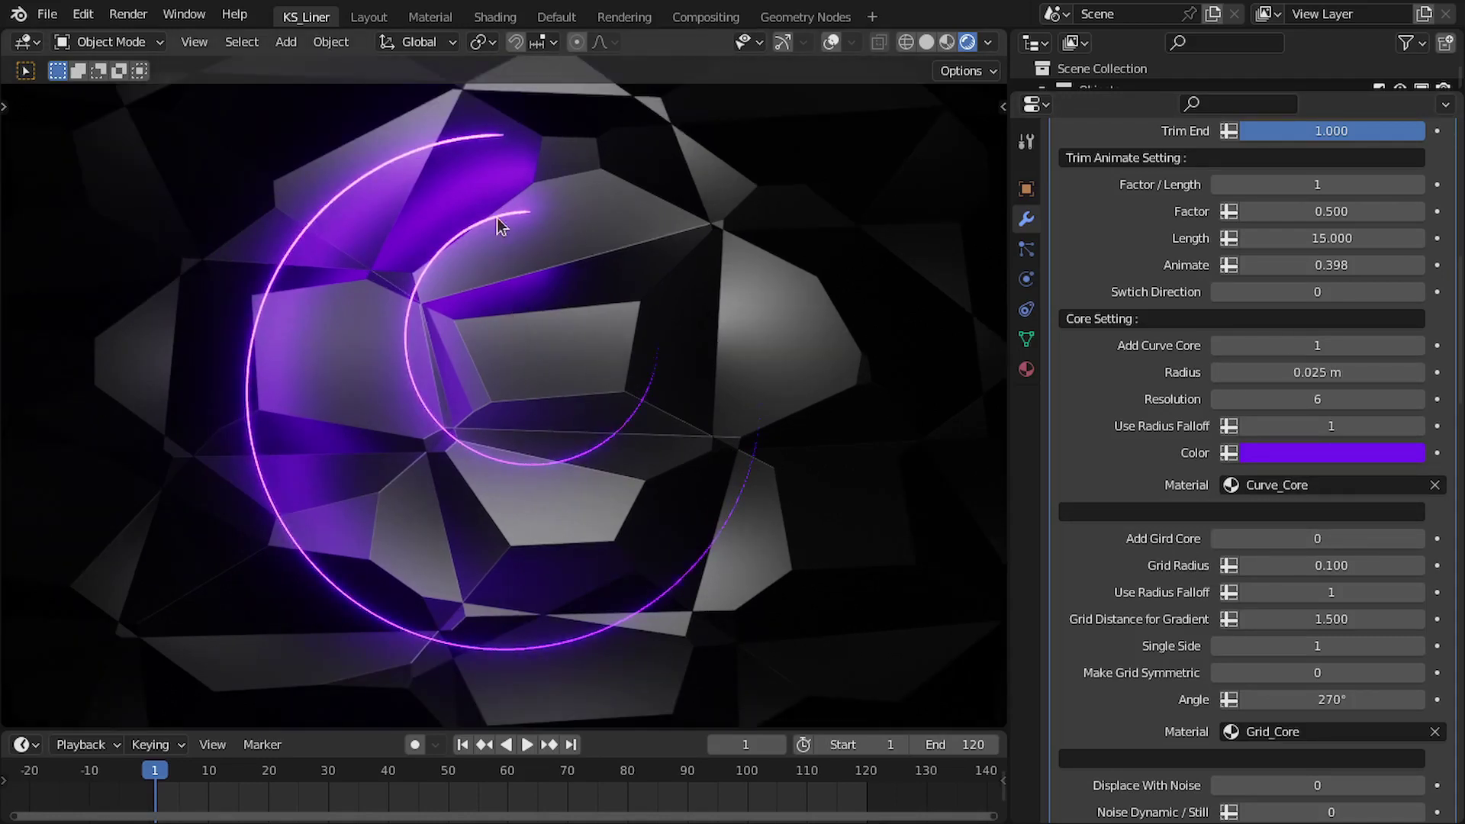
{"action": "left_click_drag", "start_coordinate": [1323, 346], "coordinate": [1232, 341]}
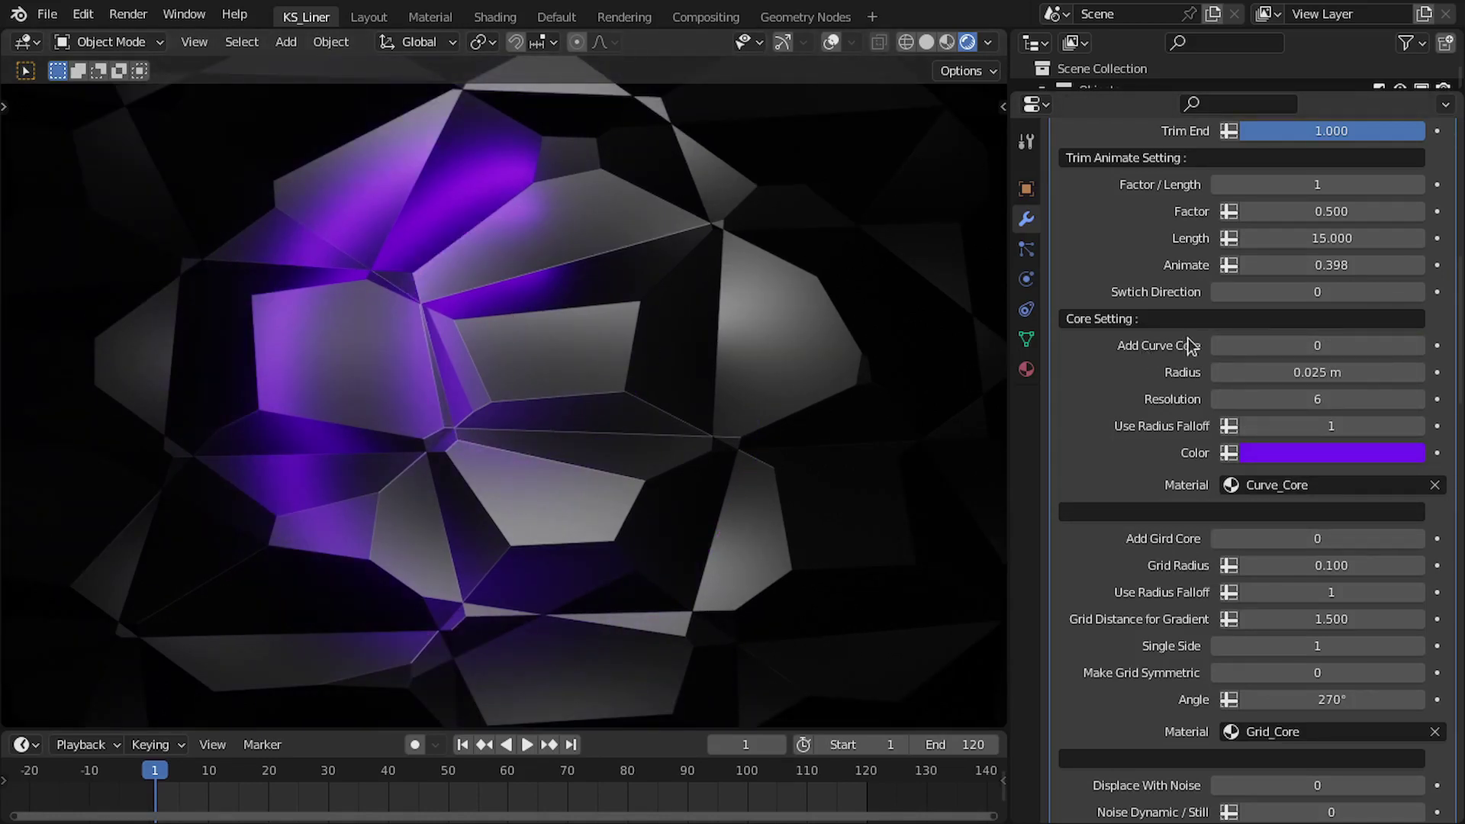
{"action": "left_click", "coordinate": [1419, 345]}
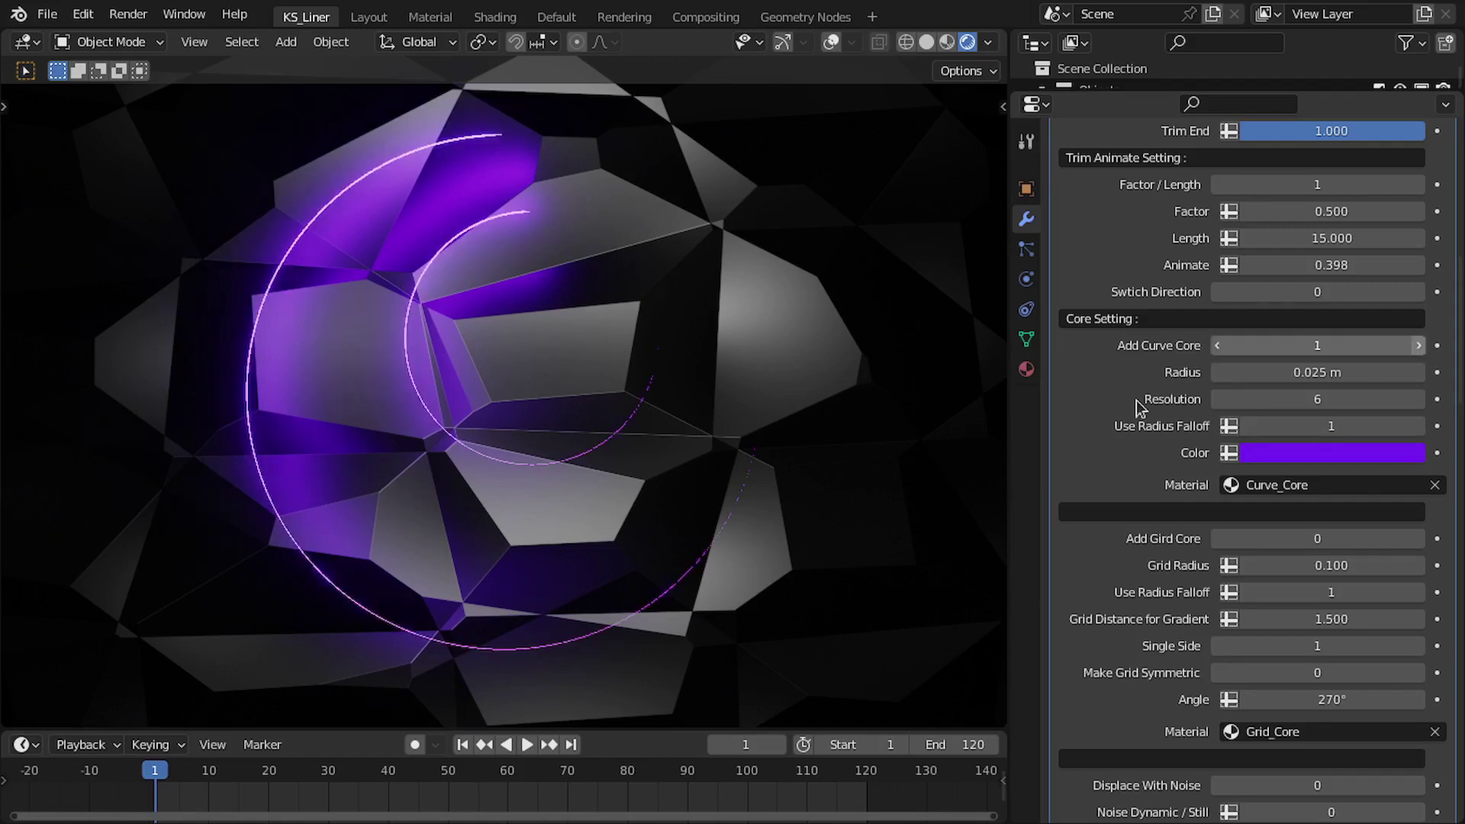
Step: In X-ray wireframe, compare Use Radius Falloff off and on, then enter the Geometry Nodes workspace
{"action": "key", "text": "shift+z"}
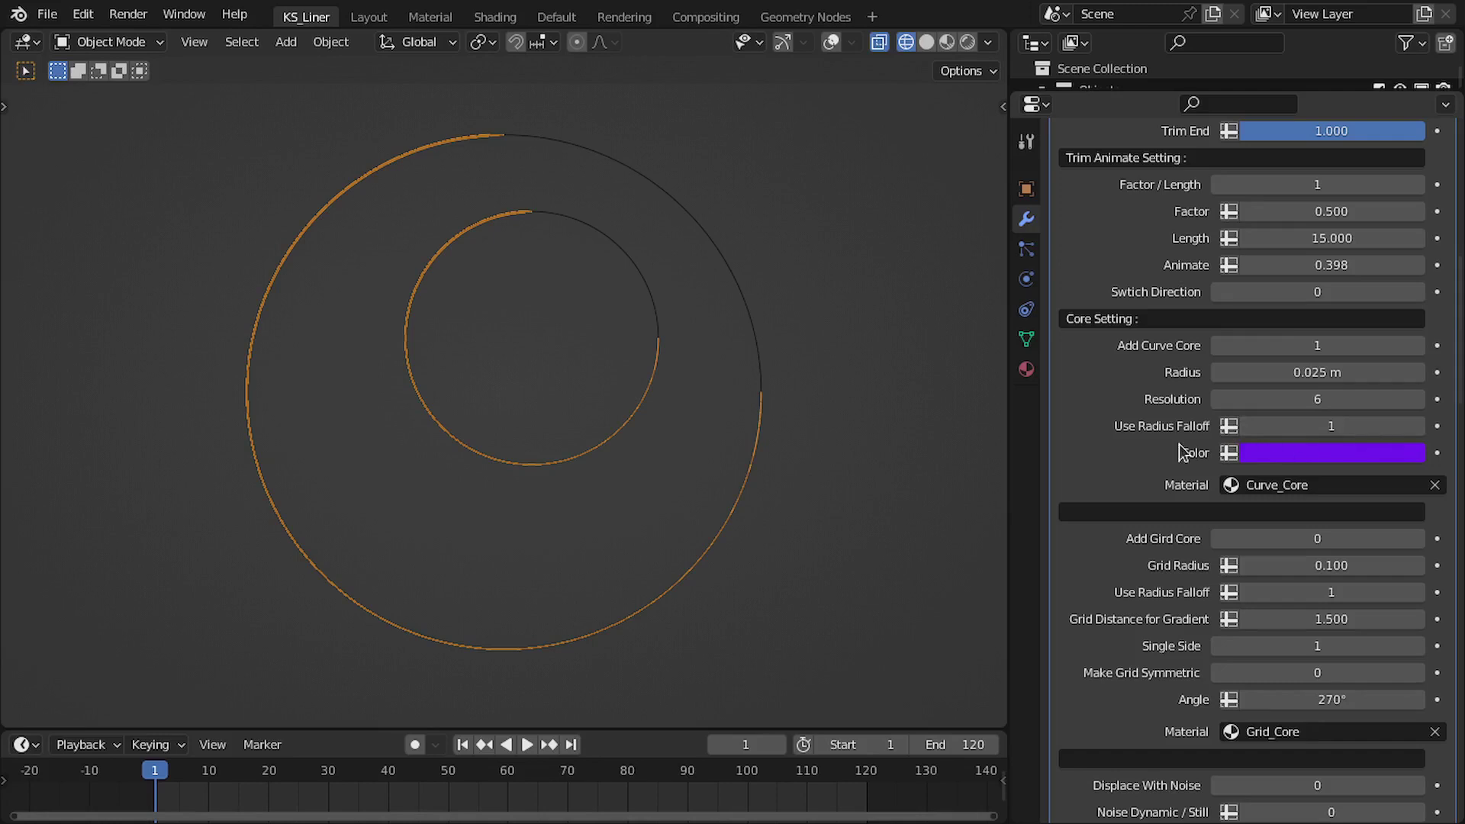
{"action": "scroll", "coordinate": [774, 496], "scroll_direction": "up", "scroll_amount": 5}
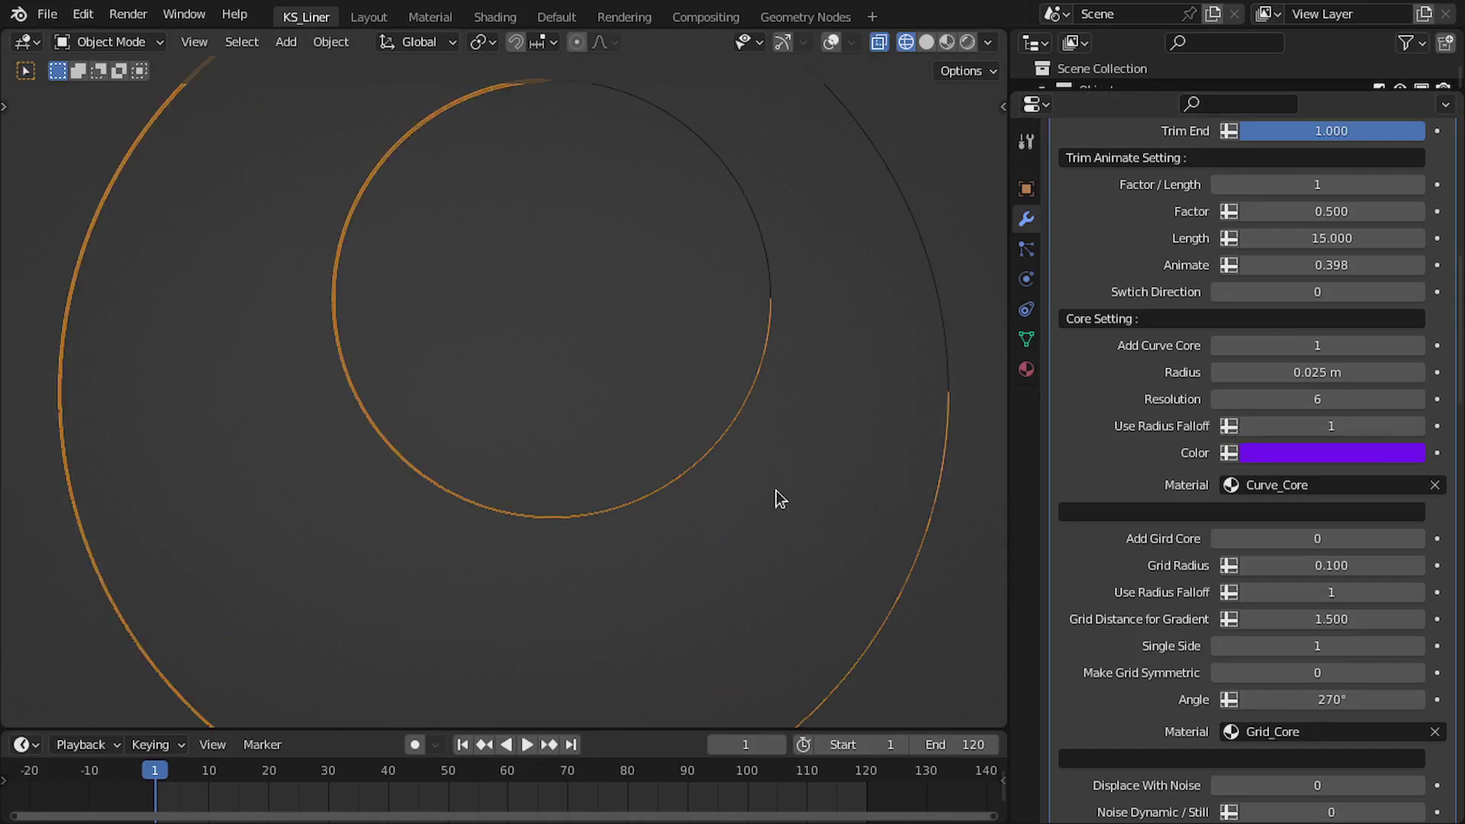
{"action": "left_click", "coordinate": [1243, 425]}
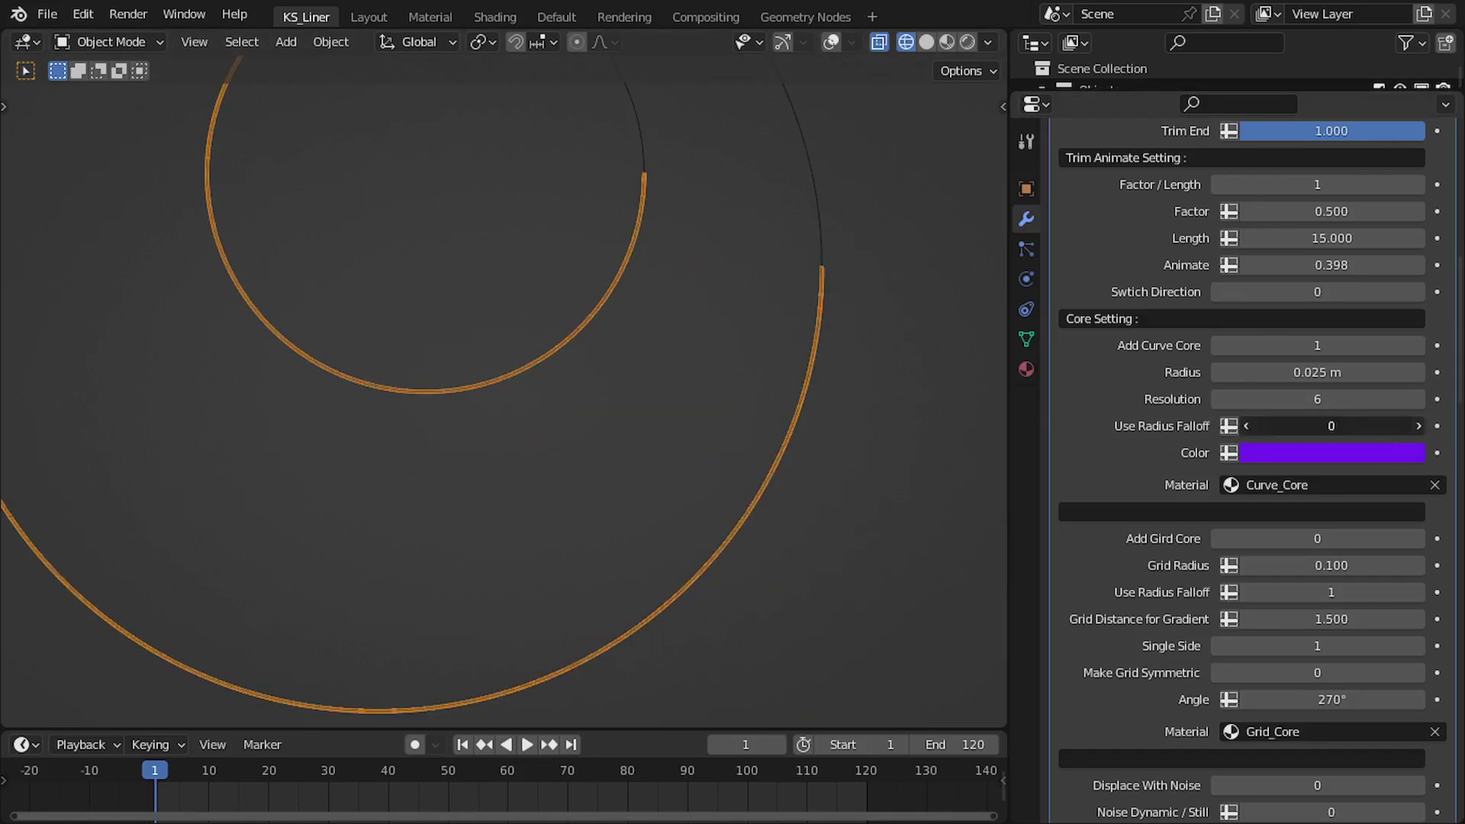
{"action": "left_click", "coordinate": [1416, 425]}
{"action": "scroll", "coordinate": [834, 445], "scroll_direction": "down", "scroll_amount": 4}
{"action": "scroll", "coordinate": [473, 191], "scroll_direction": "up", "scroll_amount": 1}
{"action": "middle_click_drag", "start_coordinate": [473, 191], "coordinate": [543, 228], "text": "shift"}
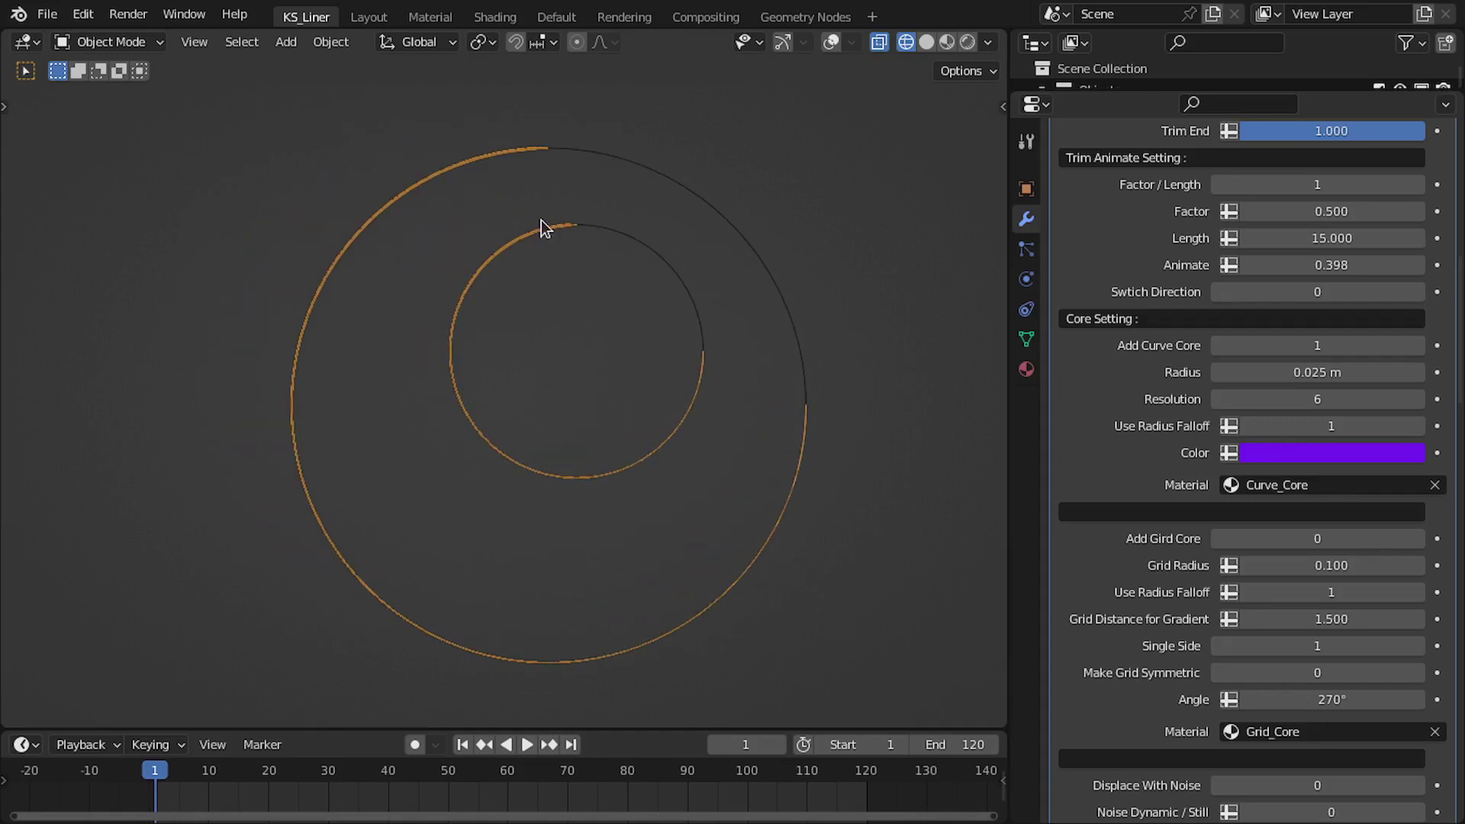
{"action": "left_click", "coordinate": [773, 17]}
Step: Maximize the node editor to inspect the Curve Core Radius Falloff ColorRamp, then return to KS_Liner
{"action": "scroll", "coordinate": [572, 555], "scroll_direction": "down", "scroll_amount": 8}
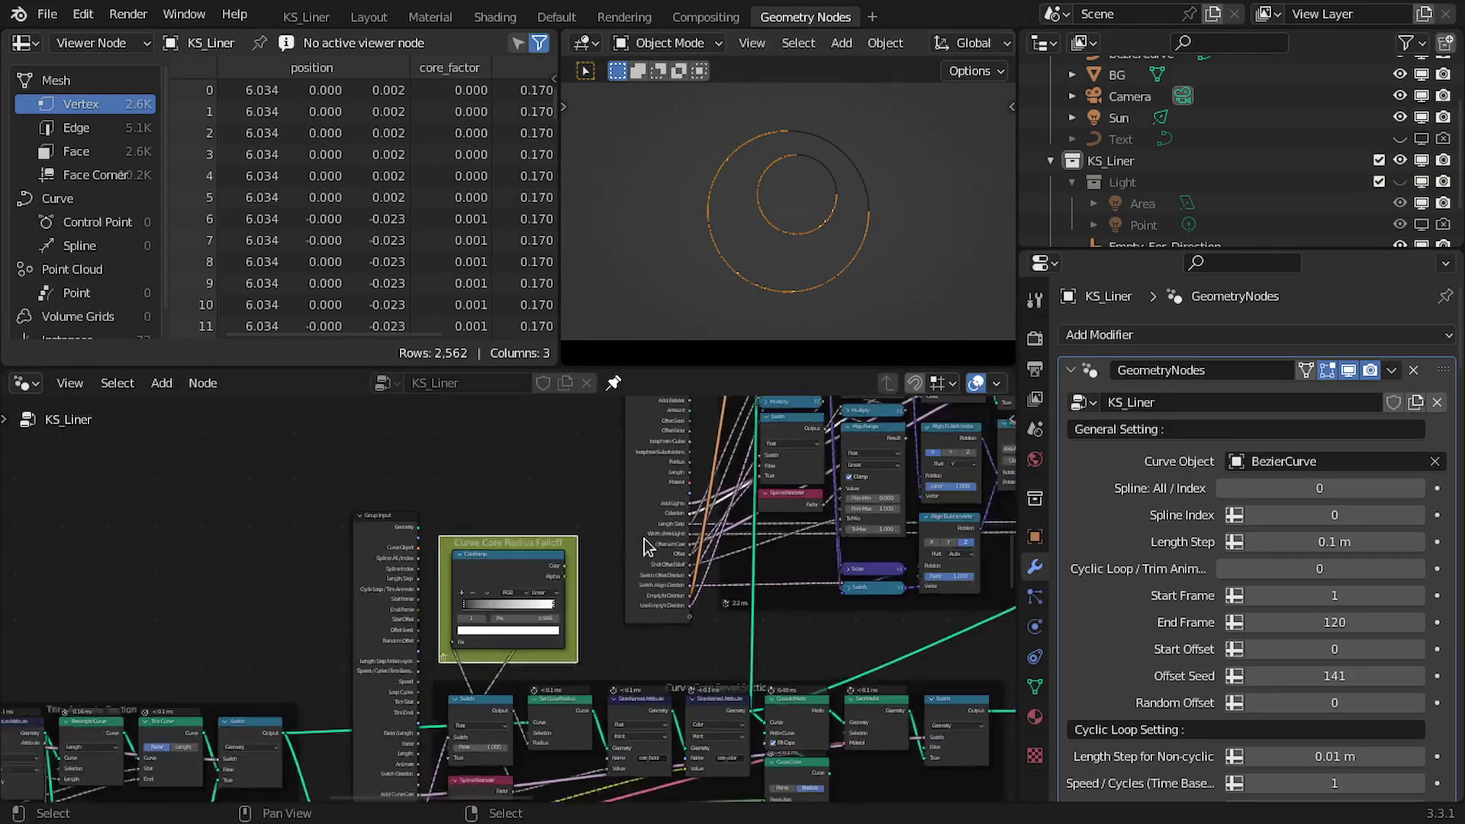
{"action": "key", "text": "ctrl+space"}
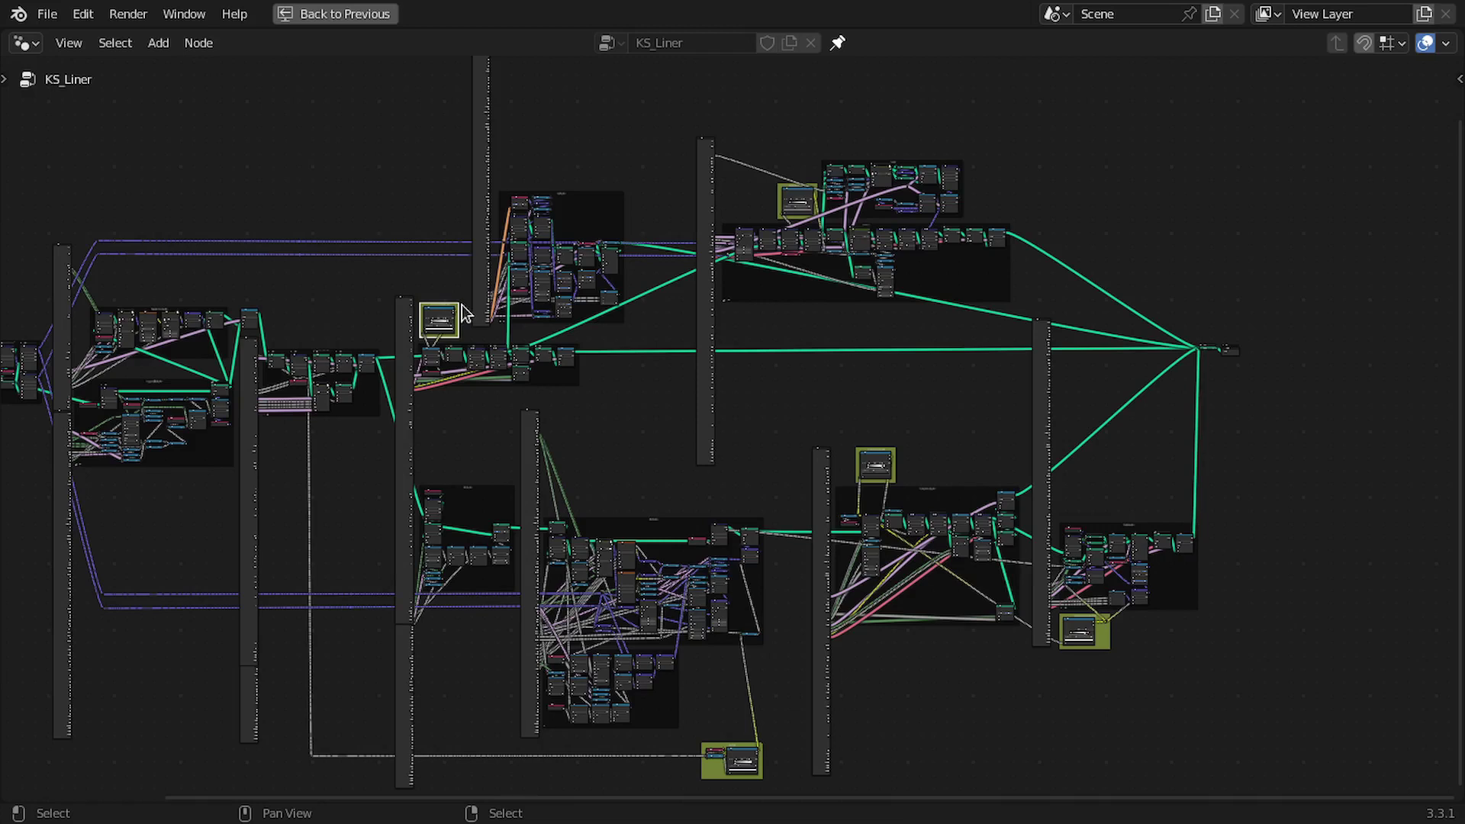
{"action": "key", "text": "KP_Decimal"}
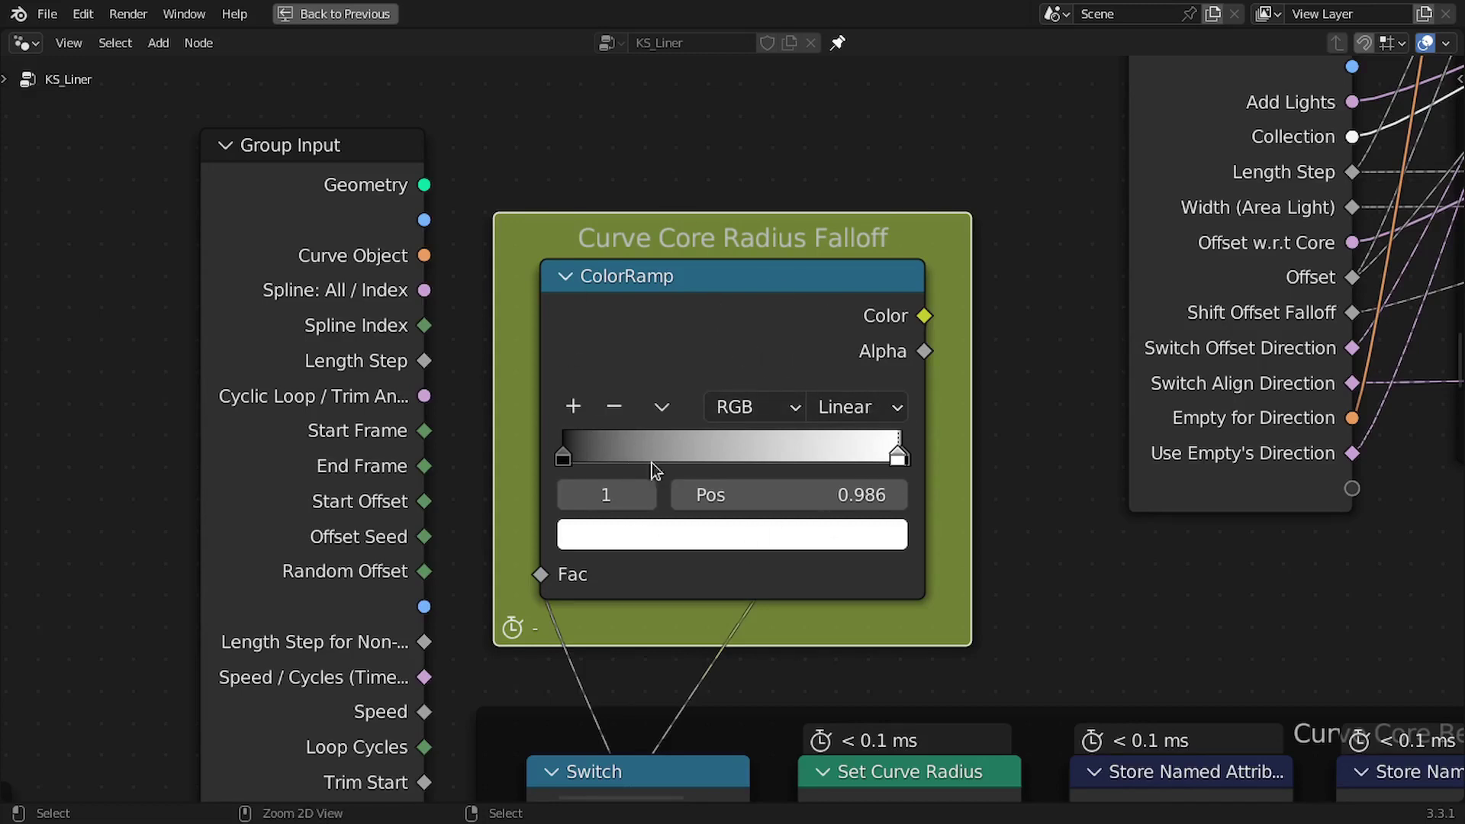
{"action": "key", "text": "ctrl+space"}
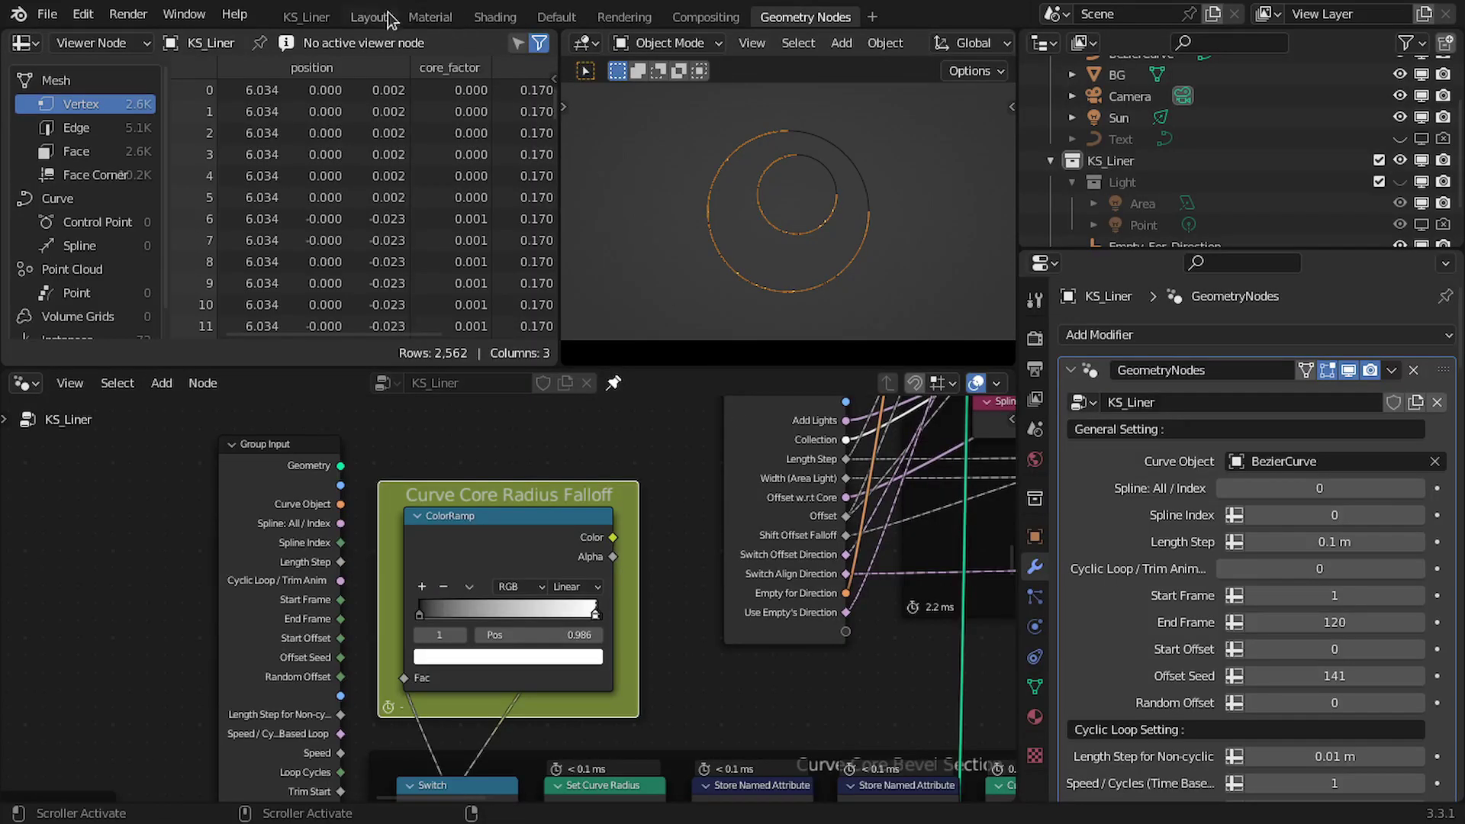
{"action": "left_click", "coordinate": [306, 16]}
Step: Turn the grid core on, check it in wireframe and rendered views, comparing radius falloff off and on
{"action": "scroll", "coordinate": [1142, 562], "scroll_direction": "down", "scroll_amount": 3}
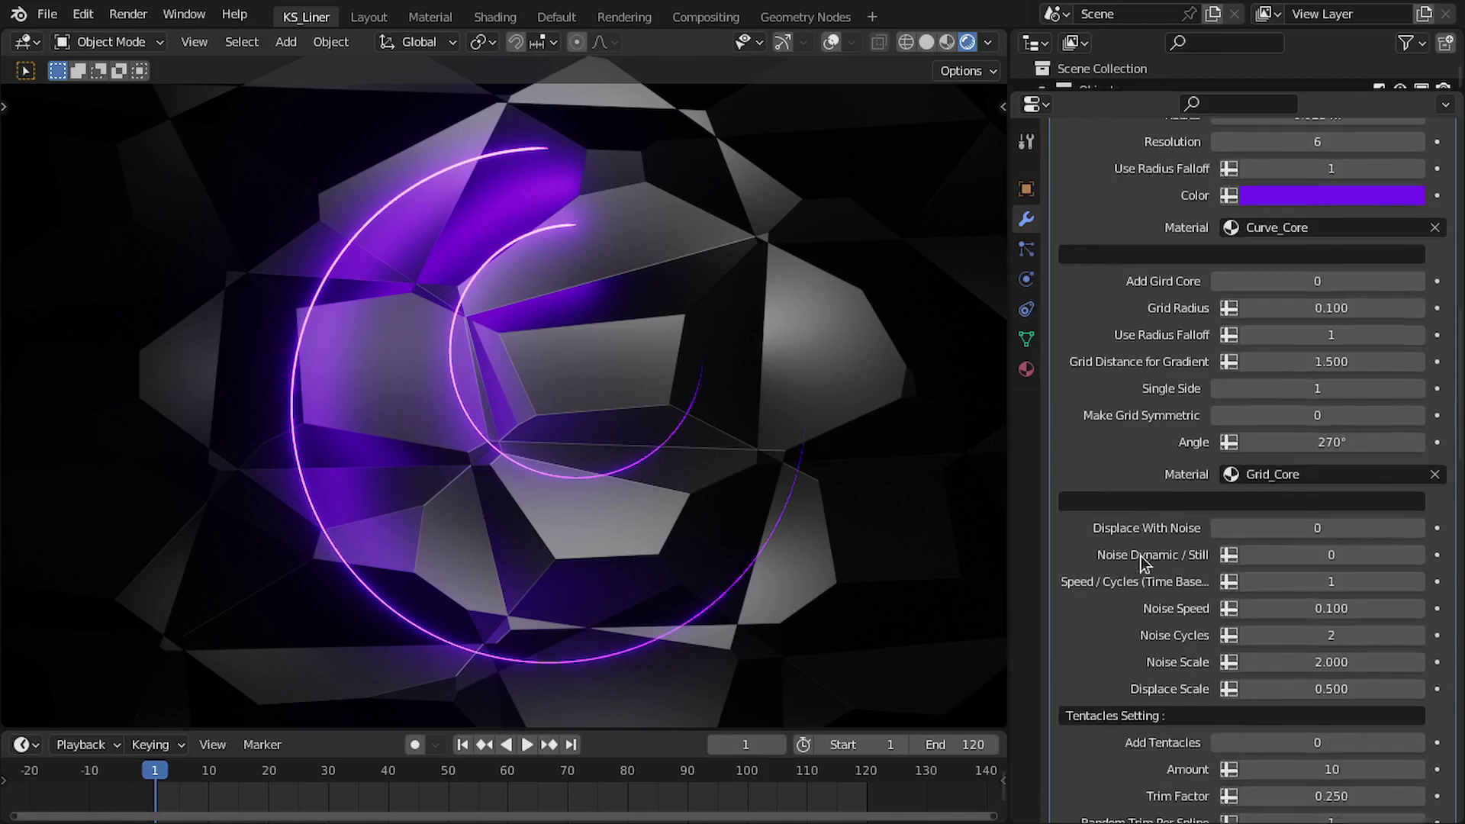
{"action": "scroll", "coordinate": [1249, 330], "scroll_direction": "up", "scroll_amount": 3}
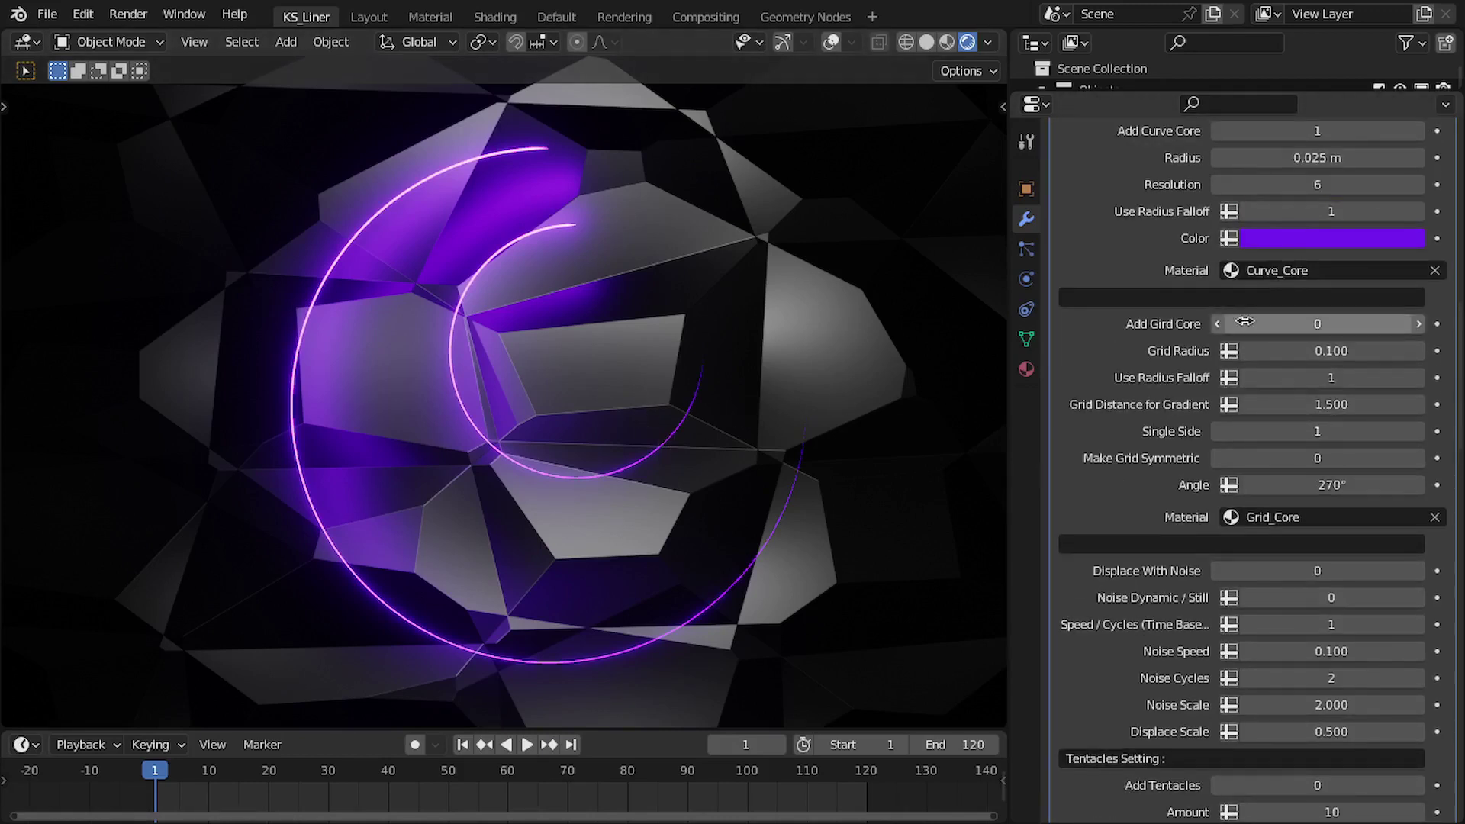
{"action": "left_click", "coordinate": [1418, 367]}
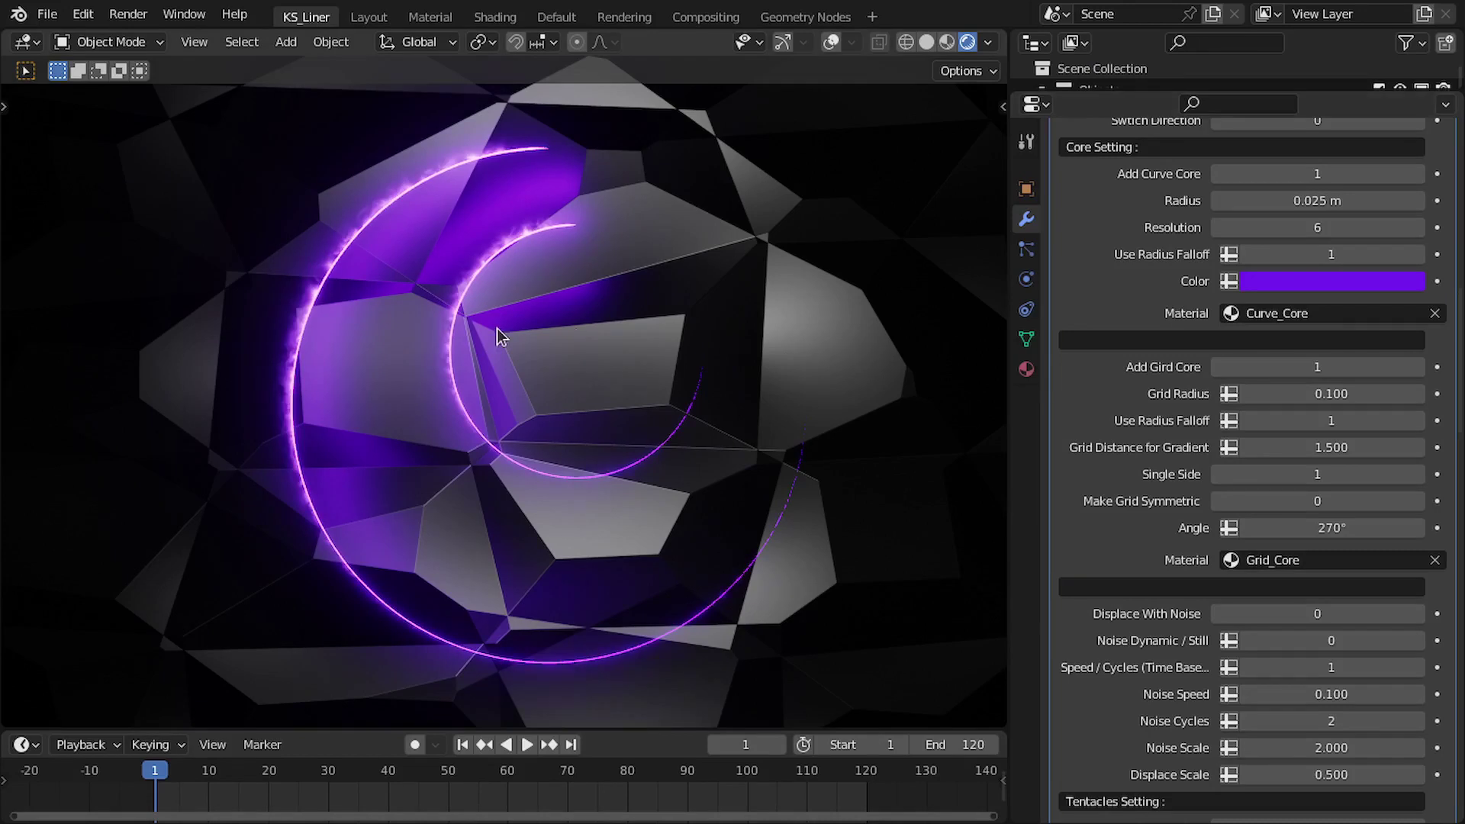
{"action": "key", "text": "z"}
{"action": "key", "text": "4"}
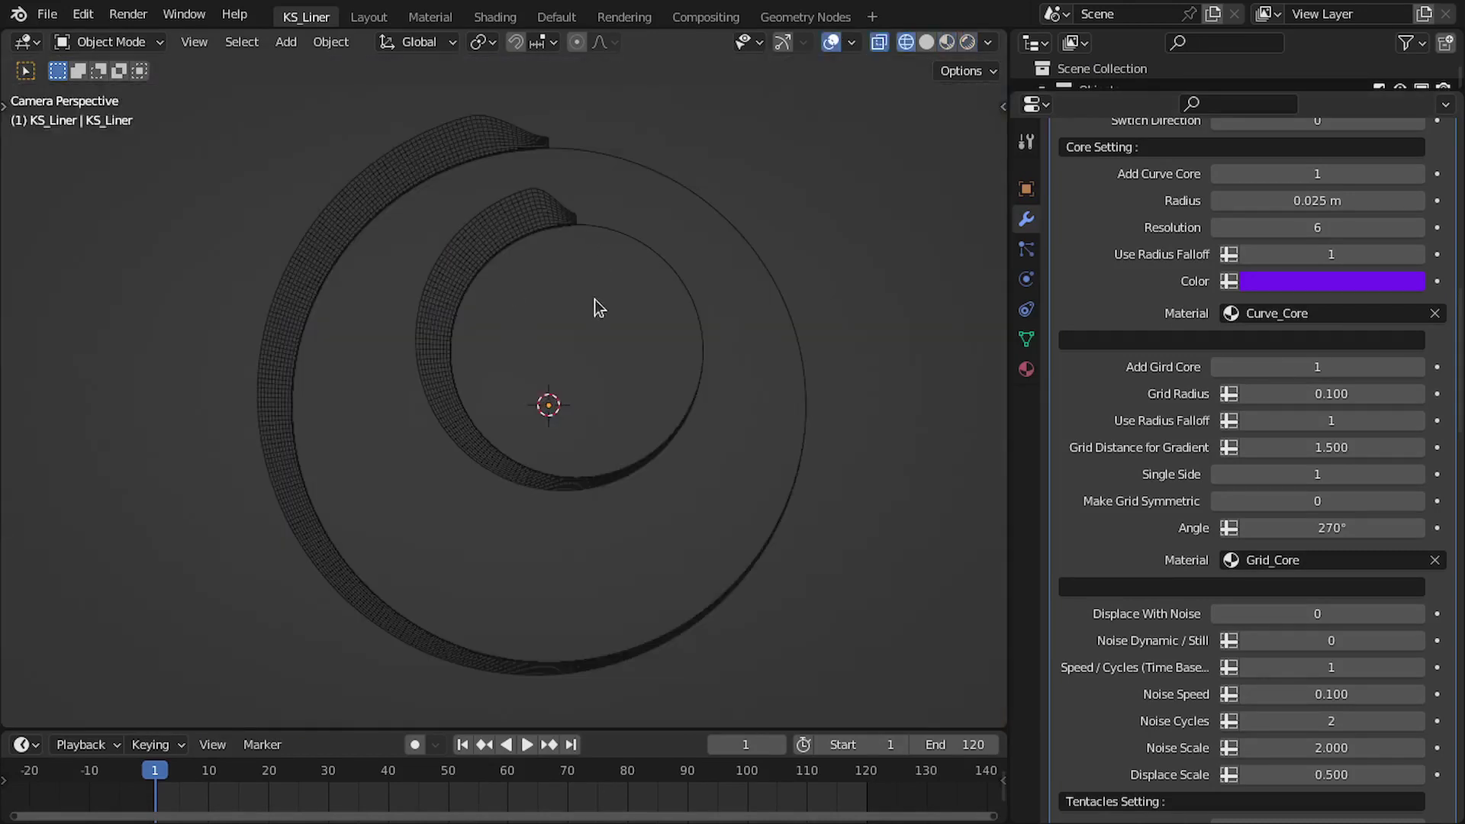
{"action": "key", "text": "z"}
{"action": "key", "text": "8"}
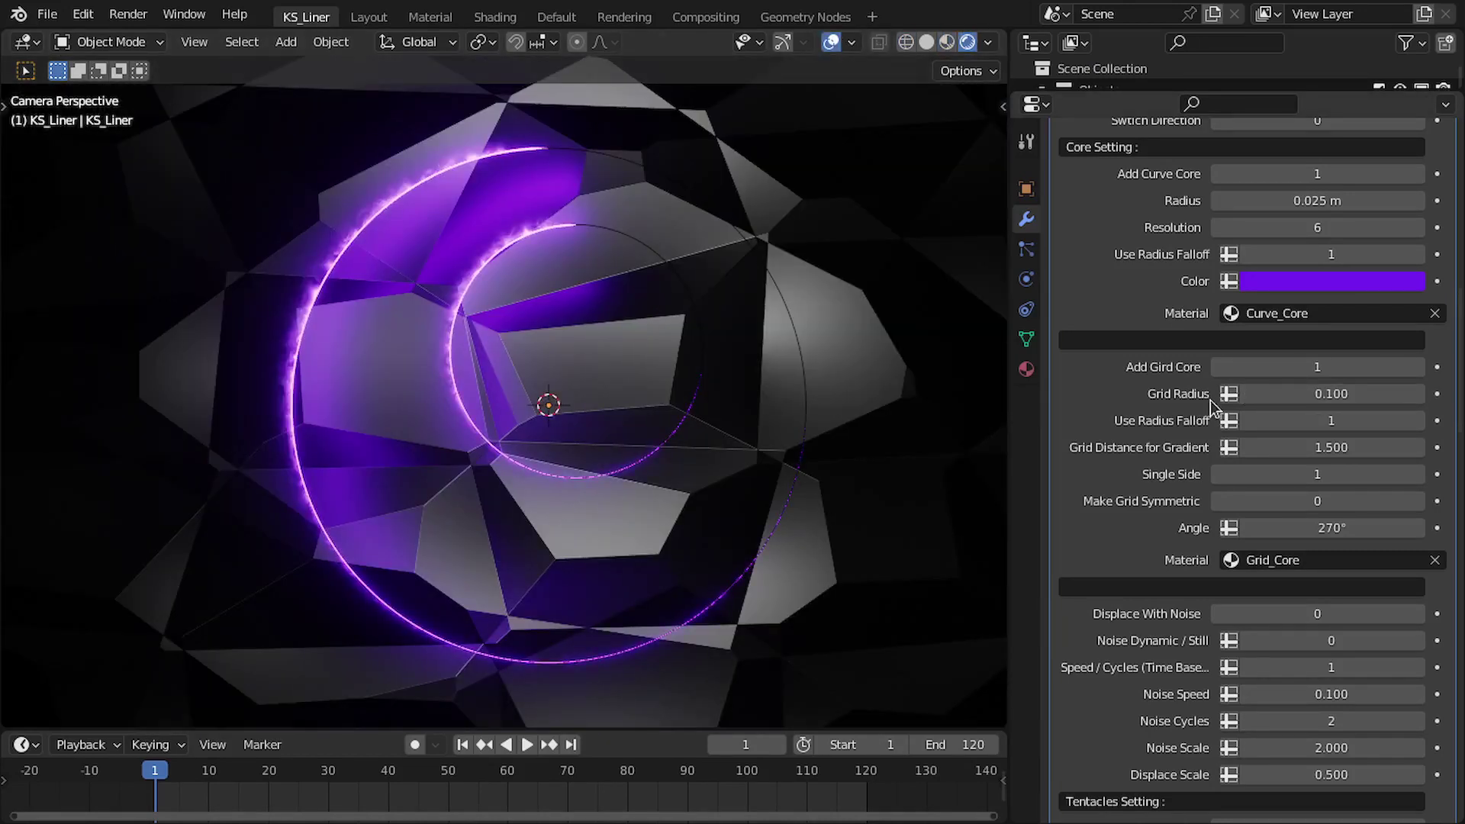
{"action": "left_click", "coordinate": [1246, 421]}
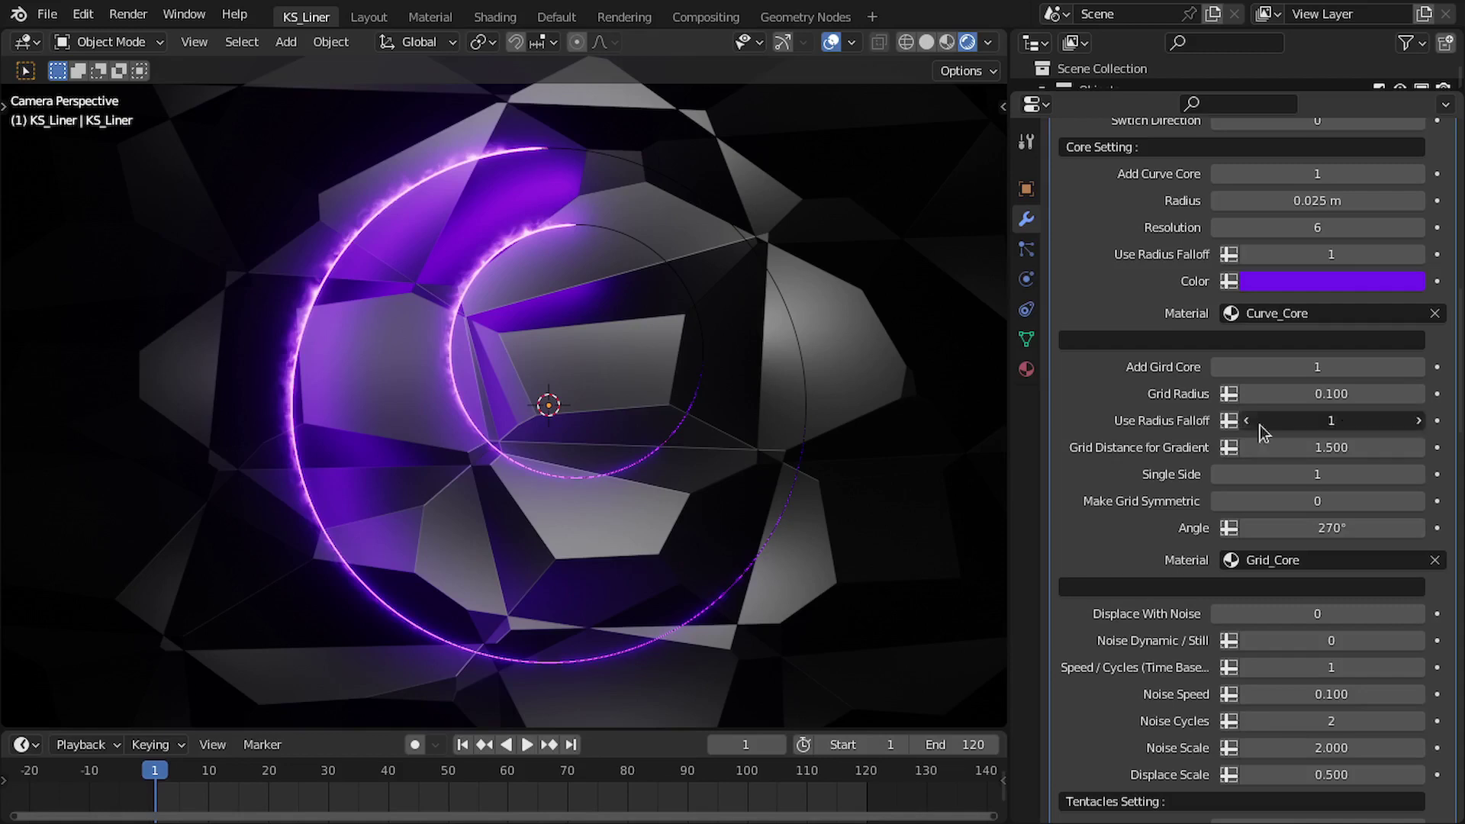
{"action": "left_click", "coordinate": [1418, 420]}
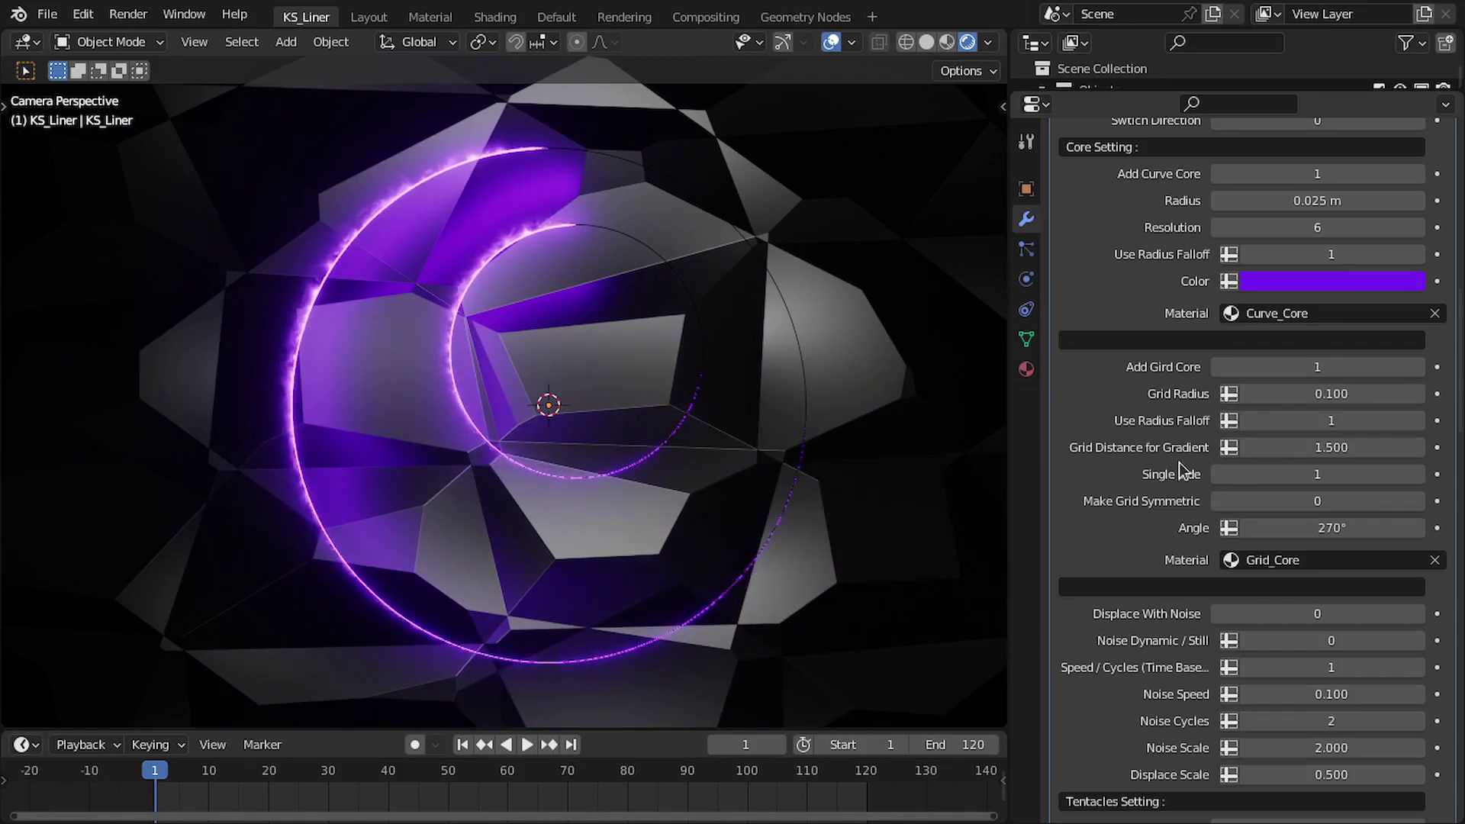
{"action": "scroll", "coordinate": [534, 281], "scroll_direction": "up", "scroll_amount": 3}
{"action": "middle_click_drag", "start_coordinate": [534, 280], "coordinate": [639, 380], "text": "shift"}
Step: Set Grid Distance for Gradient to 1.5
{"action": "left_click_drag", "start_coordinate": [1352, 454], "coordinate": [1308, 448]}
{"action": "left_click", "coordinate": [1332, 448]}
{"action": "type", "text": "1.5"}
{"action": "key", "text": "Return"}
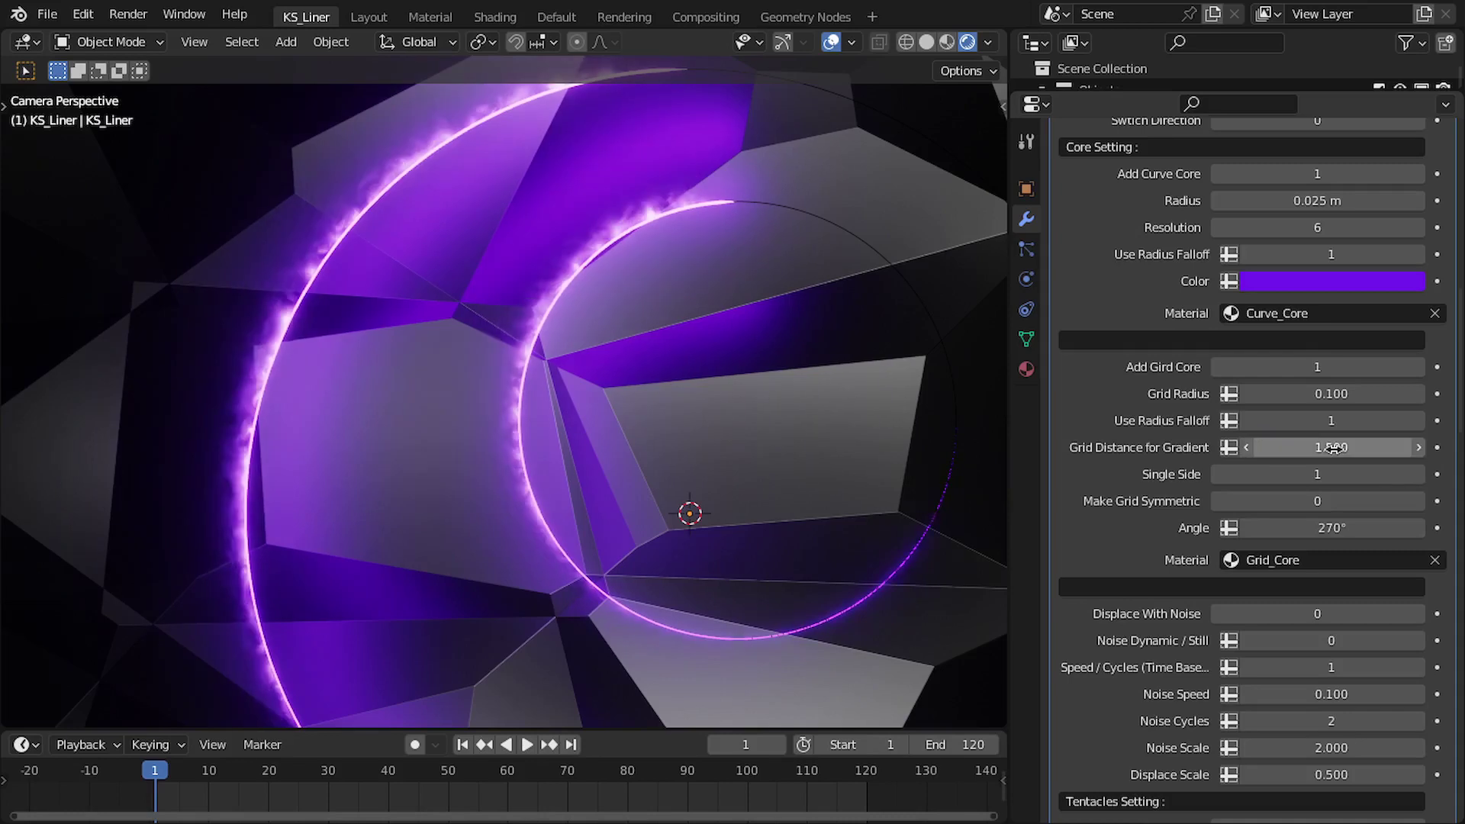
Step: Set Single Side to 0 and Make Grid Symmetric to 1
{"action": "scroll", "coordinate": [637, 557], "scroll_direction": "down", "scroll_amount": 2}
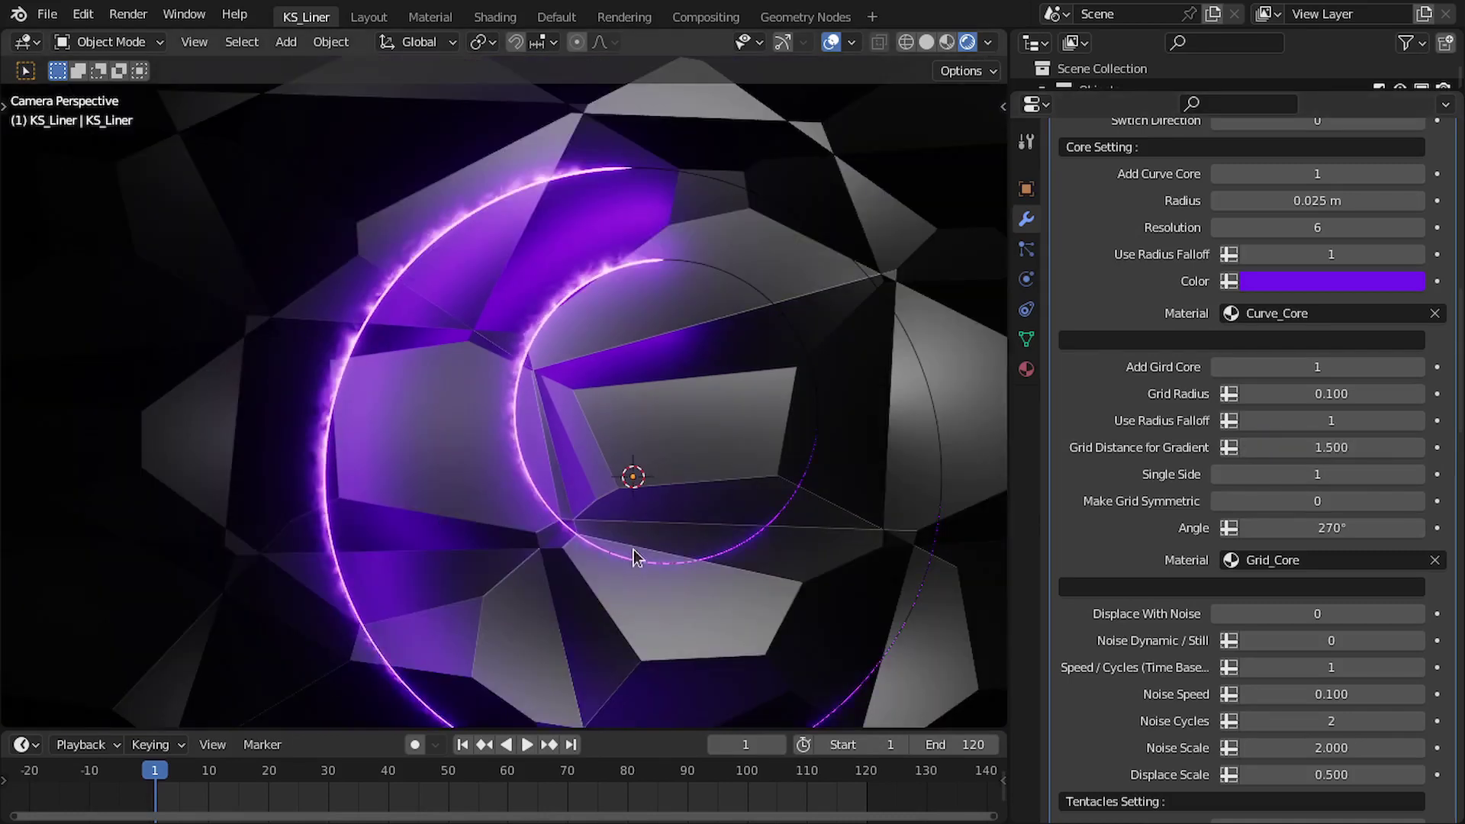
{"action": "middle_click_drag", "start_coordinate": [637, 557], "coordinate": [562, 457], "text": "shift"}
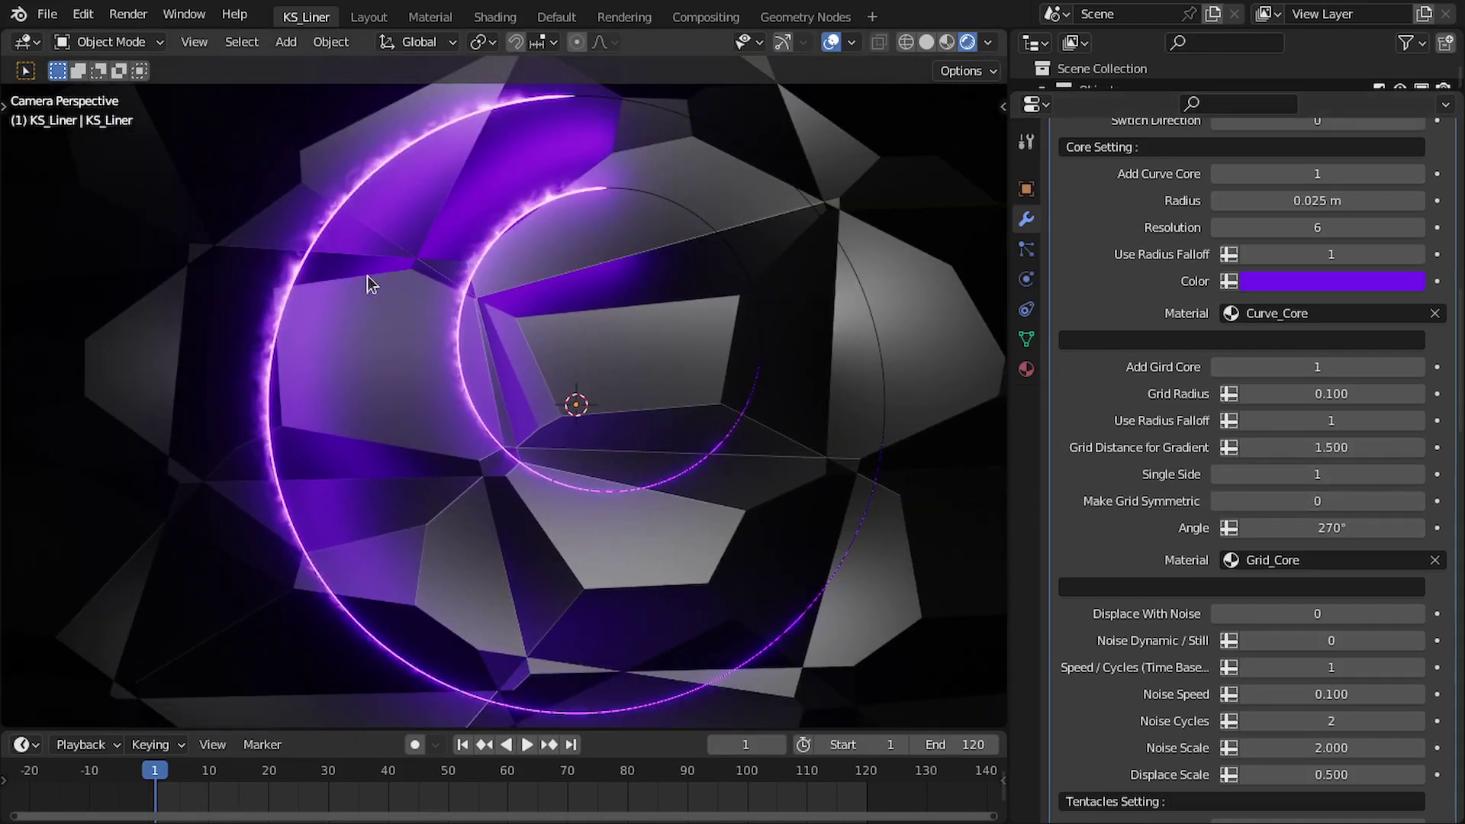
{"action": "left_click", "coordinate": [1219, 474]}
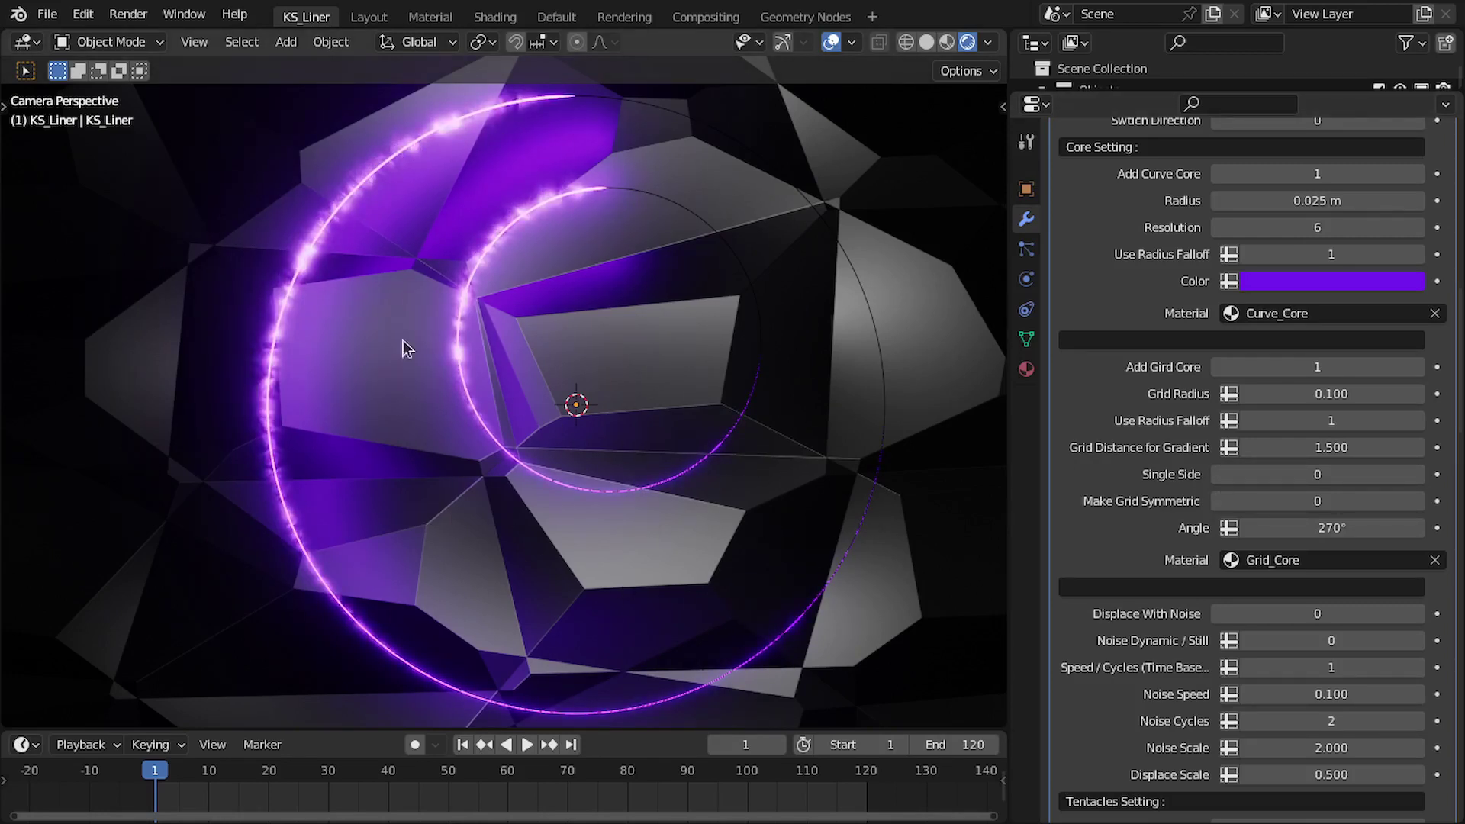
{"action": "scroll", "coordinate": [283, 275], "scroll_direction": "up", "scroll_amount": 2}
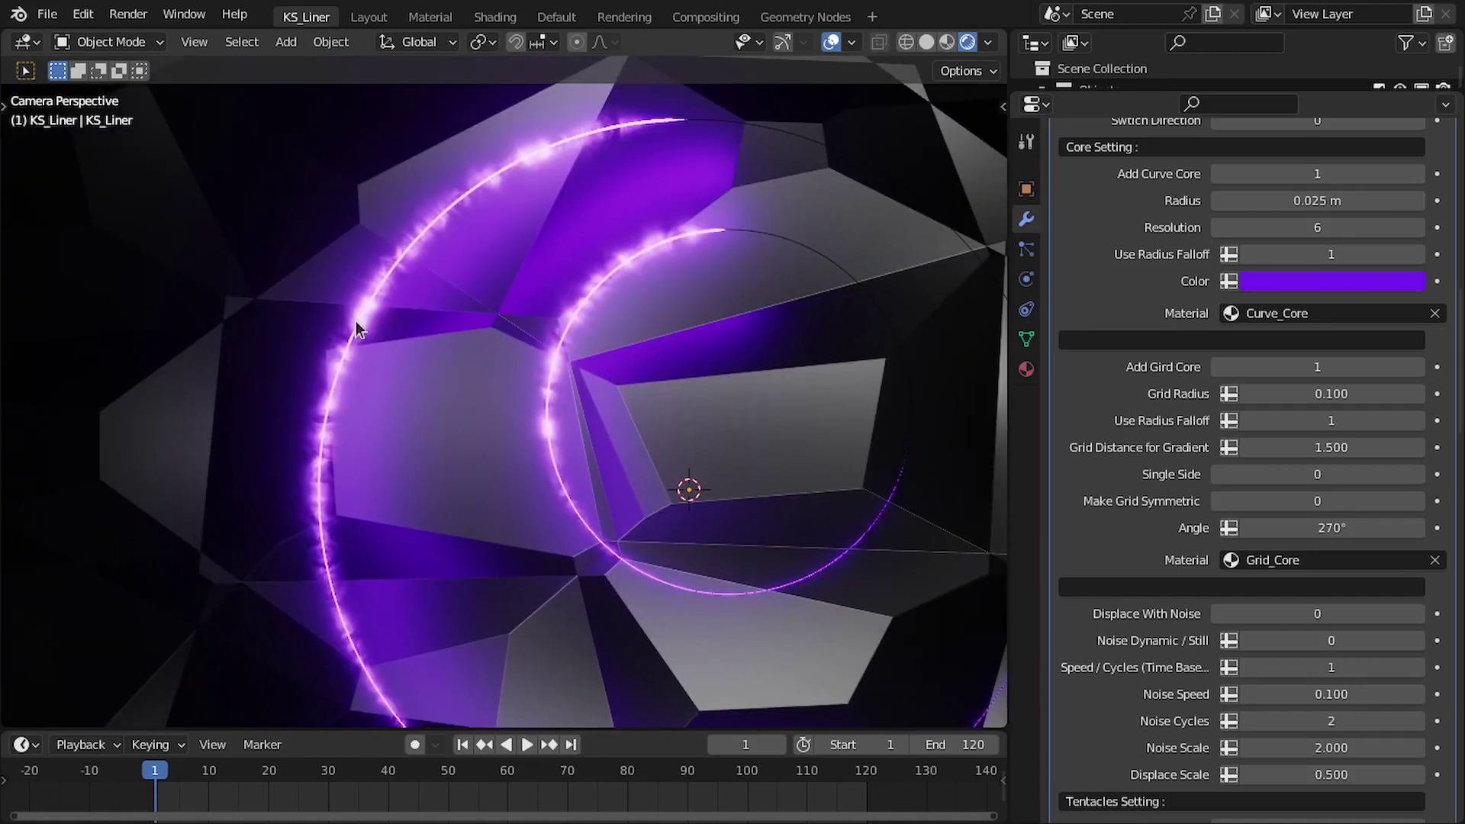
{"action": "left_click", "coordinate": [1416, 501]}
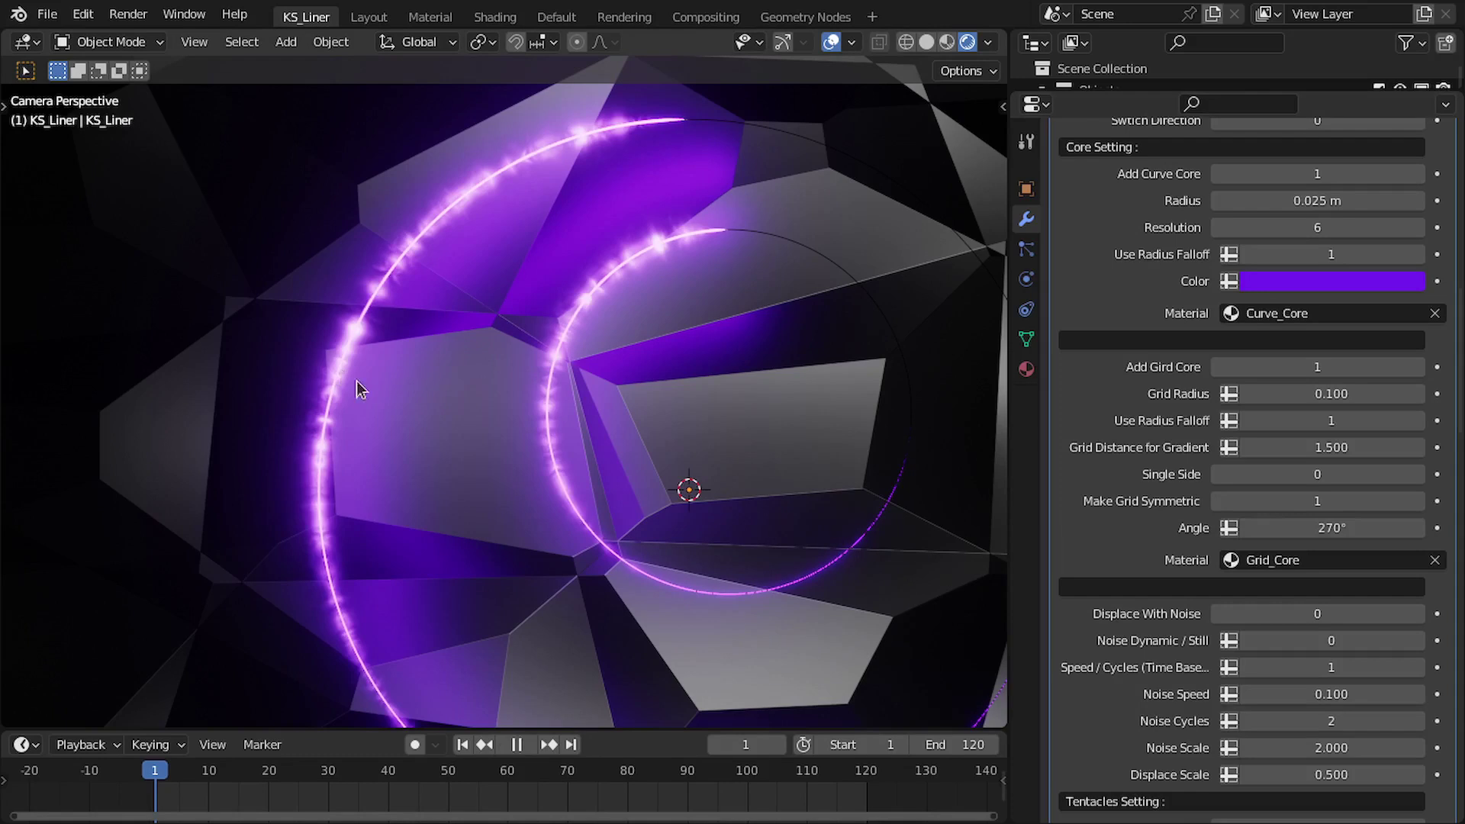
Step: Undo the symmetric and double-sided grid changes, restoring the single-sided glow
{"action": "key", "text": "space"}
{"action": "key", "text": "ctrl+z"}
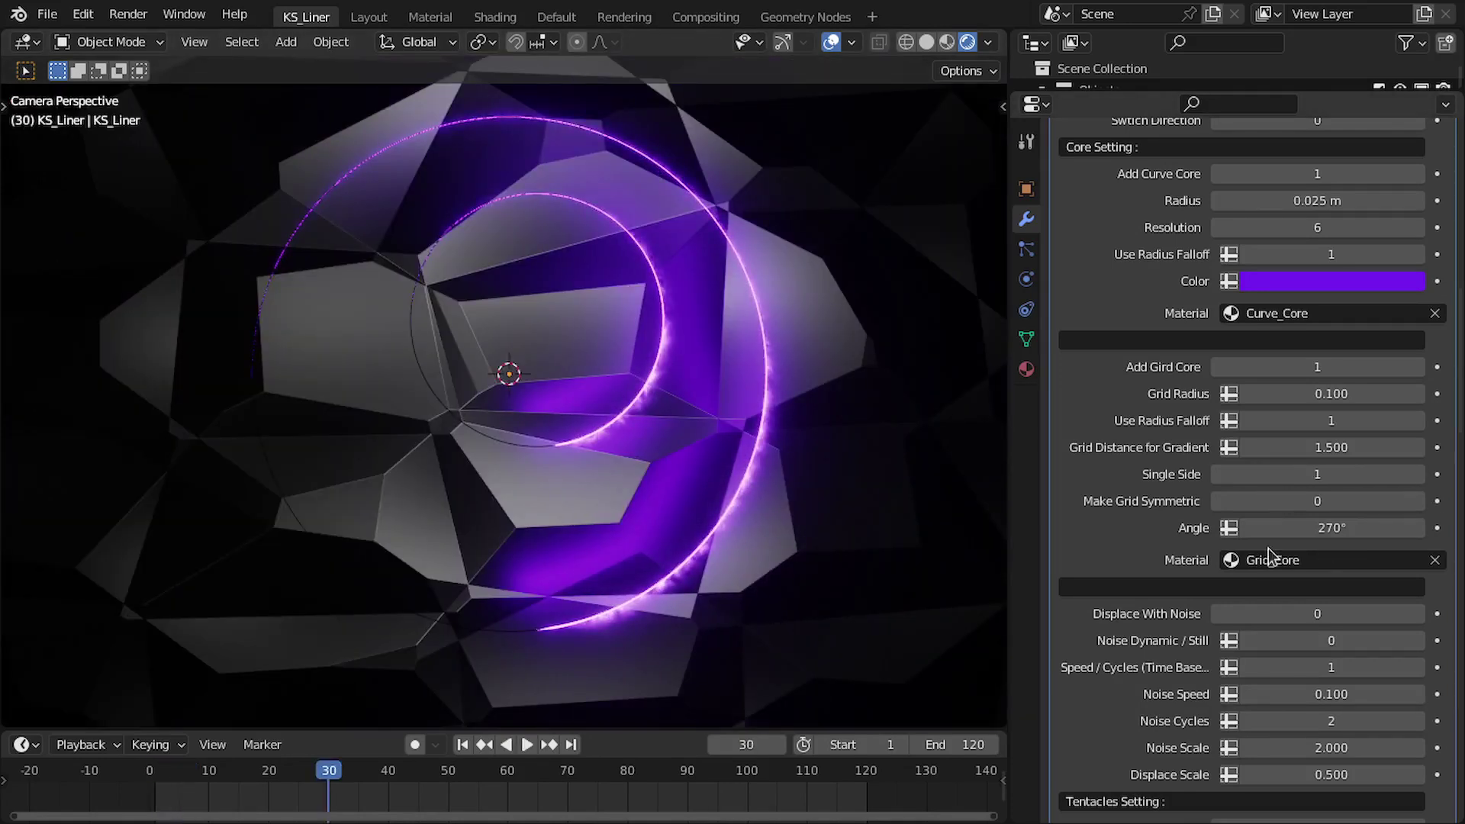
{"action": "scroll", "coordinate": [713, 595], "scroll_direction": "up", "scroll_amount": 2}
{"action": "scroll", "coordinate": [811, 630], "scroll_direction": "down", "scroll_amount": 2}
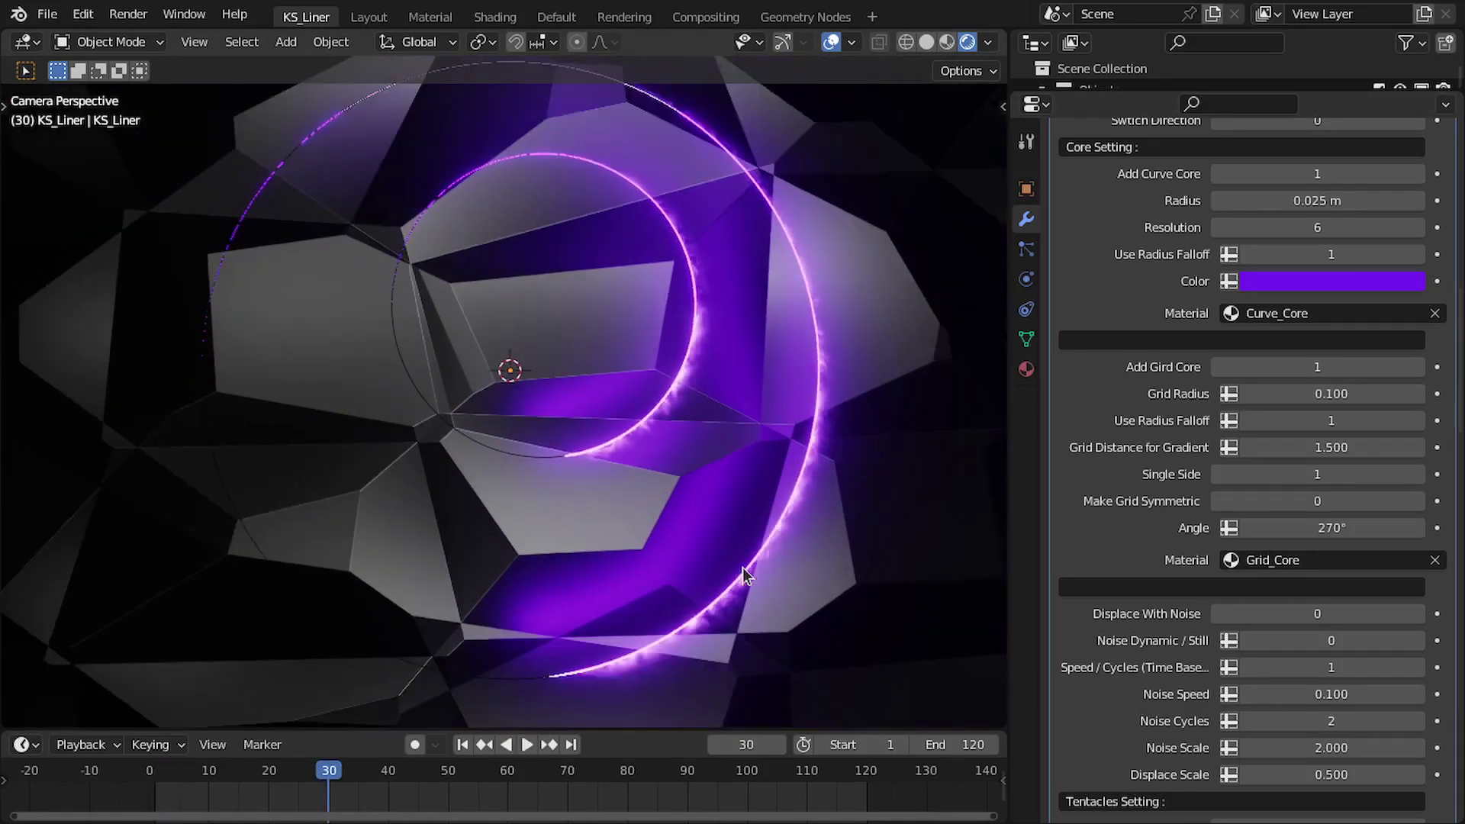
Step: Try grid core Angle values of 90° and 0°, orbiting to compare the rings
{"action": "double_click", "coordinate": [1338, 525]}
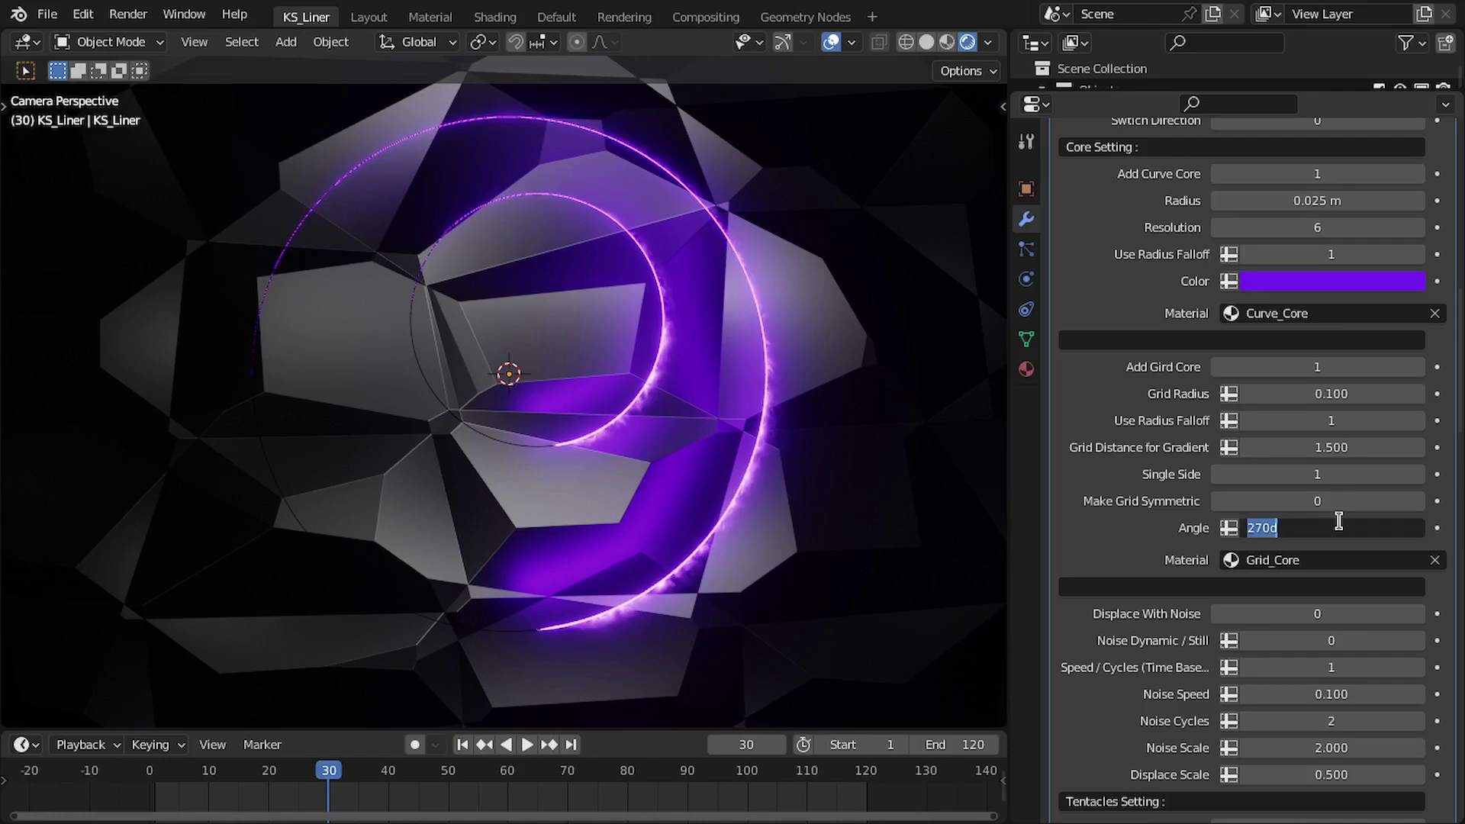
{"action": "type", "text": "90"}
{"action": "key", "text": "Return"}
{"action": "middle_click_drag", "start_coordinate": [692, 575], "coordinate": [774, 504], "text": "shift"}
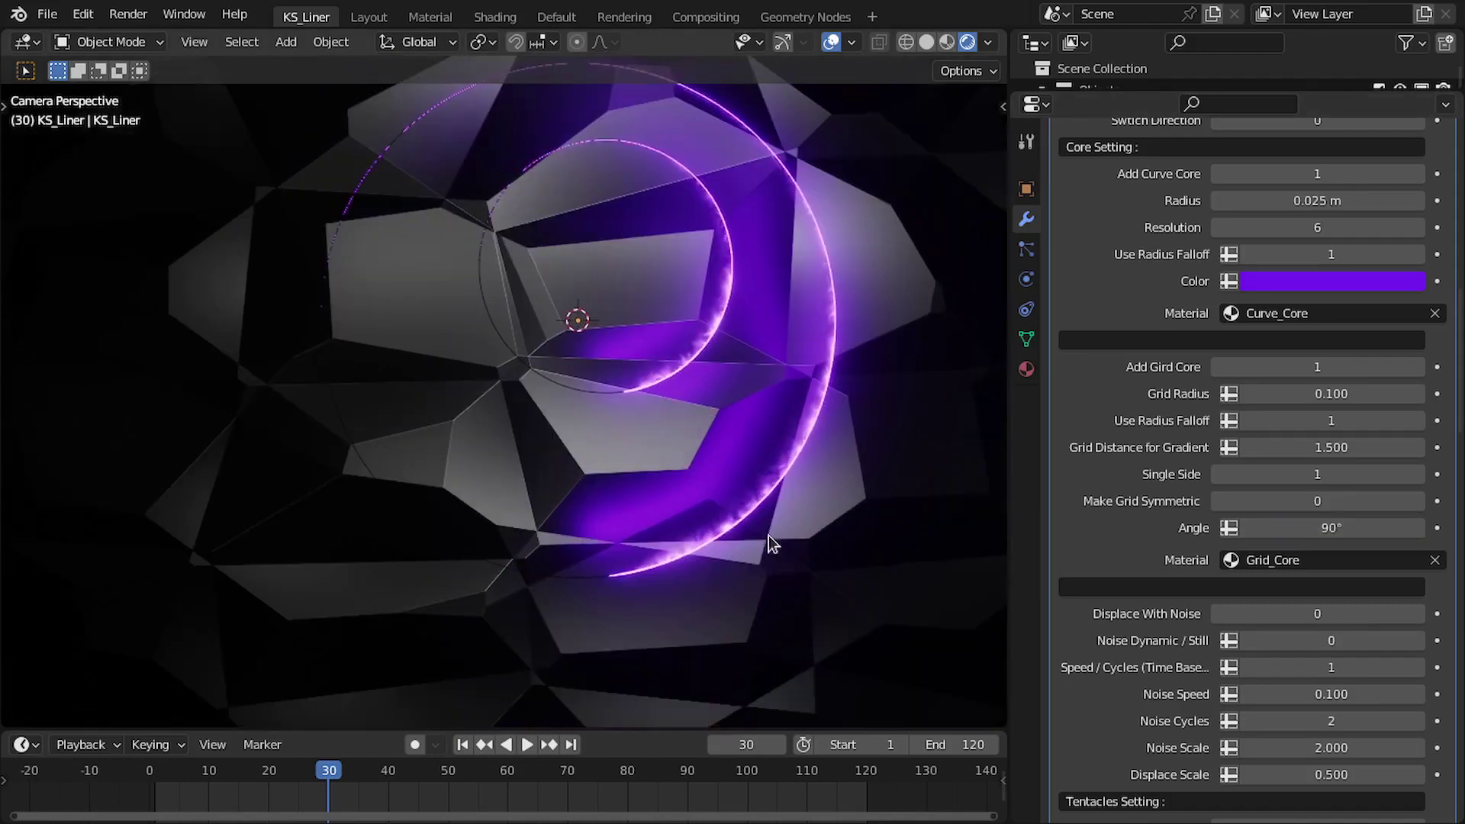
{"action": "double_click", "coordinate": [1331, 527]}
{"action": "type", "text": "0"}
{"action": "key", "text": "Return"}
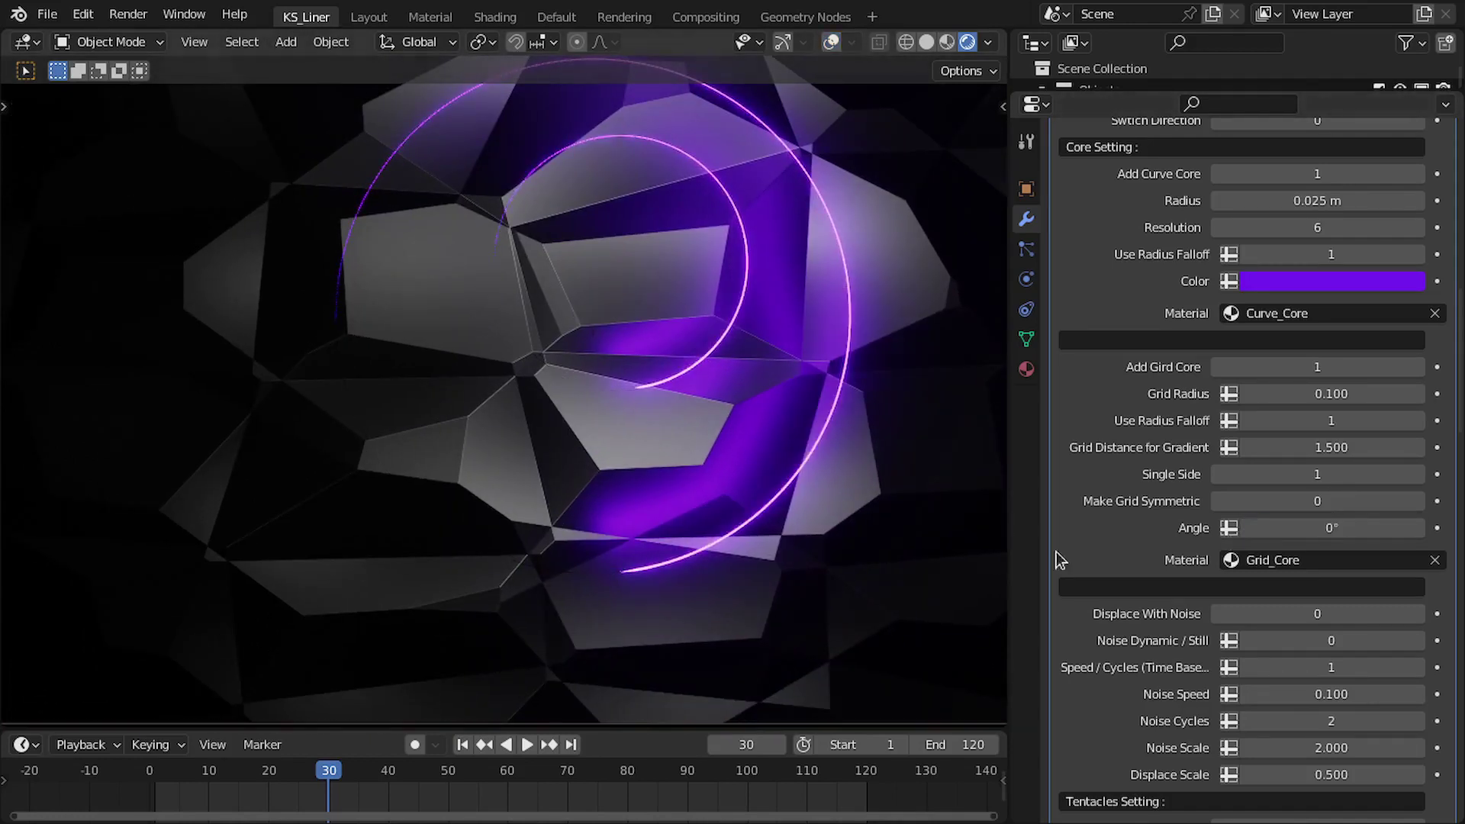
{"action": "middle_click_drag", "start_coordinate": [868, 492], "coordinate": [562, 422]}
{"action": "key", "text": "KP_0"}
Step: Try Angle 180°, then settle on 270° and return to the camera view
{"action": "double_click", "coordinate": [1357, 529]}
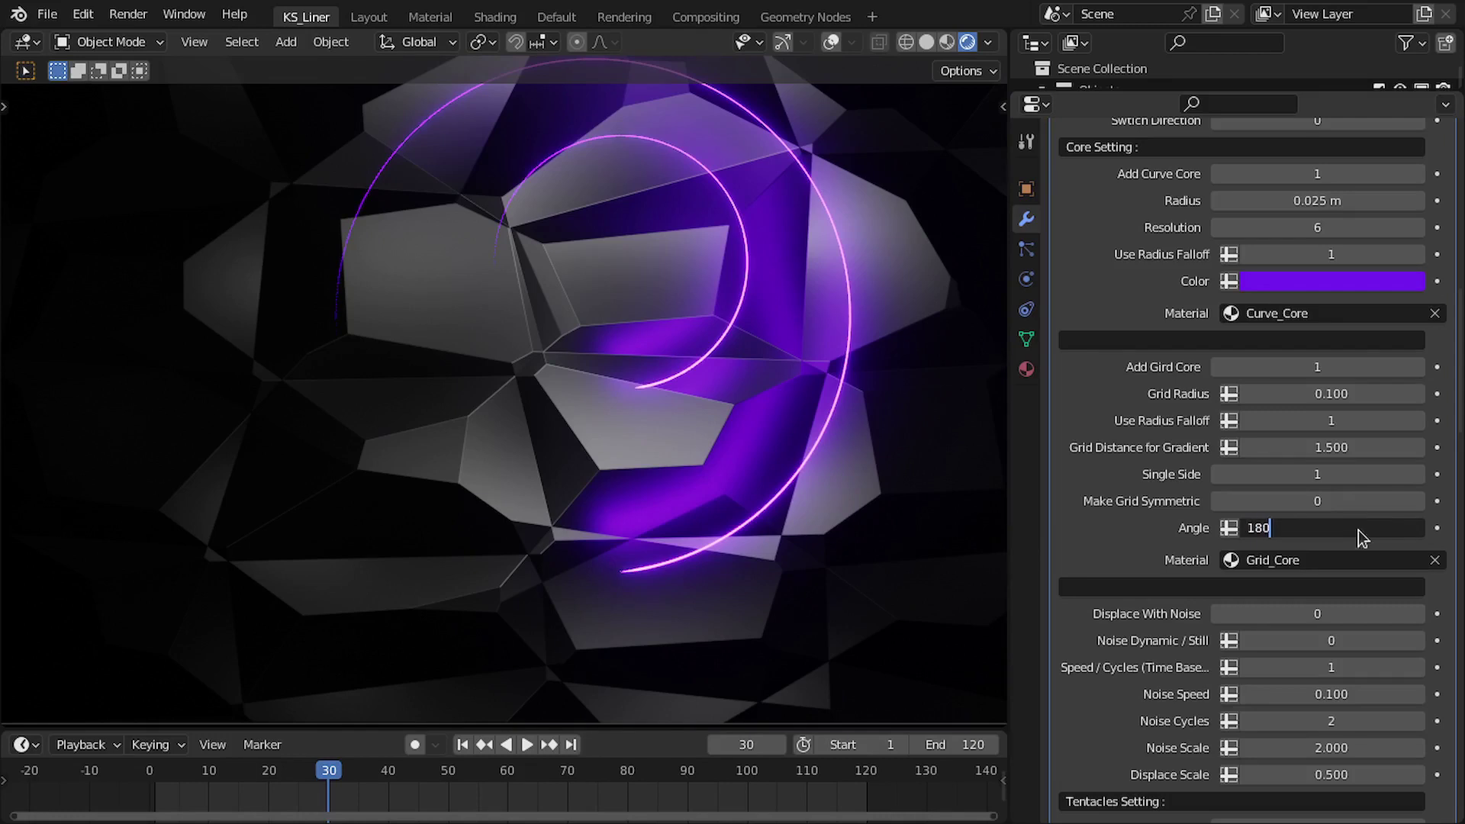
{"action": "type", "text": "180"}
{"action": "key", "text": "Return"}
{"action": "middle_click_drag", "start_coordinate": [905, 458], "coordinate": [610, 472]}
{"action": "double_click", "coordinate": [1302, 528]}
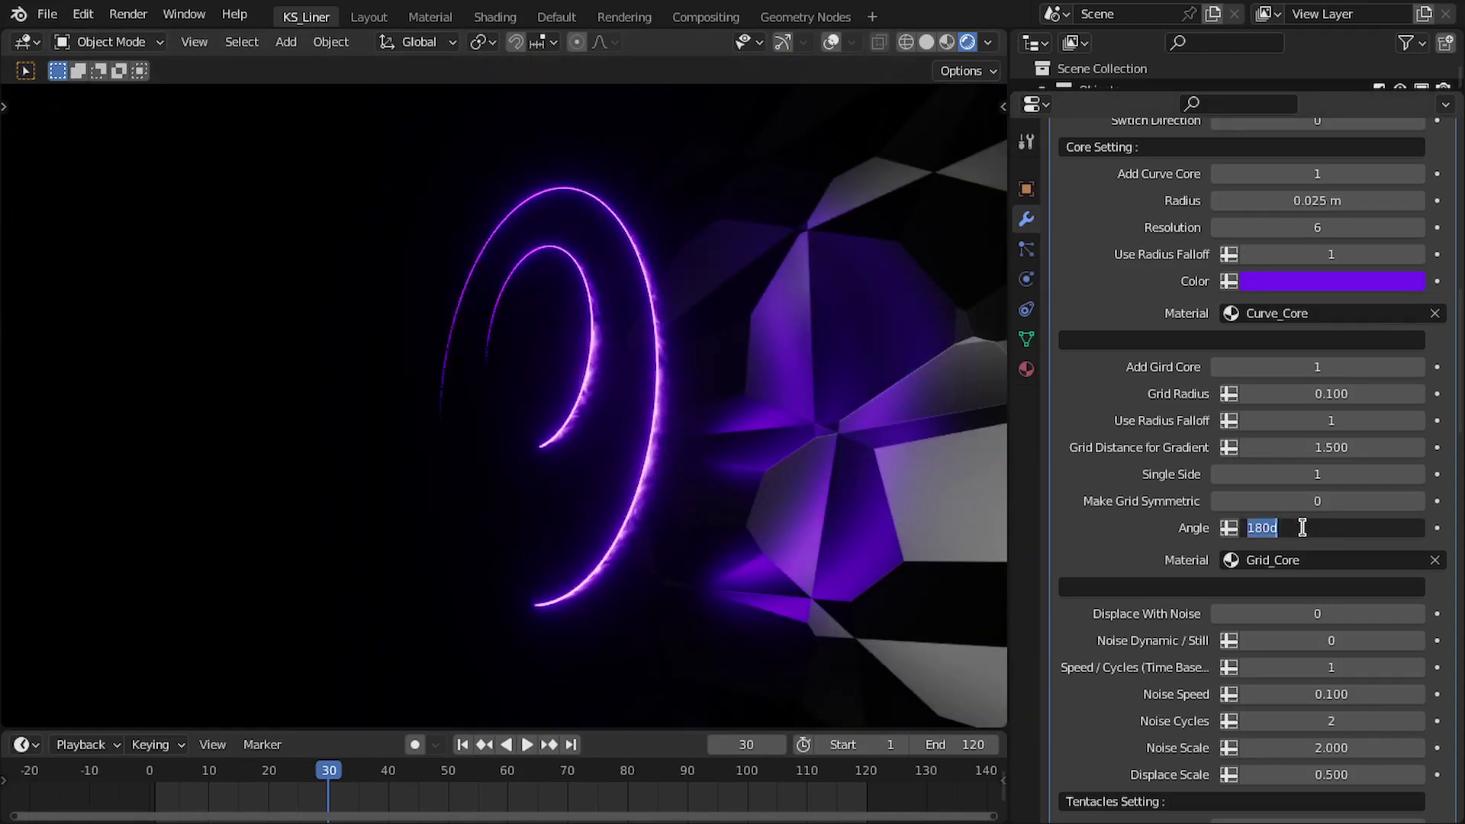
{"action": "type", "text": "270"}
{"action": "key", "text": "Return"}
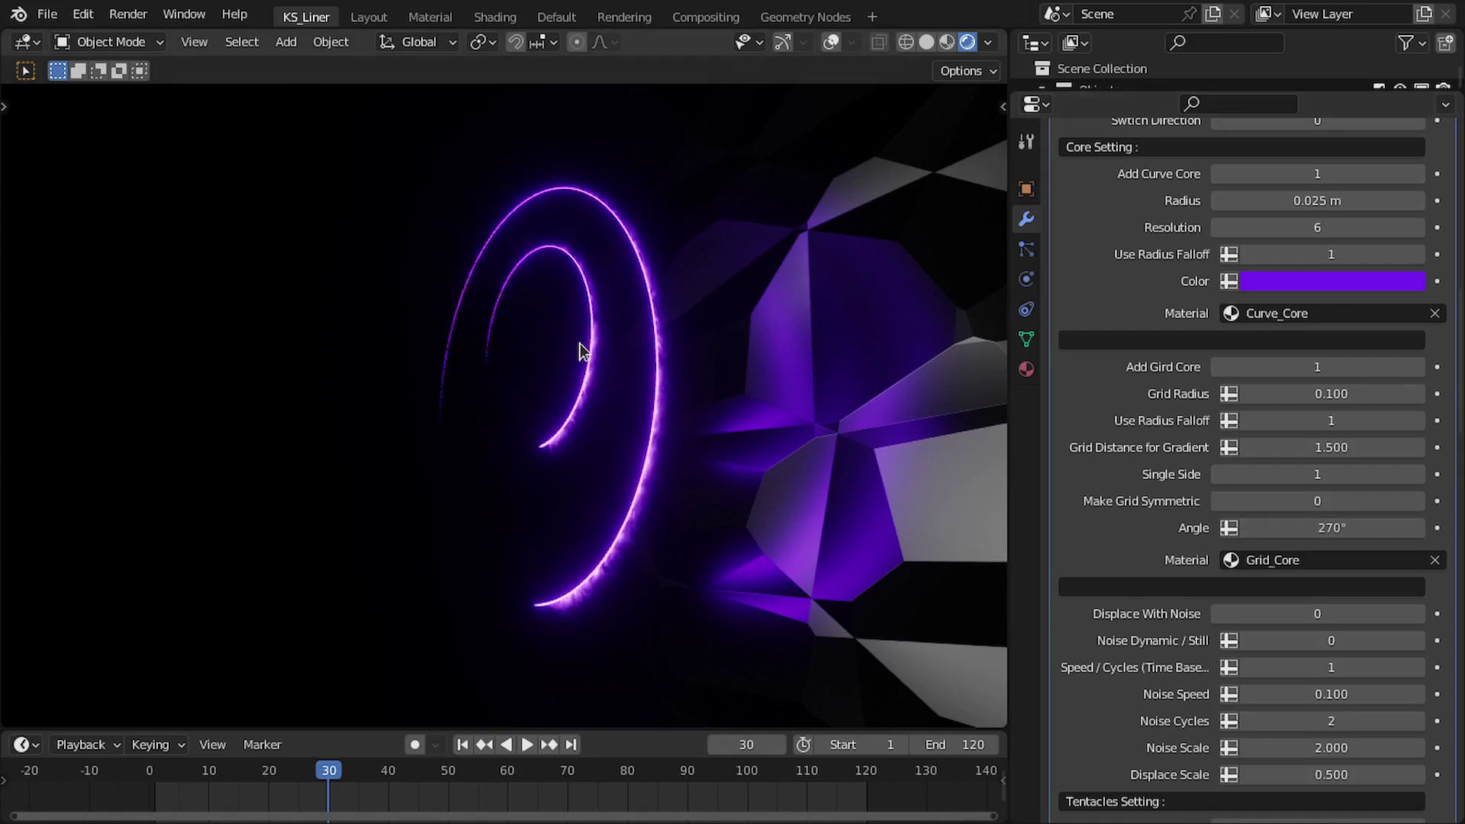
{"action": "key", "text": "KP_0"}
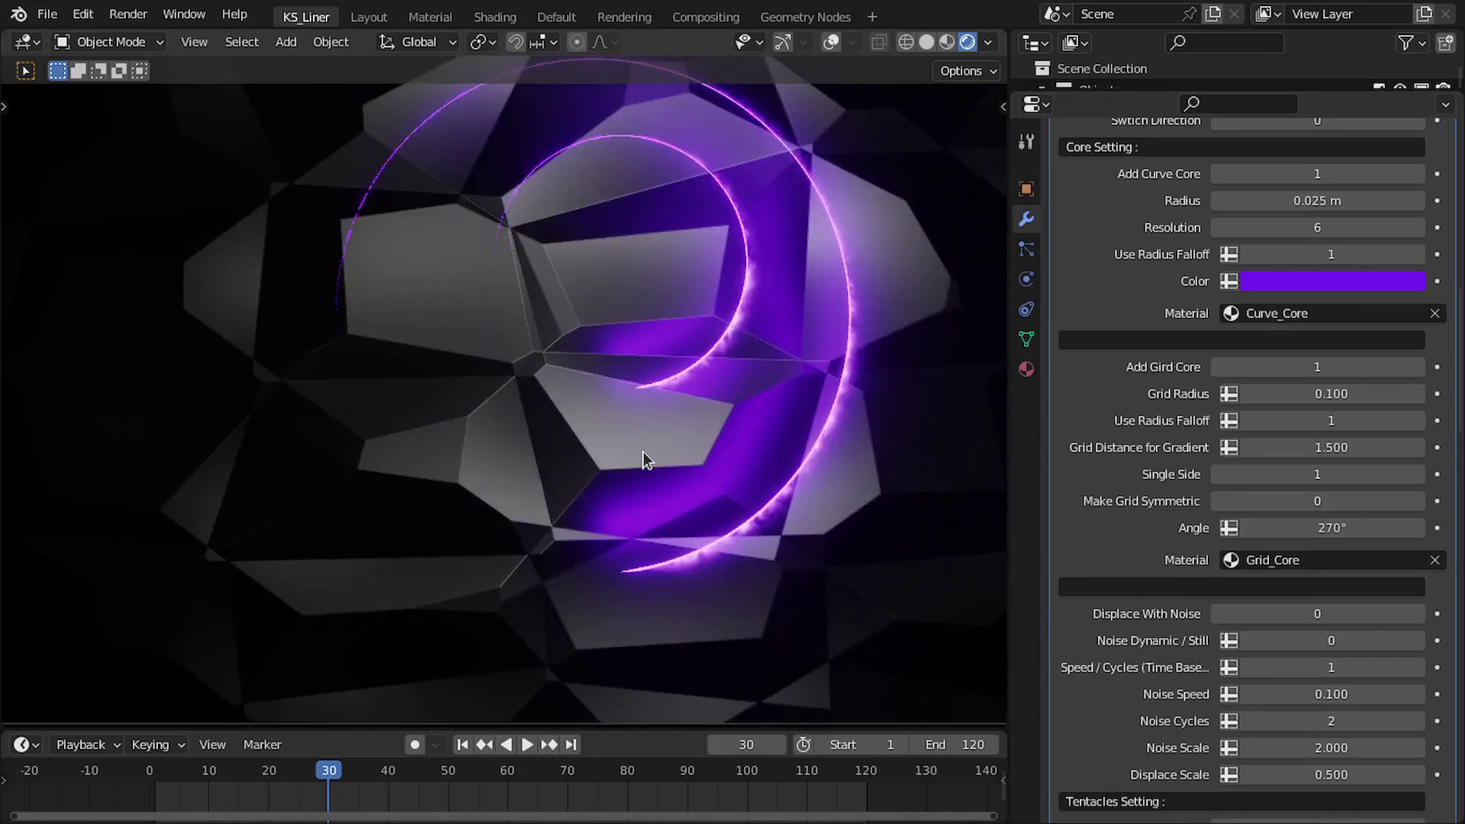
{"action": "scroll", "coordinate": [657, 377], "scroll_direction": "up", "scroll_amount": 4}
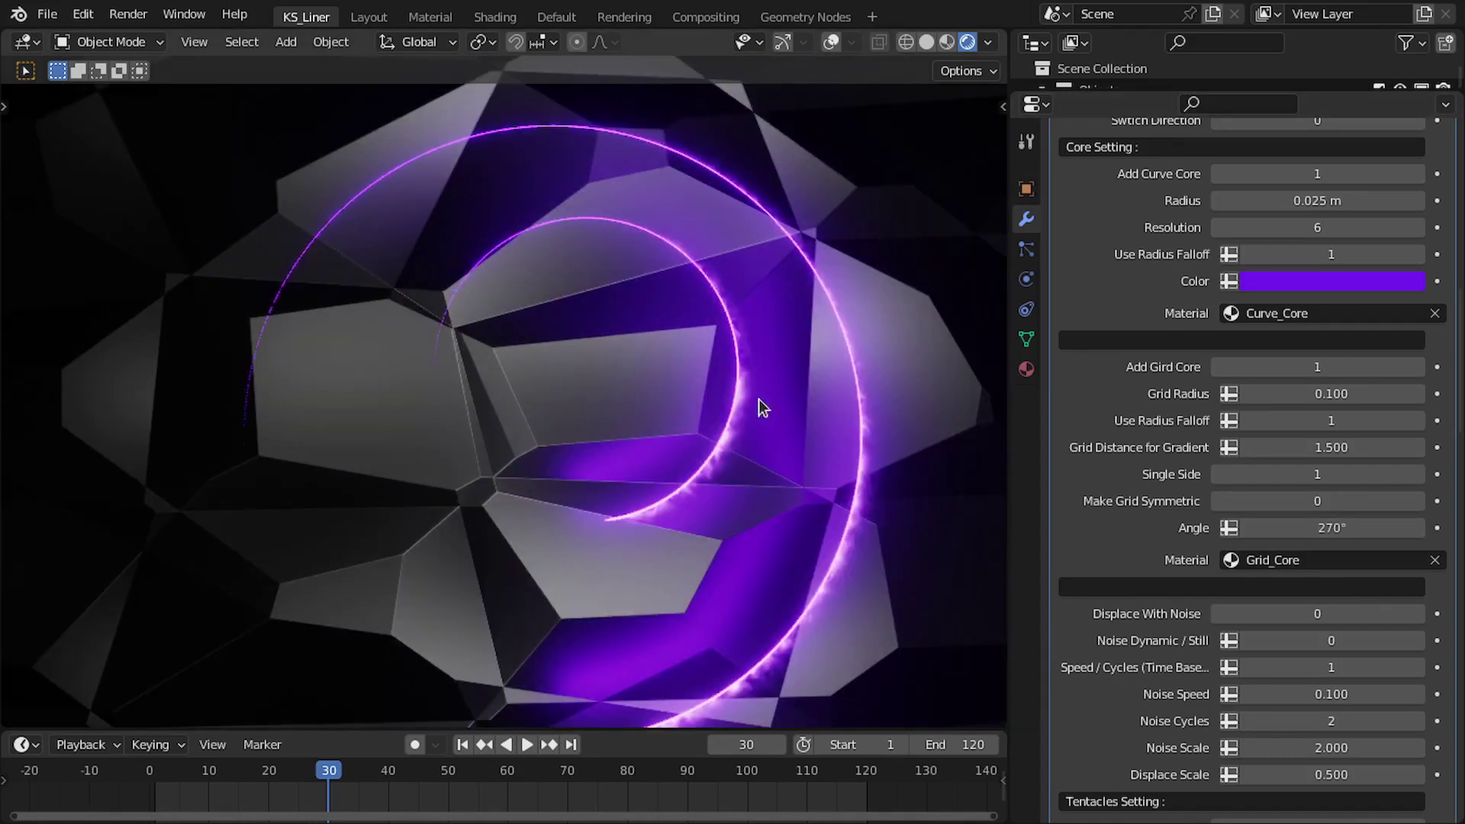
{"action": "scroll", "coordinate": [652, 424], "scroll_direction": "down", "scroll_amount": 4}
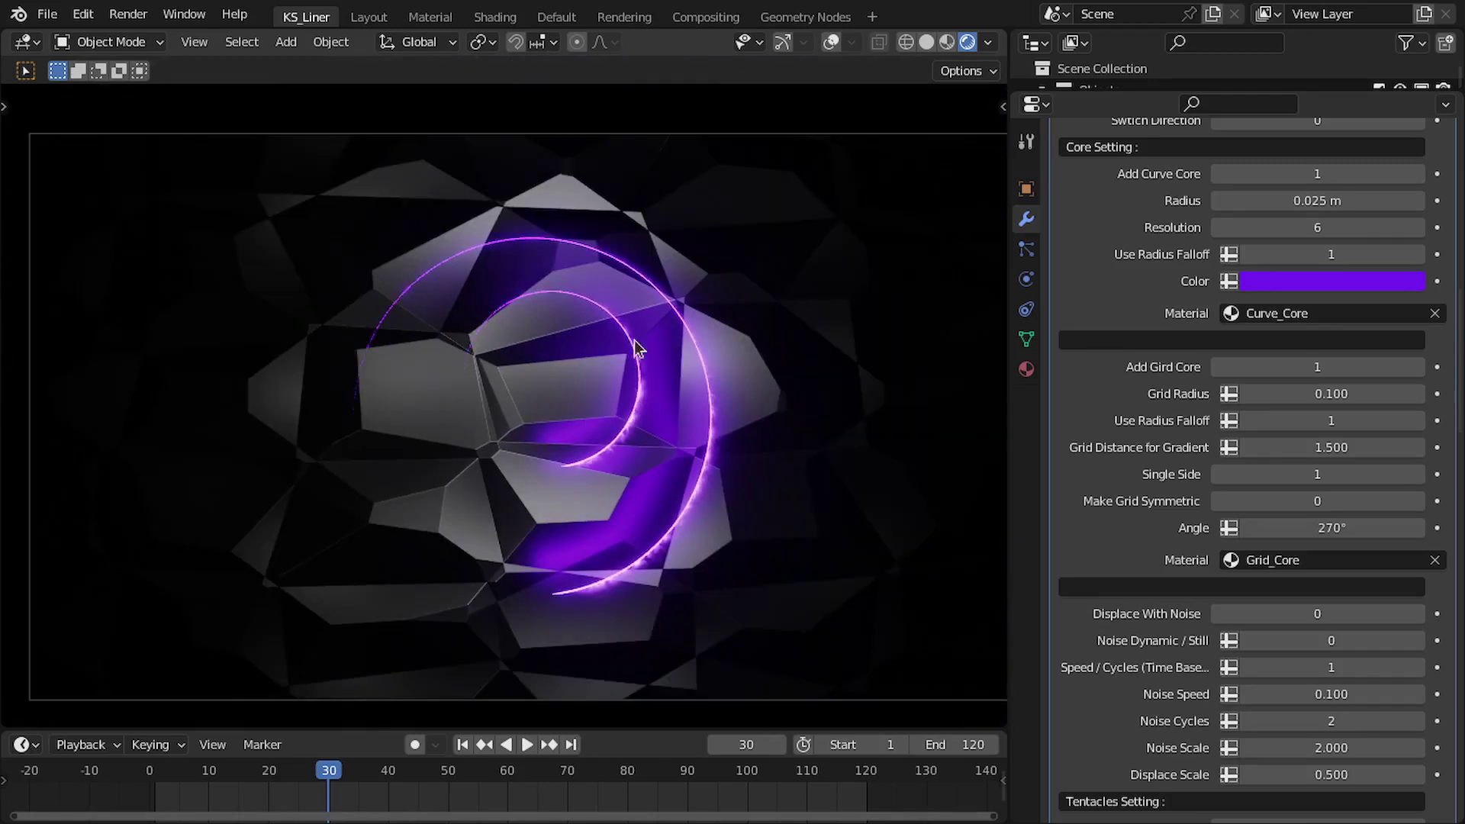
{"action": "scroll", "coordinate": [631, 409], "scroll_direction": "up", "scroll_amount": 4}
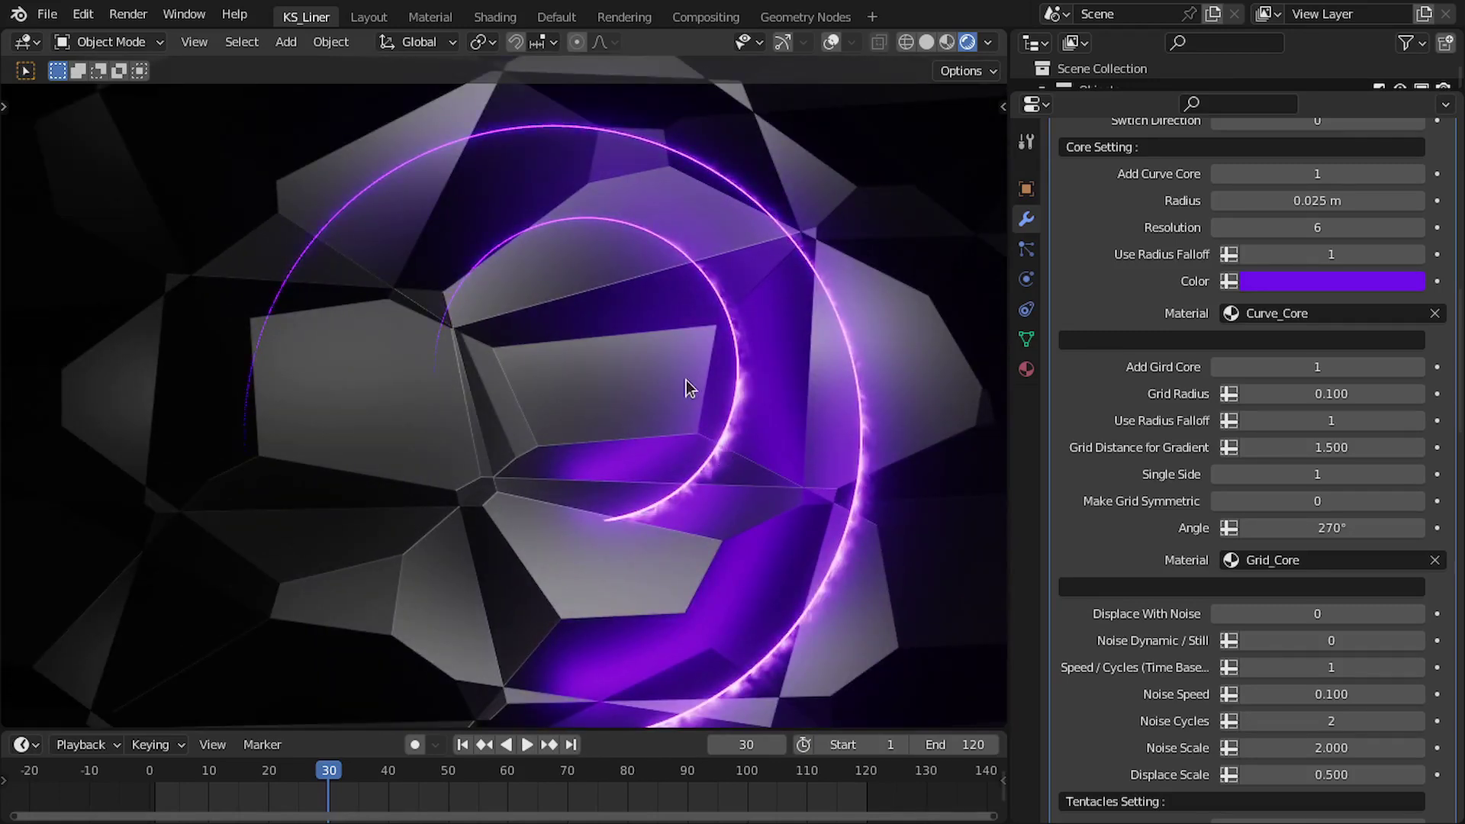
Step: Give the BezierCurve ring's control points a Mean Tilt of 180°, then return to Object Mode
{"action": "key", "text": "shift+alt+z"}
{"action": "left_click", "coordinate": [544, 516]}
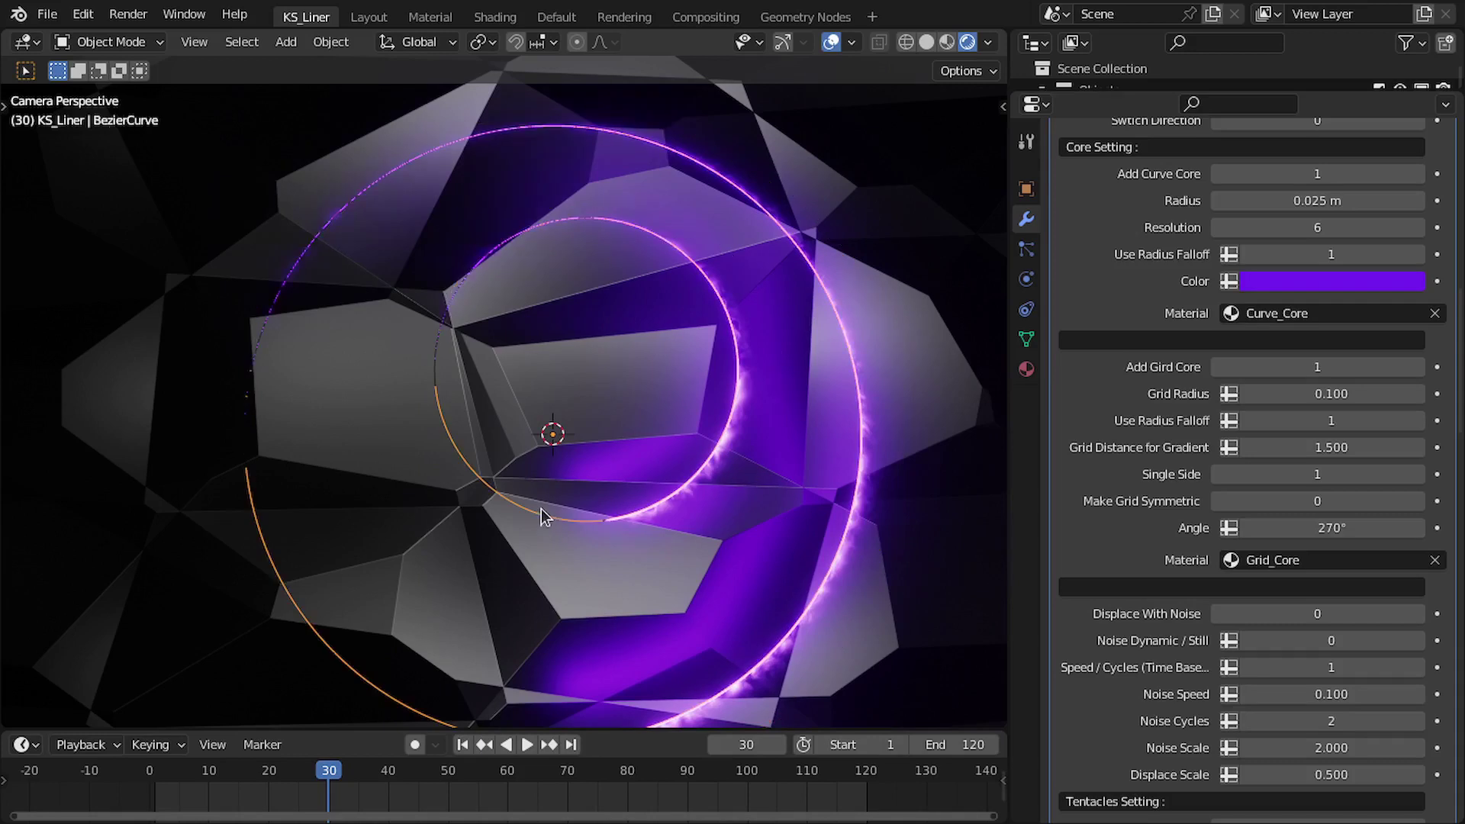
{"action": "key", "text": "Tab"}
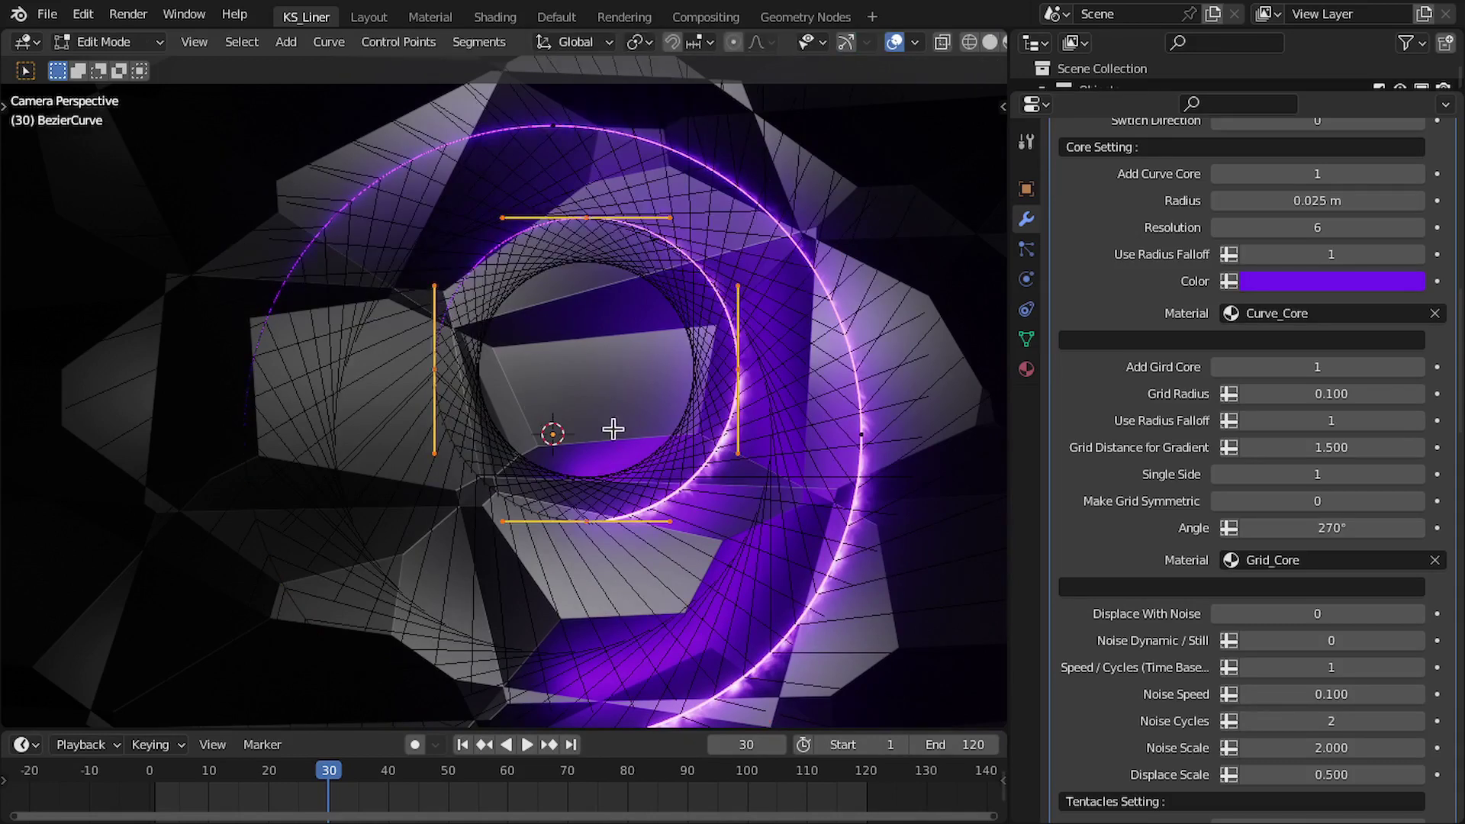
{"action": "key", "text": "n"}
{"action": "left_click", "coordinate": [895, 290]}
{"action": "type", "text": "18"}
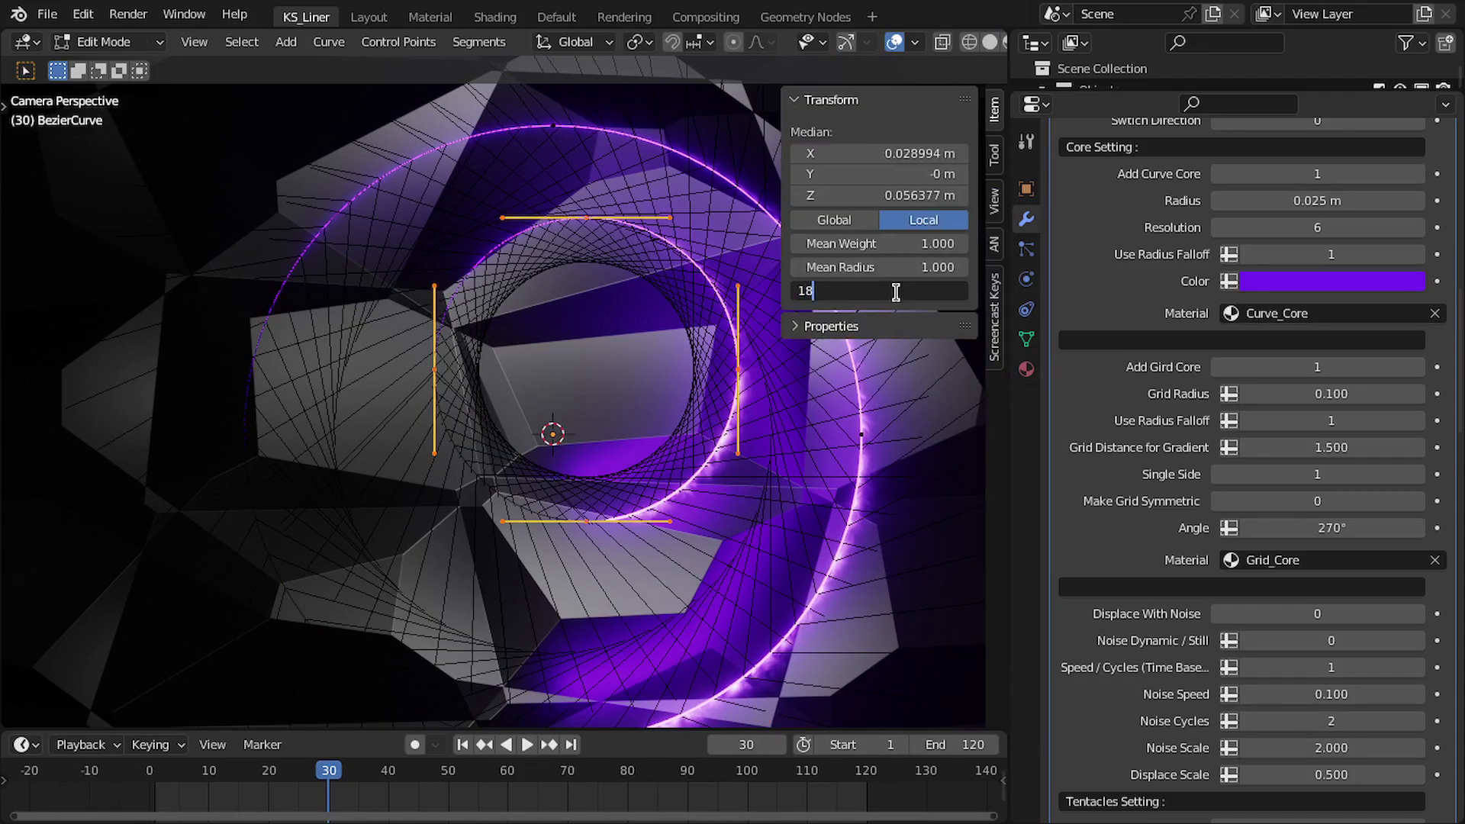
{"action": "type", "text": "0"}
{"action": "key", "text": "Return"}
{"action": "key", "text": "Tab"}
{"action": "key", "text": "n"}
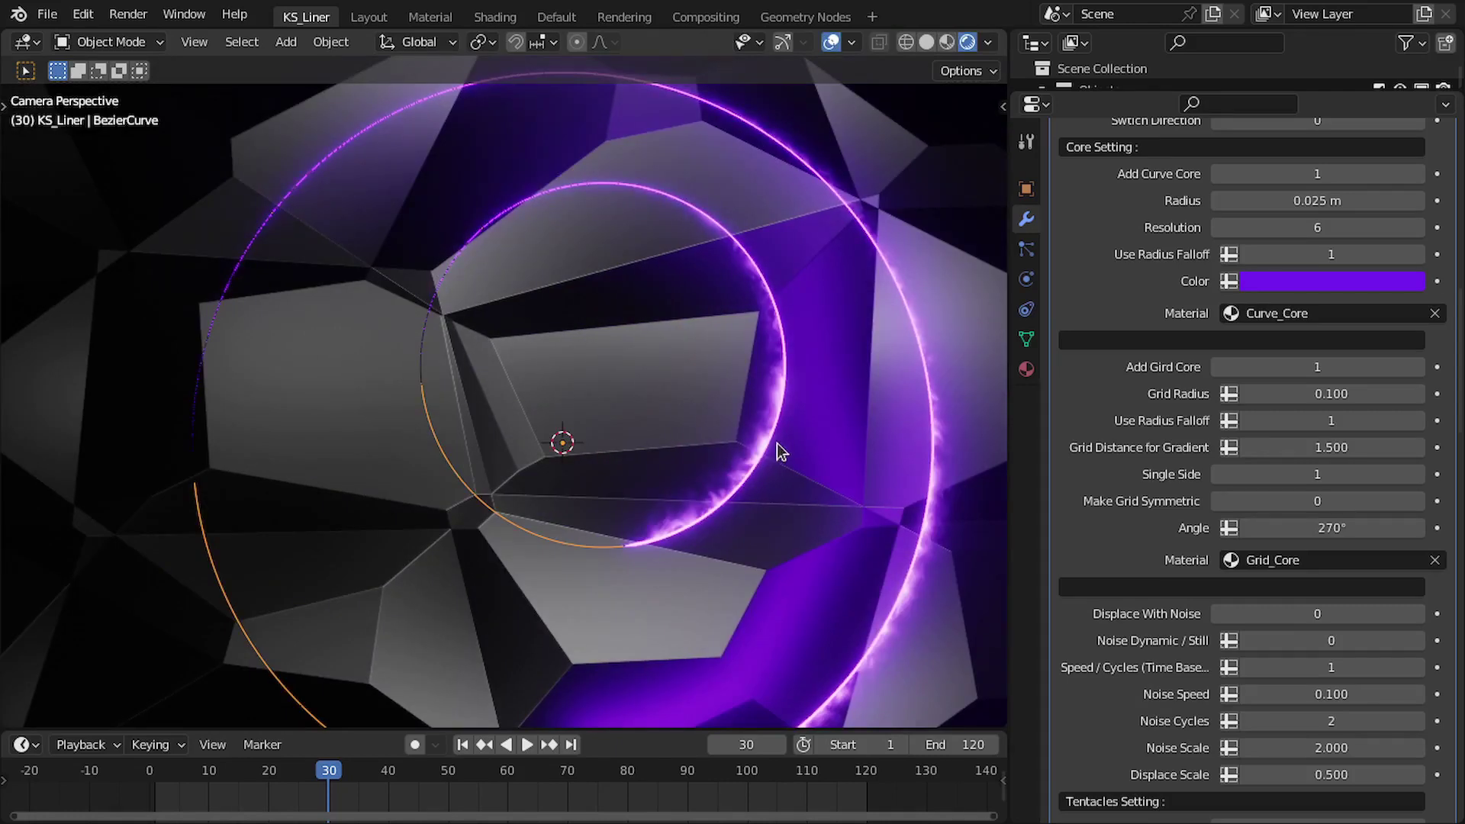
{"action": "middle_click_drag", "start_coordinate": [780, 452], "coordinate": [729, 397], "text": "shift"}
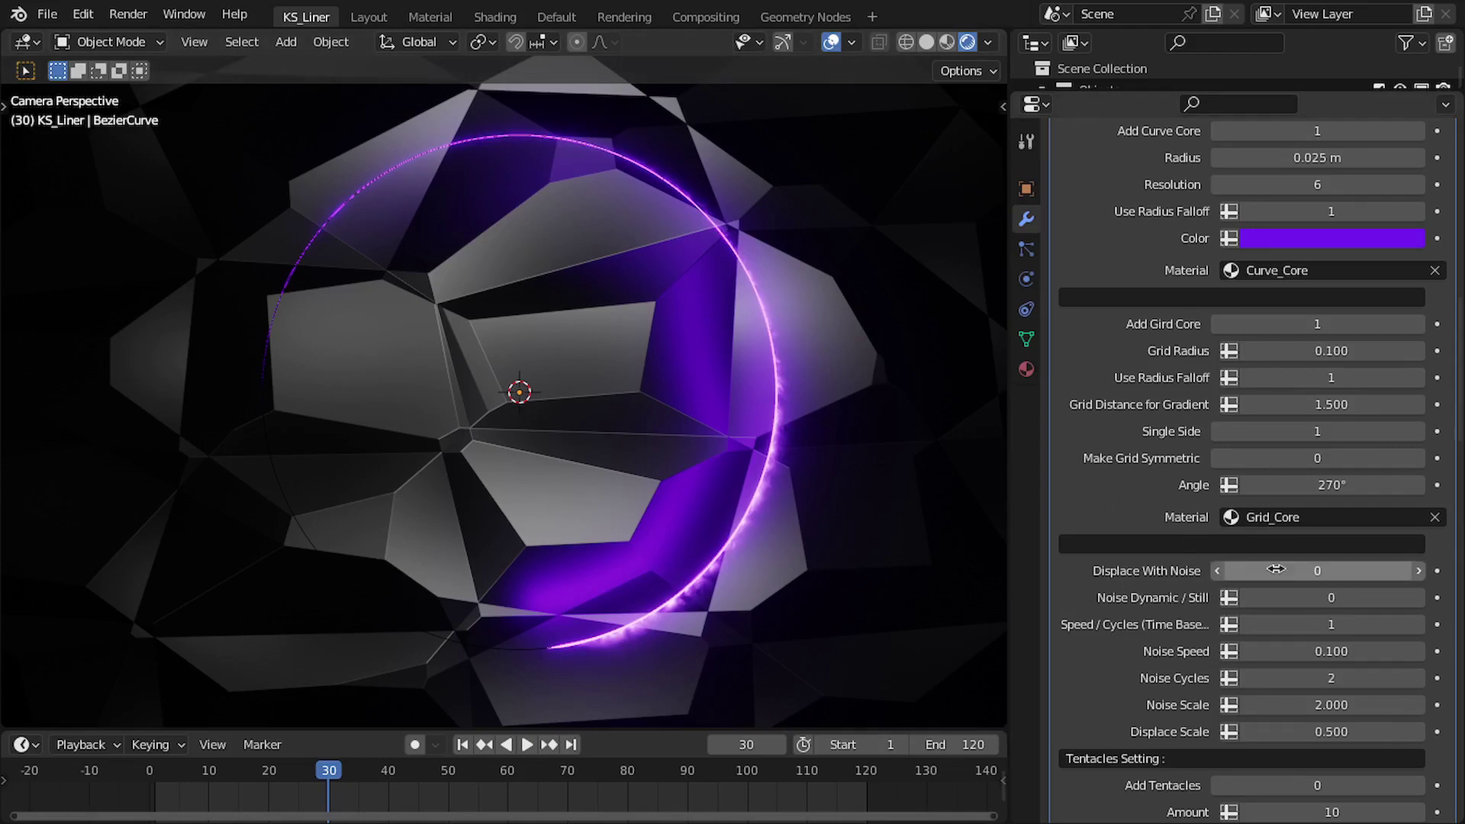
Step: Turn off the grid core glow, enable noise displacement, switch to wireframe and select KS_Liner
{"action": "left_click", "coordinate": [1217, 324]}
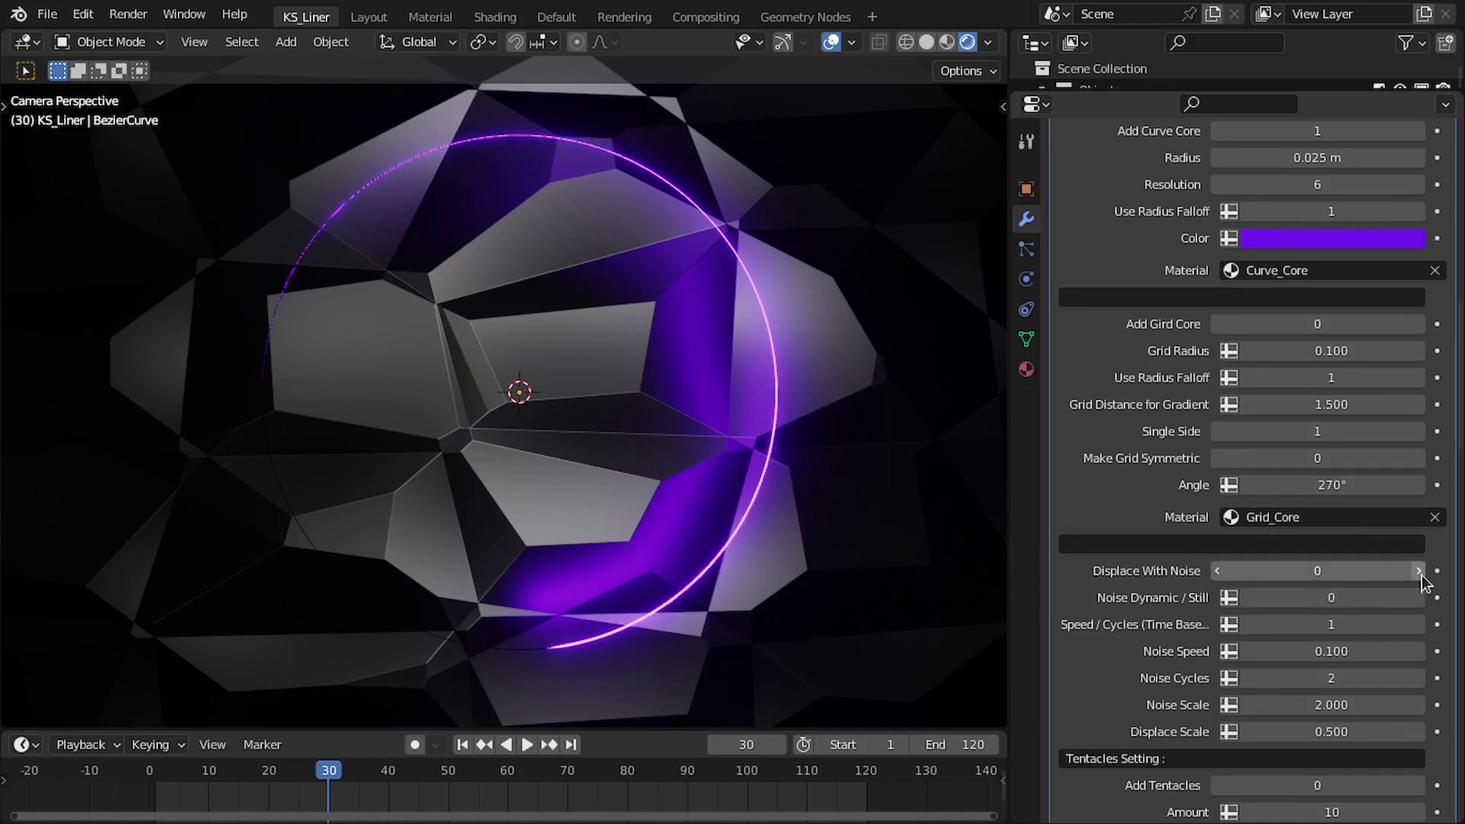
{"action": "left_click", "coordinate": [1419, 571]}
{"action": "key", "text": "z"}
{"action": "left_click", "coordinate": [359, 549]}
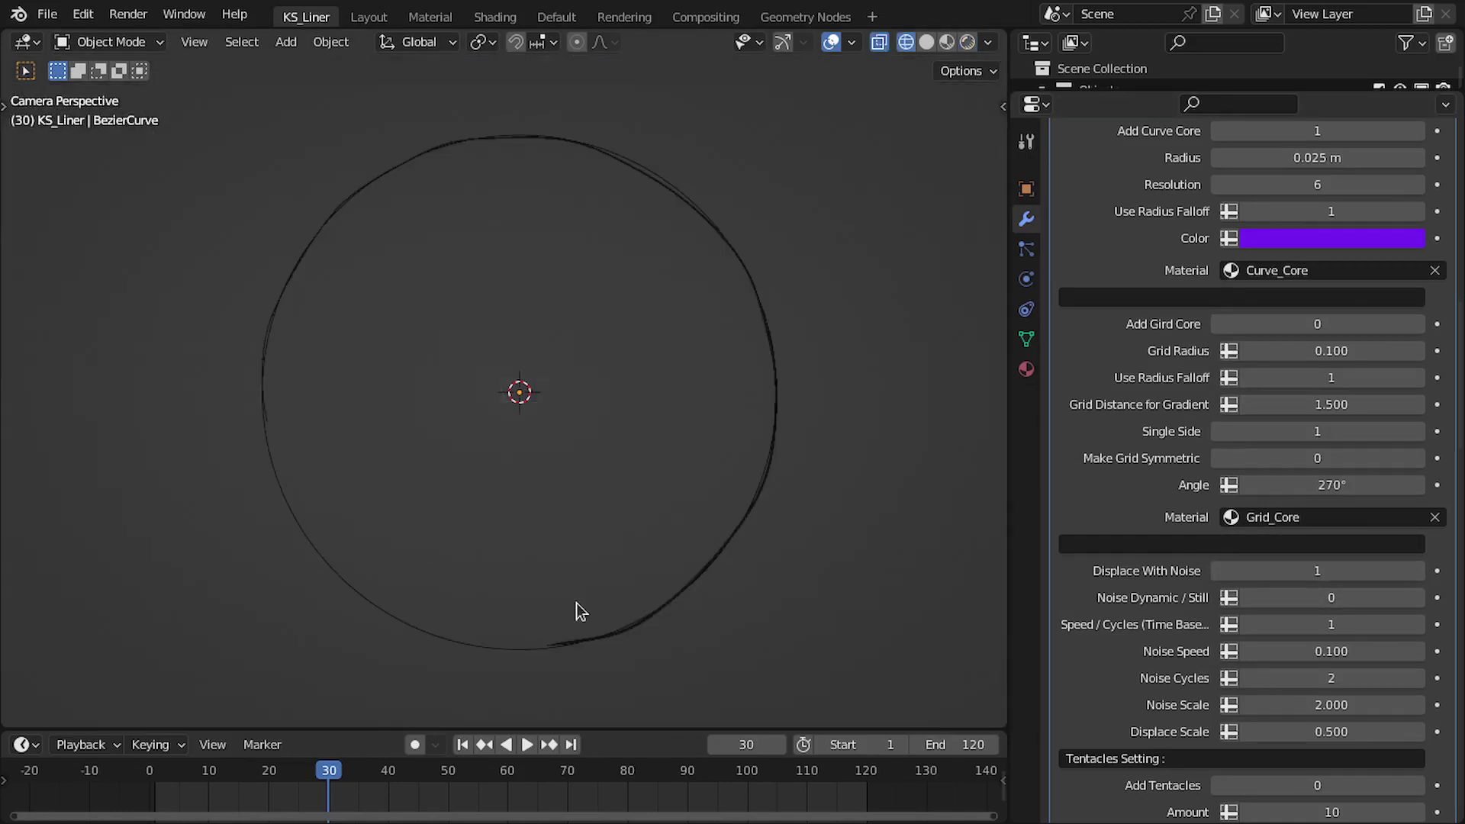
{"action": "left_click", "coordinate": [612, 627]}
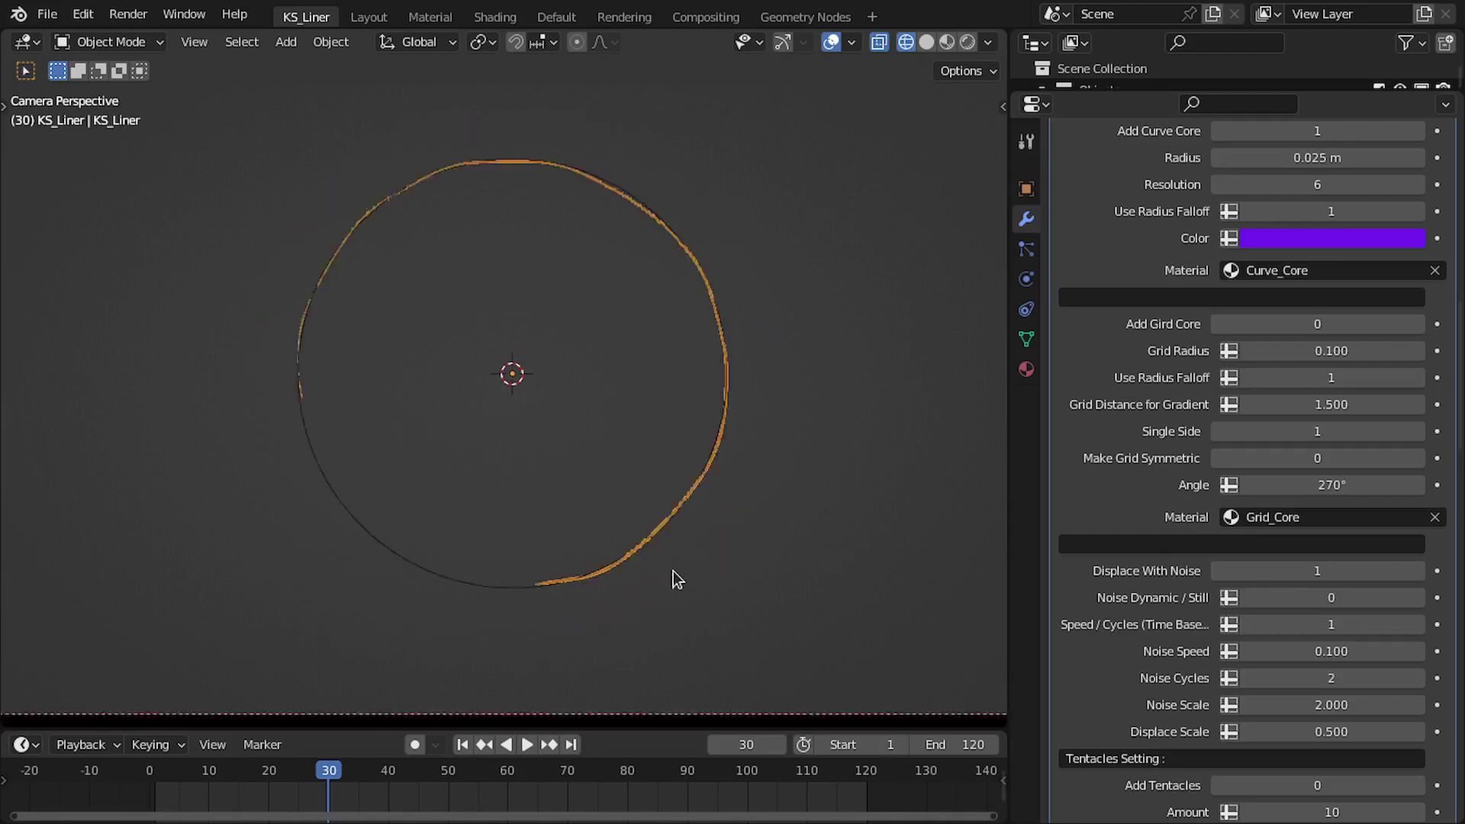
Step: Set Noise Cycles to 3 and Noise Scale to 2.000, previewing playback and pausing at frame 114
{"action": "key", "text": "space"}
{"action": "scroll", "coordinate": [1332, 610], "scroll_direction": "down", "scroll_amount": 4}
{"action": "left_click_drag", "start_coordinate": [1331, 576], "coordinate": [1373, 576]}
{"action": "left_click_drag", "start_coordinate": [1251, 547], "coordinate": [1266, 548]}
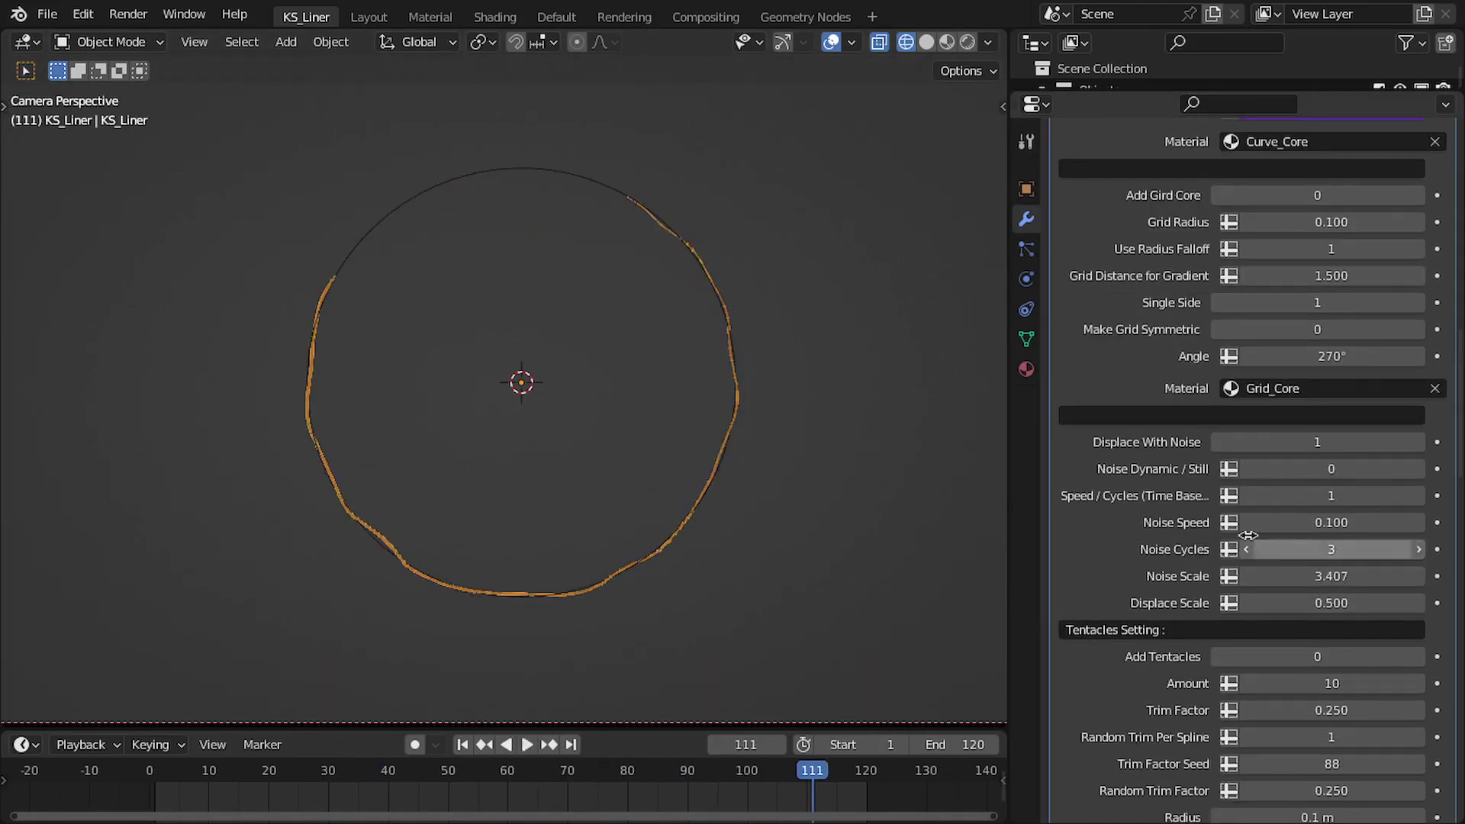
{"action": "key", "text": "space"}
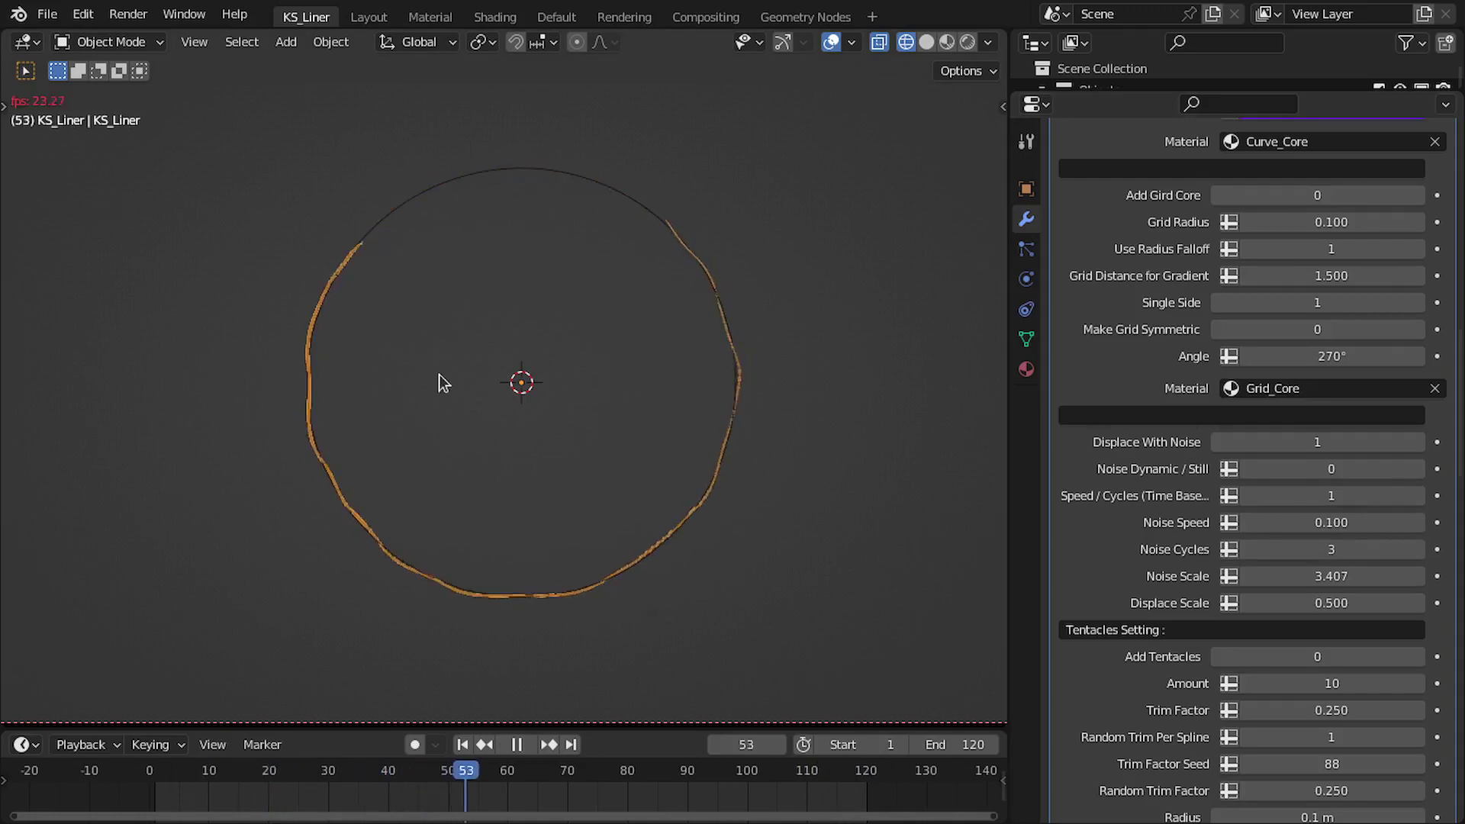
{"action": "key", "text": "space"}
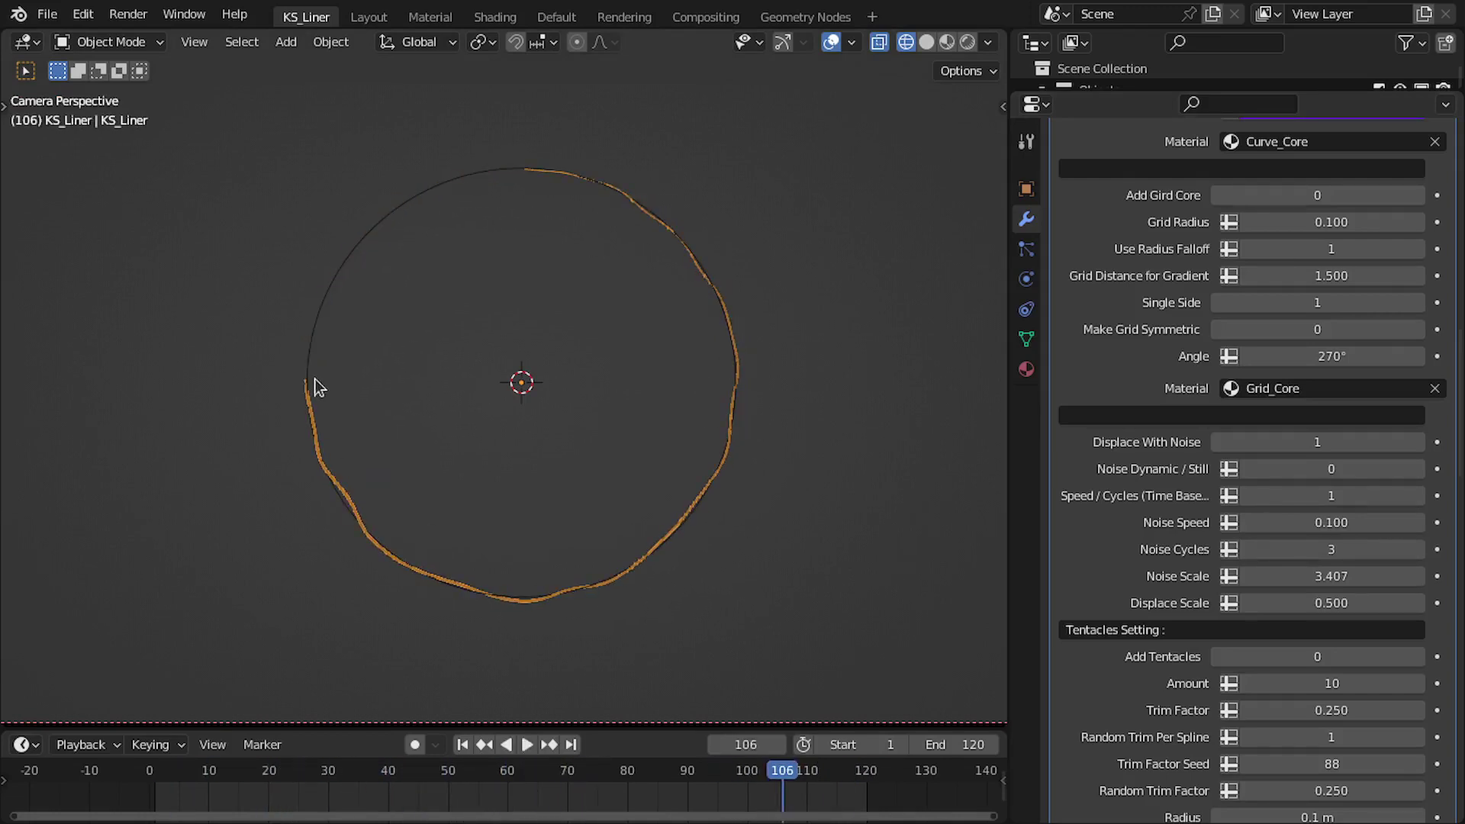
{"action": "key", "text": "space"}
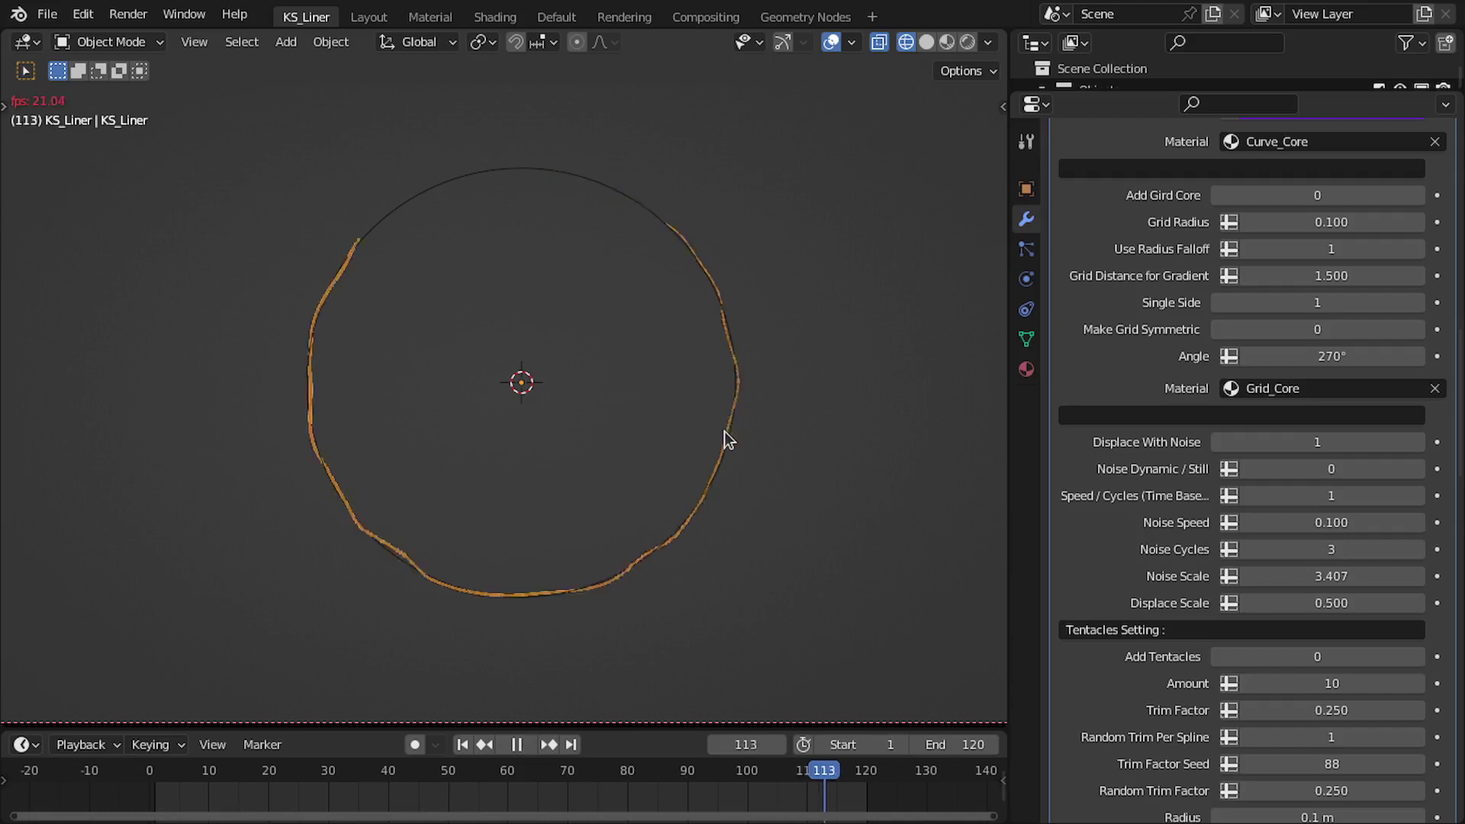
{"action": "key", "text": "space"}
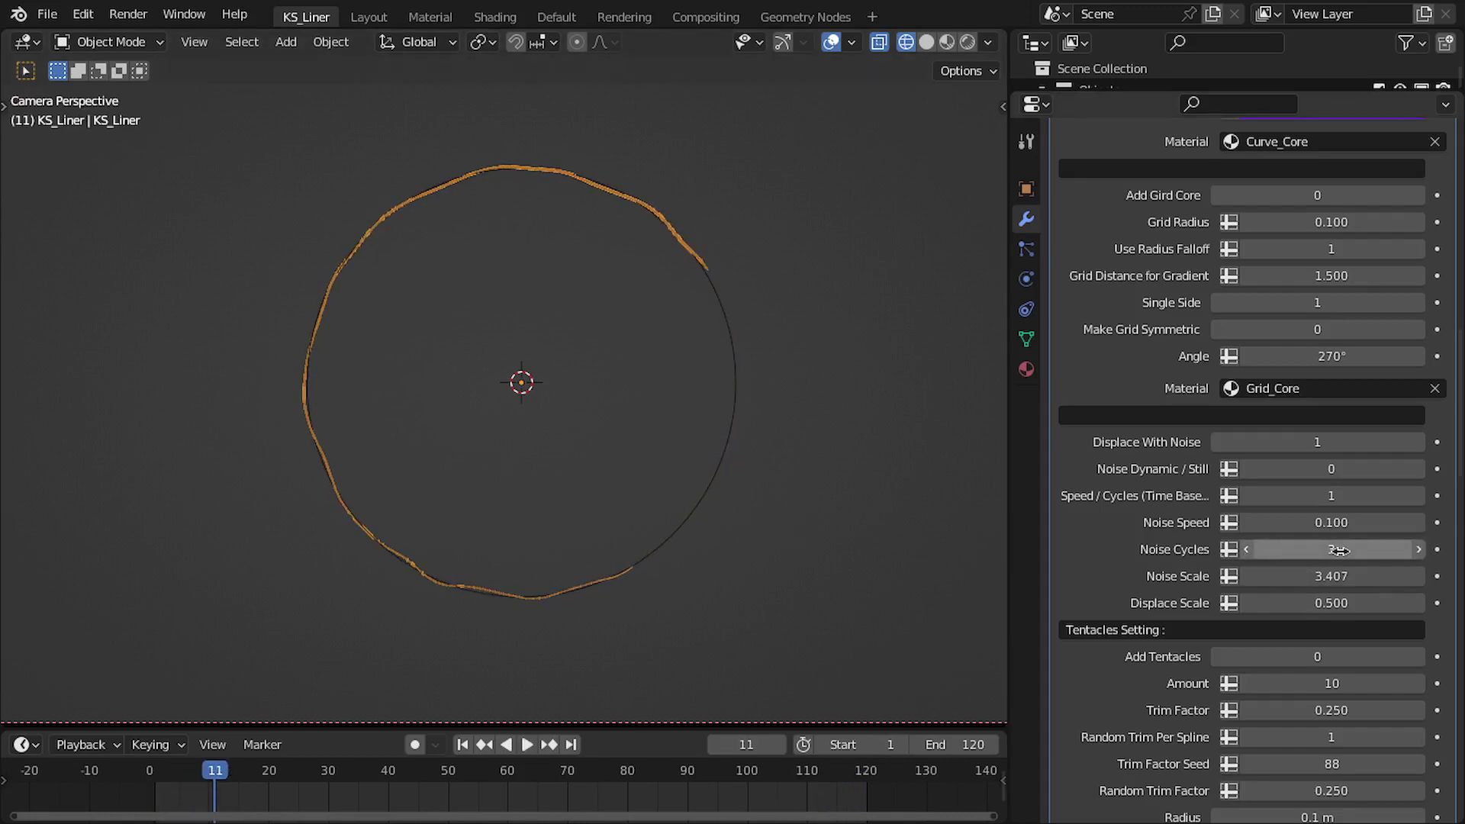
{"action": "left_click", "coordinate": [1263, 550]}
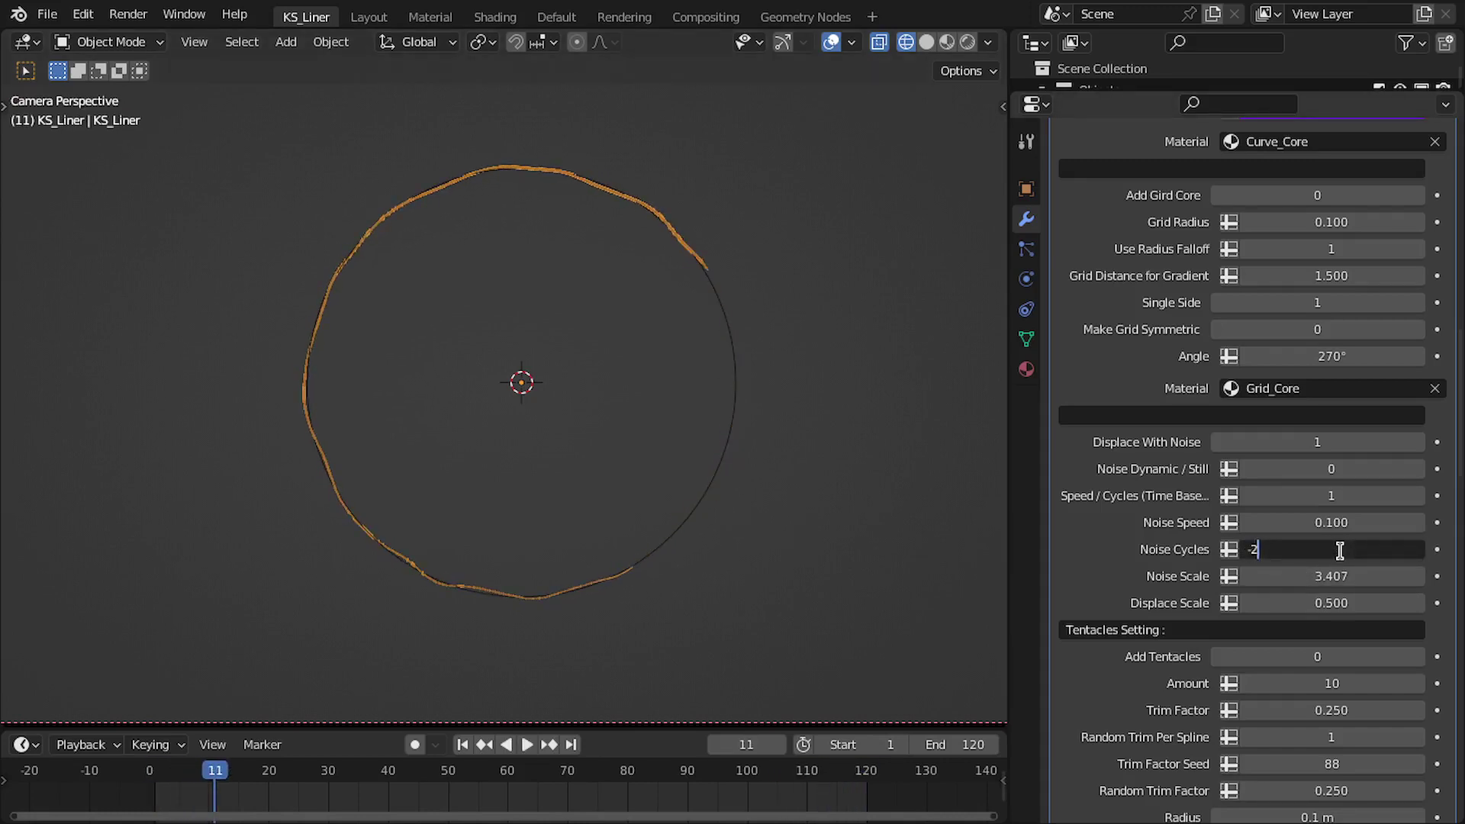
{"action": "key", "text": "Return"}
{"action": "key", "text": "space"}
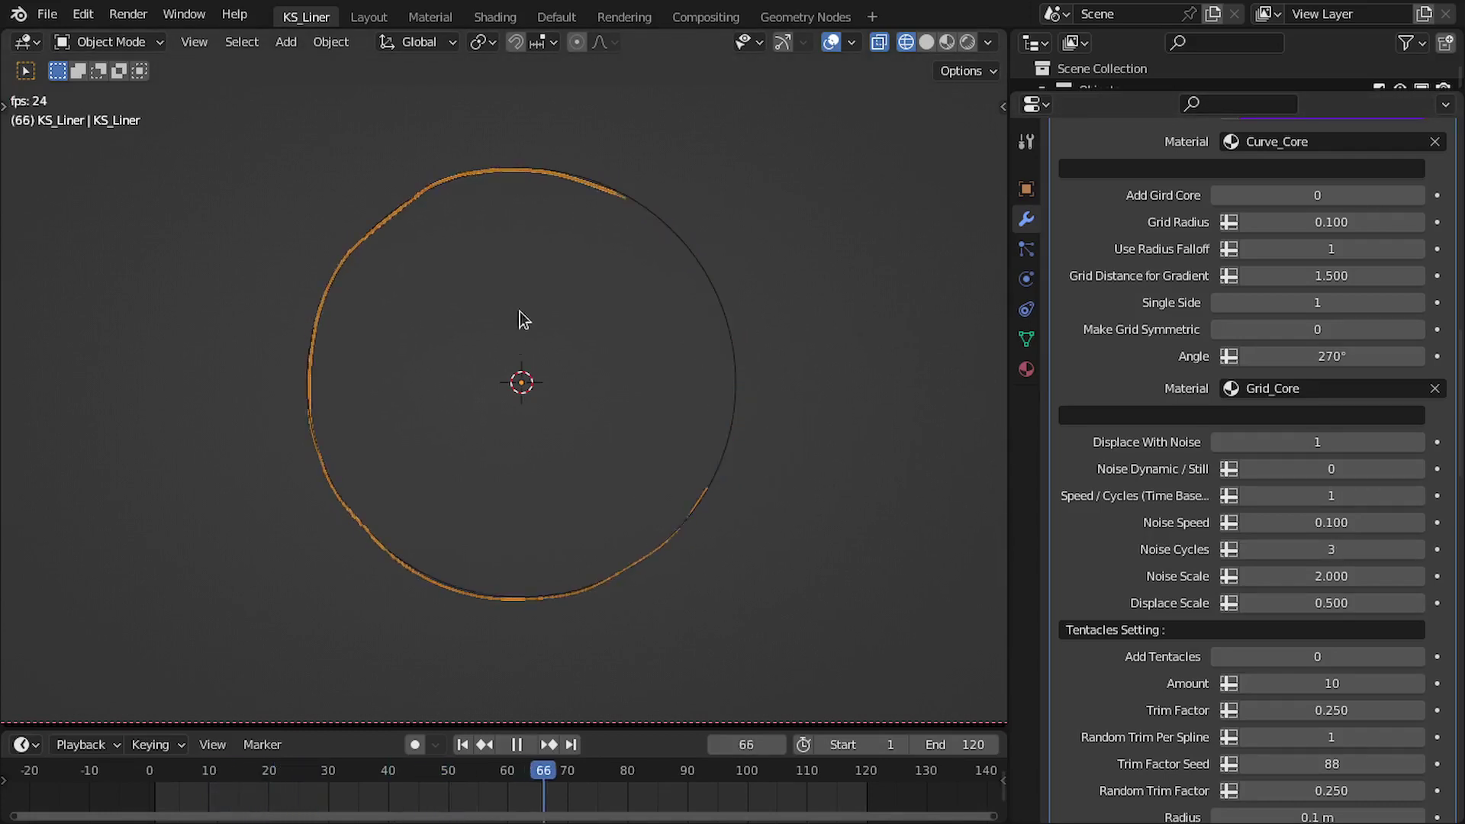
{"action": "key", "text": "space"}
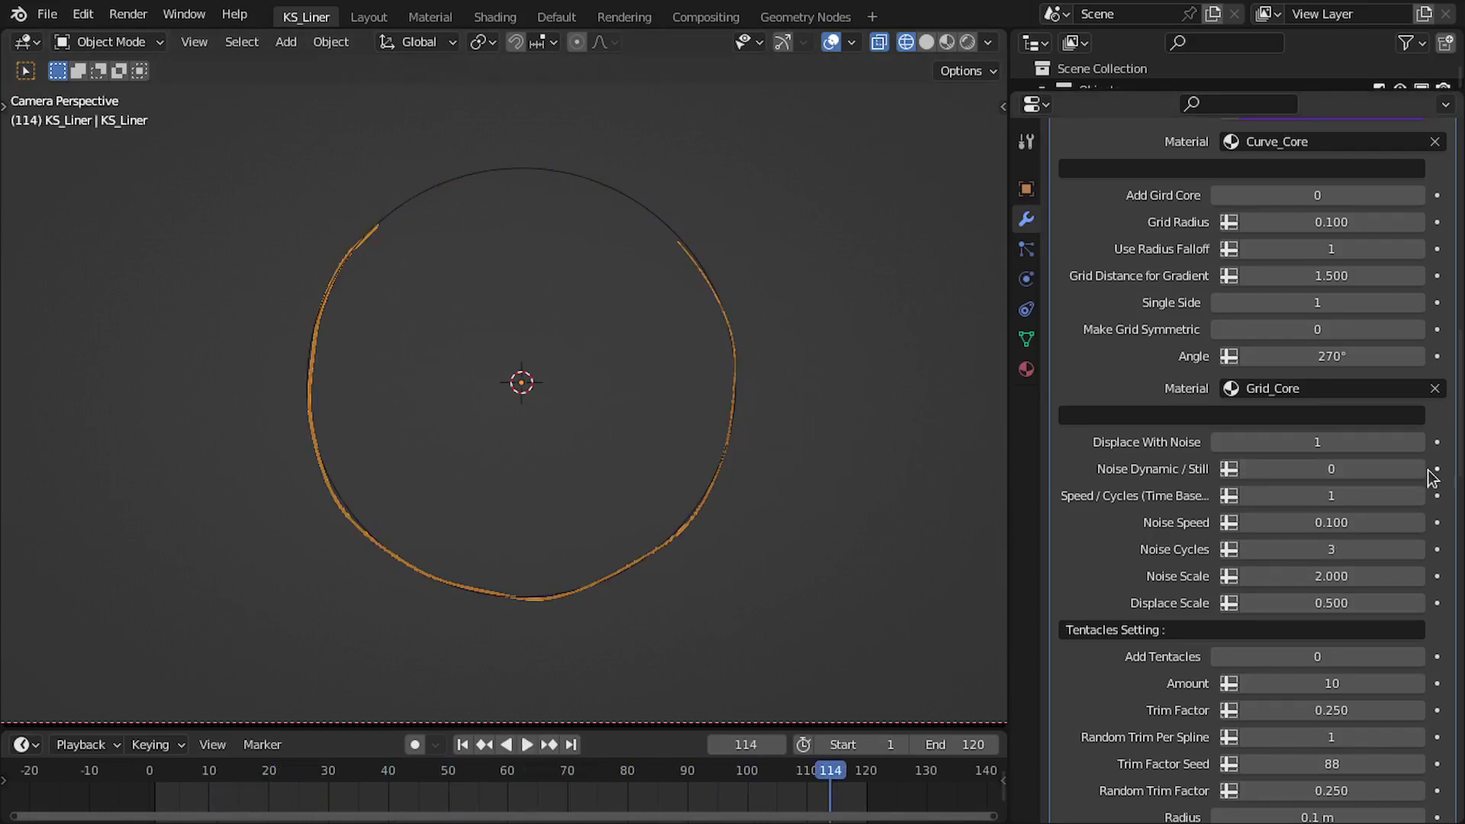
Step: Set Noise Dynamic to 1, Noise Scale to 0.620 and Displace Scale to 1.670, then preview playback
{"action": "left_click", "coordinate": [1405, 470]}
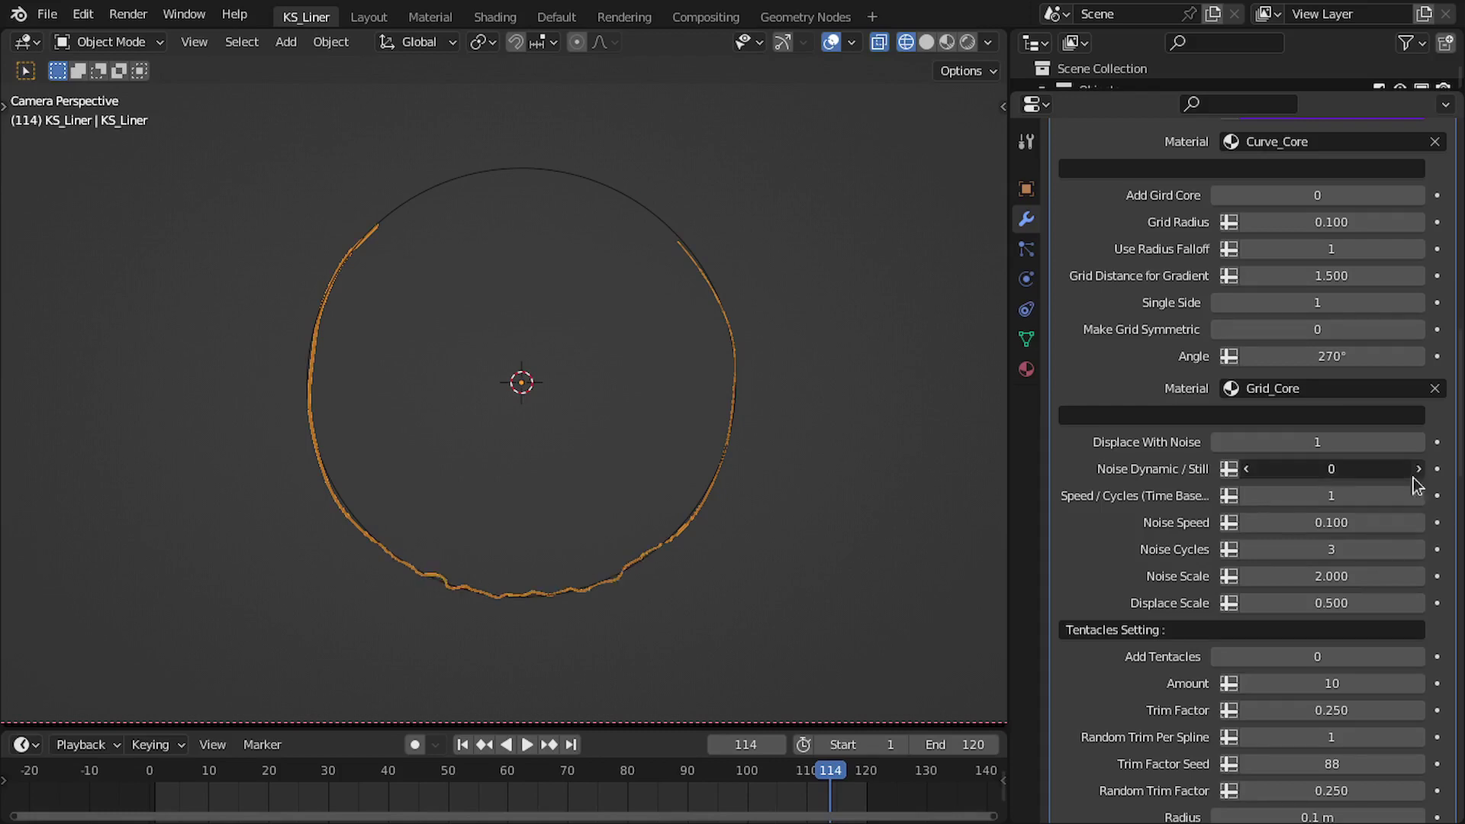
{"action": "mouse_move", "coordinate": [1373, 575]}
{"action": "left_mouse_down"}
{"action": "mouse_move", "coordinate": [1281, 576]}
{"action": "mouse_move", "coordinate": [1365, 603]}
{"action": "left_mouse_up"}
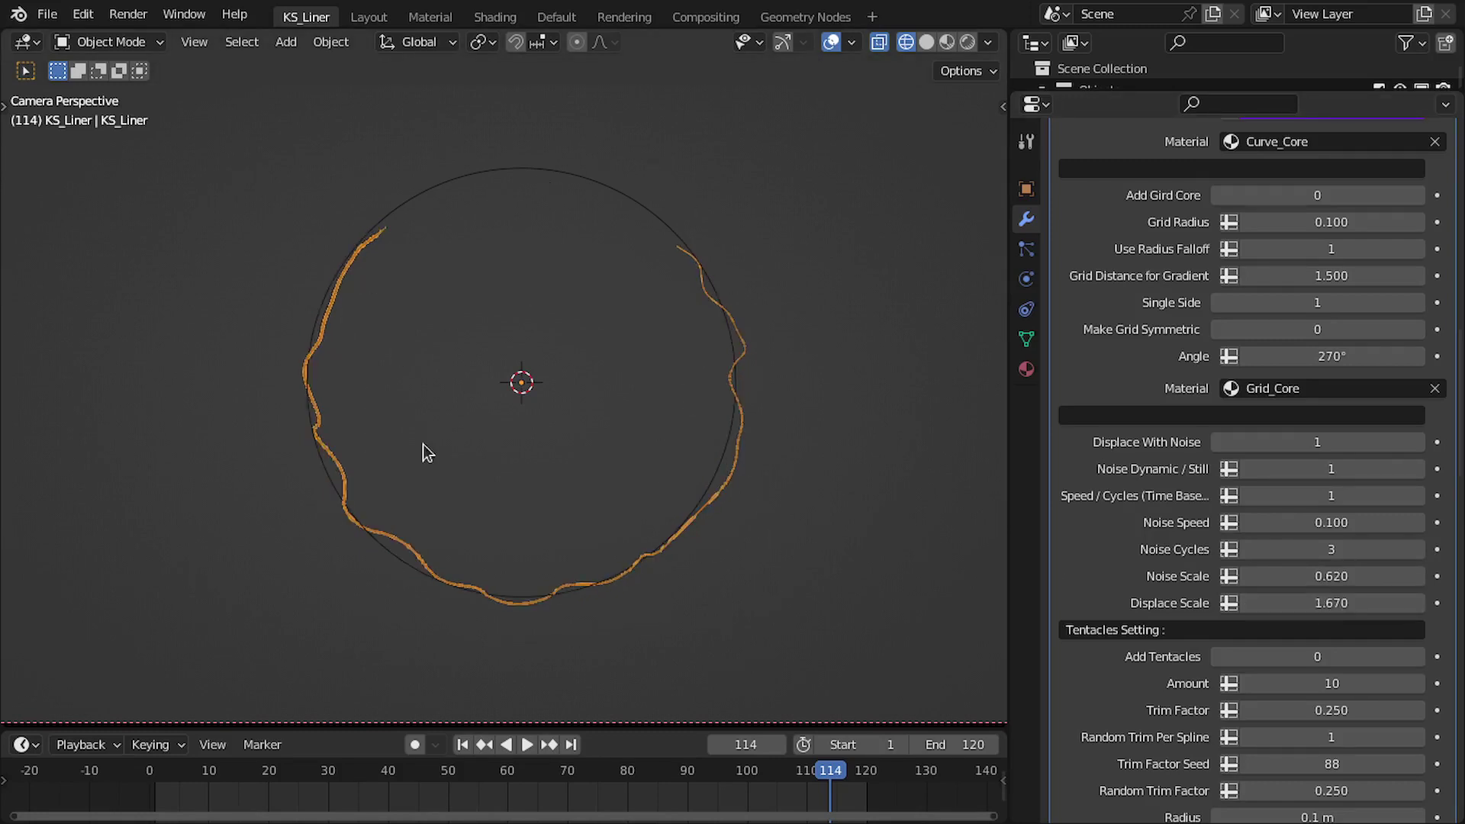
{"action": "key", "text": "space"}
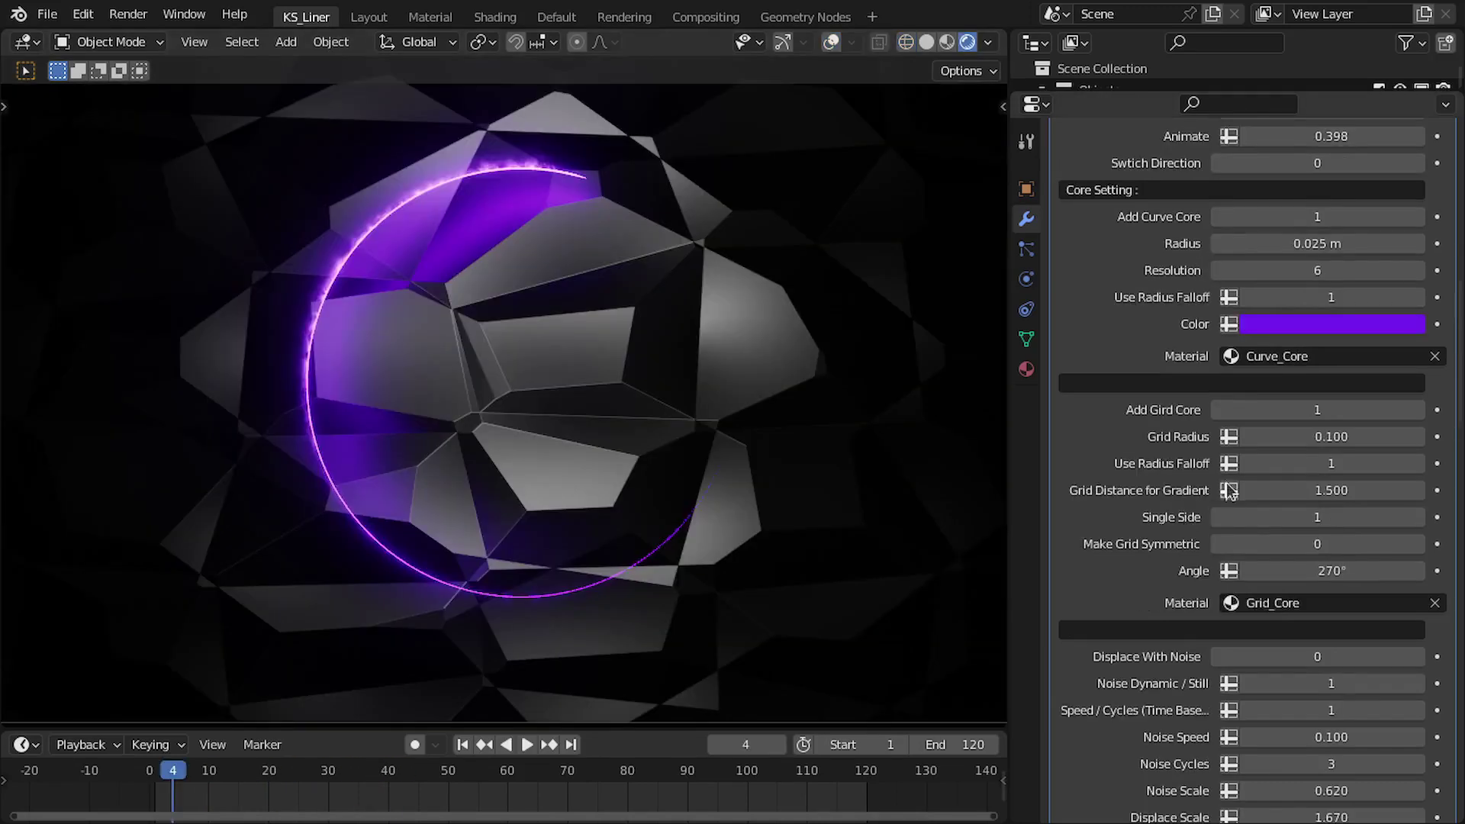
{"action": "scroll", "coordinate": [1197, 516], "scroll_direction": "down", "scroll_amount": 15}
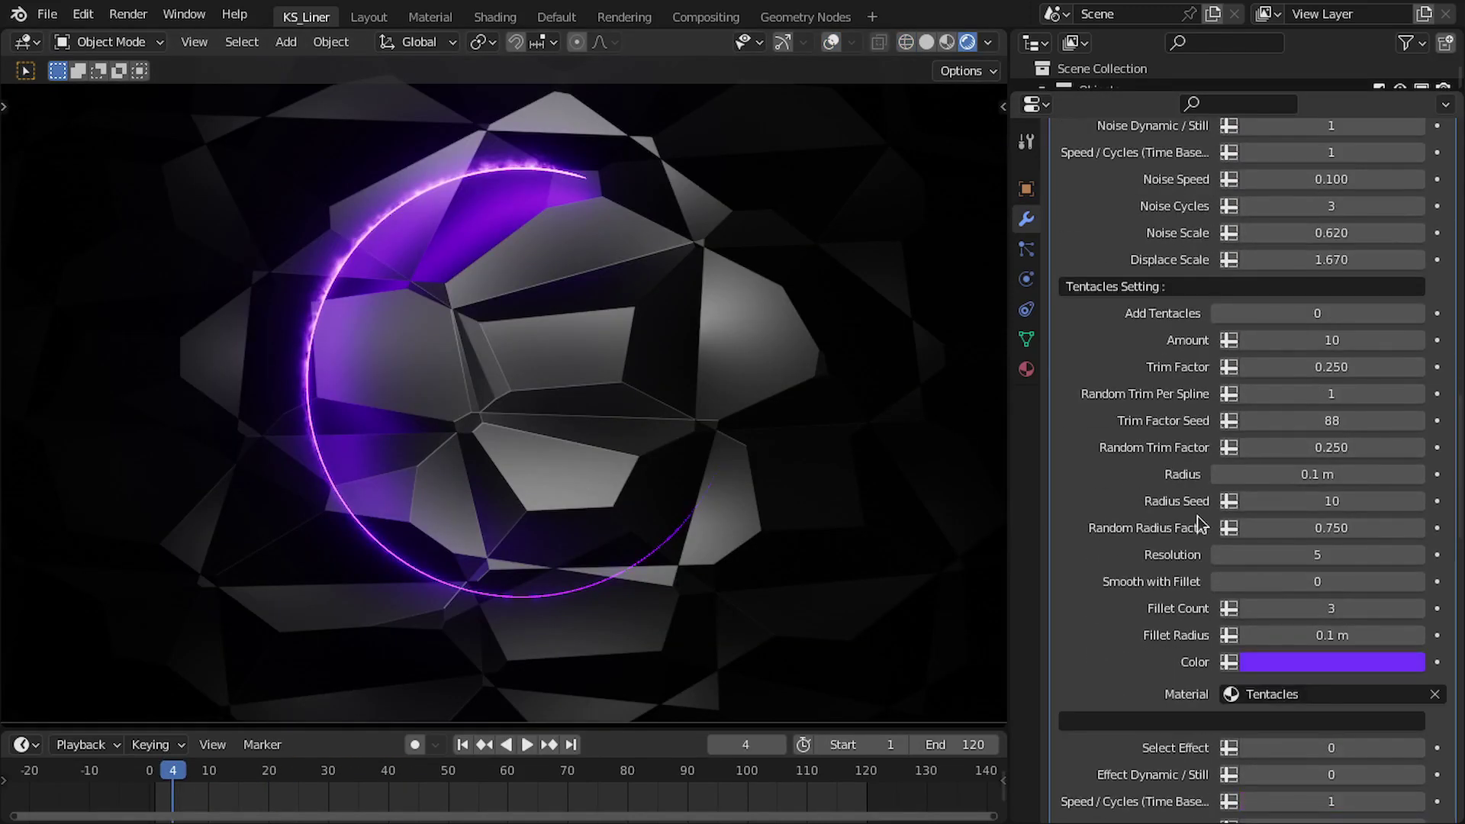
{"action": "scroll", "coordinate": [1197, 516], "scroll_direction": "down", "scroll_amount": 5}
{"action": "scroll", "coordinate": [1136, 217], "scroll_direction": "up", "scroll_amount": 3}
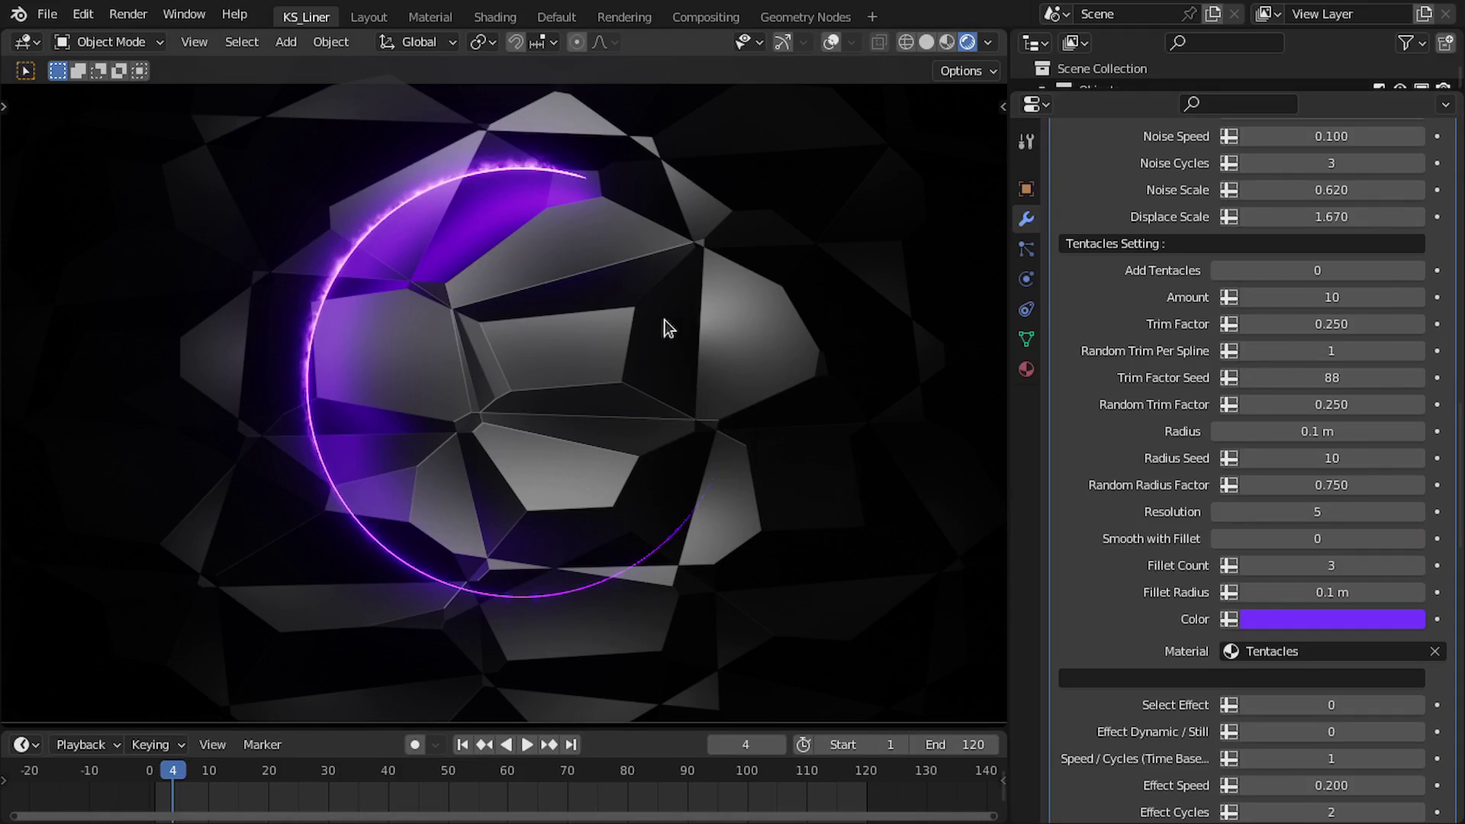
Step: Frame the camera view, set Add Tentacles to 1, and pick Wireframe from the shading pie
{"action": "scroll", "coordinate": [664, 327], "scroll_direction": "up", "scroll_amount": 5}
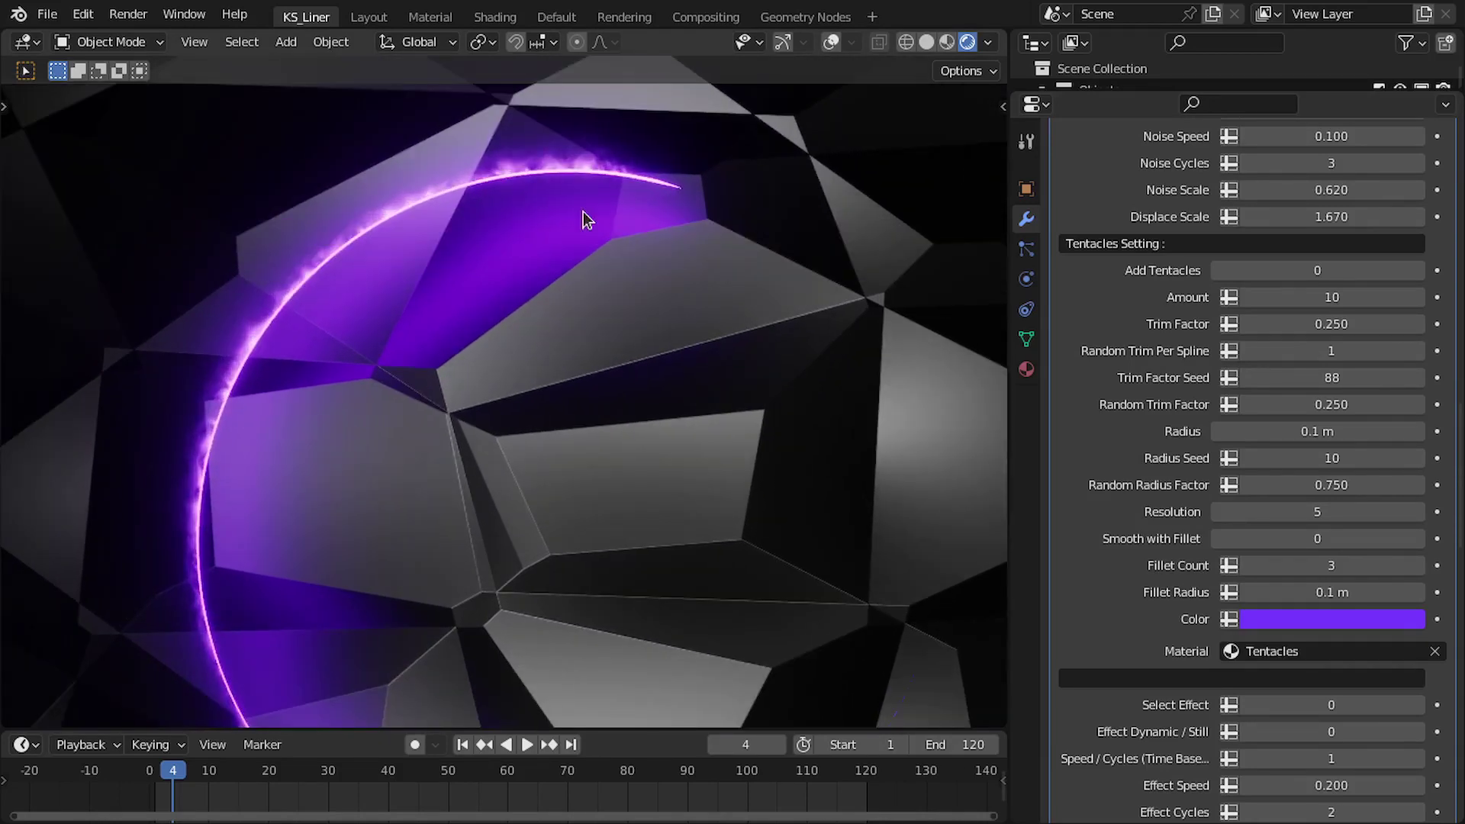
{"action": "key", "text": "Home"}
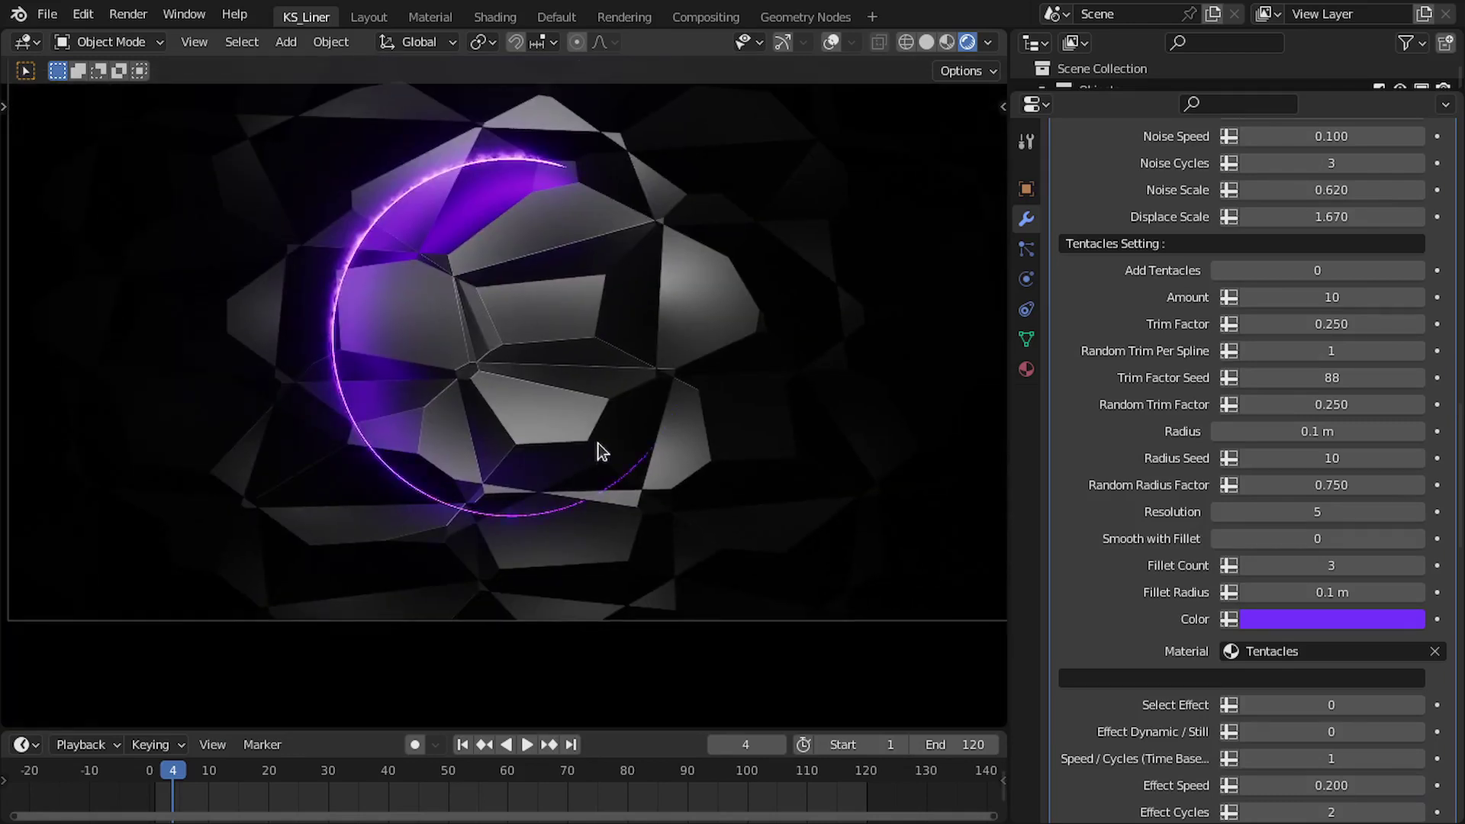
{"action": "scroll", "coordinate": [602, 450], "scroll_direction": "up", "scroll_amount": 2}
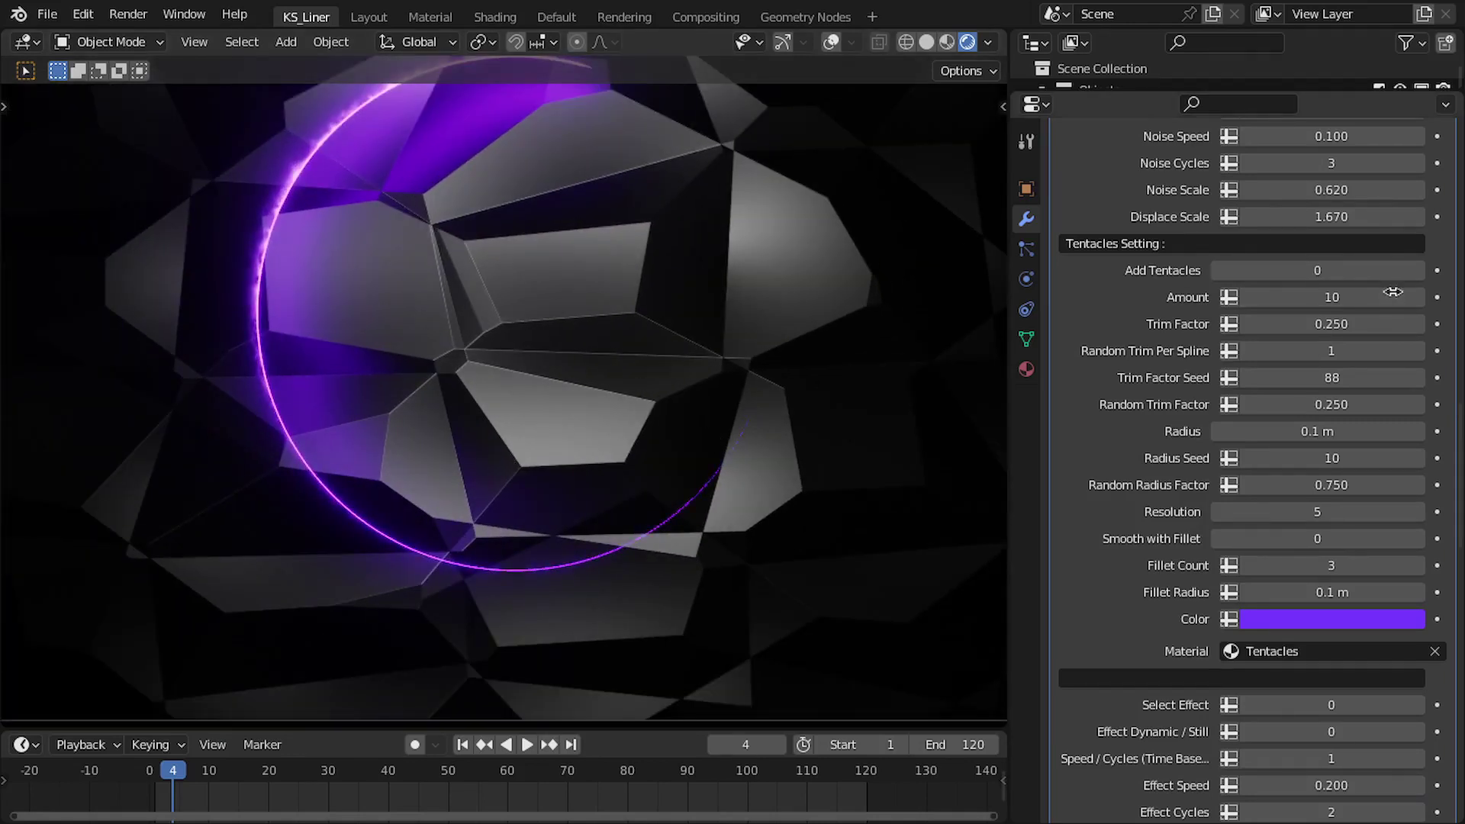
{"action": "left_click", "coordinate": [1417, 270]}
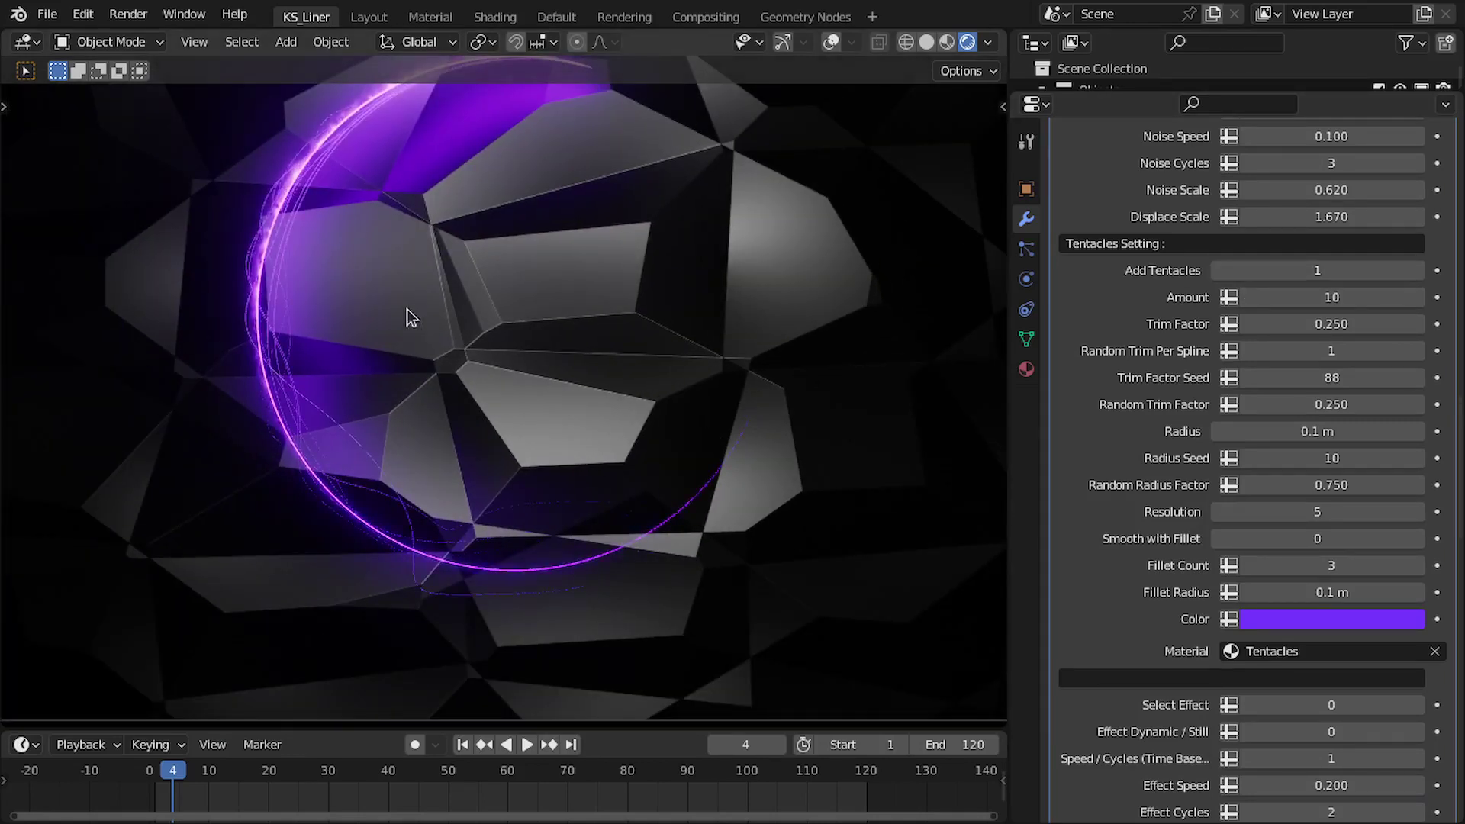
{"action": "scroll", "coordinate": [519, 452], "scroll_direction": "up", "scroll_amount": 3}
{"action": "key", "text": "z"}
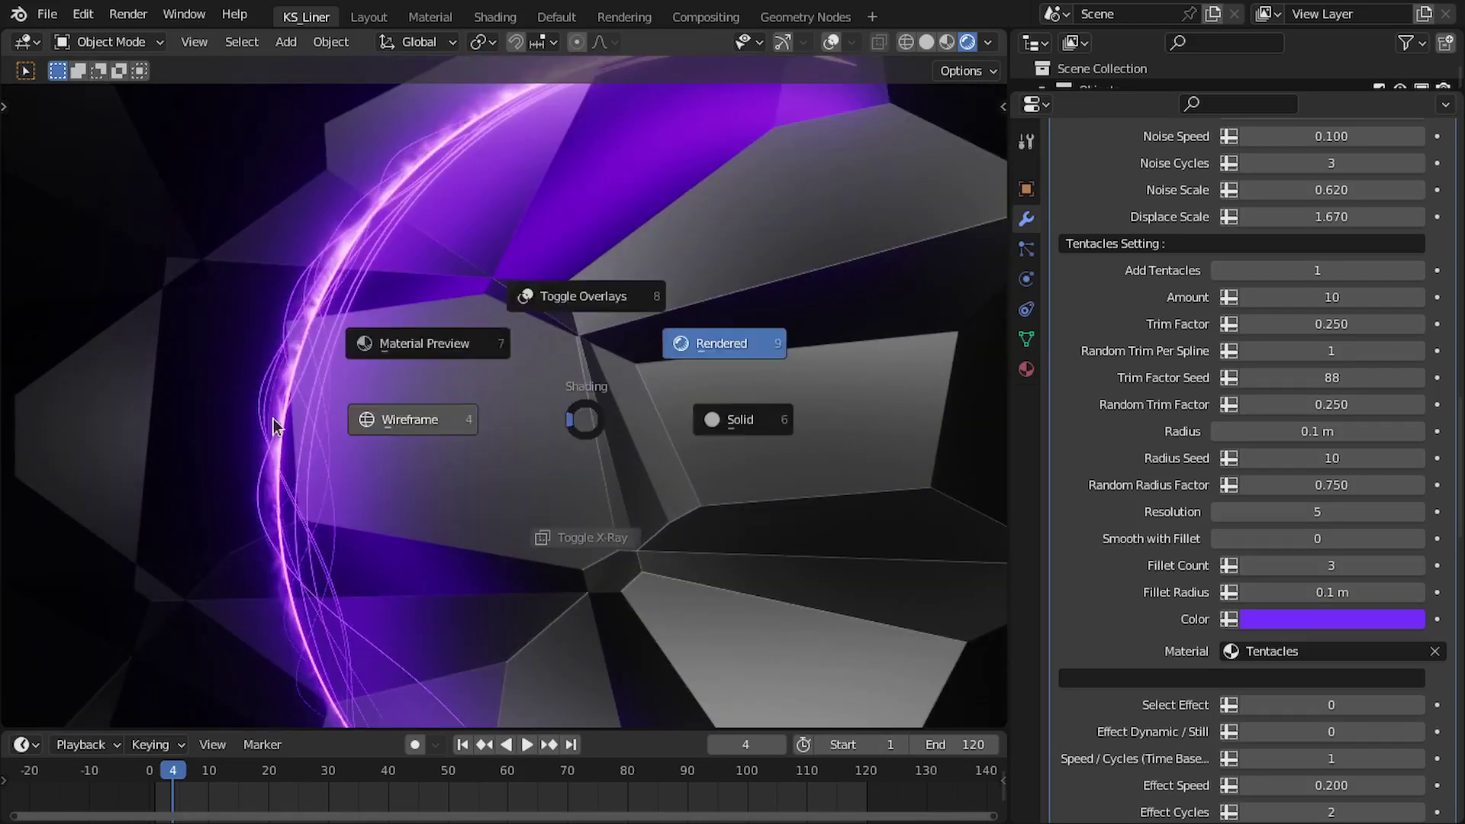
{"action": "left_click", "coordinate": [402, 415]}
Step: Set Add Gird Core to 0 and play the animation in camera view to watch the tentacles
{"action": "scroll", "coordinate": [1220, 395], "scroll_direction": "up", "scroll_amount": 2}
{"action": "scroll", "coordinate": [1220, 394], "scroll_direction": "up", "scroll_amount": 15}
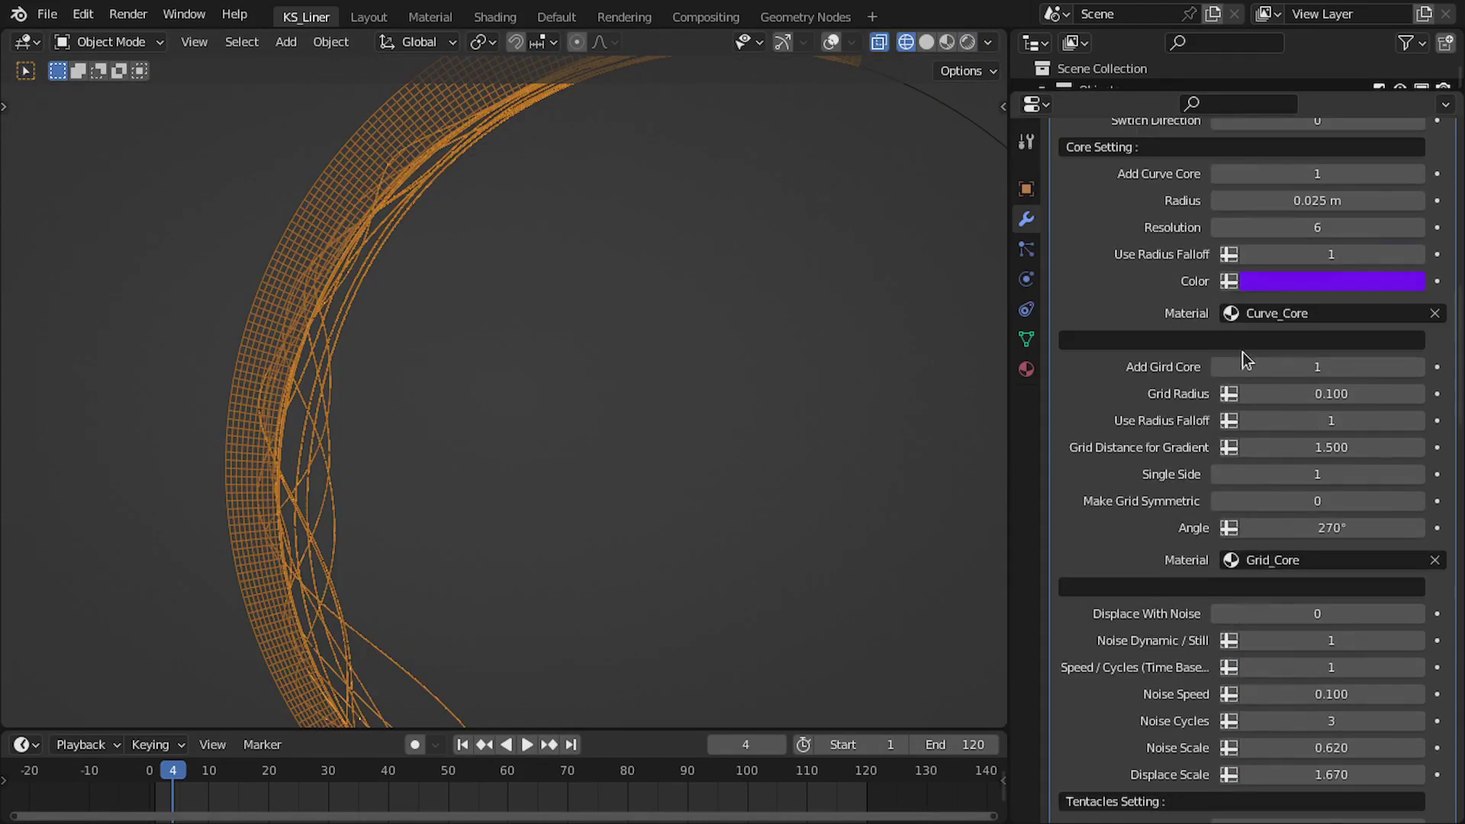
{"action": "left_click", "coordinate": [1219, 367]}
{"action": "scroll", "coordinate": [1220, 458], "scroll_direction": "down", "scroll_amount": 14}
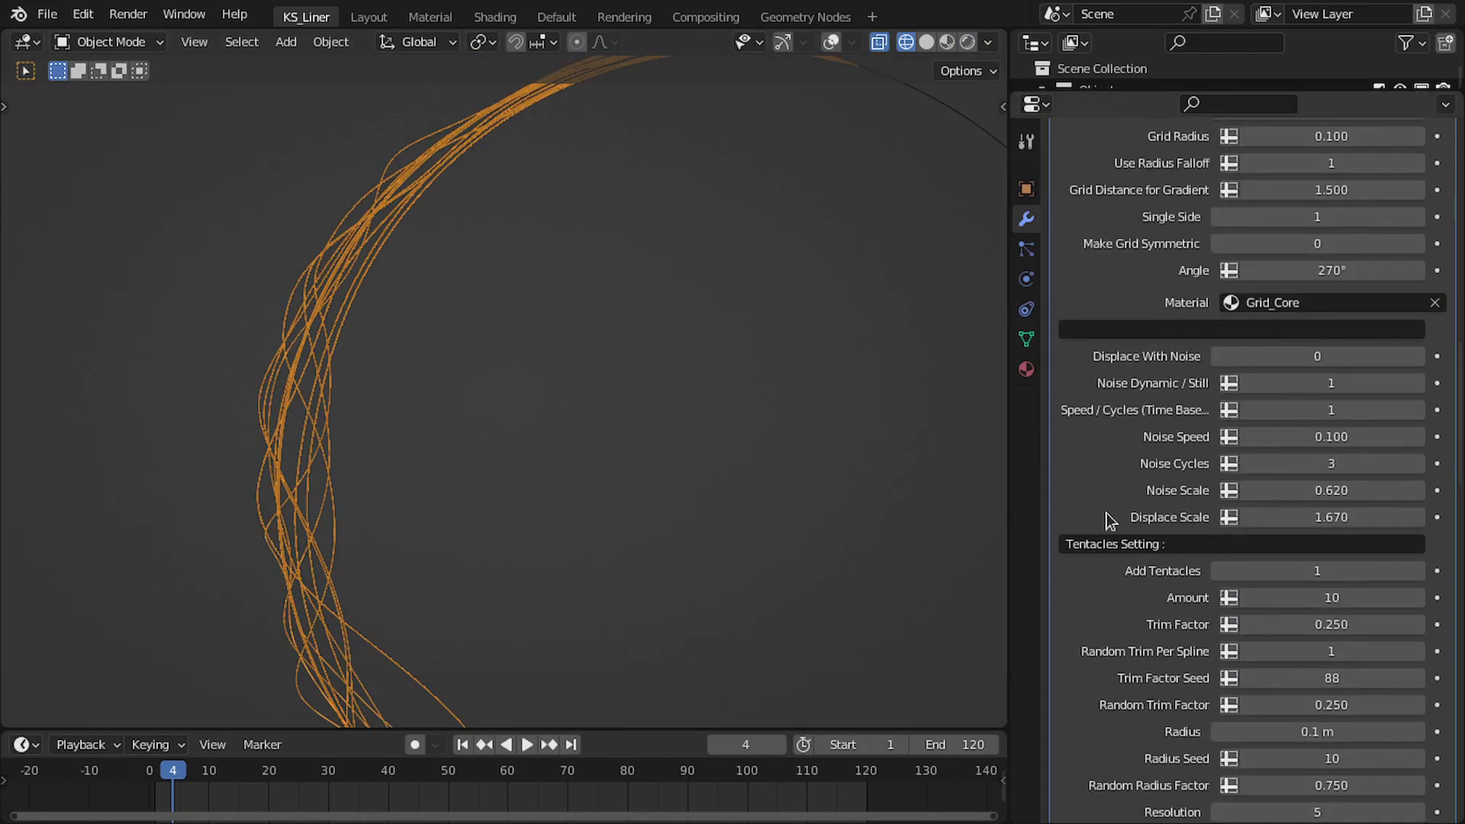
{"action": "scroll", "coordinate": [630, 507], "scroll_direction": "down", "scroll_amount": 3}
{"action": "key", "text": "space"}
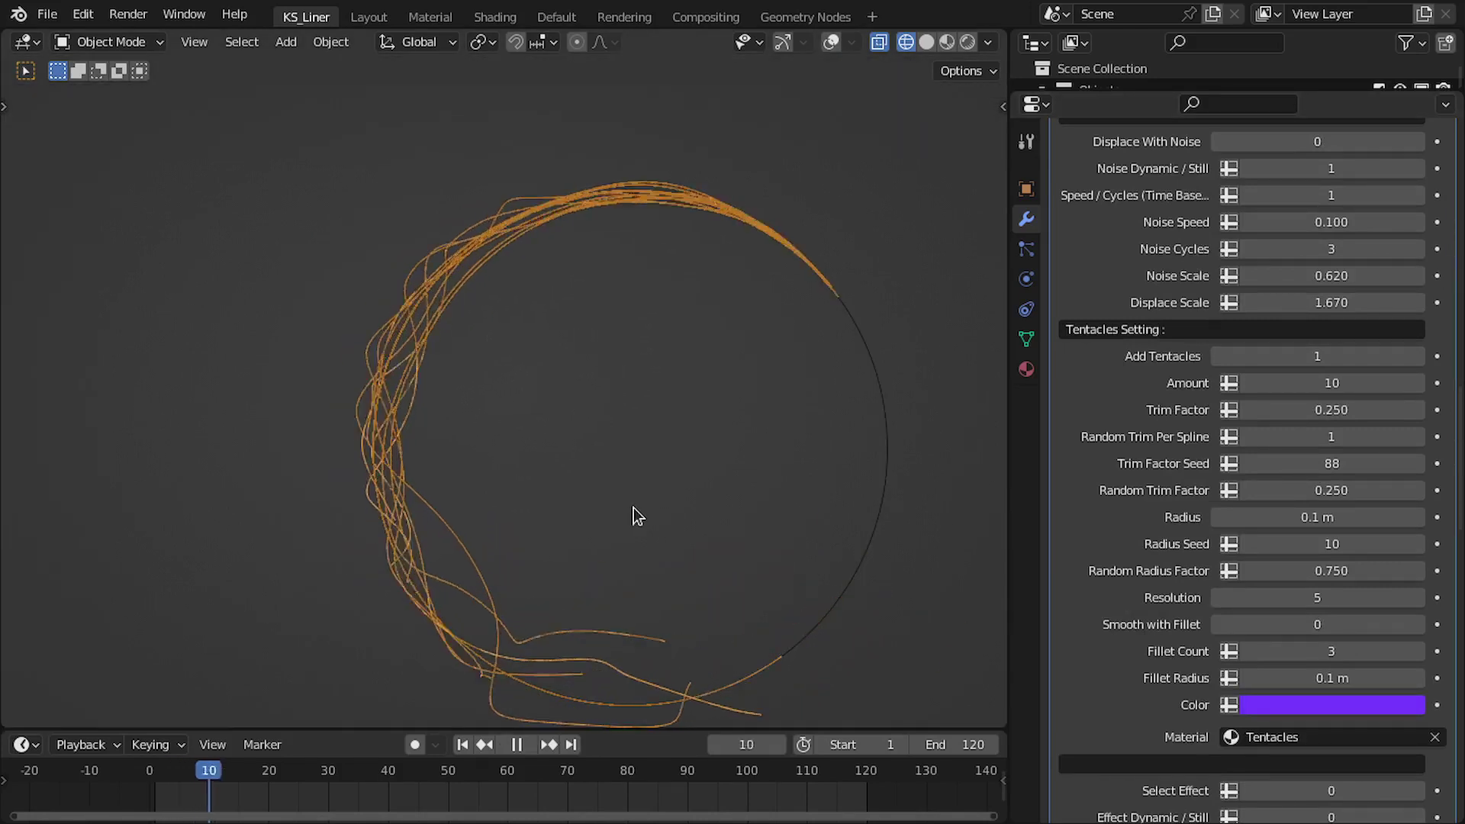
{"action": "key", "text": "KP_0"}
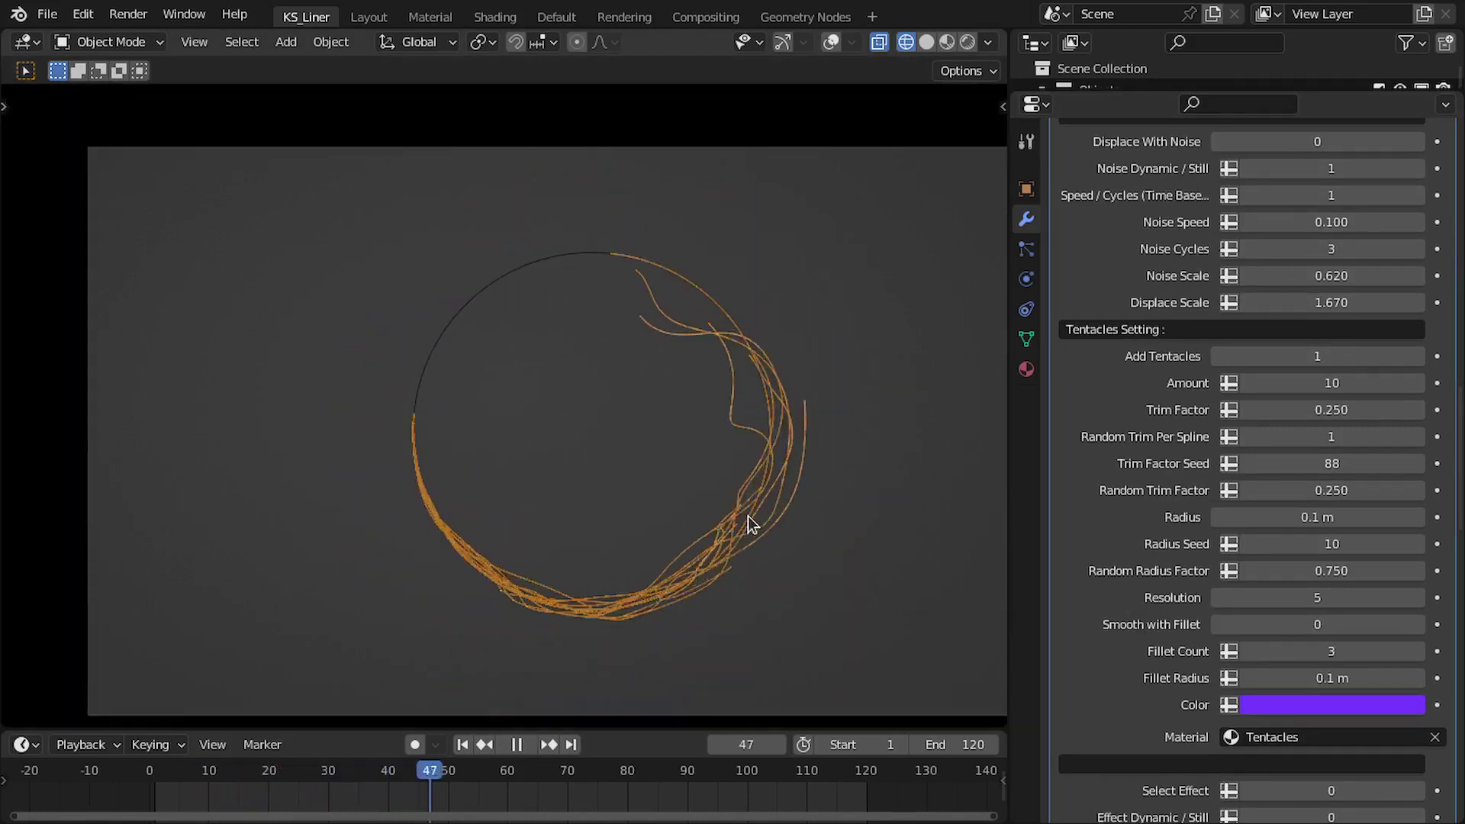
{"action": "key", "text": "space"}
{"action": "scroll", "coordinate": [1188, 449], "scroll_direction": "down", "scroll_amount": 3}
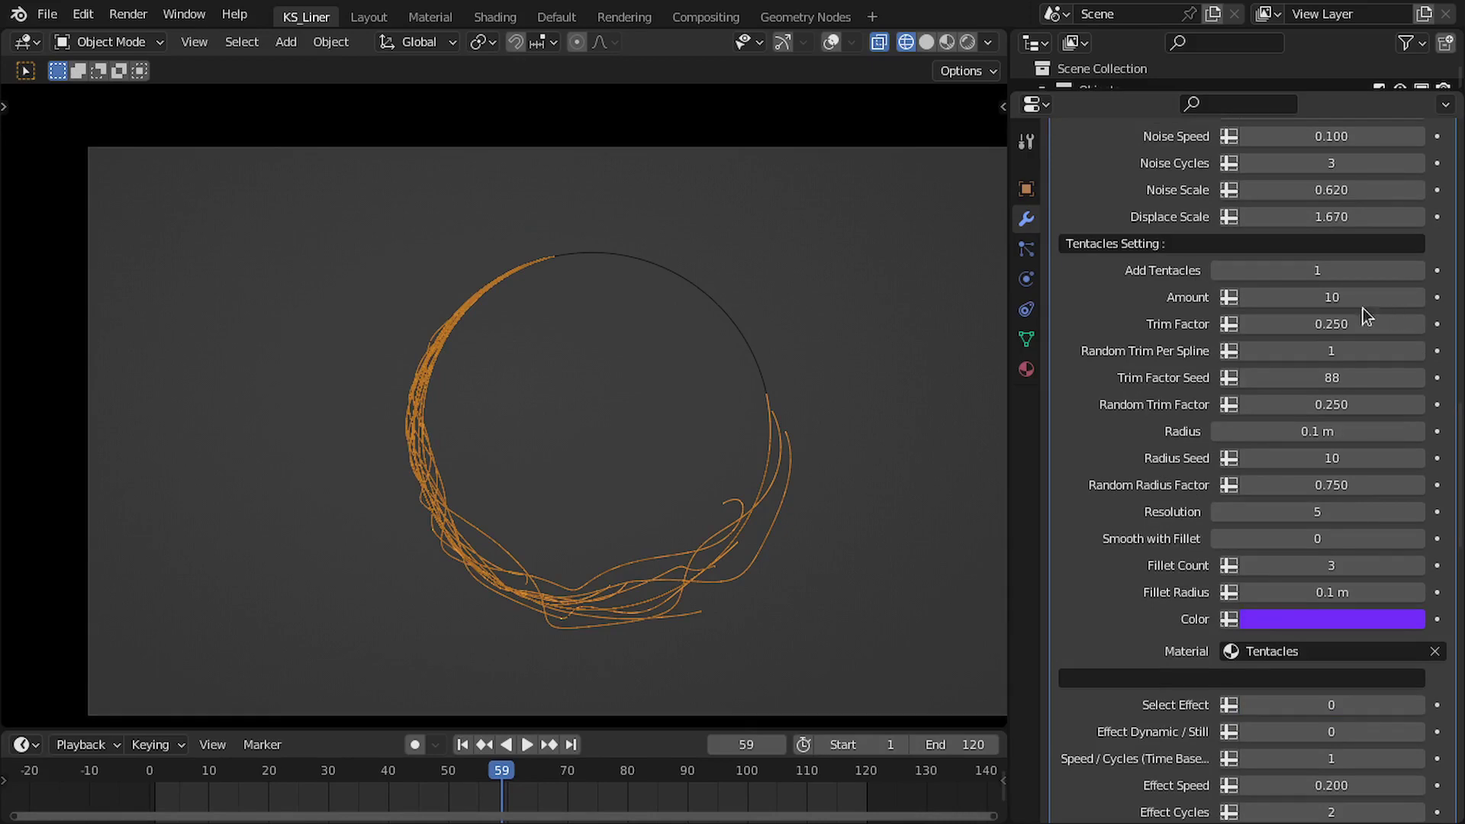
Step: Tune tentacle Trim Factor to 0.273 and Random Trim Factor to 0.373, checking from the camera
{"action": "left_click_drag", "start_coordinate": [1326, 329], "coordinate": [1289, 330]}
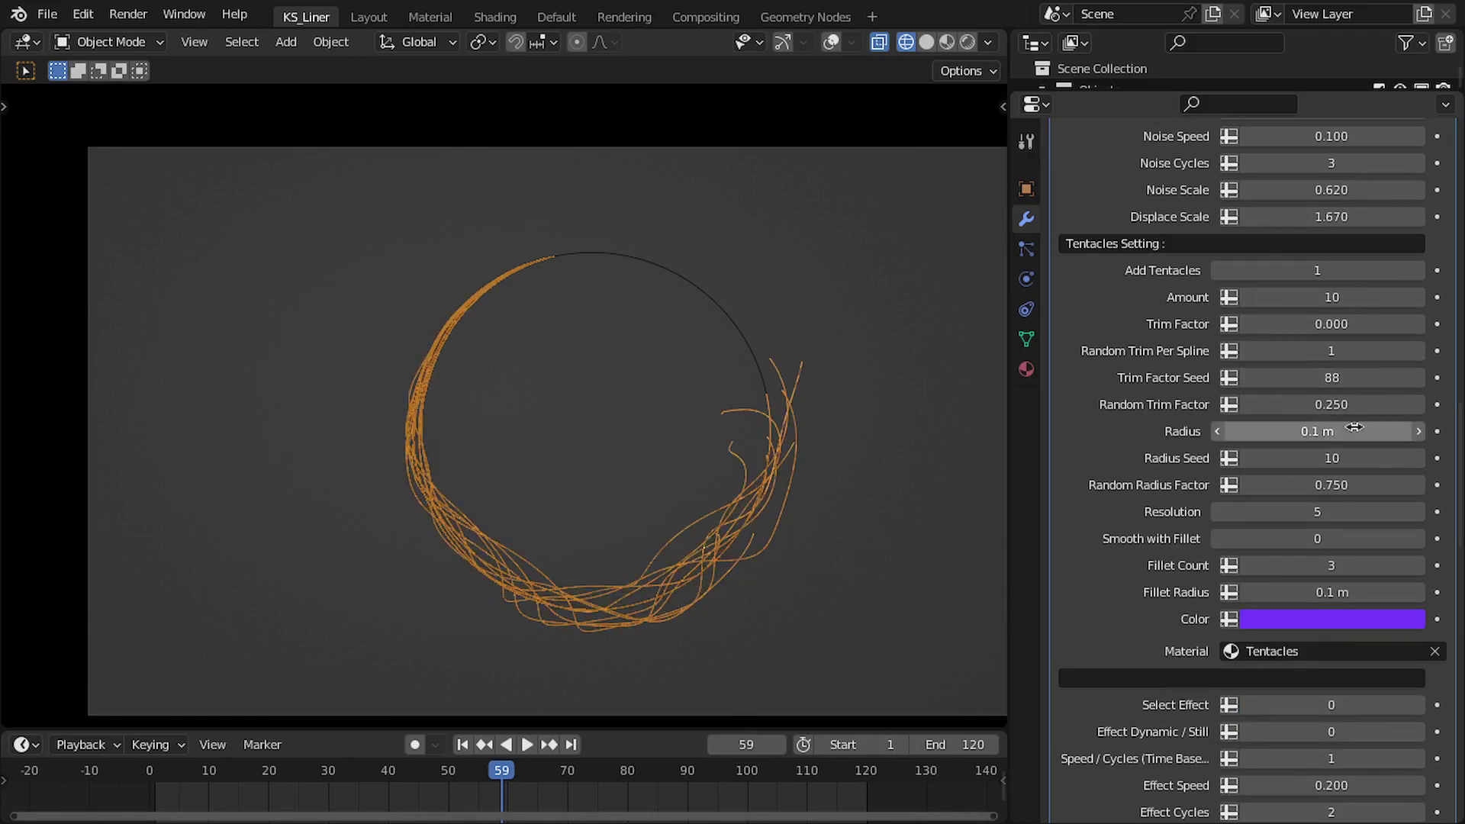
{"action": "left_click_drag", "start_coordinate": [1358, 404], "coordinate": [1144, 404]}
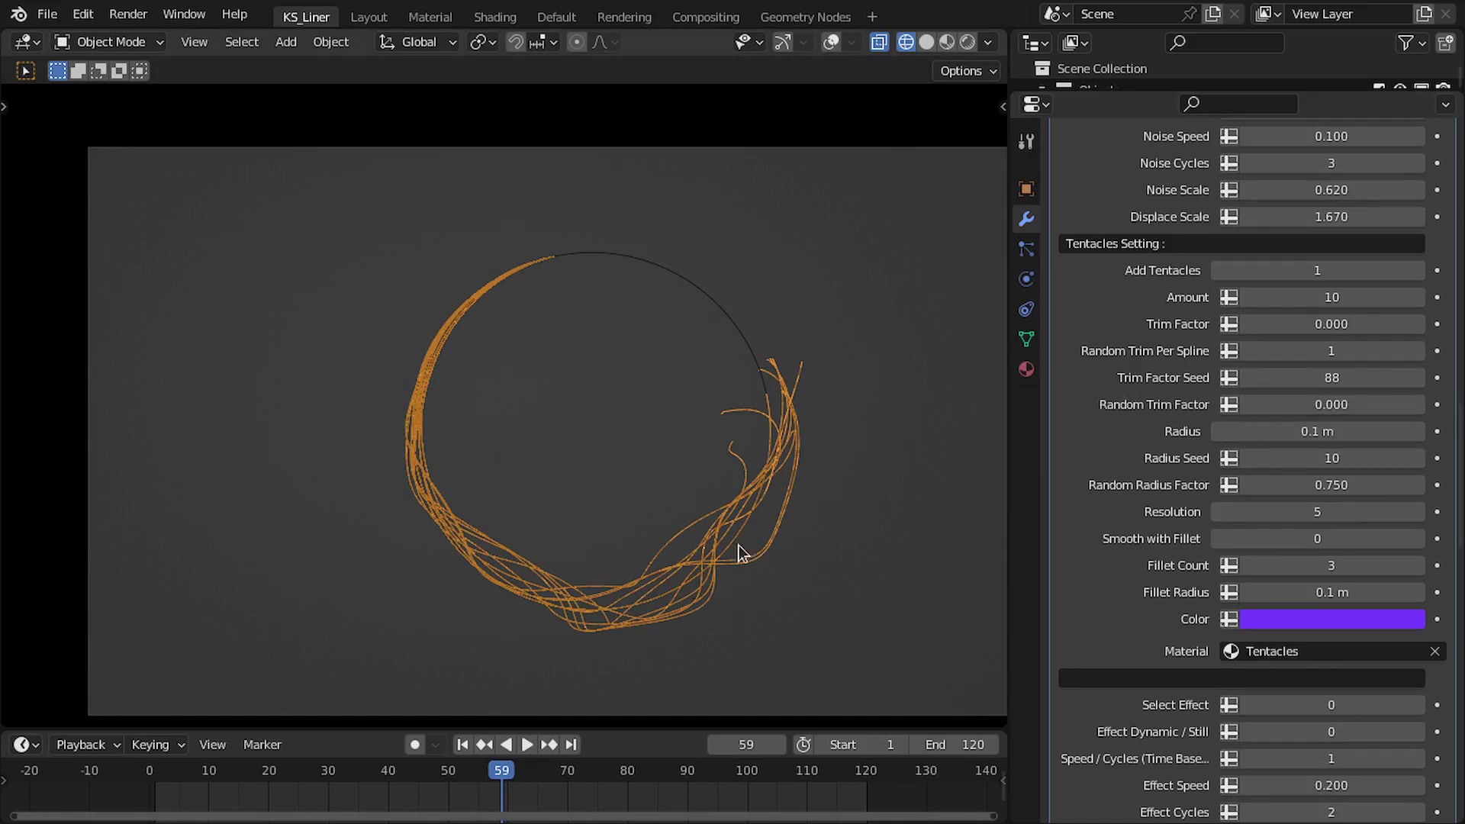
{"action": "mouse_move", "coordinate": [1308, 324]}
{"action": "left_mouse_down"}
{"action": "mouse_move", "coordinate": [1339, 323]}
{"action": "mouse_move", "coordinate": [1310, 329]}
{"action": "left_mouse_up"}
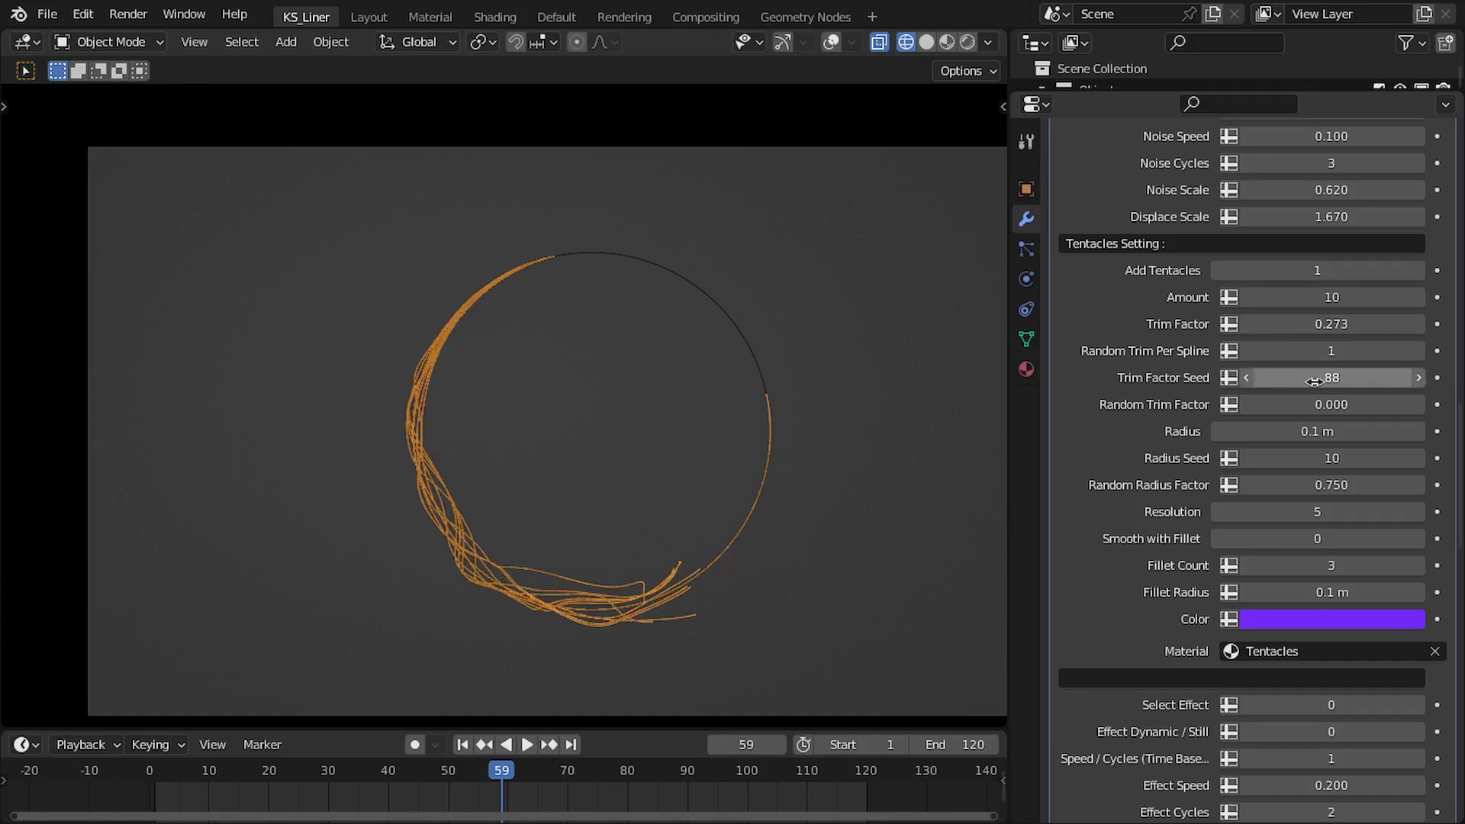
{"action": "left_click_drag", "start_coordinate": [1312, 404], "coordinate": [1361, 404]}
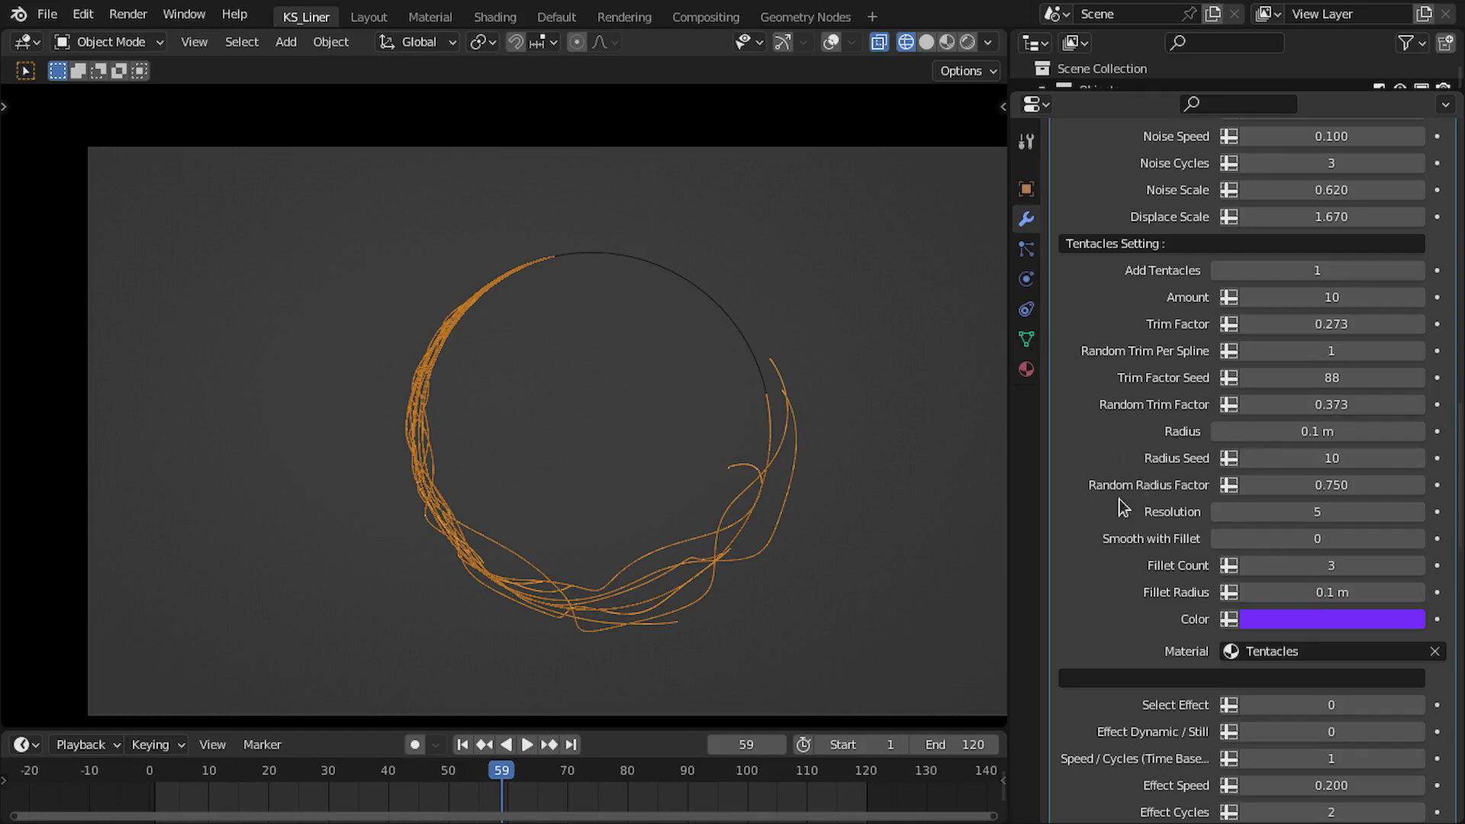
{"action": "middle_click_drag", "start_coordinate": [727, 526], "coordinate": [478, 500]}
{"action": "key", "text": "KP_0"}
{"action": "scroll", "coordinate": [615, 373], "scroll_direction": "up", "scroll_amount": 3}
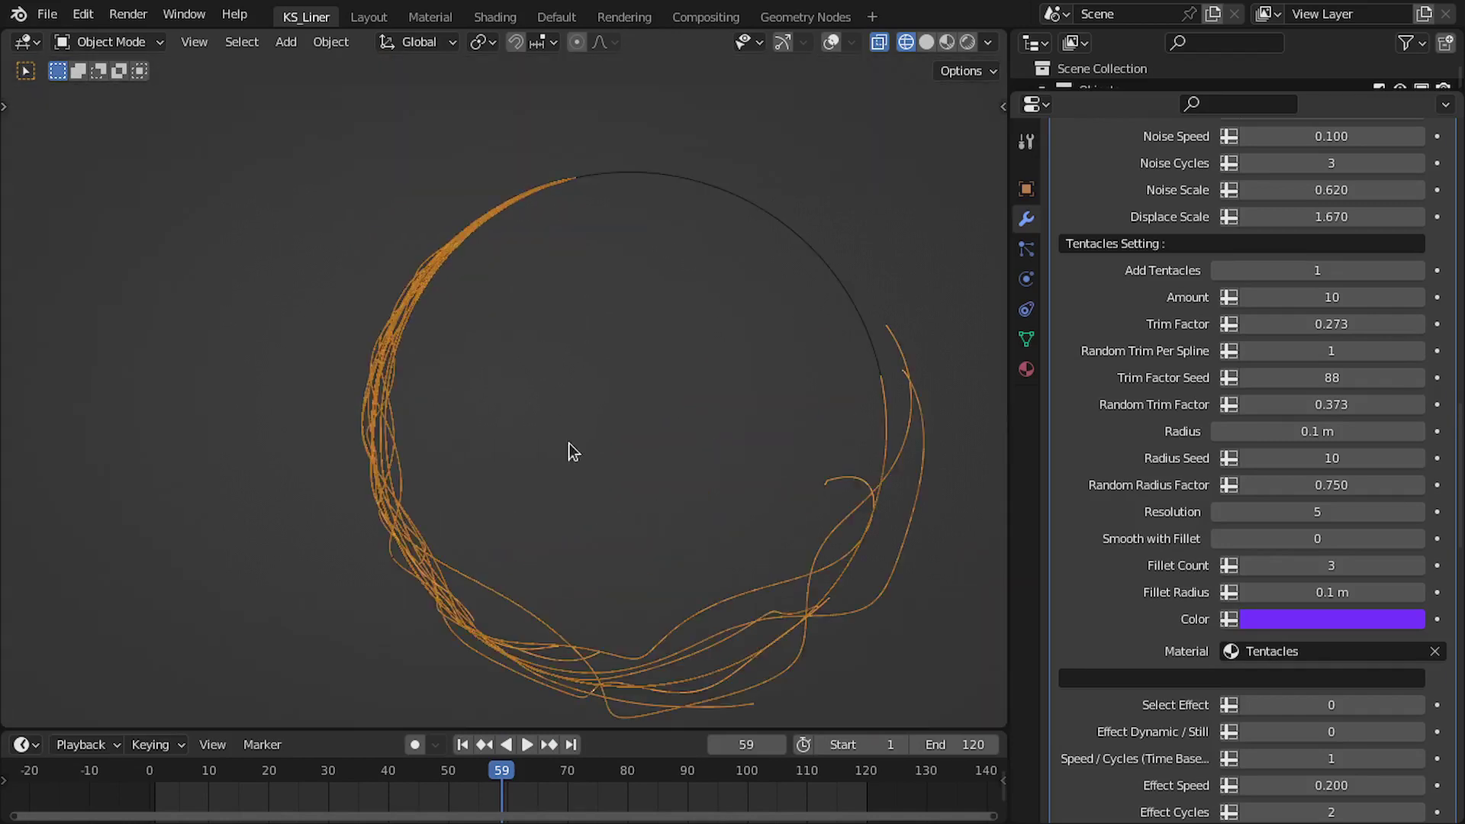
{"action": "scroll", "coordinate": [536, 422], "scroll_direction": "down", "scroll_amount": 3}
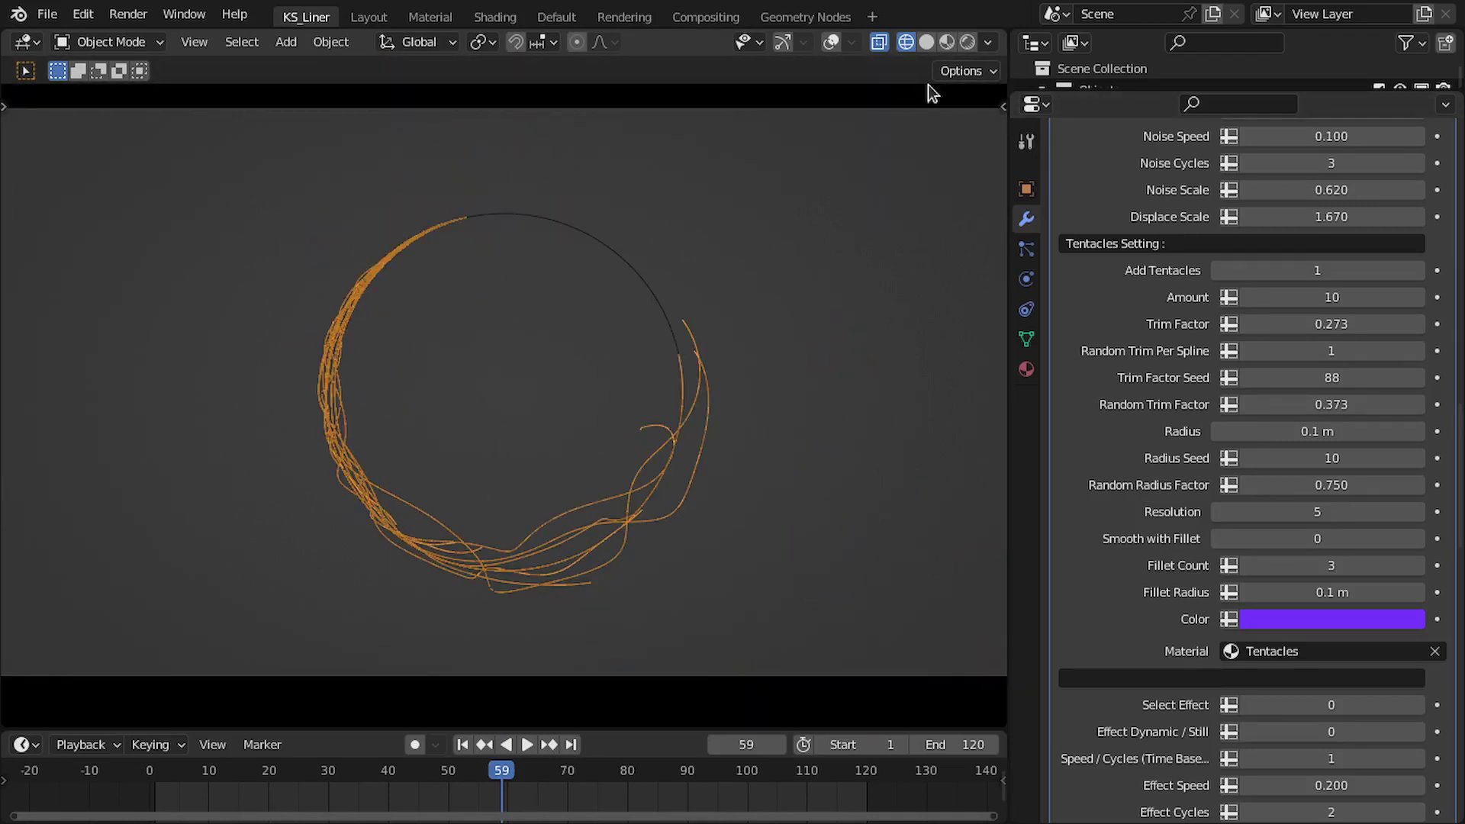
{"action": "scroll", "coordinate": [1175, 555], "scroll_direction": "down", "scroll_amount": 4}
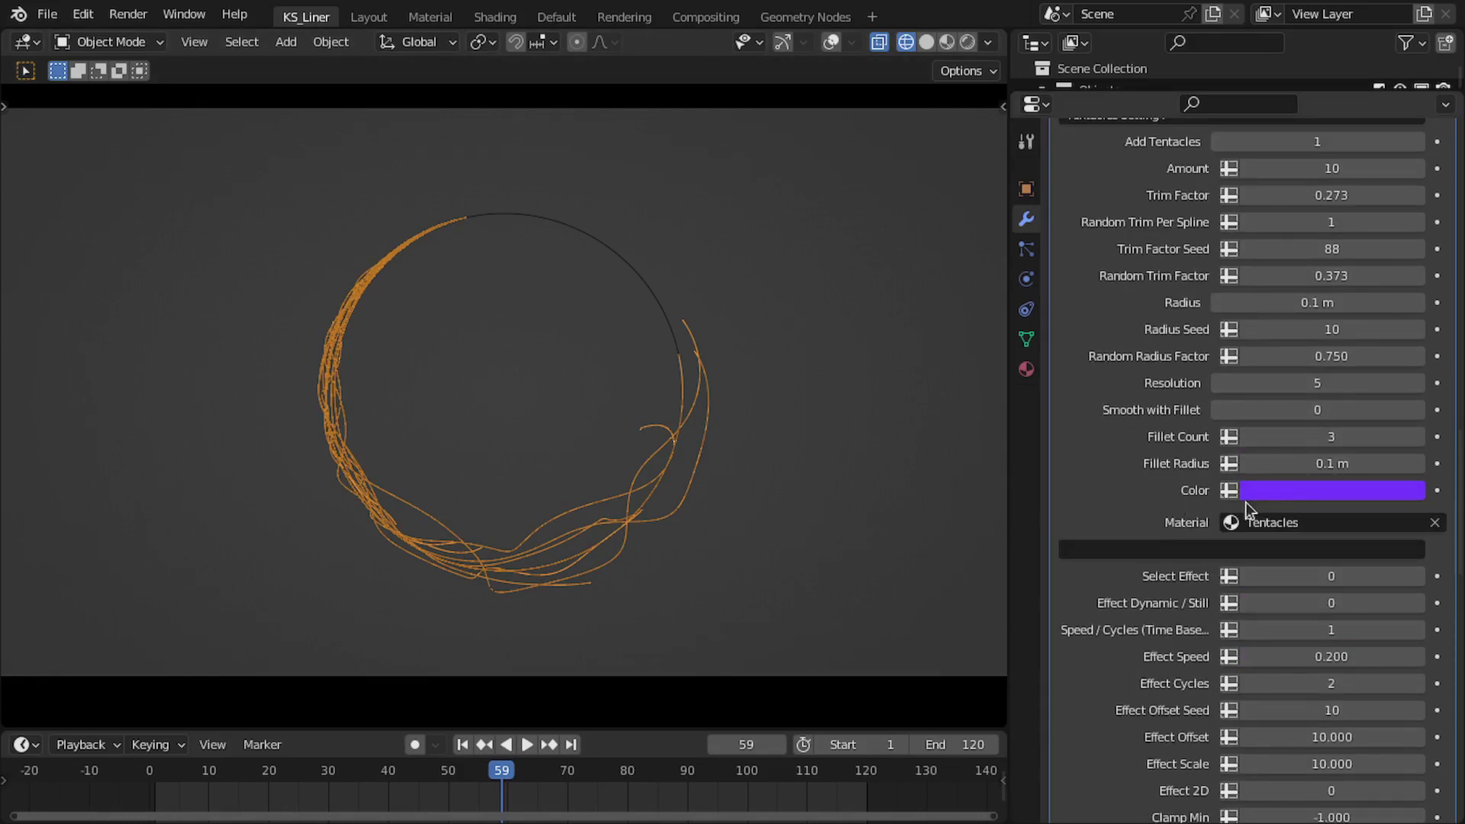
Step: Cycle the tentacle effect through Voronoi, spiral and tilt-offset before returning to plain noise
{"action": "scroll", "coordinate": [1245, 509], "scroll_direction": "down", "scroll_amount": 8}
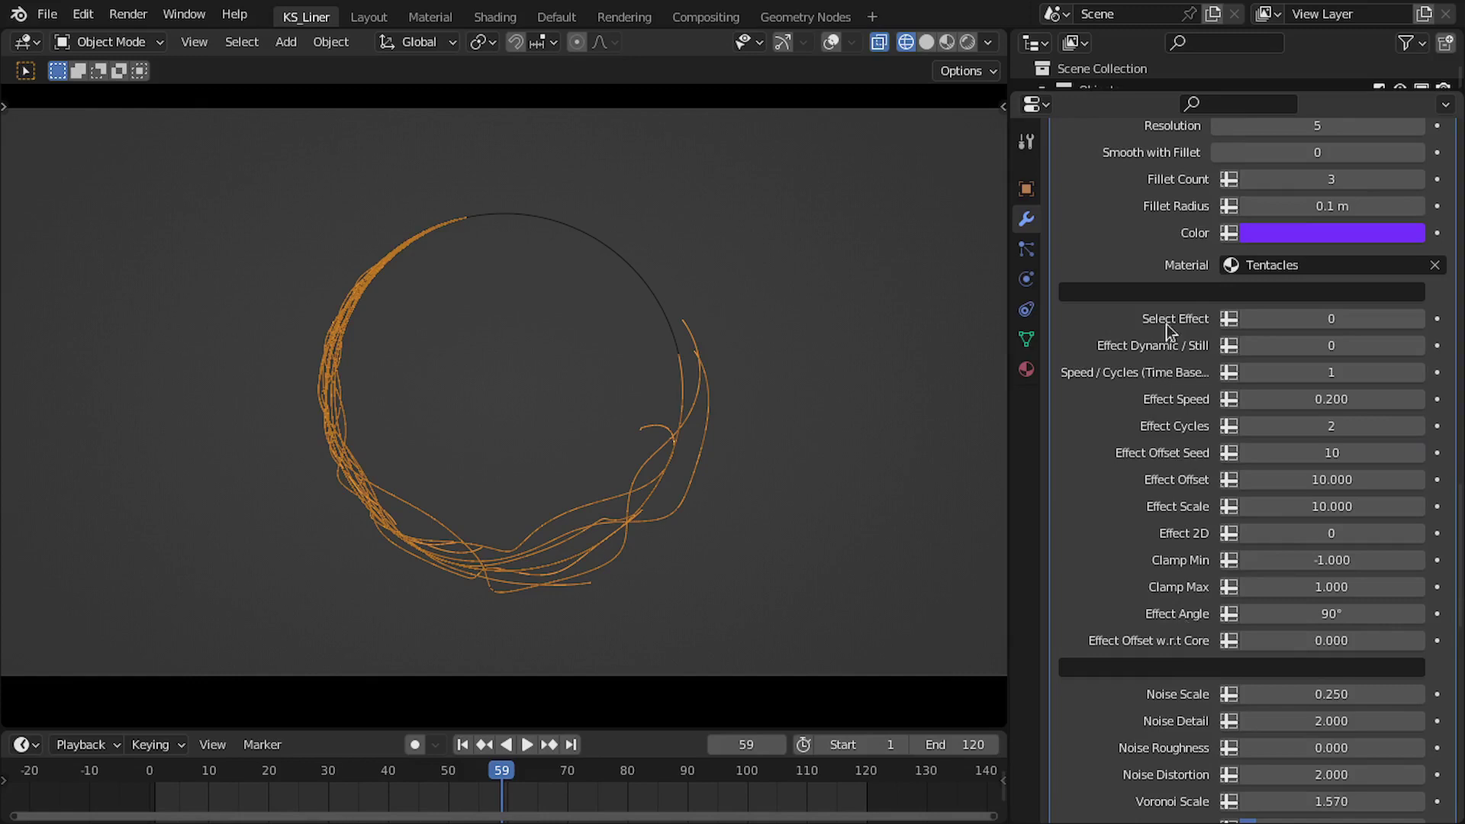
{"action": "scroll", "coordinate": [630, 514], "scroll_direction": "up", "scroll_amount": 2}
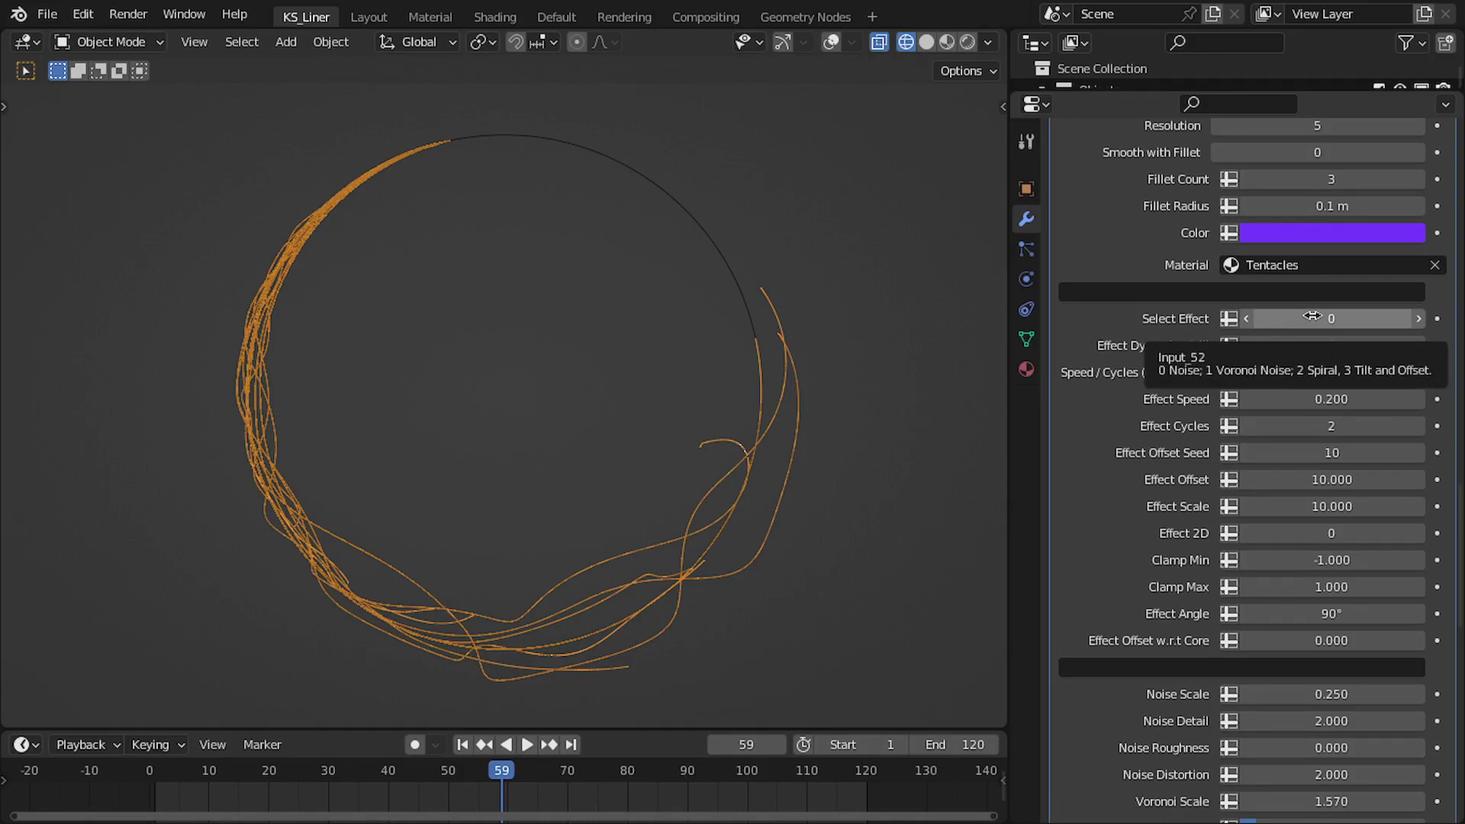
{"action": "left_click_drag", "start_coordinate": [1311, 316], "coordinate": [1331, 315]}
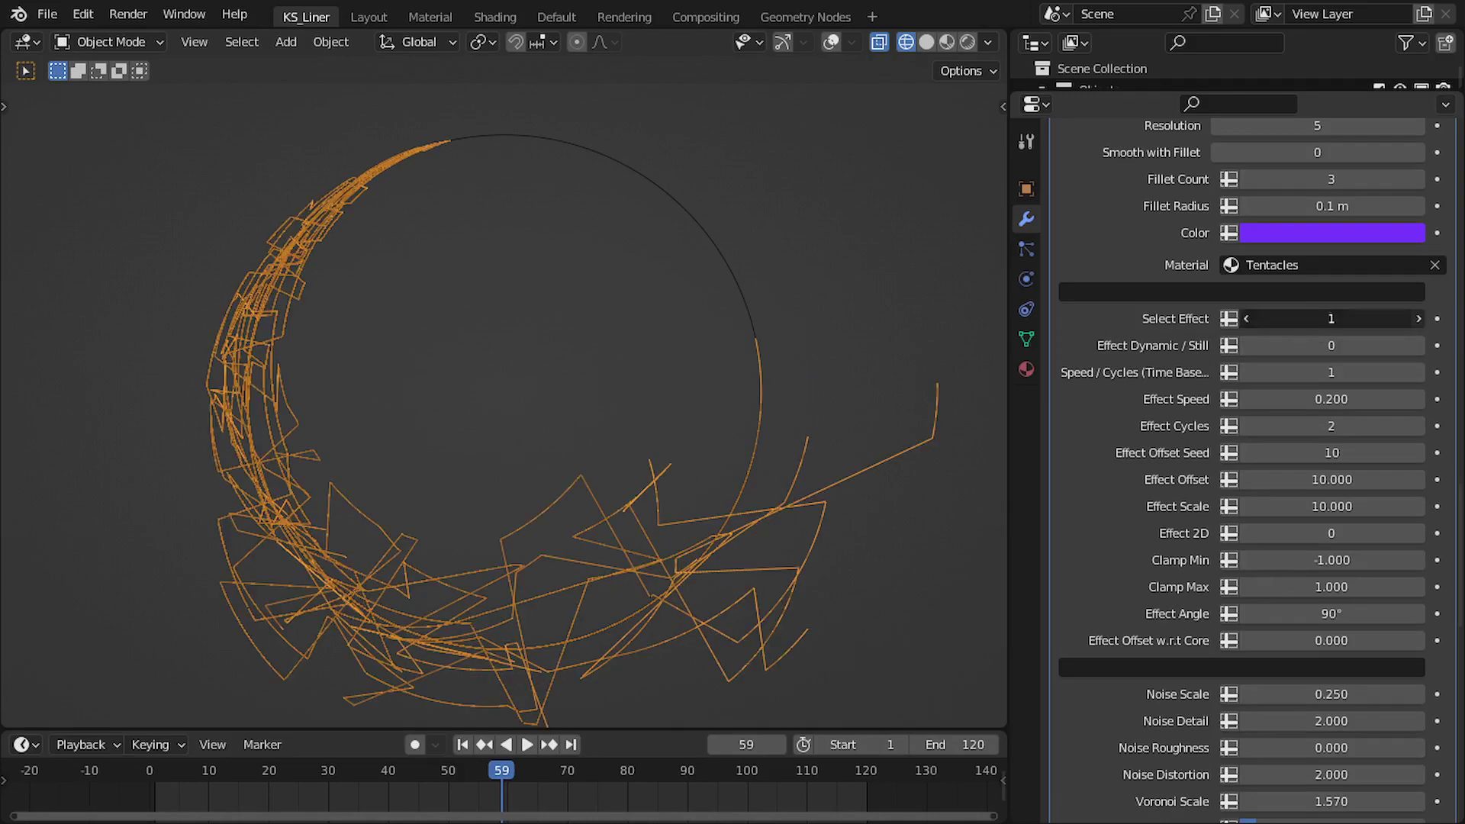
{"action": "left_click", "coordinate": [1419, 318]}
{"action": "left_click", "coordinate": [1419, 319]}
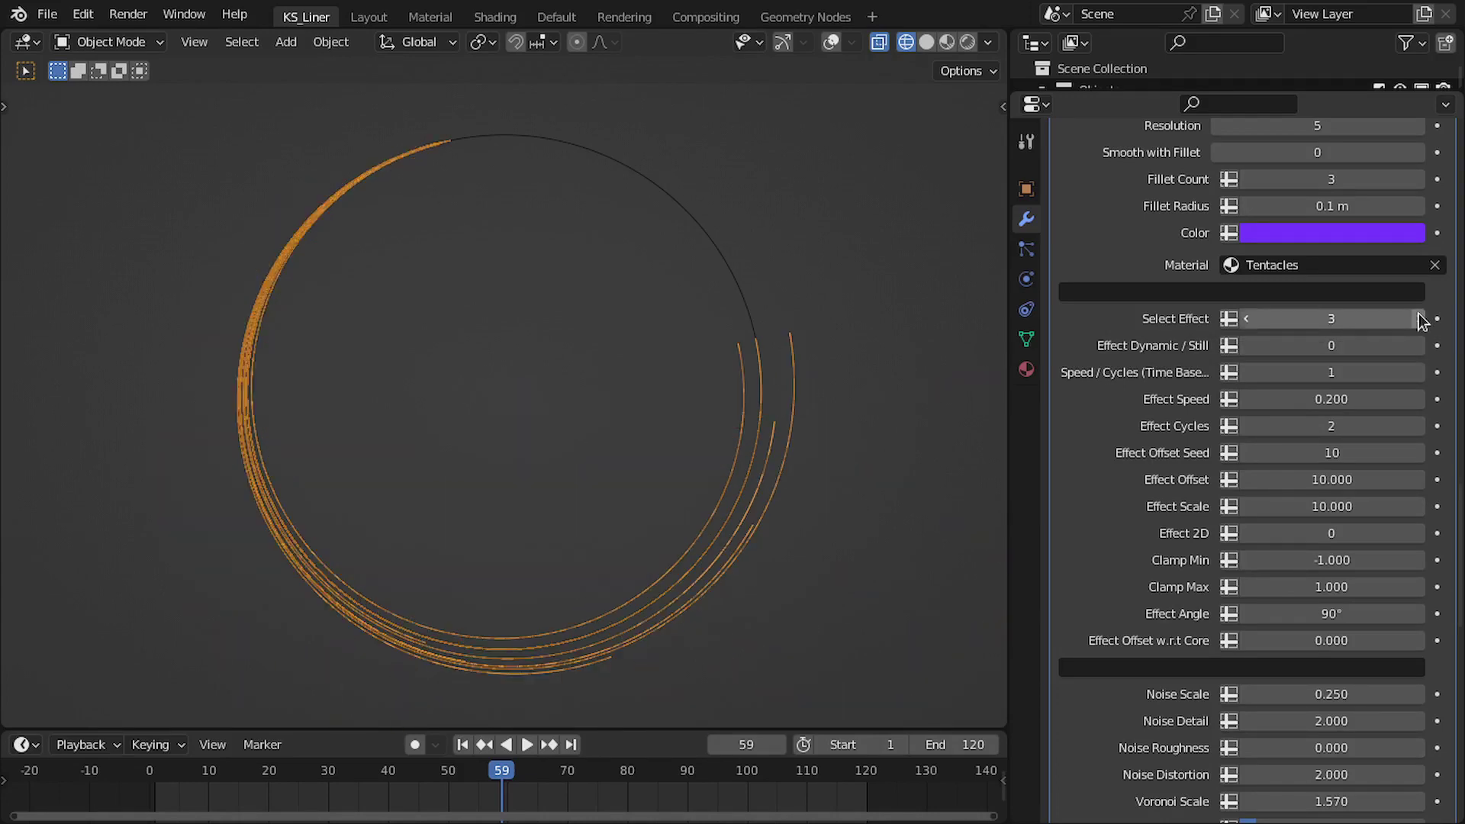
{"action": "middle_click_drag", "start_coordinate": [646, 655], "coordinate": [633, 374]}
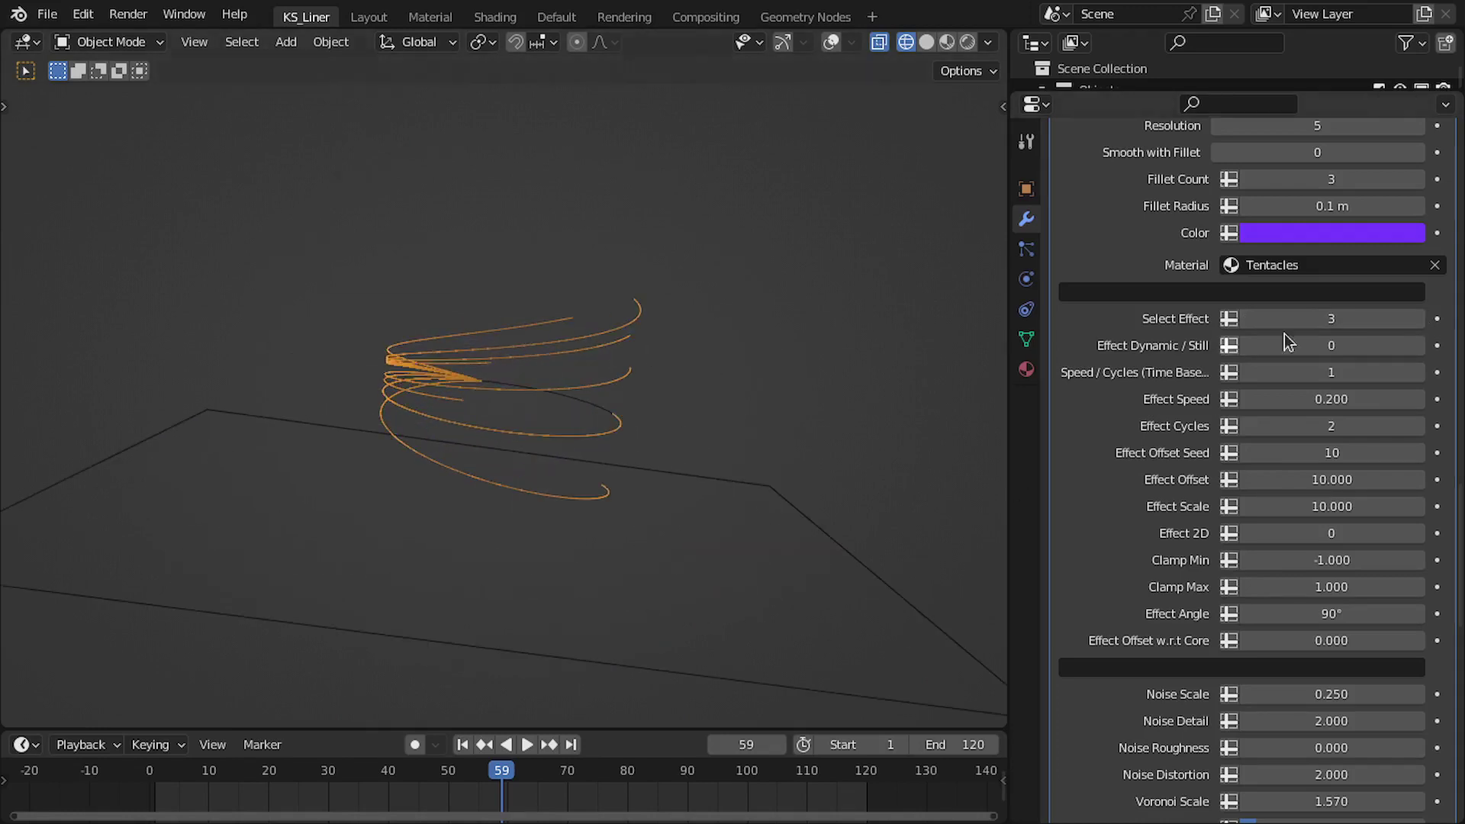
{"action": "left_click_drag", "start_coordinate": [1314, 319], "coordinate": [1274, 319]}
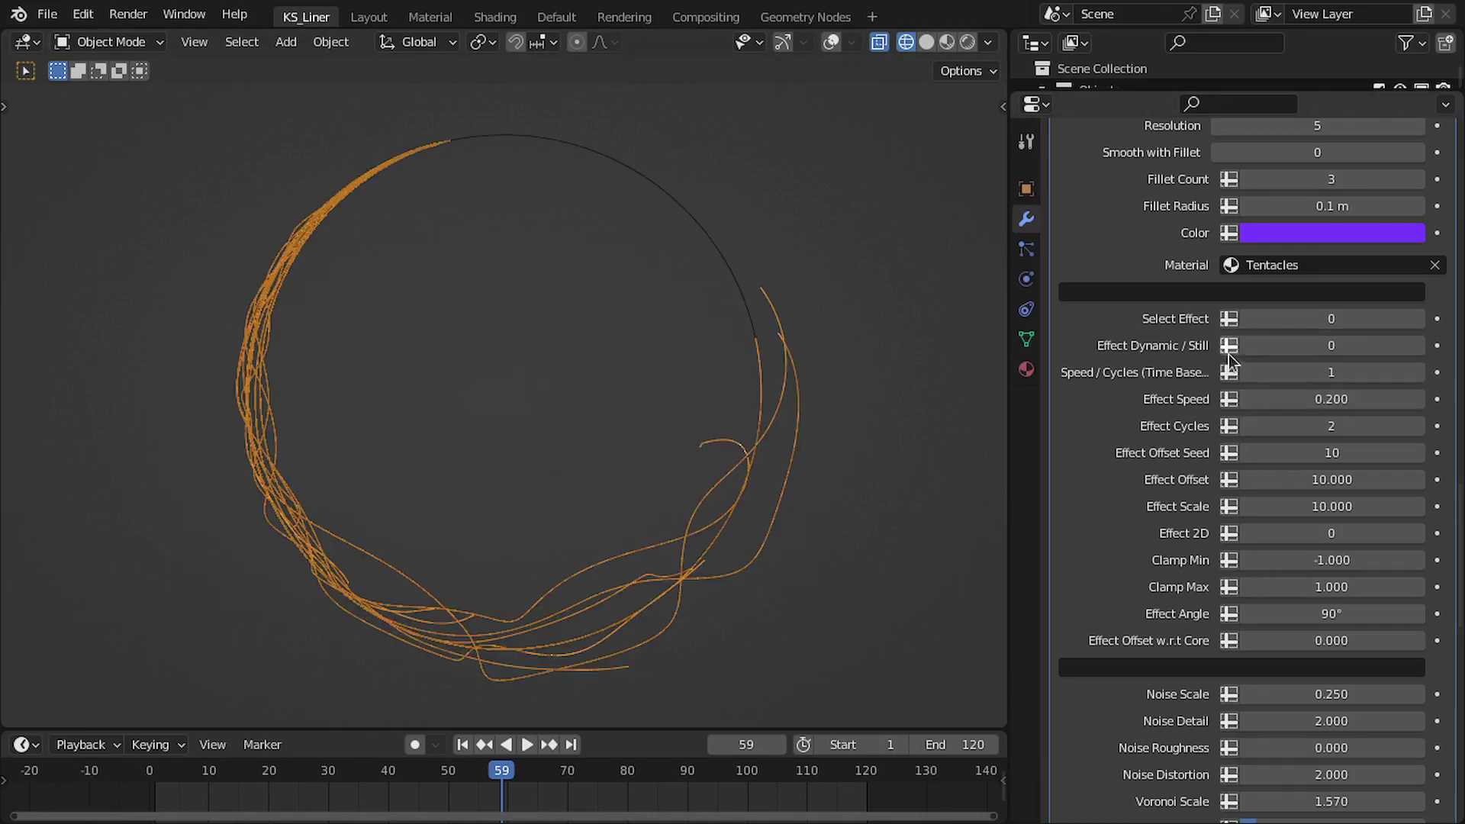
{"action": "scroll", "coordinate": [1155, 395], "scroll_direction": "up", "scroll_amount": 1}
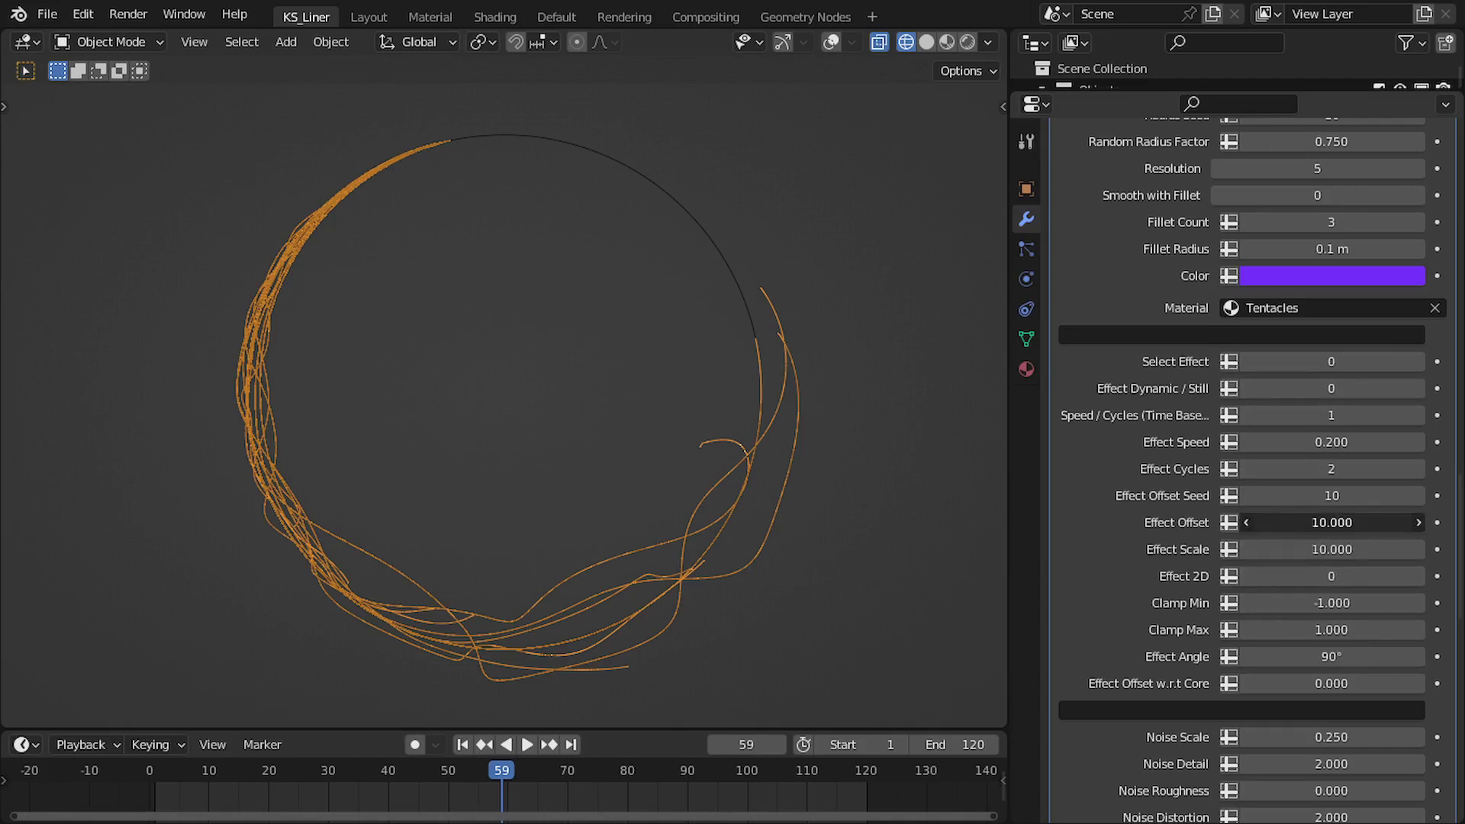
Step: Test Effect Offset values and settle it at 10, then preview Effect Scale and cancel back to 10
{"action": "left_click", "coordinate": [1289, 524]}
{"action": "type", "text": "10.0"}
{"action": "key", "text": "Return"}
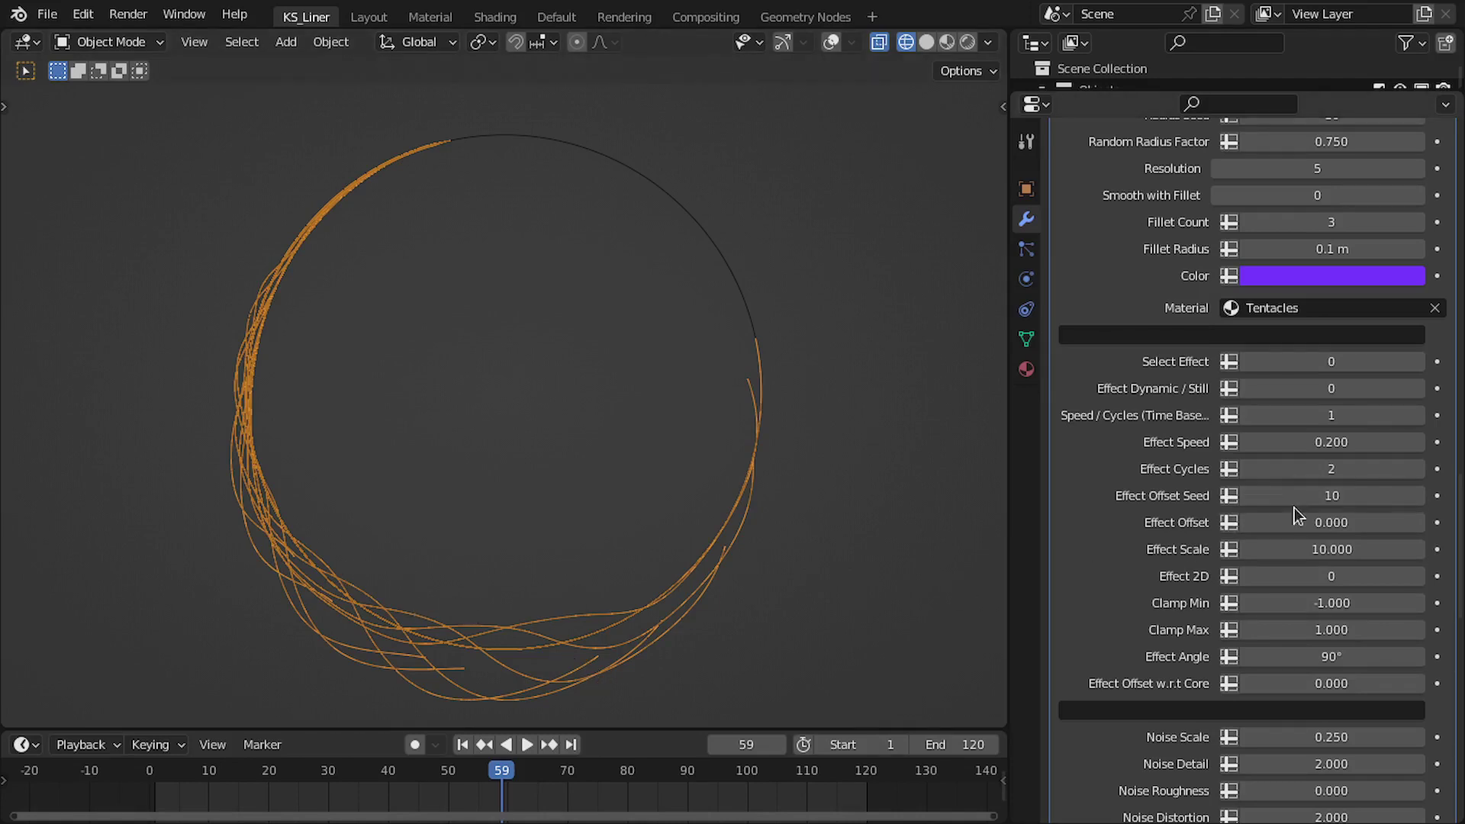
{"action": "left_click_drag", "start_coordinate": [1296, 531], "coordinate": [1435, 531]}
{"action": "left_click_drag", "start_coordinate": [1342, 522], "coordinate": [1453, 522]}
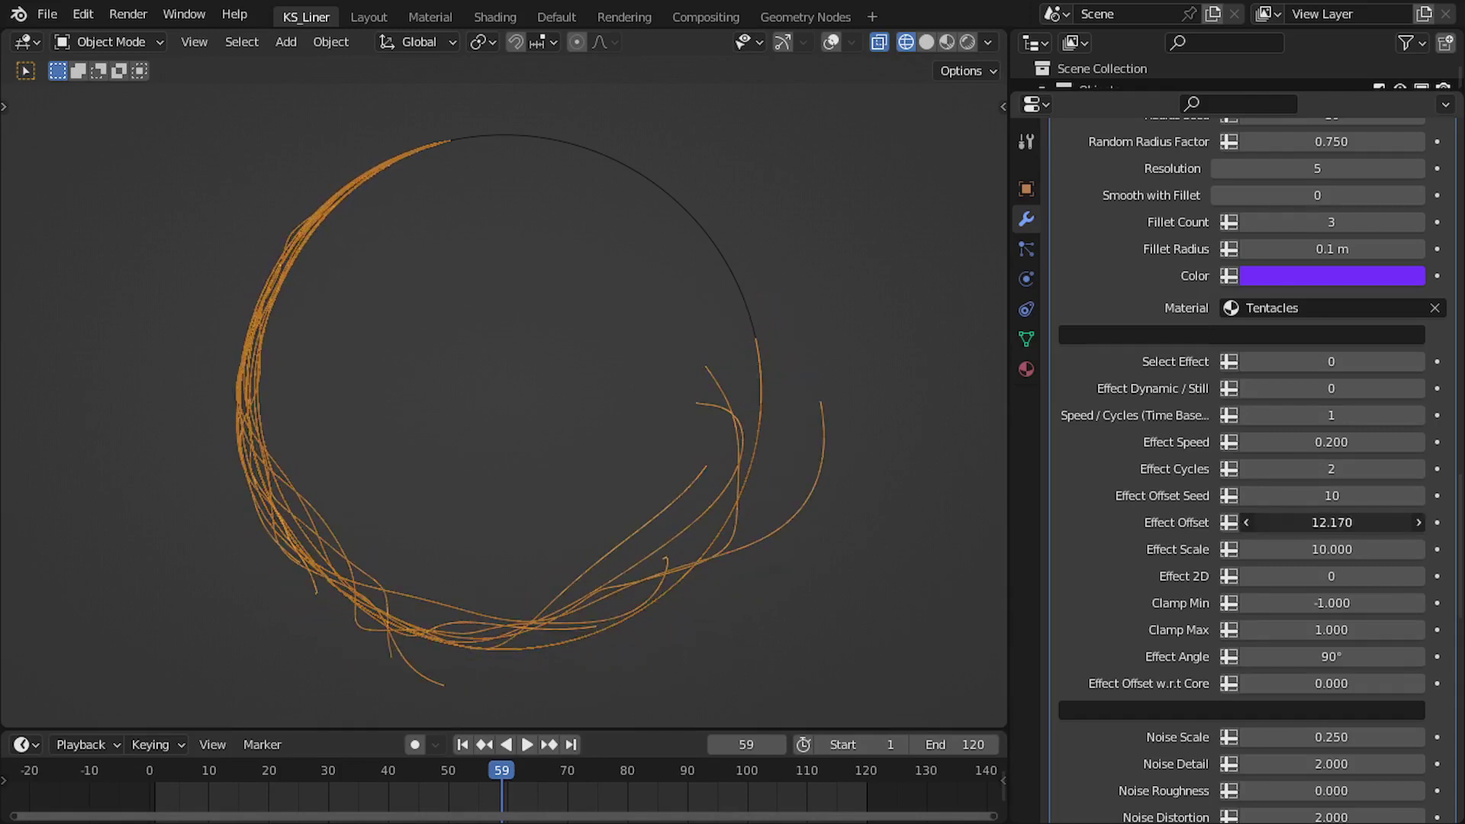
{"action": "left_click", "coordinate": [1331, 522]}
{"action": "type", "text": "10"}
{"action": "key", "text": "Return"}
{"action": "left_click_drag", "start_coordinate": [1325, 548], "coordinate": [1419, 549]}
{"action": "key", "text": "Escape"}
{"action": "scroll", "coordinate": [1221, 591], "scroll_direction": "down", "scroll_amount": 3}
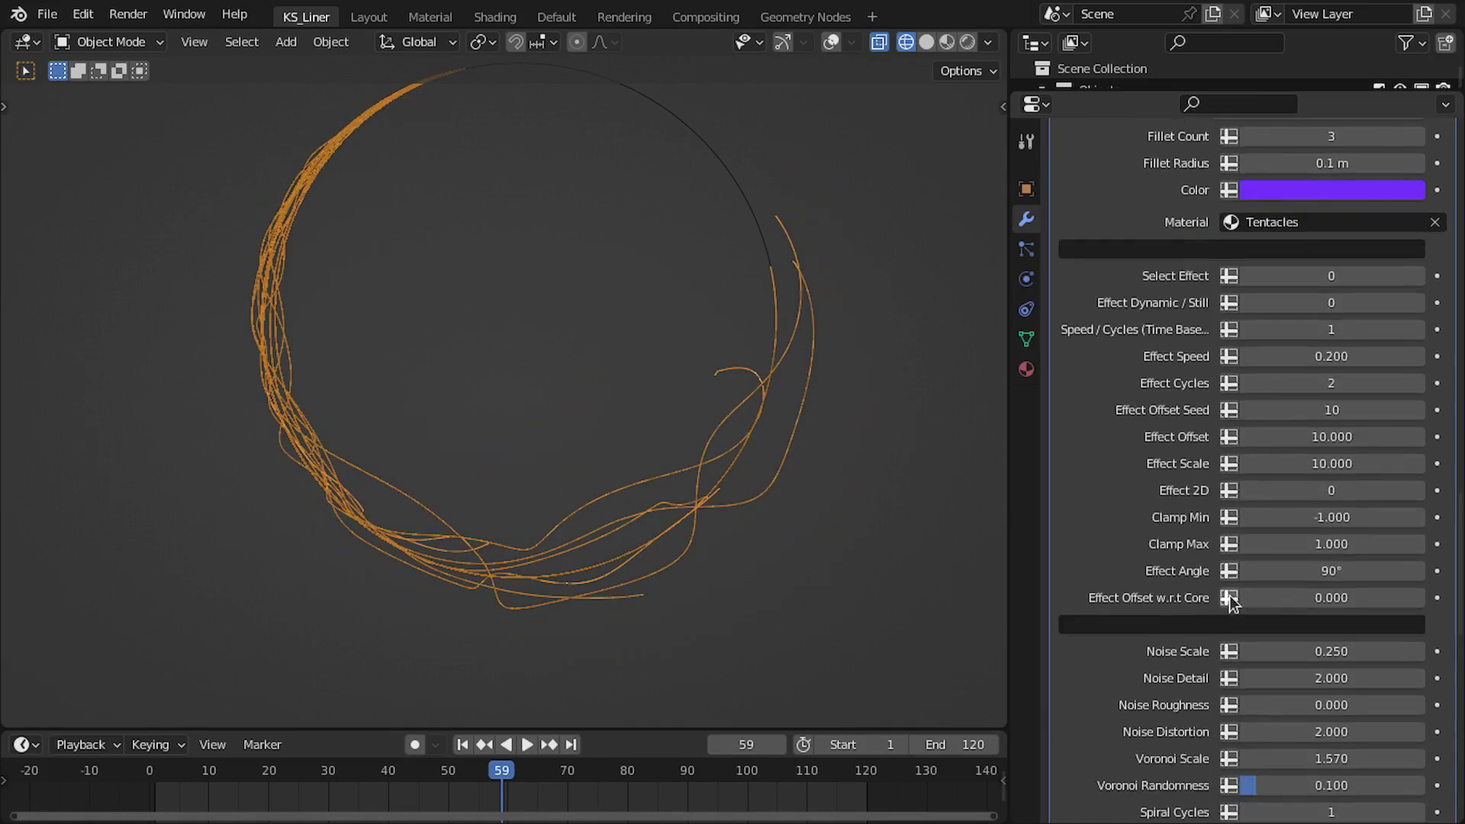
Step: Set Effect 2D to 1 and inspect the tentacles from oblique and camera views
{"action": "scroll", "coordinate": [1229, 513], "scroll_direction": "up", "scroll_amount": 3}
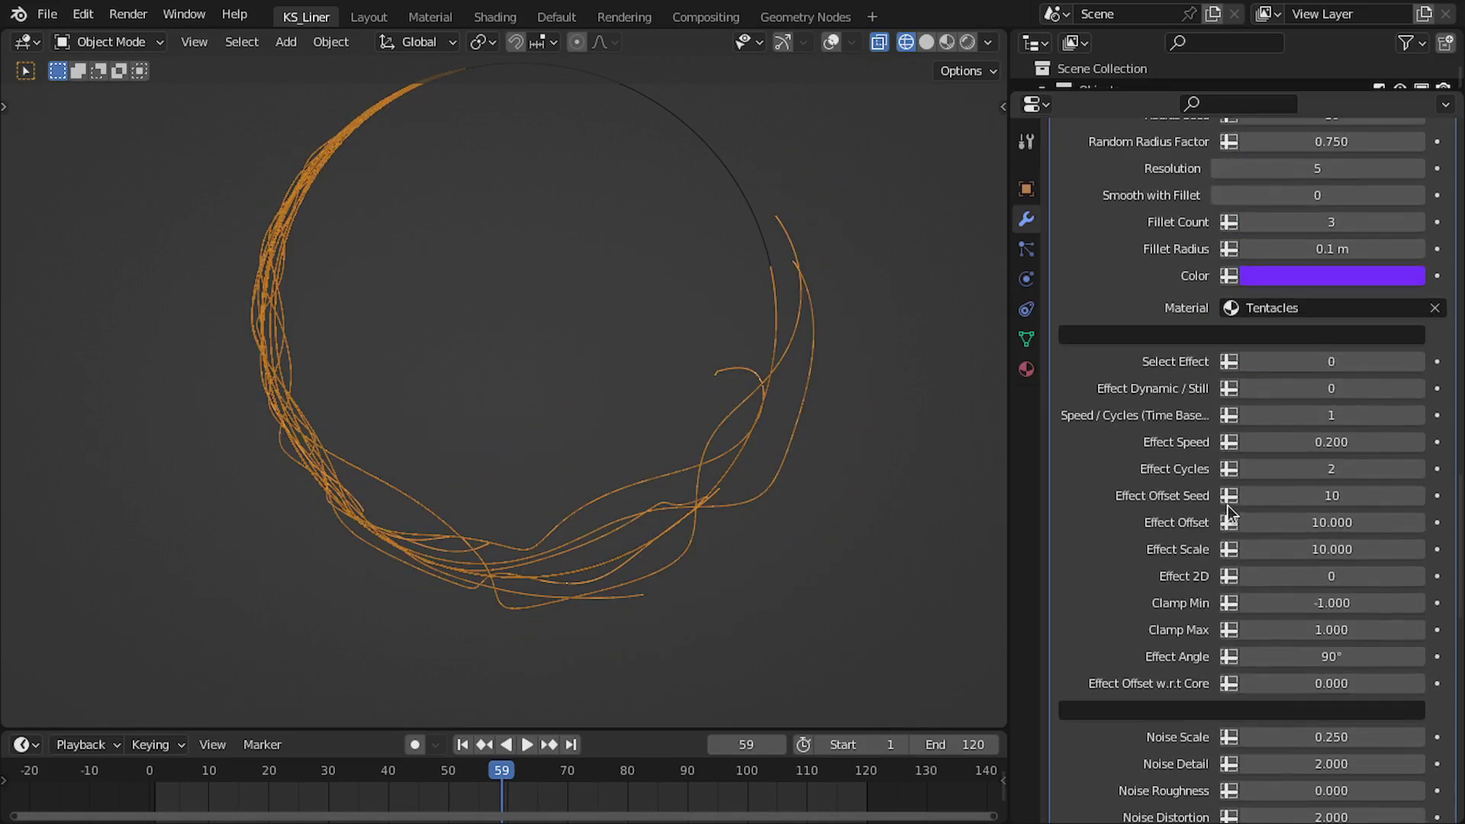
{"action": "middle_click_drag", "start_coordinate": [915, 580], "coordinate": [771, 517]}
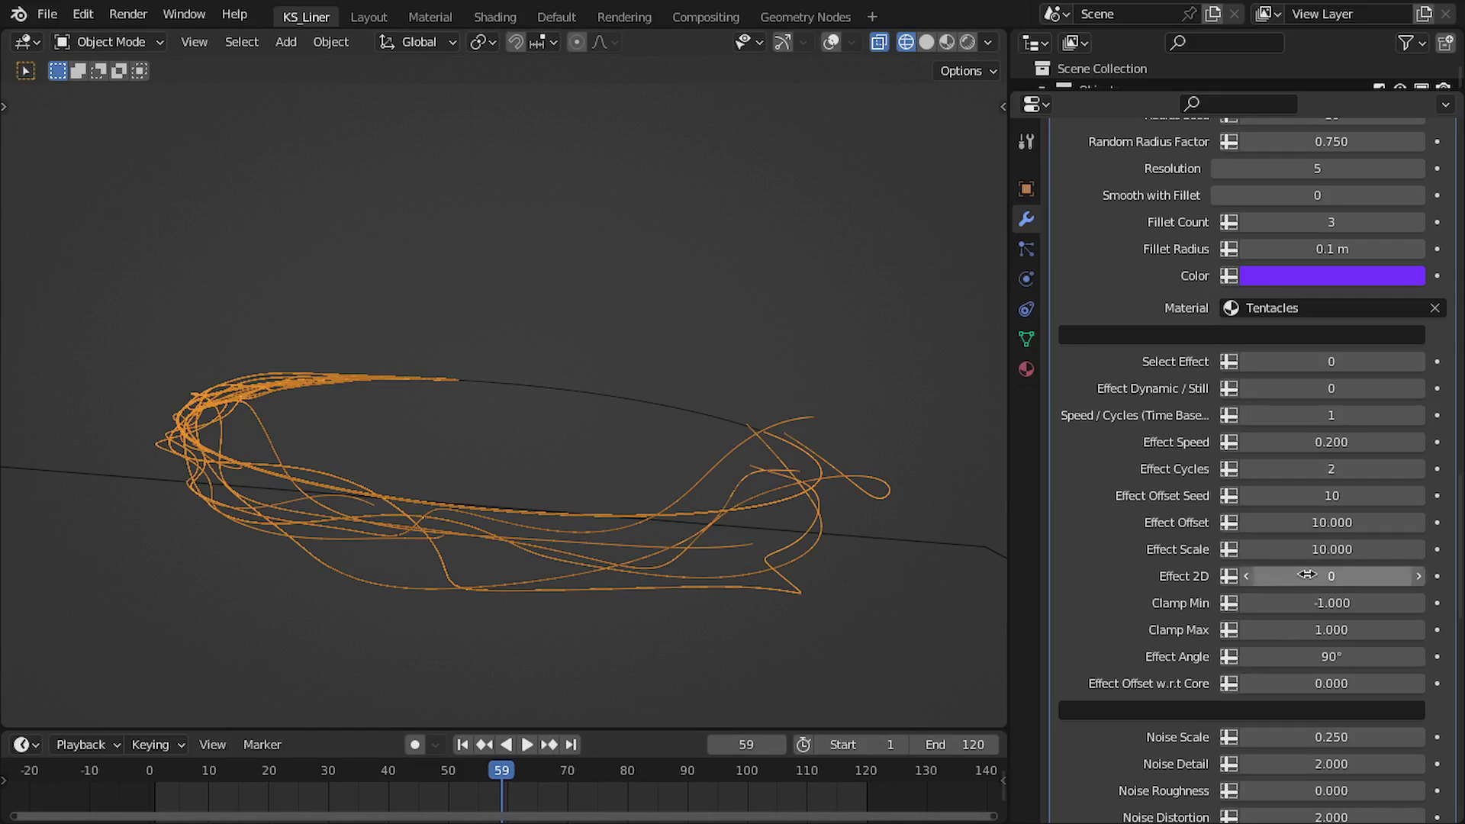
{"action": "left_click", "coordinate": [1417, 577]}
{"action": "middle_click_drag", "start_coordinate": [447, 595], "coordinate": [447, 499]}
{"action": "middle_click_drag", "start_coordinate": [626, 523], "coordinate": [591, 520]}
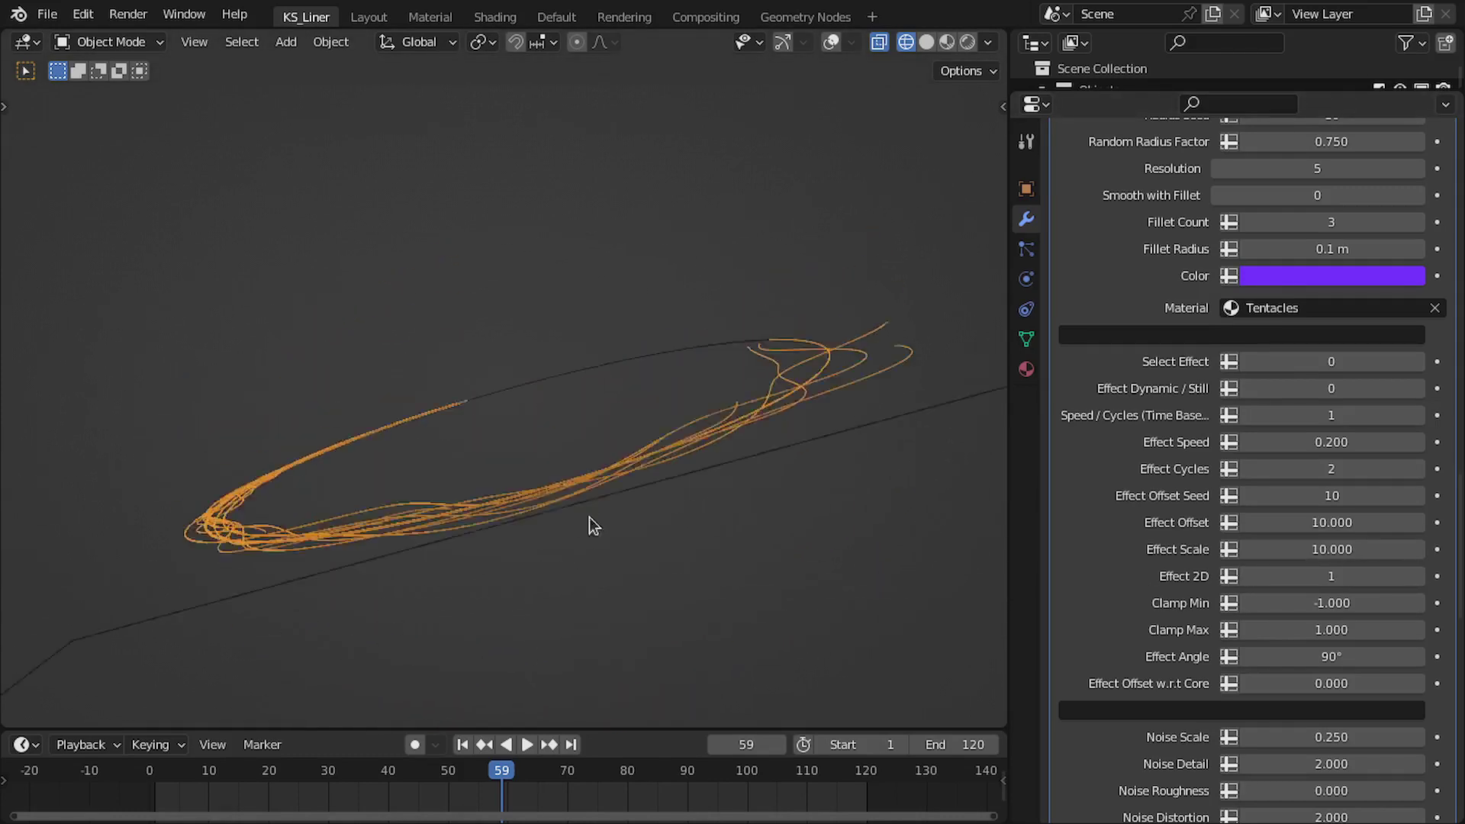
{"action": "key", "text": "KP_0"}
{"action": "scroll", "coordinate": [721, 540], "scroll_direction": "up", "scroll_amount": 2}
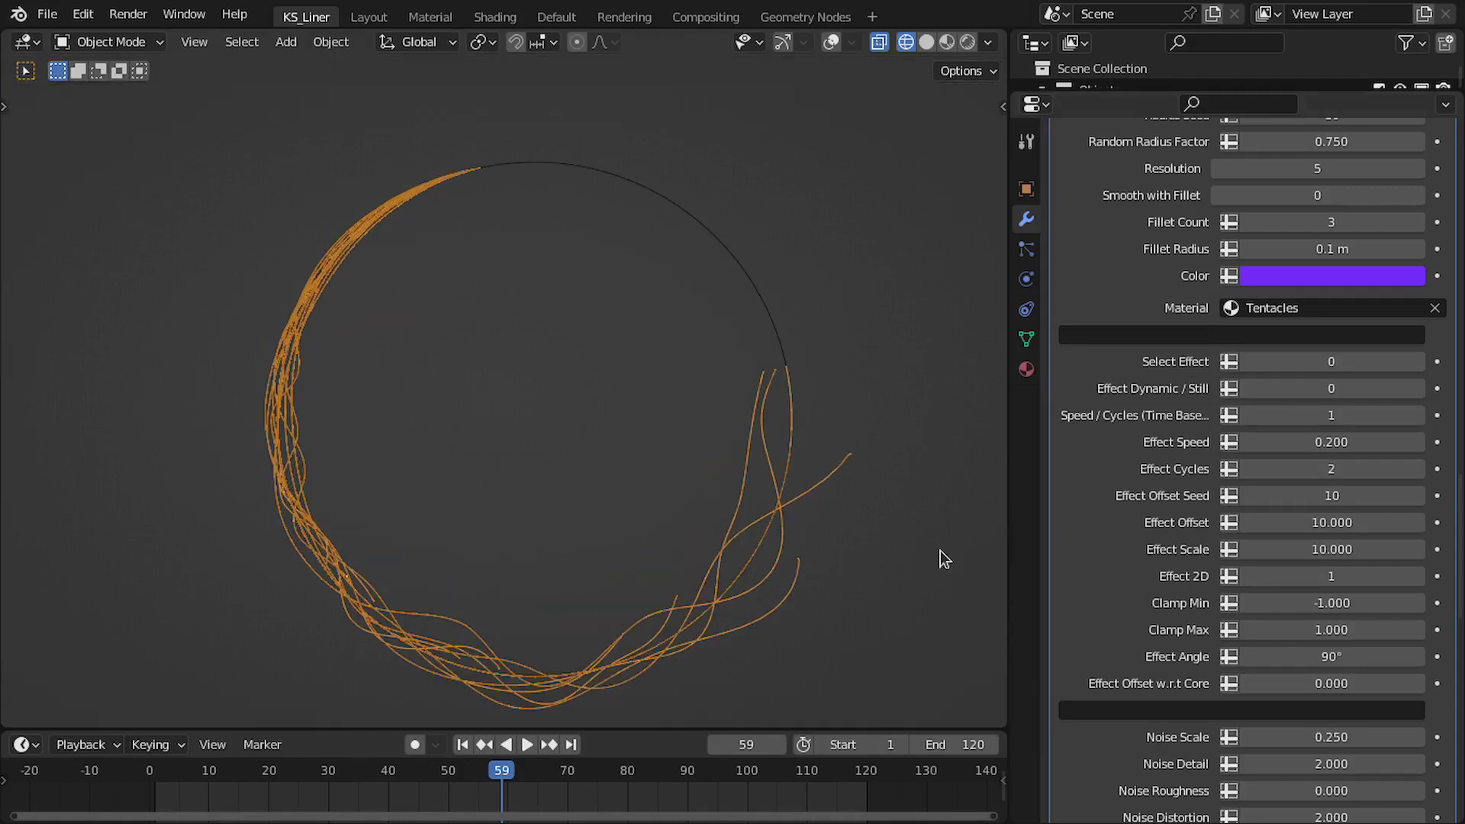
{"action": "scroll", "coordinate": [749, 572], "scroll_direction": "up", "scroll_amount": 2}
Step: Experiment with Effect Offset w.r.t Core and Effect Angle values on the 2D tentacles
{"action": "mouse_move", "coordinate": [1348, 684]}
{"action": "left_mouse_down"}
{"action": "mouse_move", "coordinate": [1396, 683]}
{"action": "mouse_move", "coordinate": [1331, 683]}
{"action": "left_mouse_up"}
{"action": "key", "text": "KP_0"}
{"action": "middle_click_drag", "start_coordinate": [730, 532], "coordinate": [607, 445]}
{"action": "scroll", "coordinate": [607, 445], "scroll_direction": "up", "scroll_amount": 3}
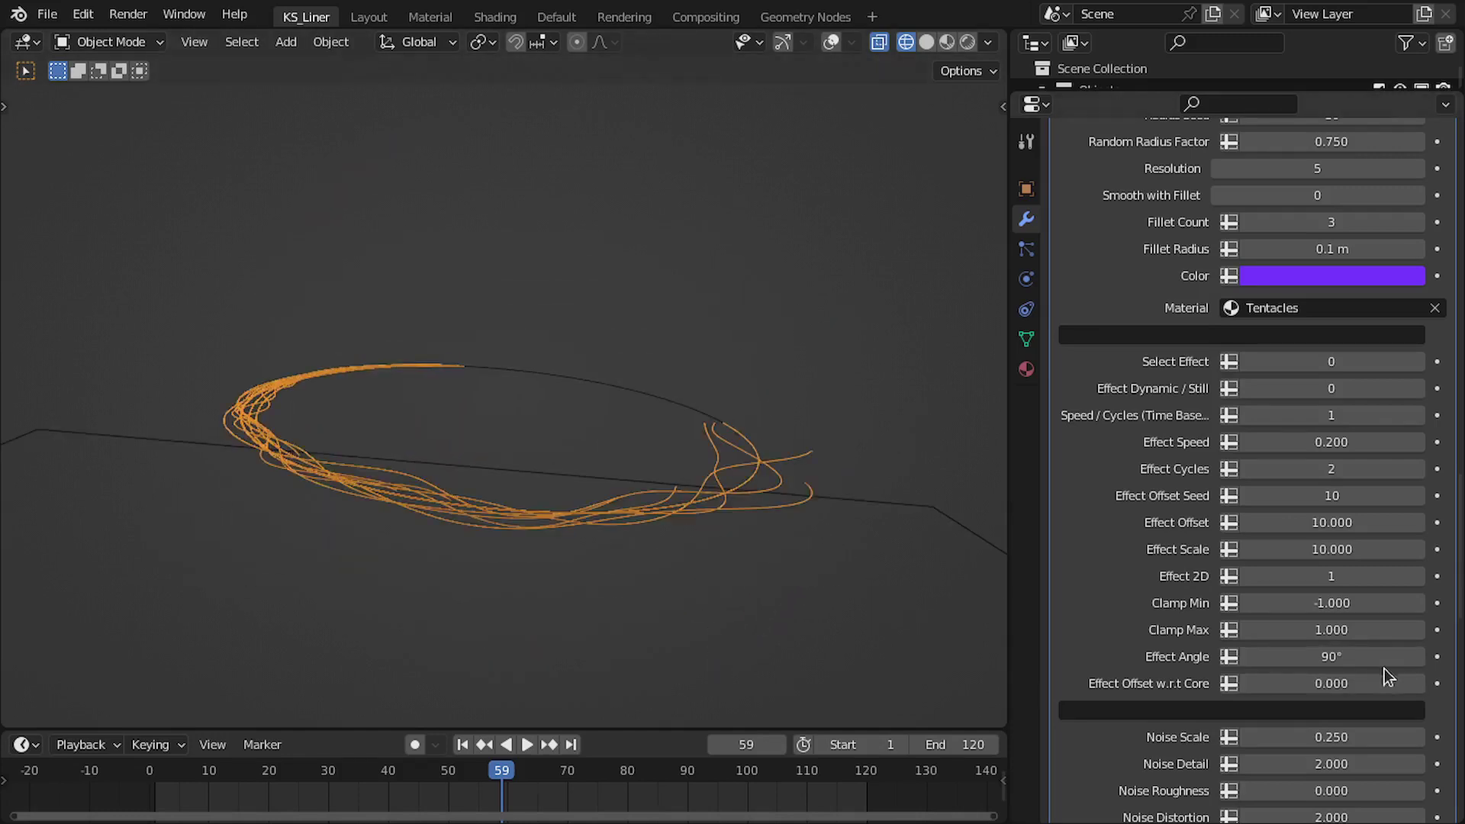
{"action": "left_click_drag", "start_coordinate": [1318, 653], "coordinate": [1335, 652]}
{"action": "left_click", "coordinate": [1316, 649]}
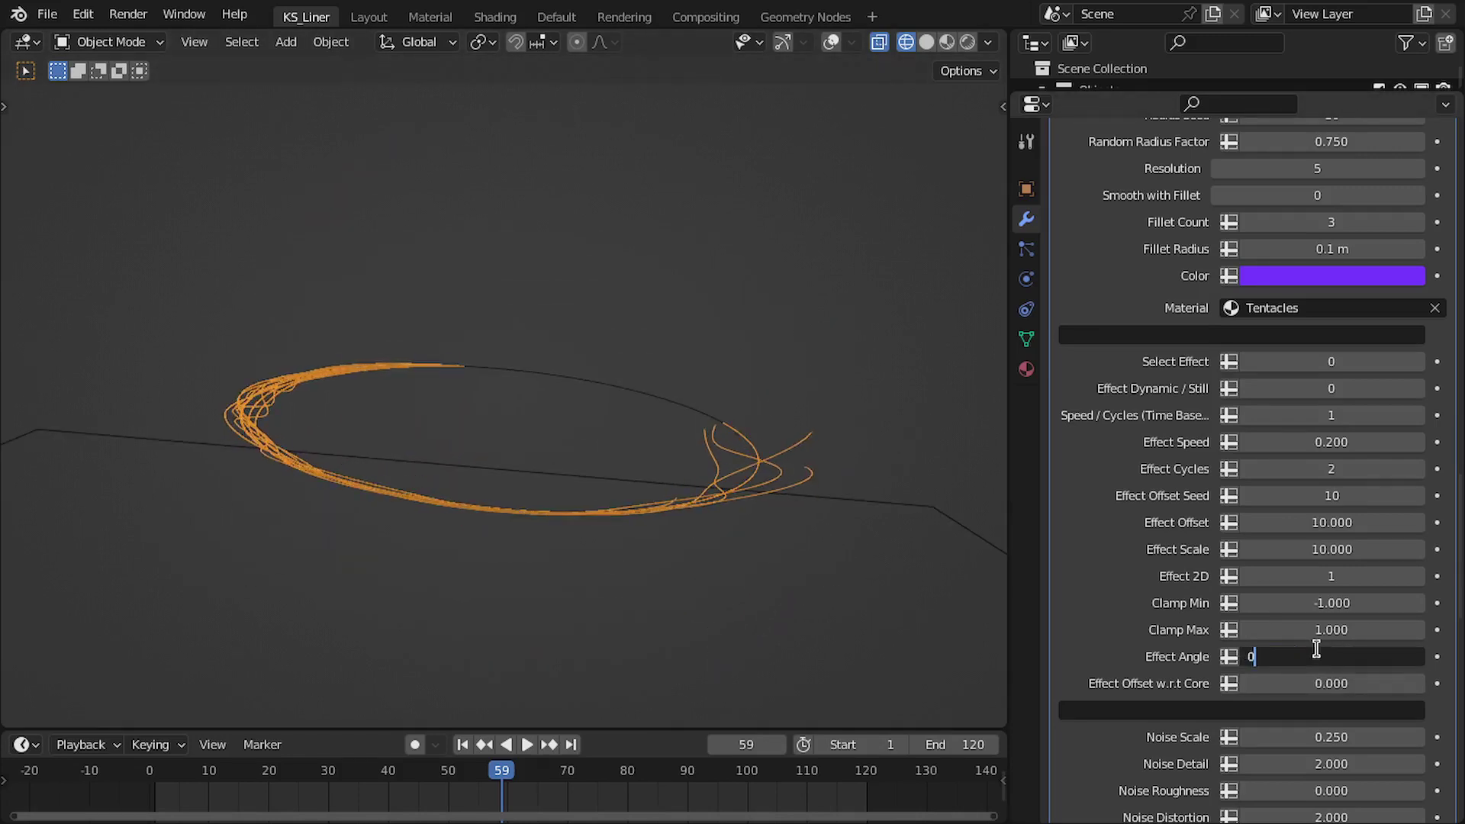
{"action": "key", "text": "Return"}
{"action": "middle_click_drag", "start_coordinate": [580, 488], "coordinate": [367, 478]}
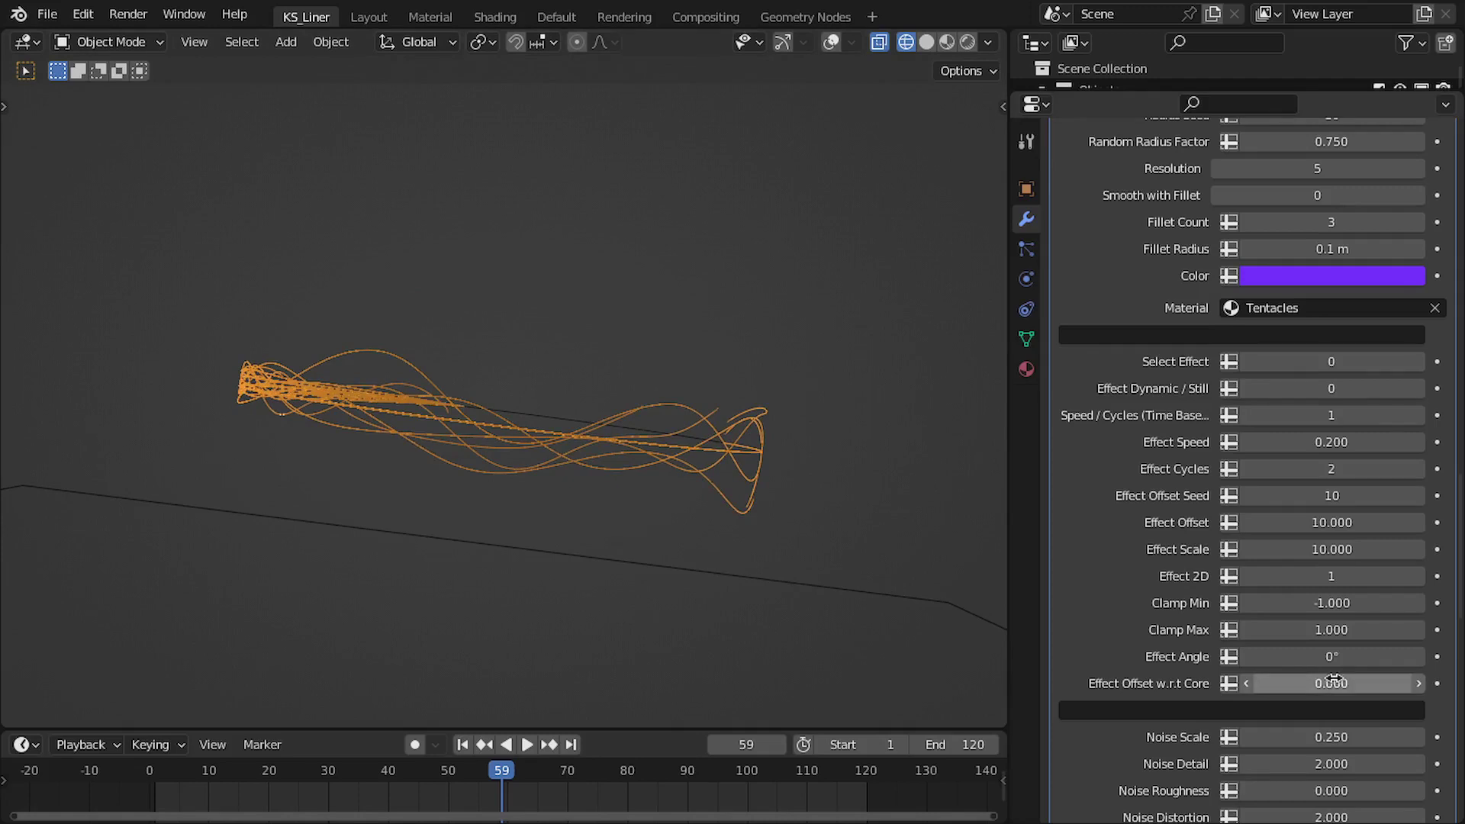
{"action": "left_click_drag", "start_coordinate": [1333, 678], "coordinate": [1292, 678]}
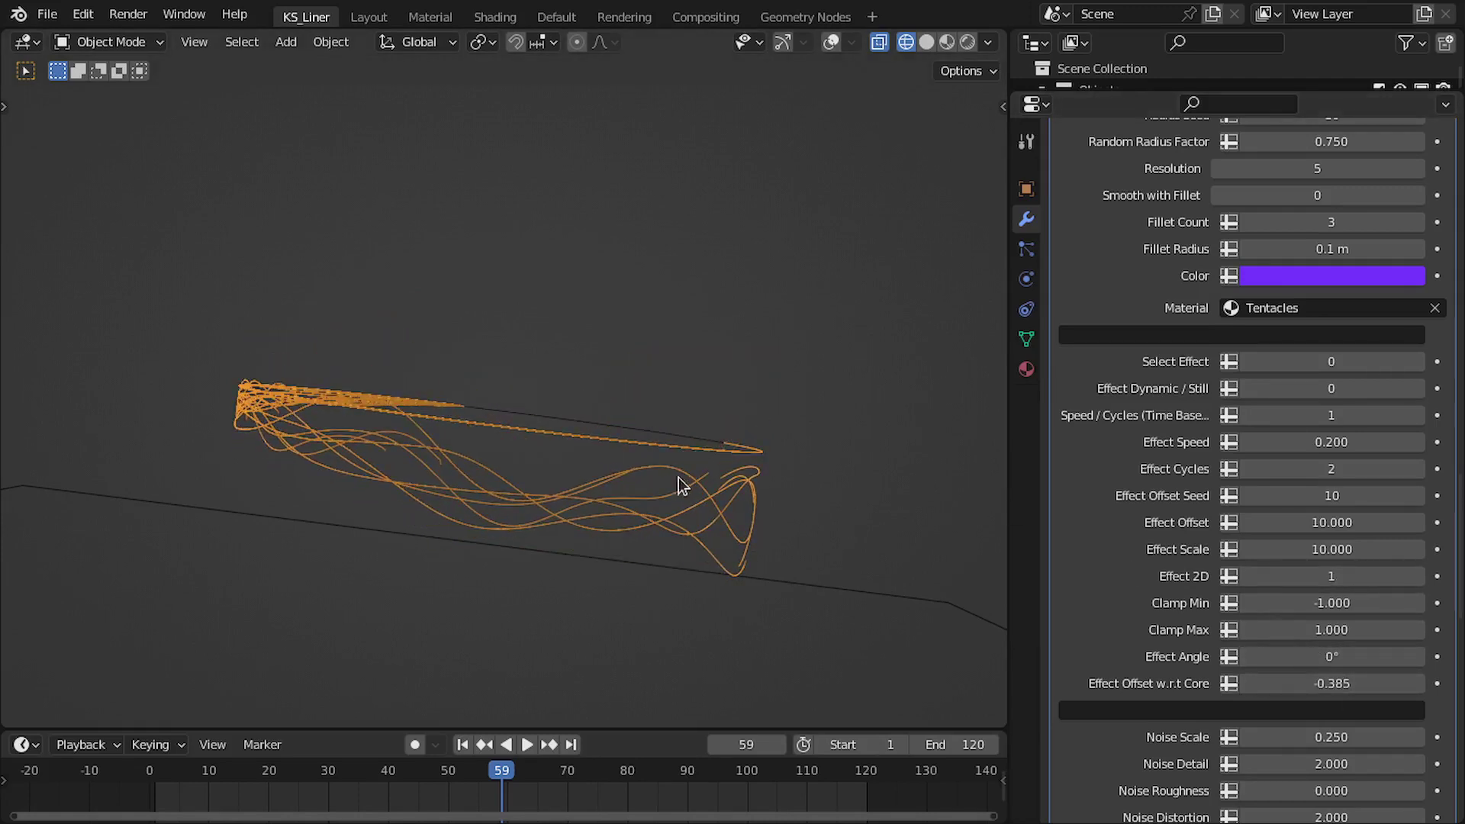
{"action": "middle_click_drag", "start_coordinate": [633, 456], "coordinate": [603, 506]}
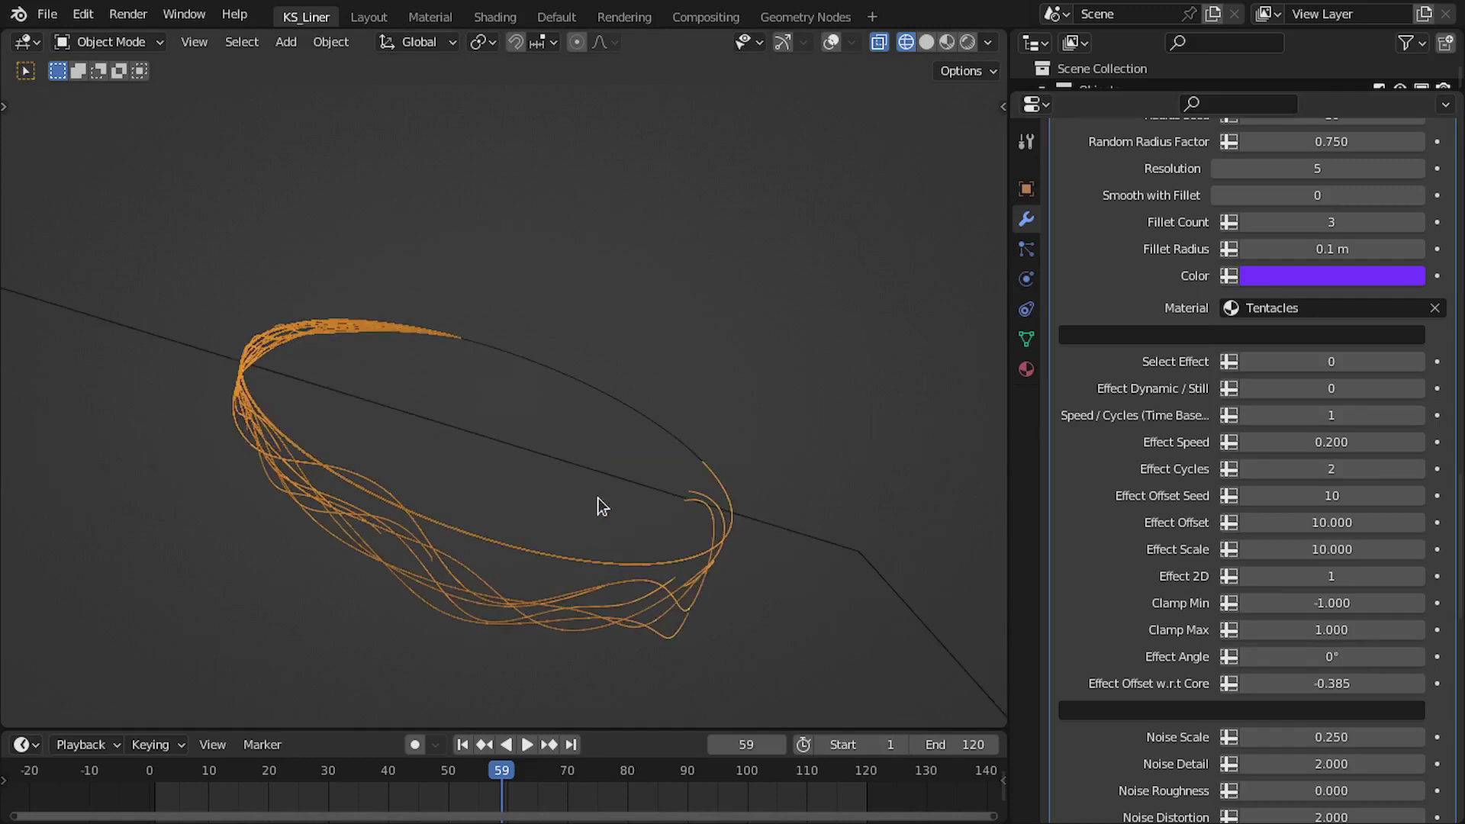
Step: From a top view, restore Effect Angle to 90° and Effect Offset w.r.t Core to 0
{"action": "key", "text": "KP_7"}
{"action": "left_click", "coordinate": [1320, 683]}
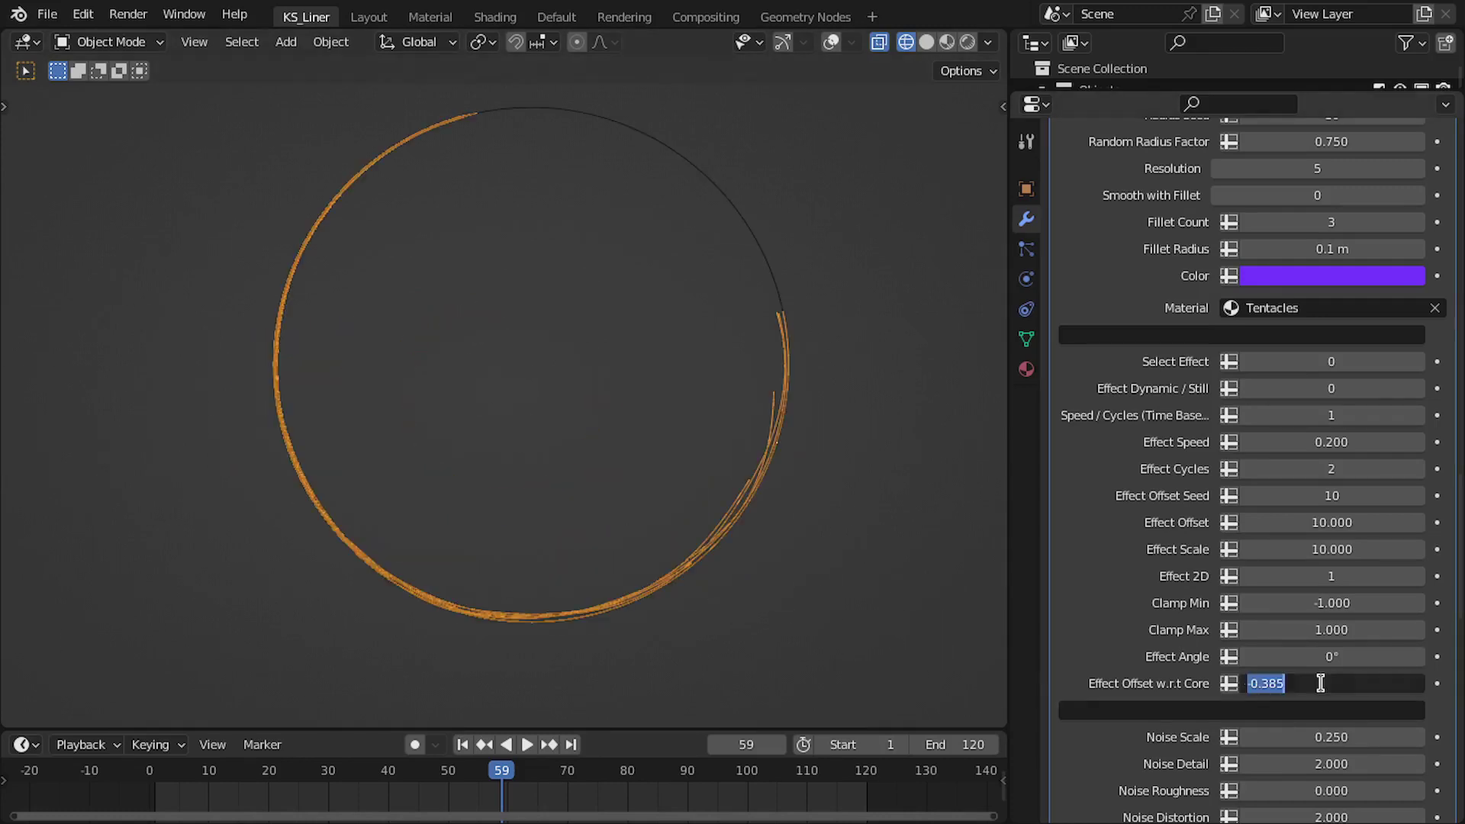
{"action": "type", "text": "90"}
{"action": "key", "text": "Return"}
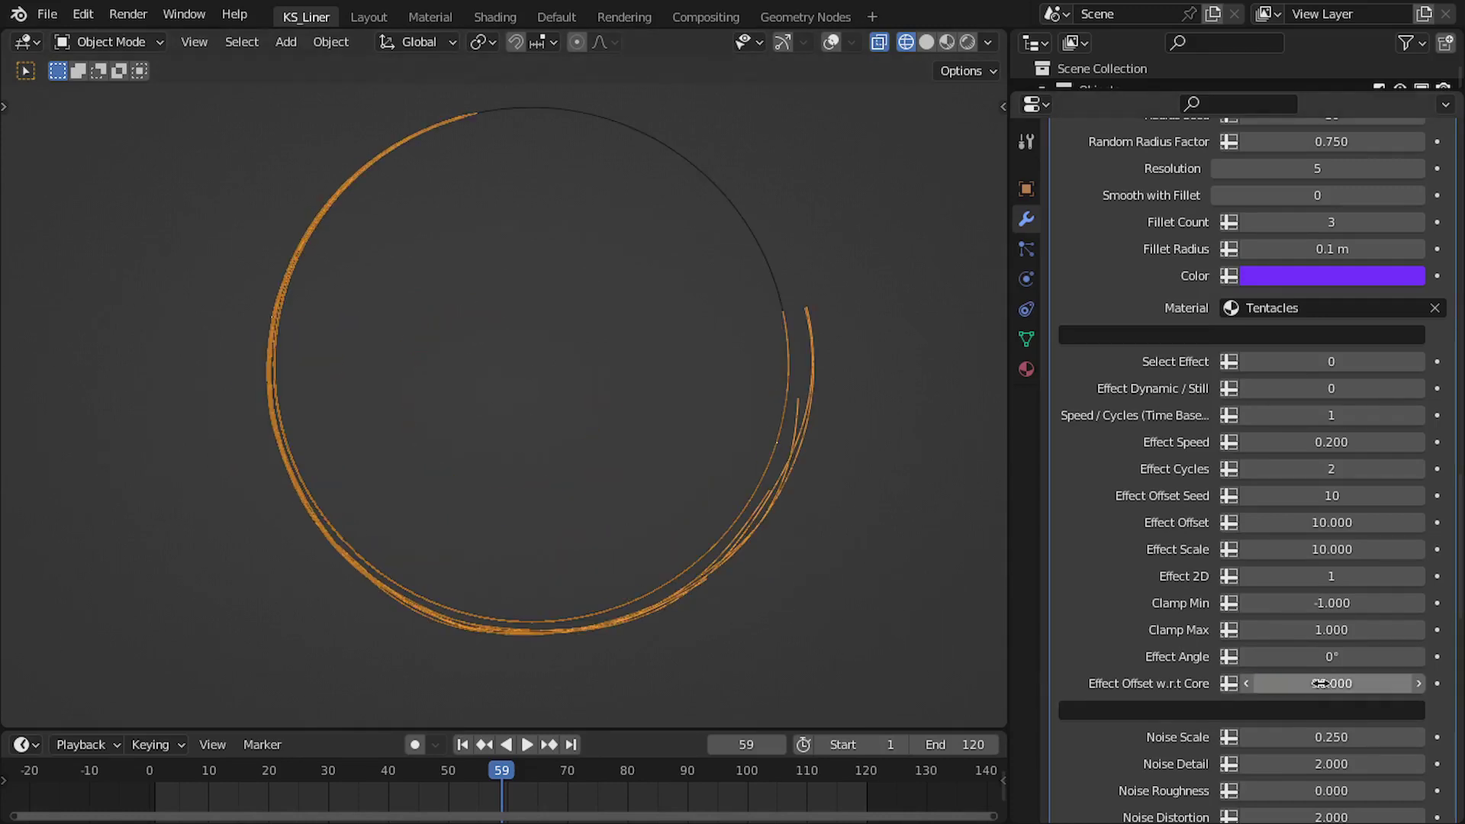
{"action": "key", "text": "ctrl+c"}
{"action": "key", "text": "BackSpace"}
{"action": "key", "text": "ctrl+v"}
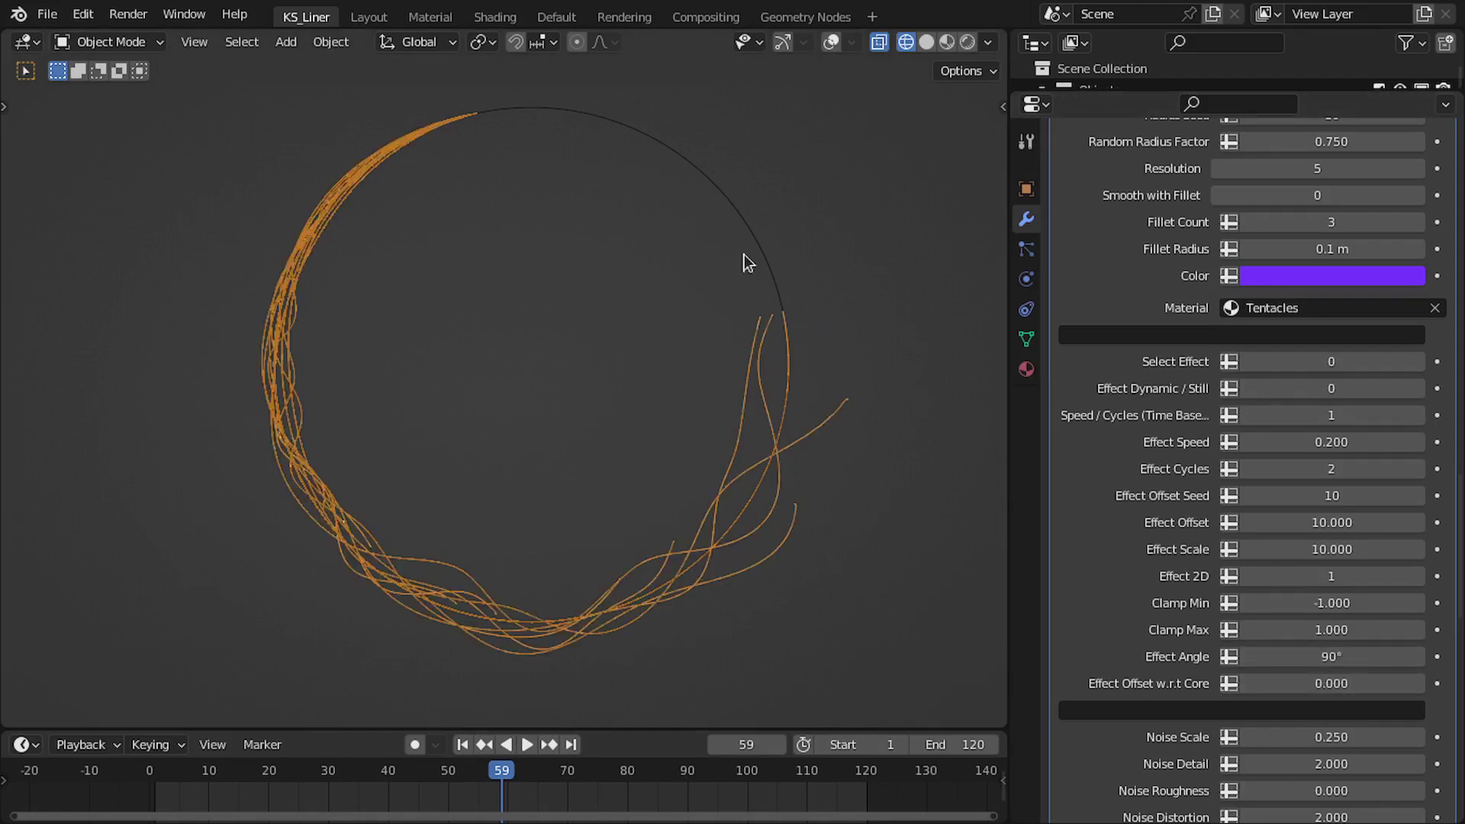
Step: Test a lower Clamp Max, reselect the tentacle curves, and preview playback to frame 99
{"action": "scroll", "coordinate": [866, 621], "scroll_direction": "up", "scroll_amount": 2}
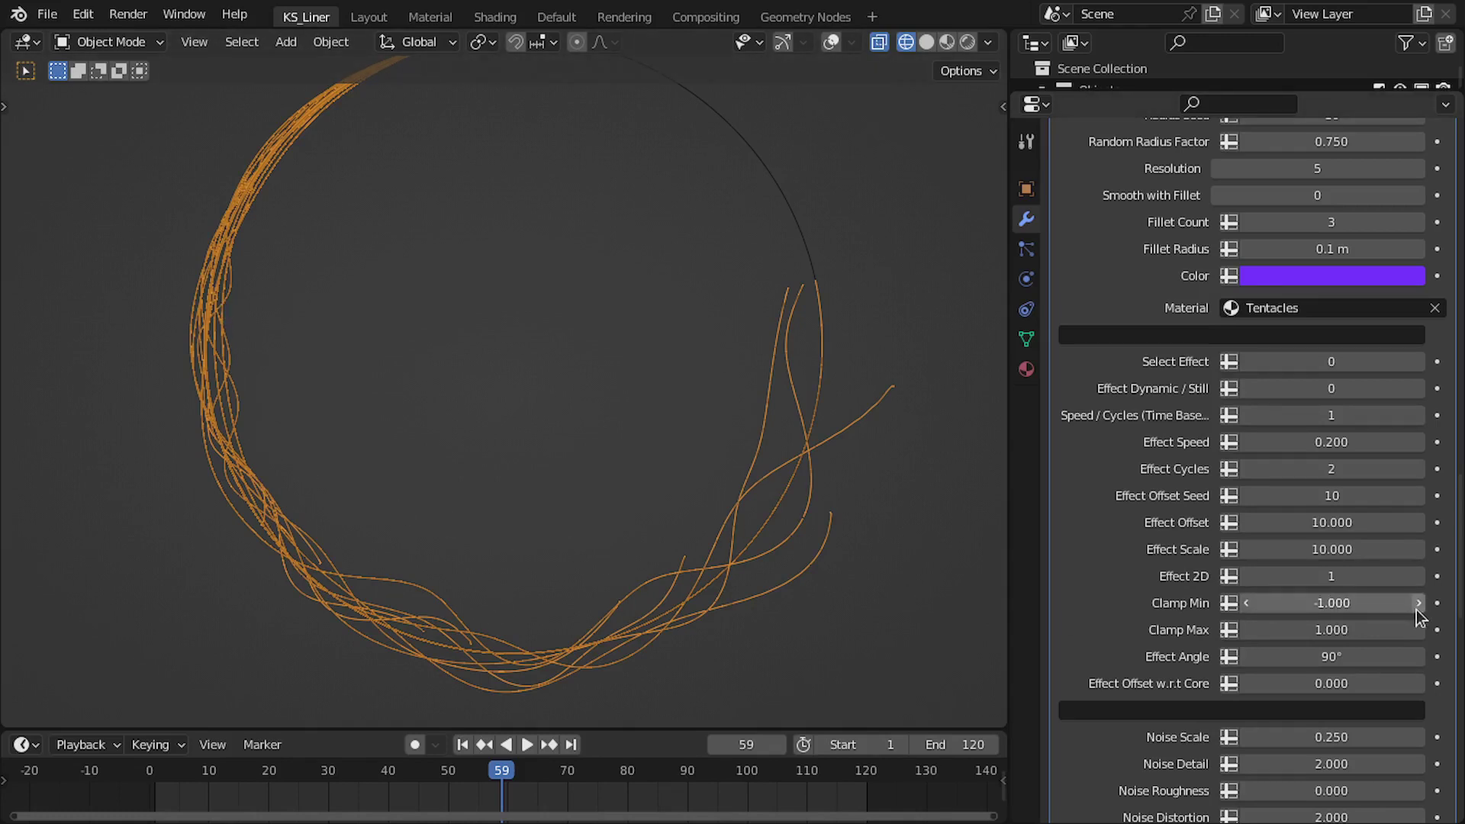
{"action": "left_click_drag", "start_coordinate": [1358, 629], "coordinate": [1326, 629]}
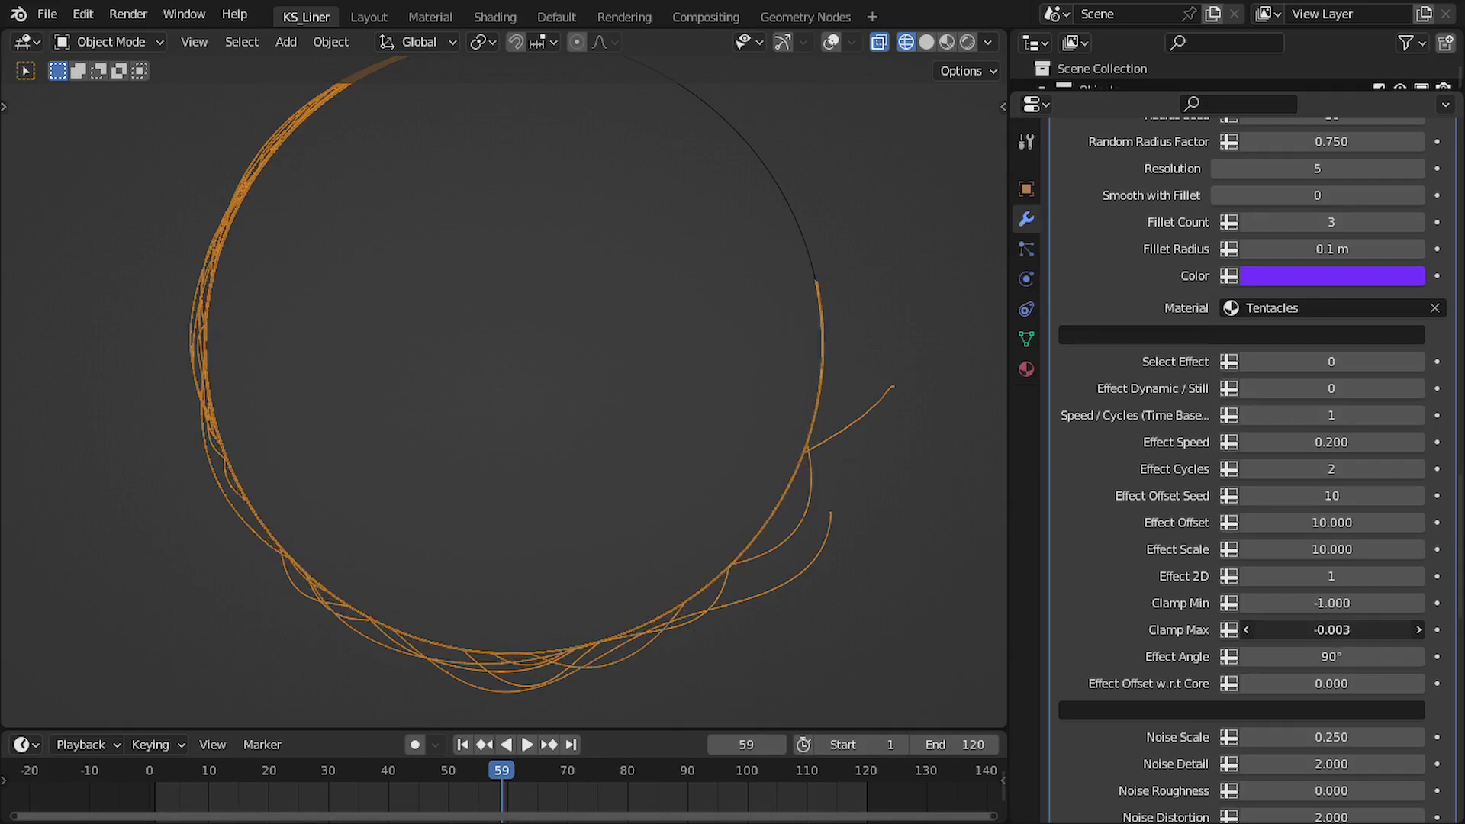
{"action": "left_click", "coordinate": [1355, 629]}
{"action": "left_click", "coordinate": [789, 176]}
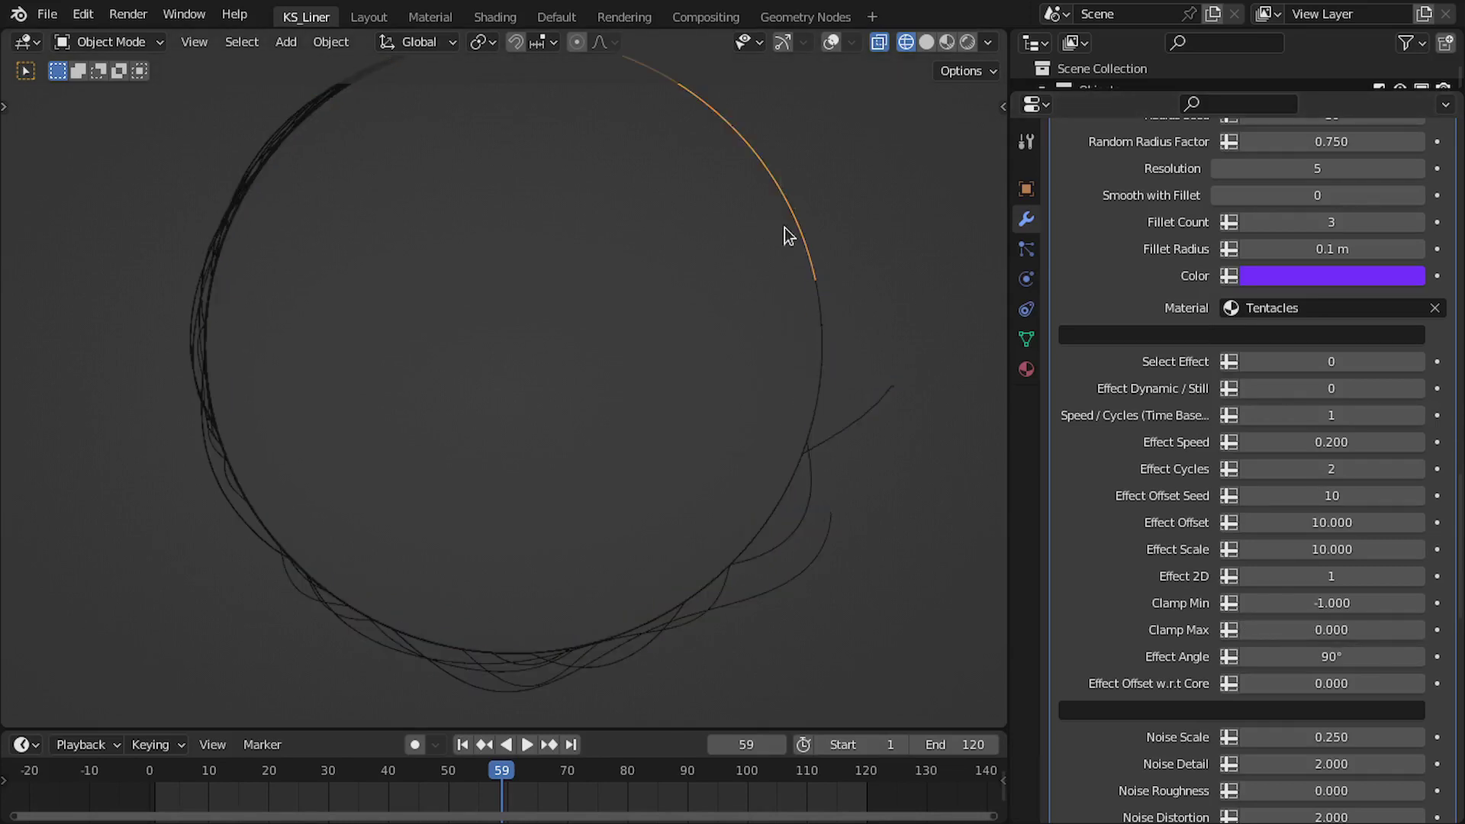
{"action": "left_click", "coordinate": [817, 377]}
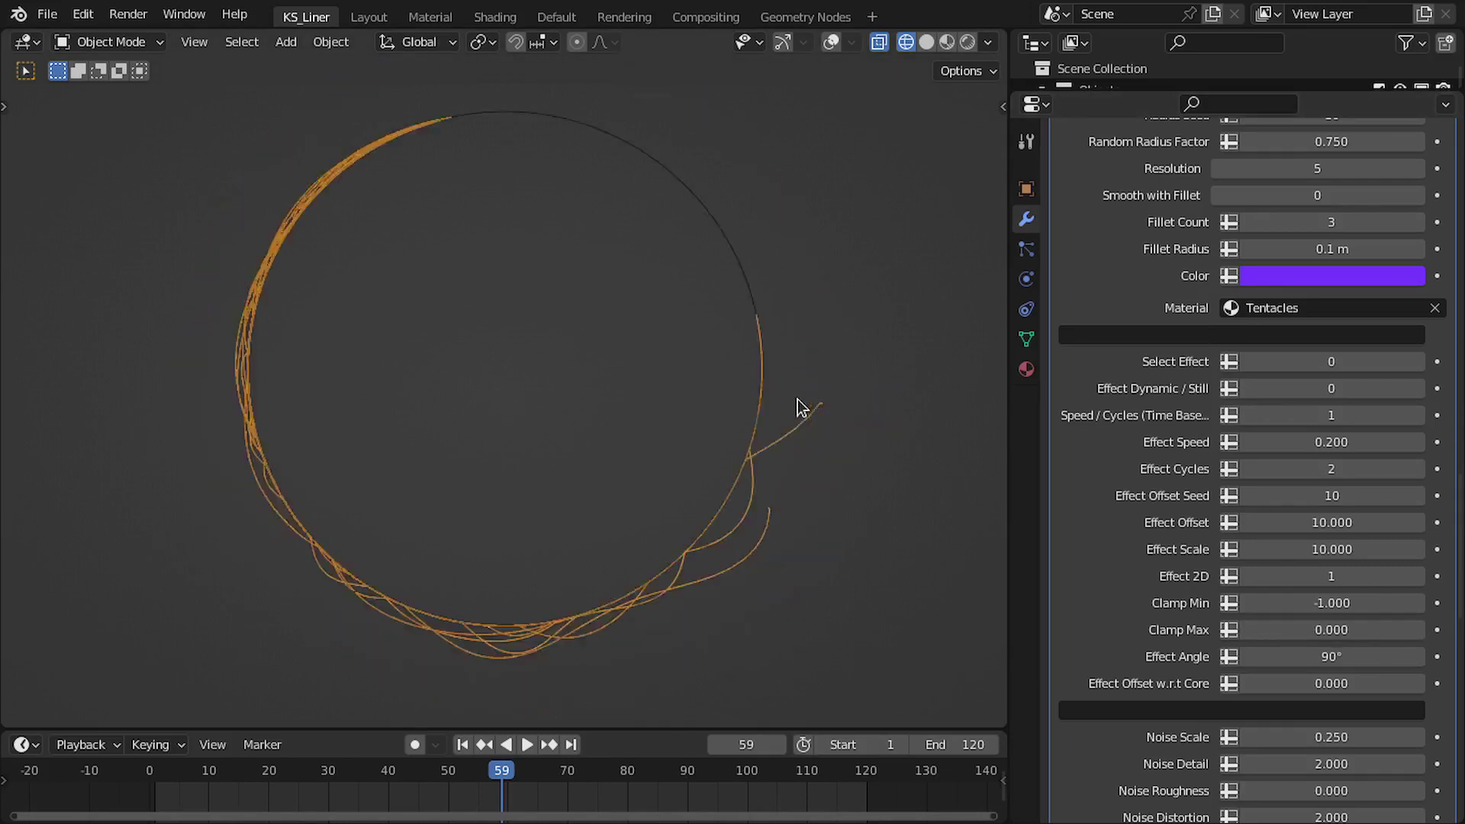
{"action": "key", "text": "space"}
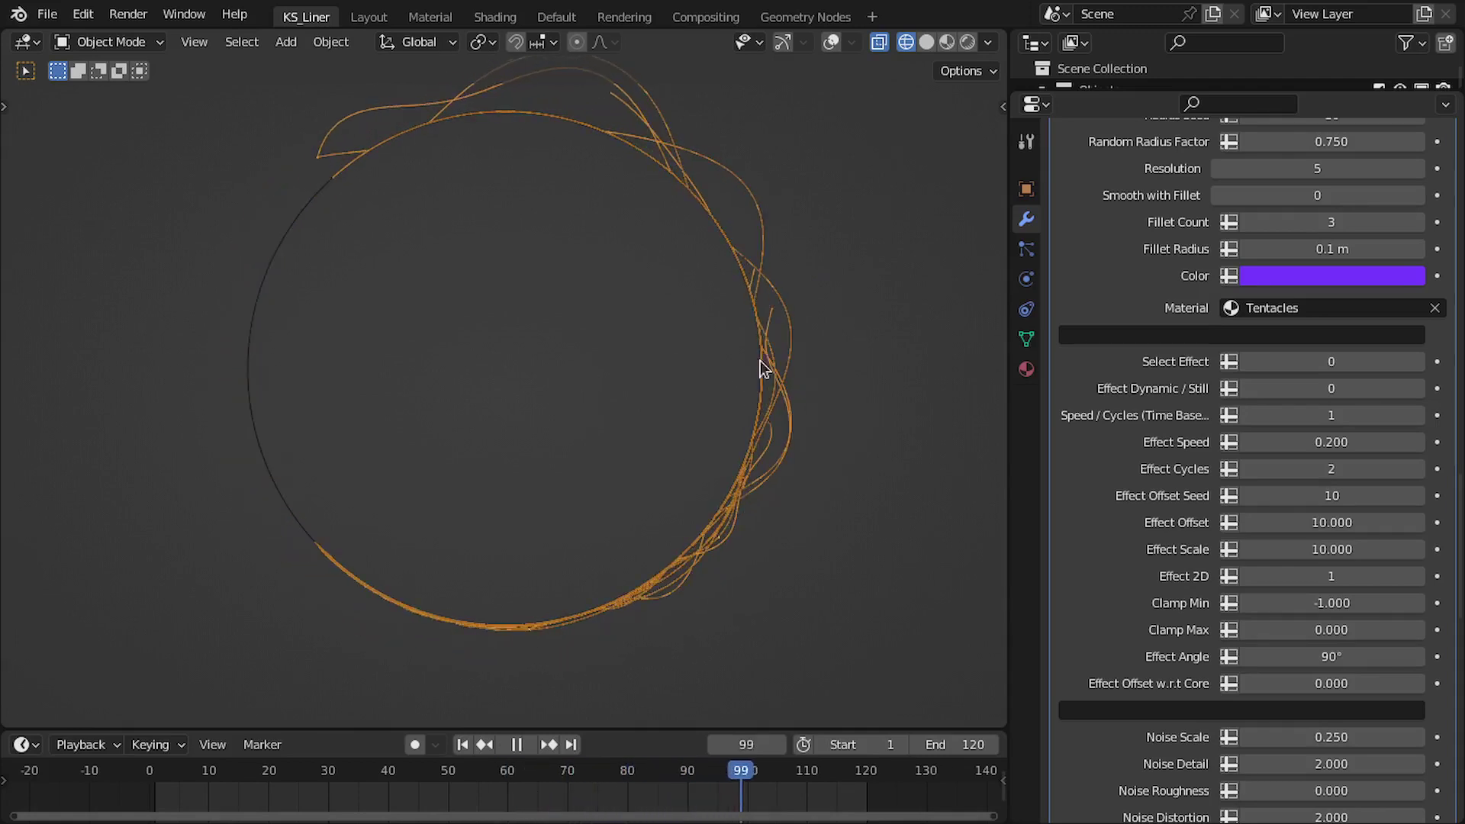
{"action": "key", "text": "space"}
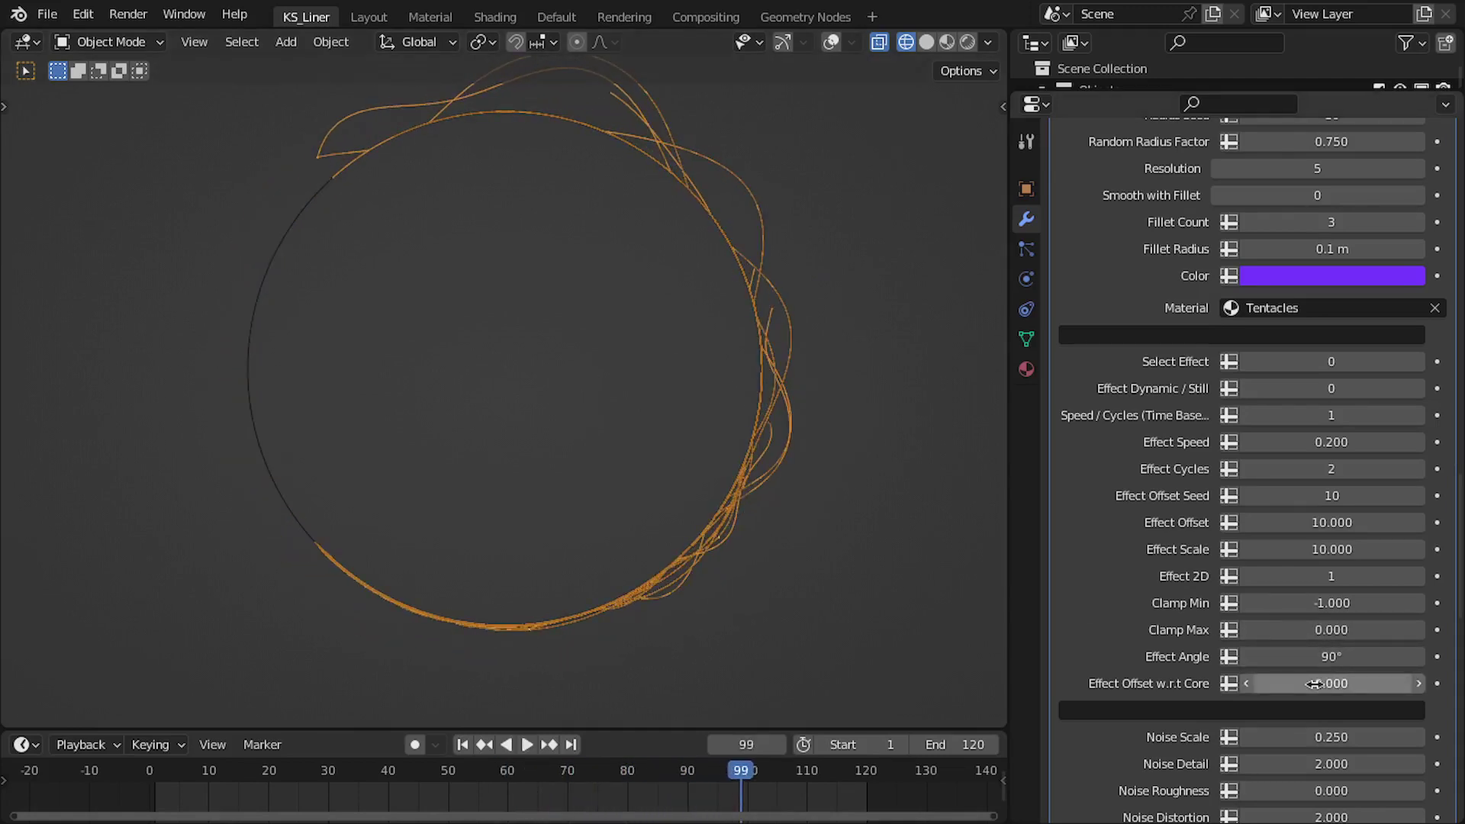
Step: Try Effect Offset w.r.t Core around 0.064 and an Effect Angle of 0°, then replay
{"action": "mouse_move", "coordinate": [1313, 684]}
{"action": "left_mouse_down"}
{"action": "mouse_move", "coordinate": [1337, 683]}
{"action": "mouse_move", "coordinate": [1297, 683]}
{"action": "mouse_move", "coordinate": [1331, 683]}
{"action": "left_mouse_up"}
{"action": "middle_click_drag", "start_coordinate": [605, 562], "coordinate": [602, 460]}
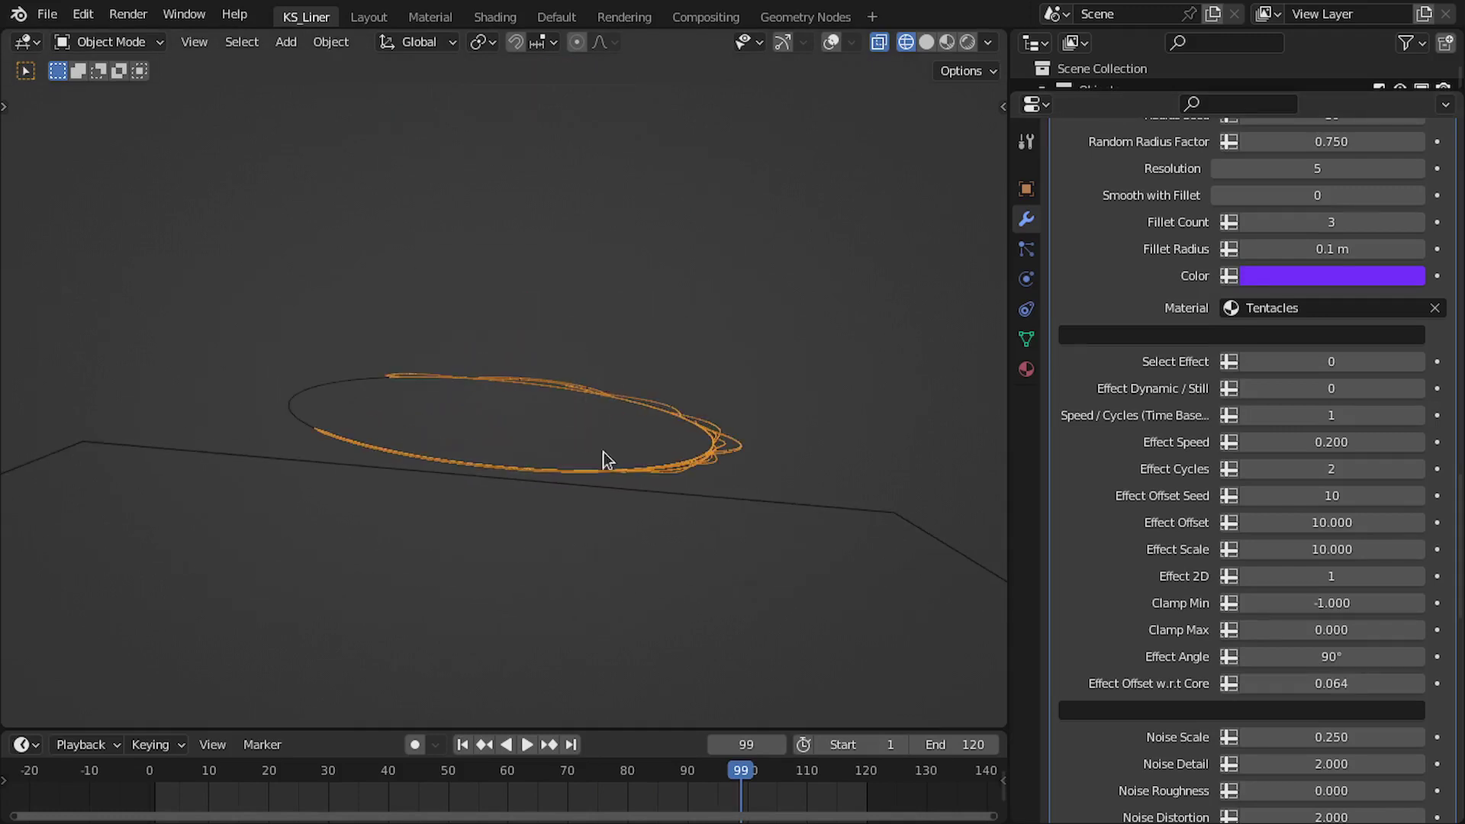
{"action": "left_click", "coordinate": [1374, 657]}
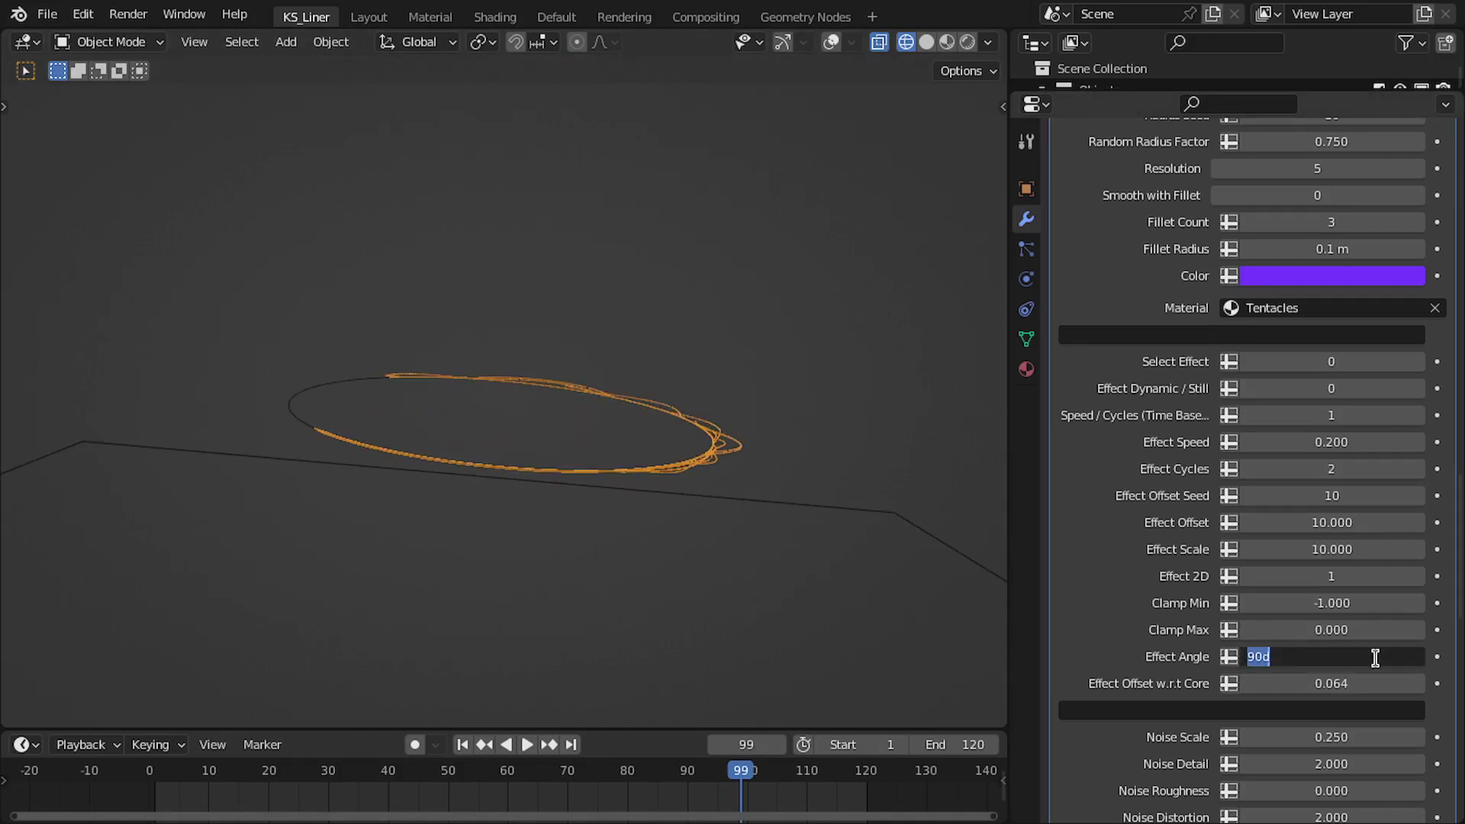
{"action": "key", "text": "Return"}
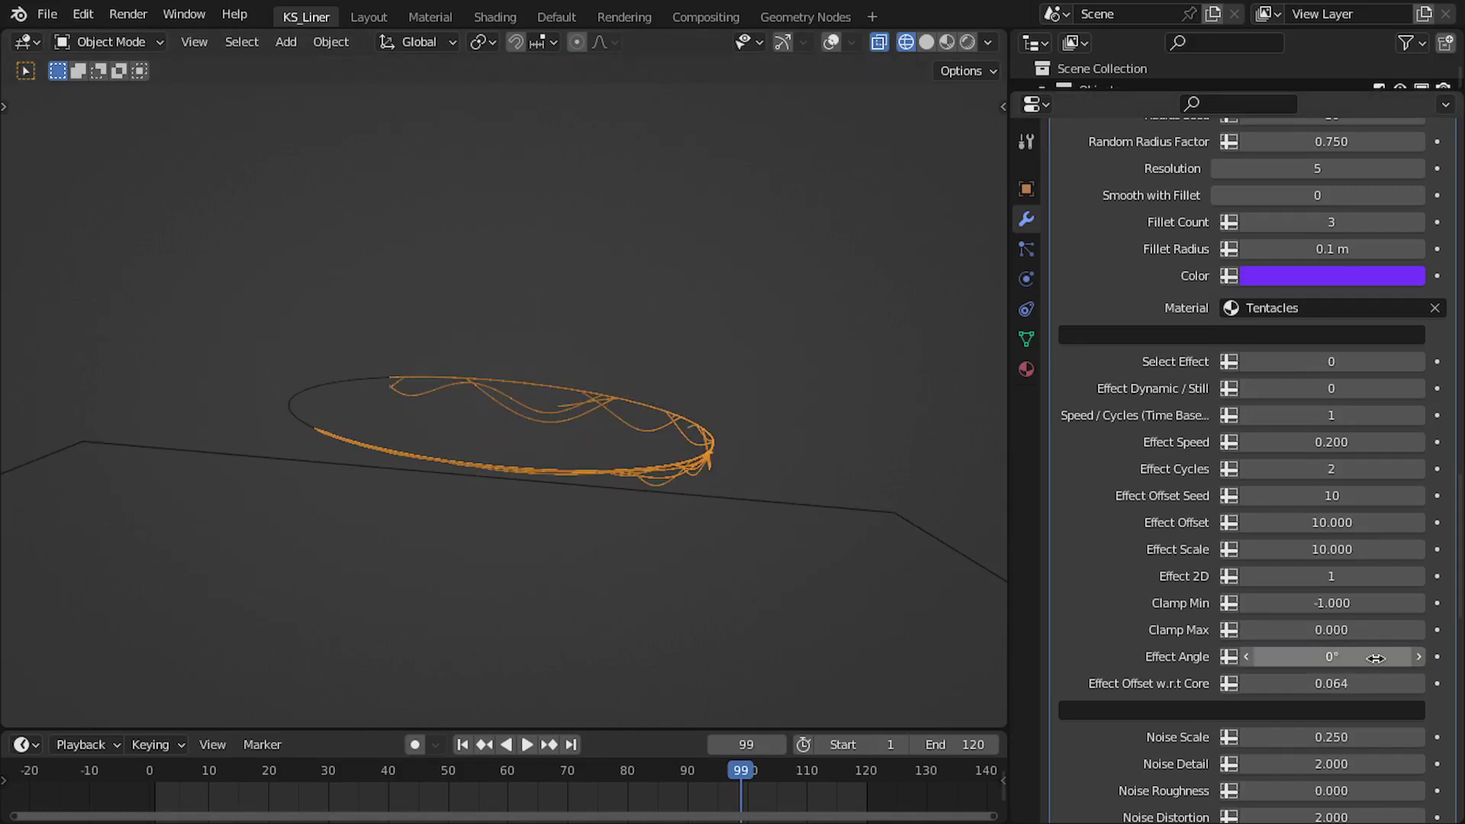
{"action": "middle_click_drag", "start_coordinate": [810, 578], "coordinate": [744, 480]}
{"action": "key", "text": "space"}
{"action": "key", "text": "space"}
Step: Set the tentacle Effect Angle to 90° and Effect Cycles to 3
{"action": "double_click", "coordinate": [1336, 657]}
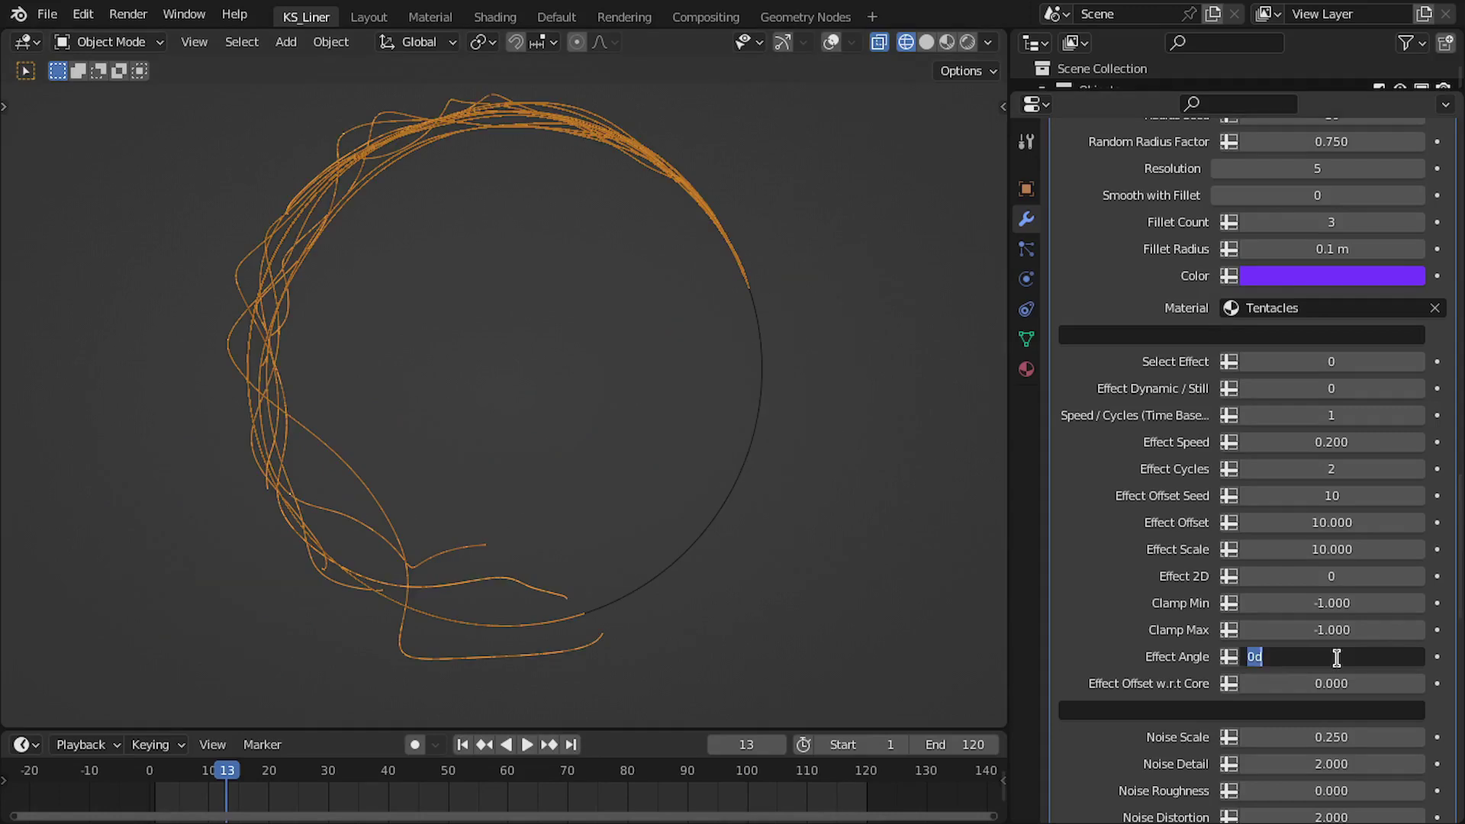
{"action": "type", "text": "90"}
{"action": "key", "text": "Return"}
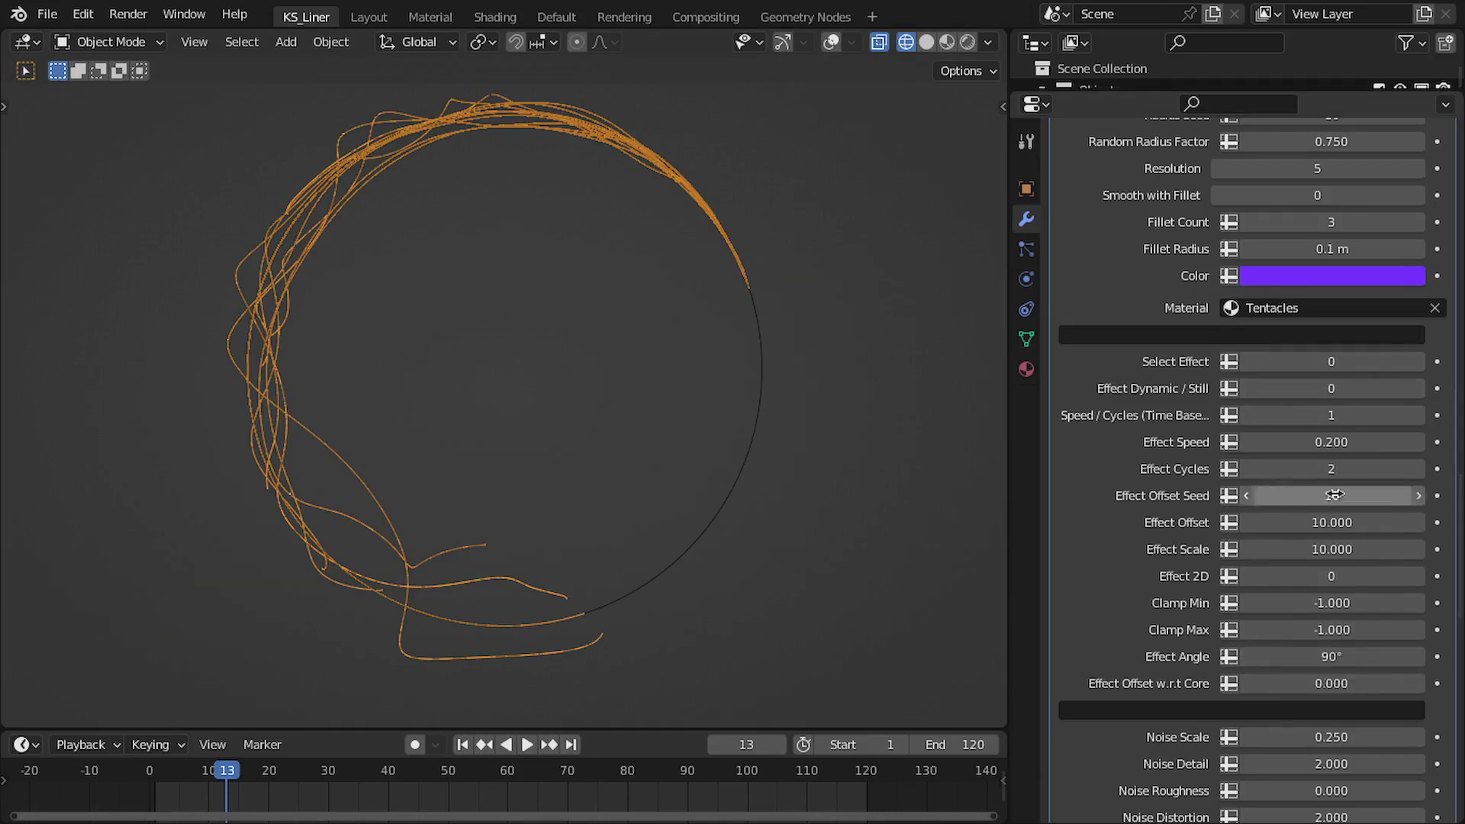
{"action": "double_click", "coordinate": [1331, 466]}
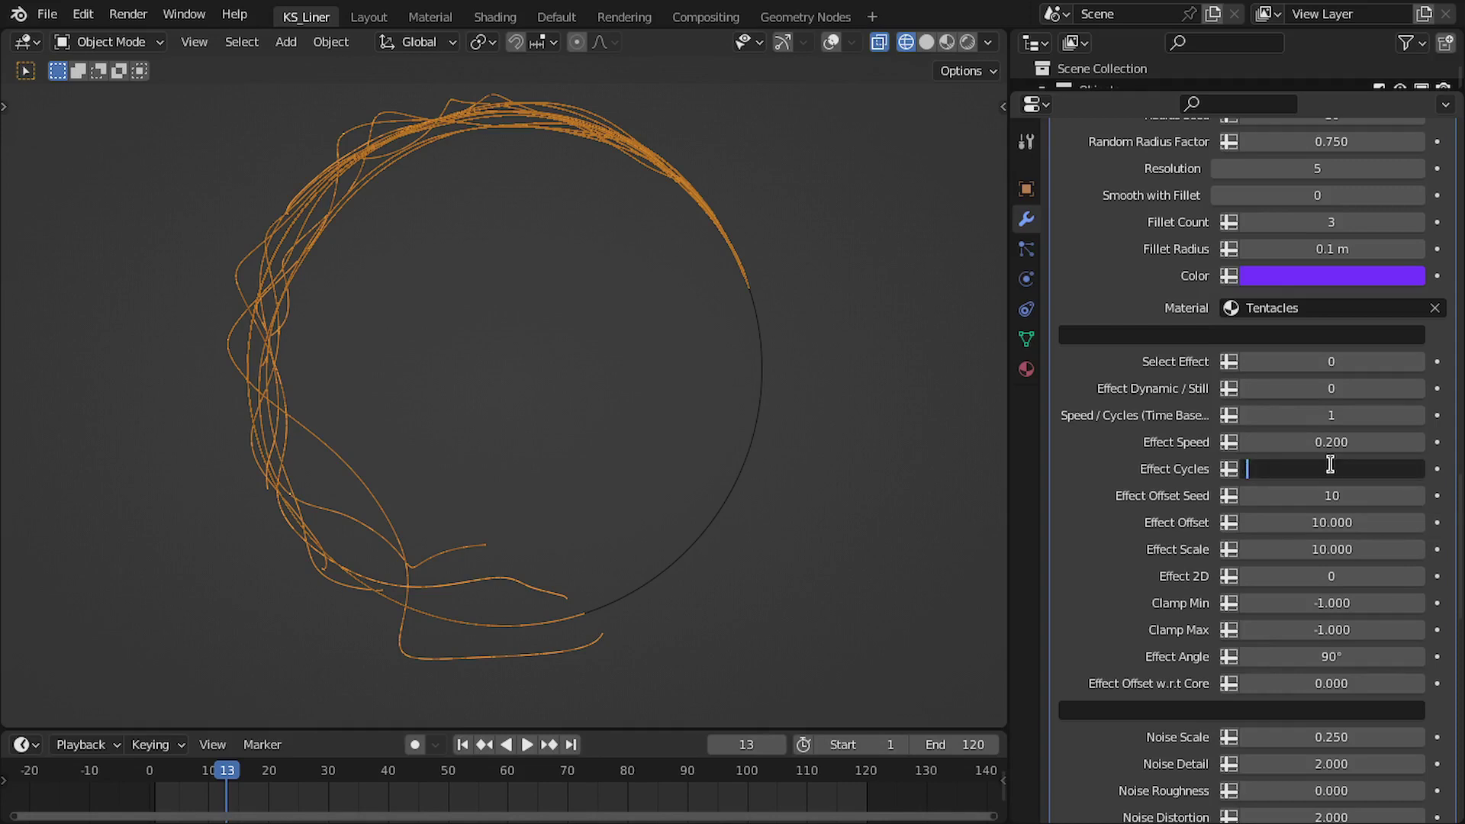
{"action": "type", "text": "3"}
{"action": "key", "text": "Return"}
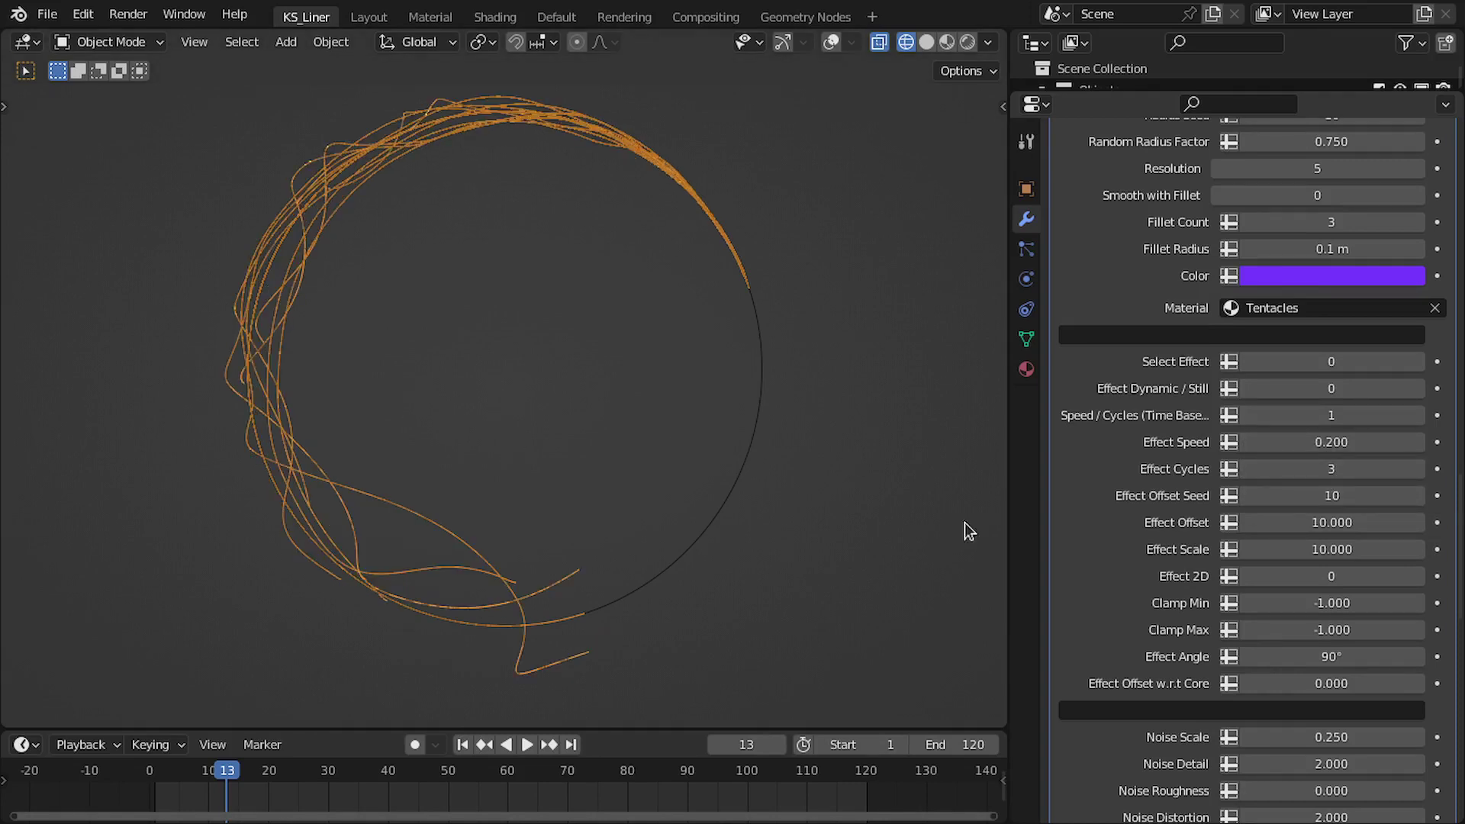
{"action": "scroll", "coordinate": [1259, 527], "scroll_direction": "up", "scroll_amount": 3}
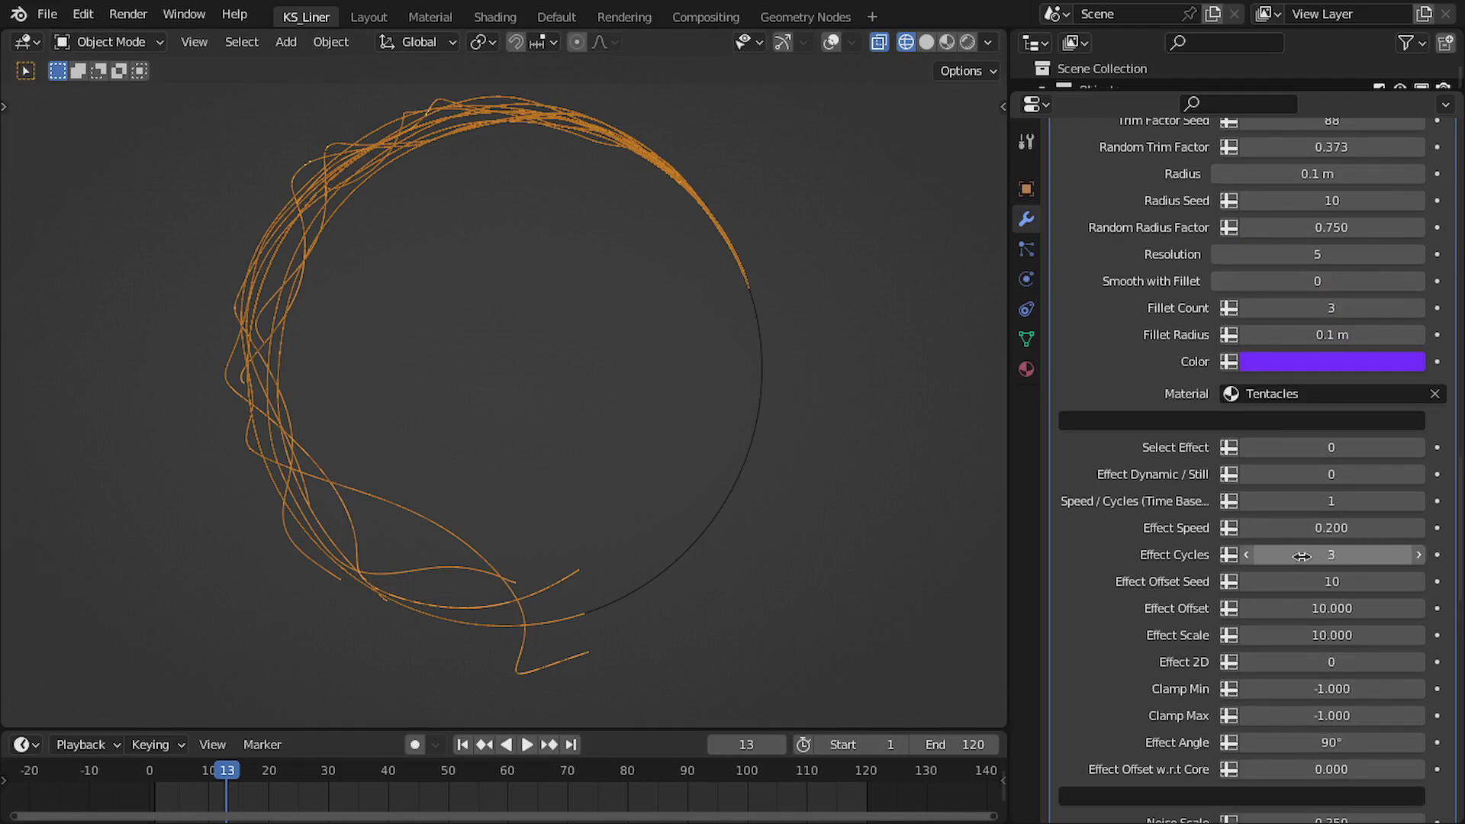
Step: Try Select Effect 3 for the tentacles, then step it down to effect 1
{"action": "right_click", "coordinate": [1339, 555]}
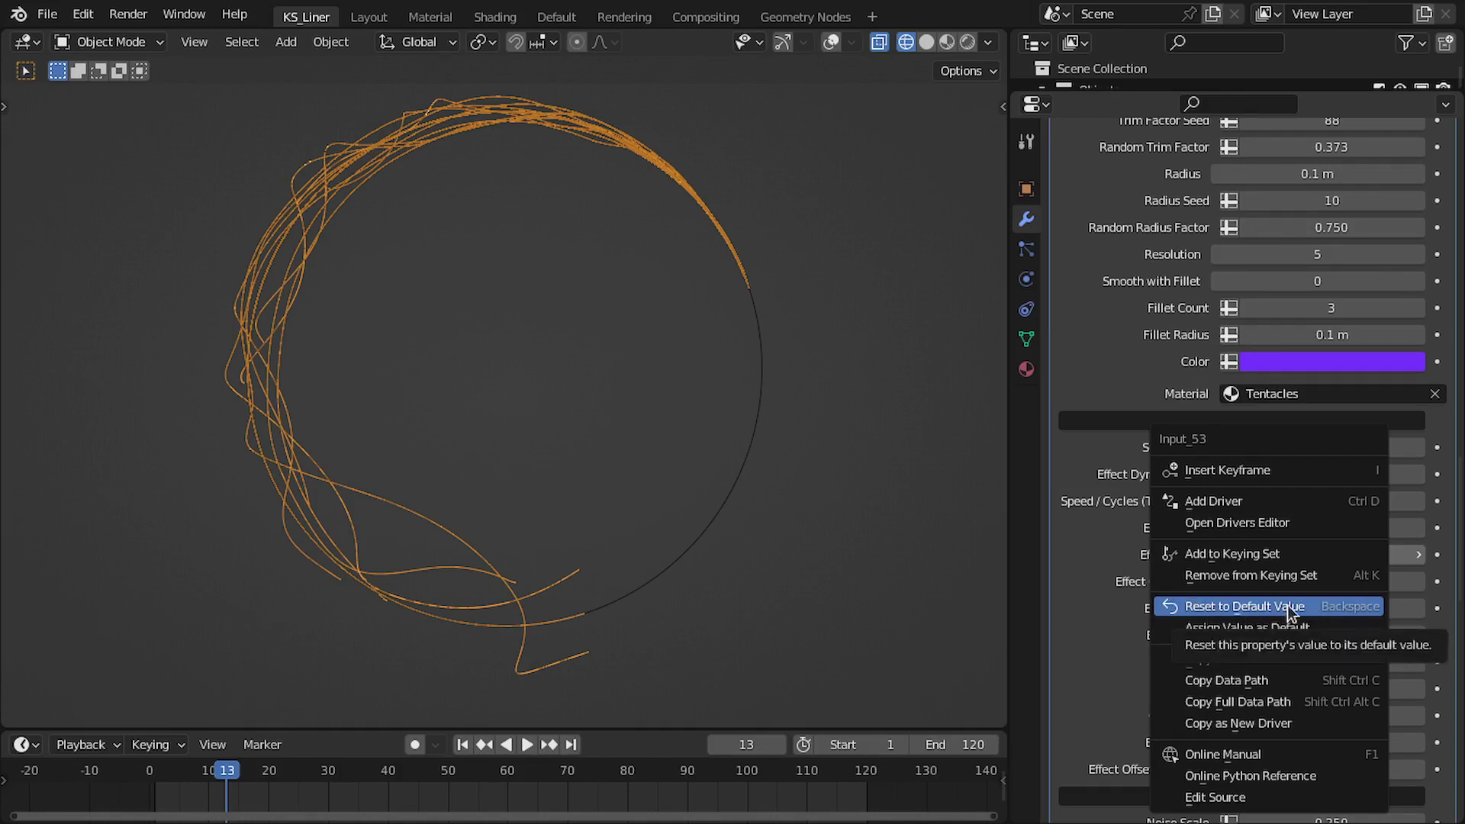
{"action": "scroll", "coordinate": [1098, 608], "scroll_direction": "down", "scroll_amount": 10}
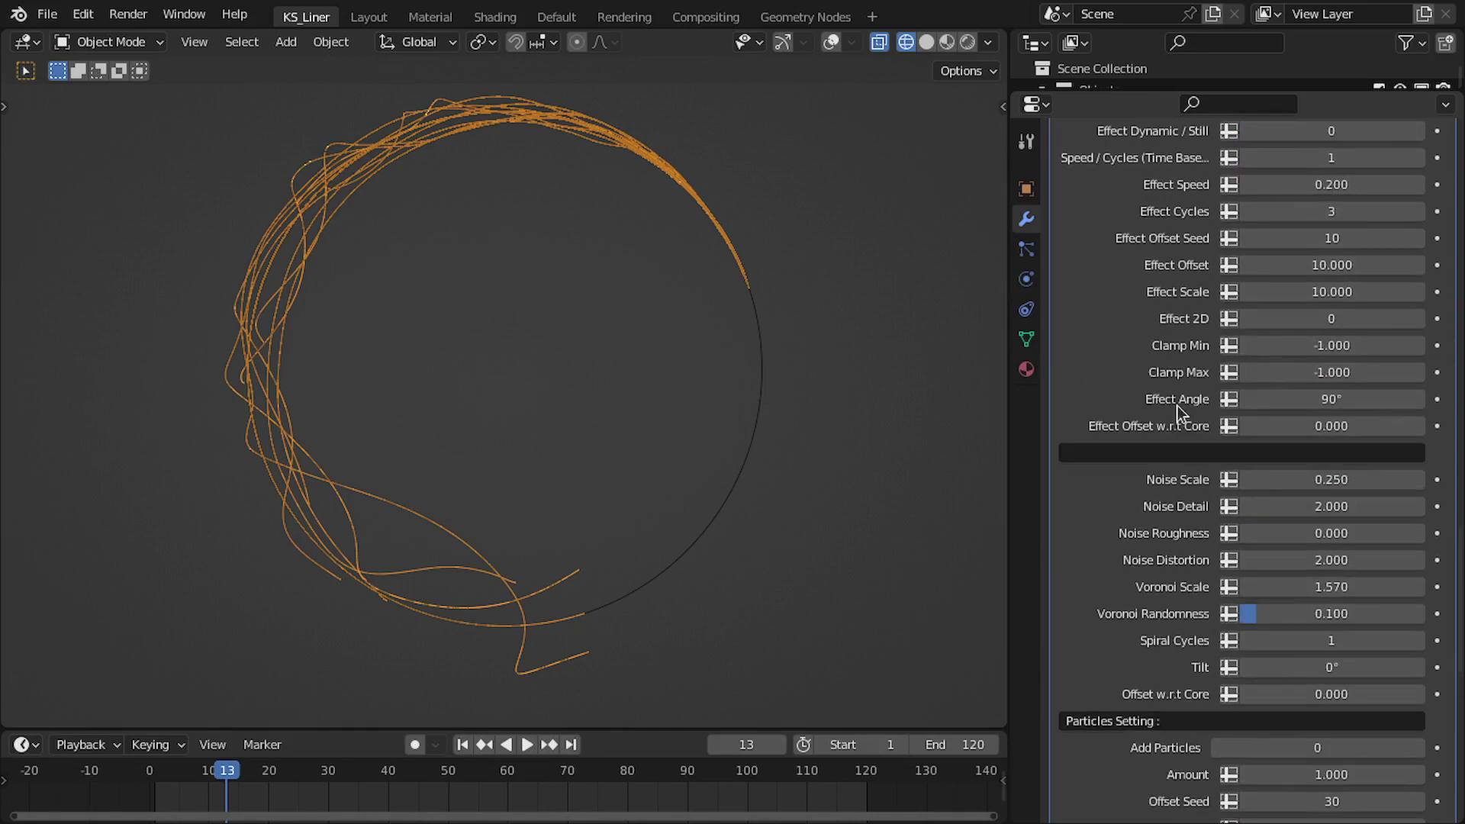
{"action": "scroll", "coordinate": [1175, 538], "scroll_direction": "up", "scroll_amount": 1}
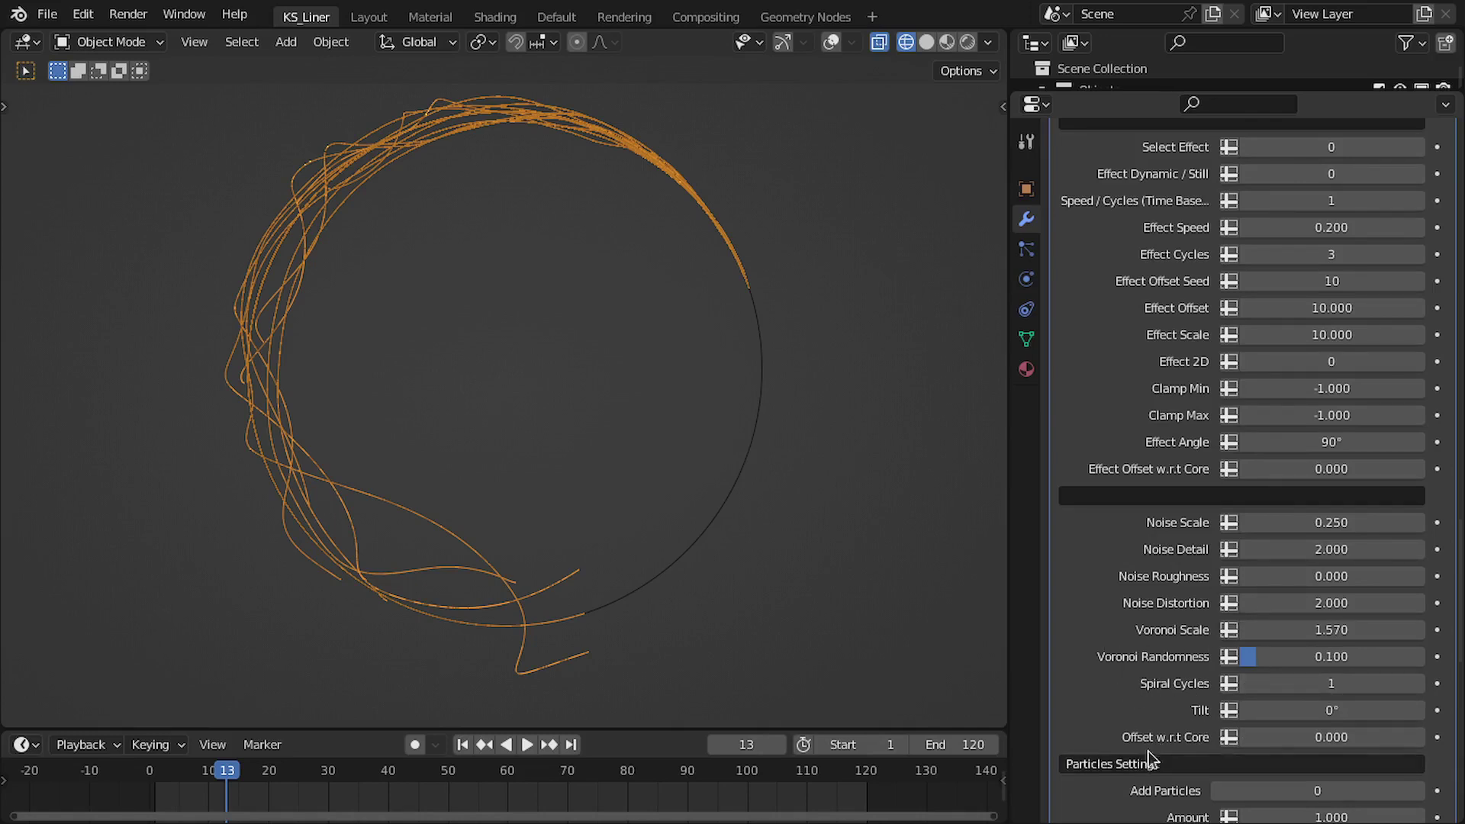
{"action": "scroll", "coordinate": [1327, 397], "scroll_direction": "up", "scroll_amount": 5}
{"action": "left_click", "coordinate": [1406, 326]}
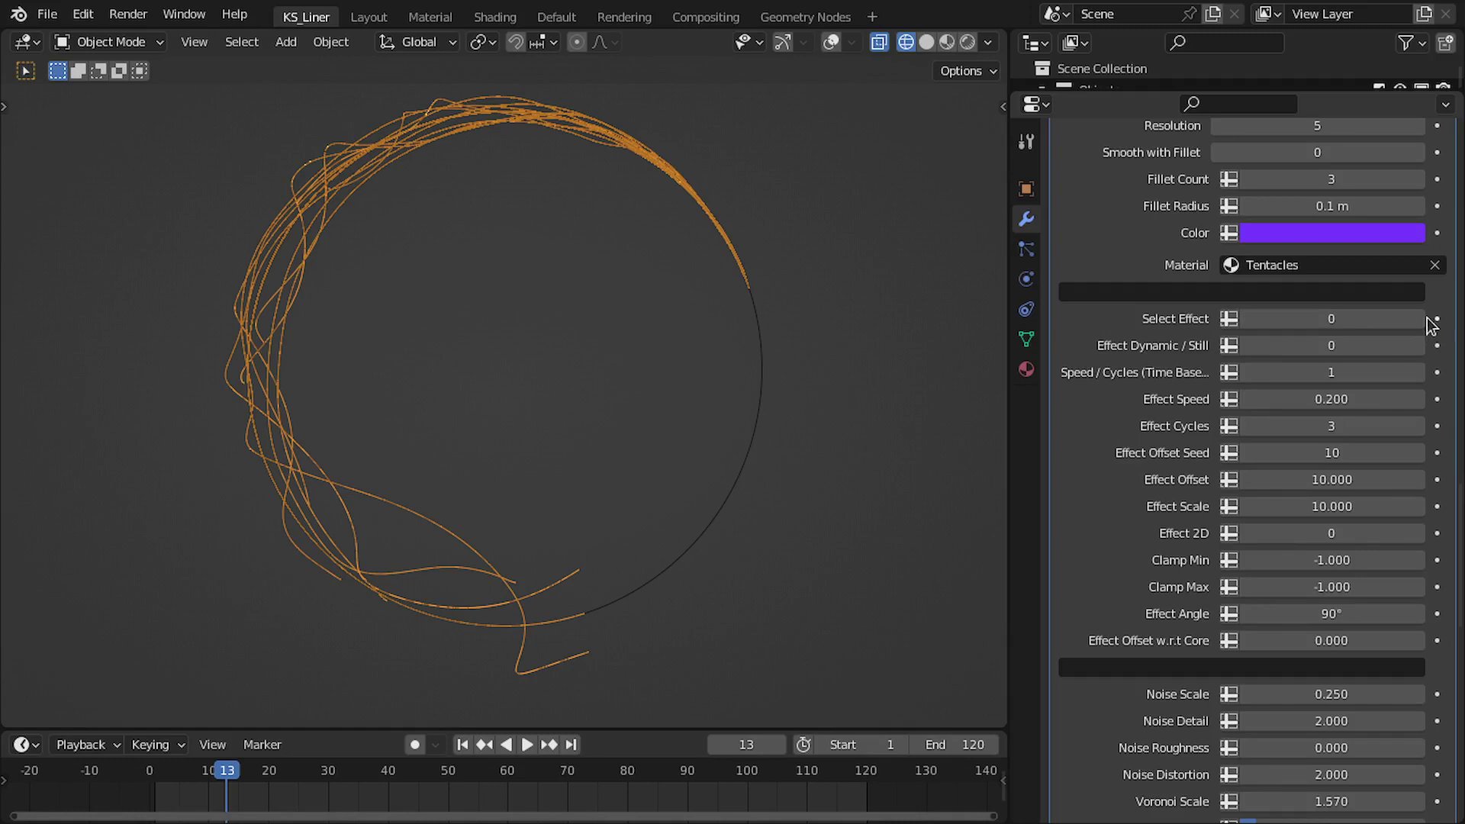
{"action": "type", "text": "3"}
{"action": "key", "text": "Return"}
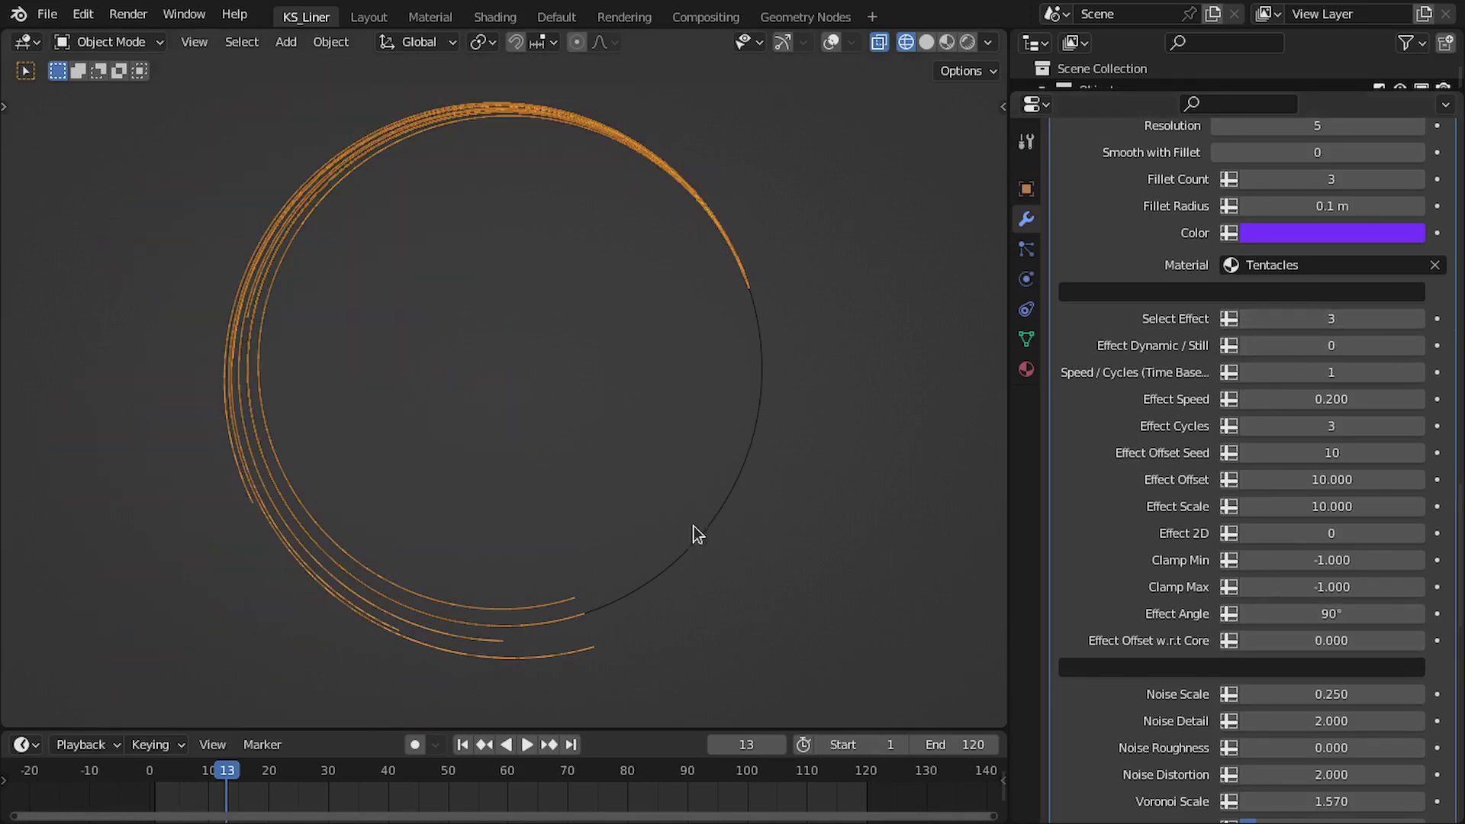
{"action": "middle_click_drag", "start_coordinate": [578, 674], "coordinate": [557, 436]}
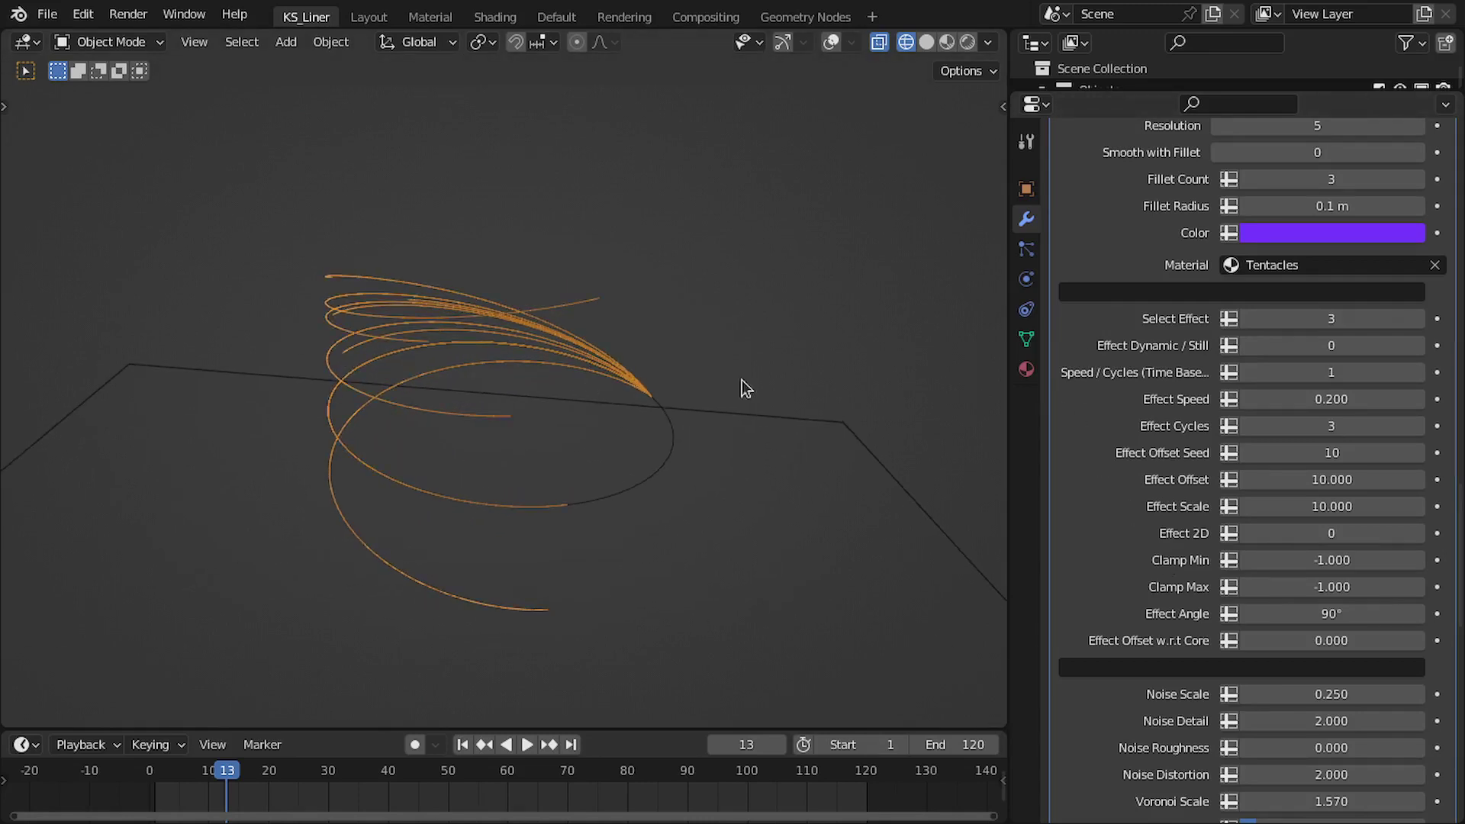
{"action": "left_click", "coordinate": [1250, 317]}
{"action": "left_click", "coordinate": [1249, 316]}
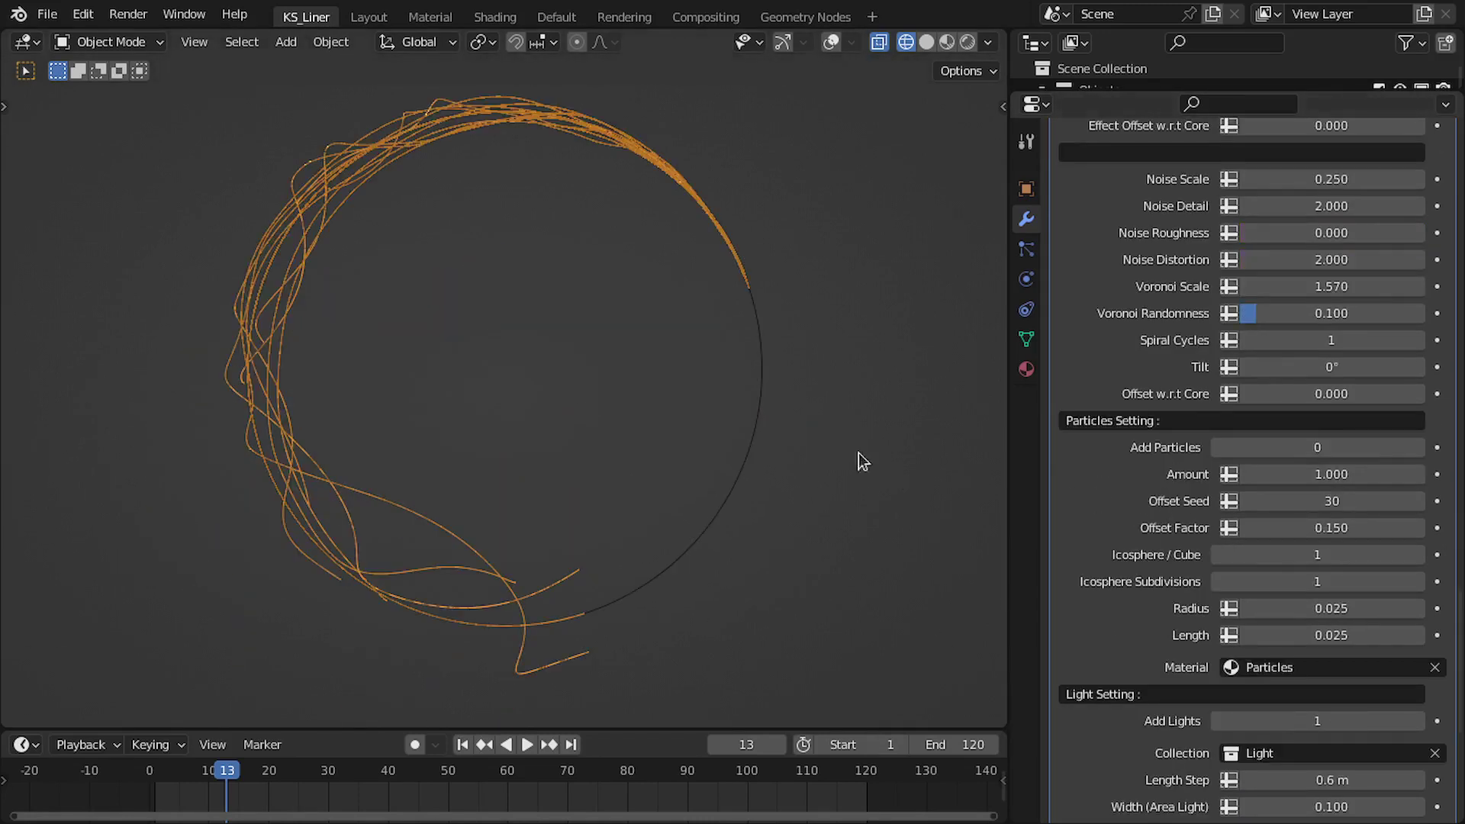
Step: Preview in Rendered shading and enable Add Particles along the rings with Amount 1
{"action": "key", "text": "z"}
{"action": "mouse_move", "coordinate": [679, 359]}
{"action": "middle_mouse_down"}
{"action": "mouse_move", "coordinate": [458, 288]}
{"action": "mouse_move", "coordinate": [694, 492]}
{"action": "mouse_move", "coordinate": [496, 323]}
{"action": "middle_mouse_up"}
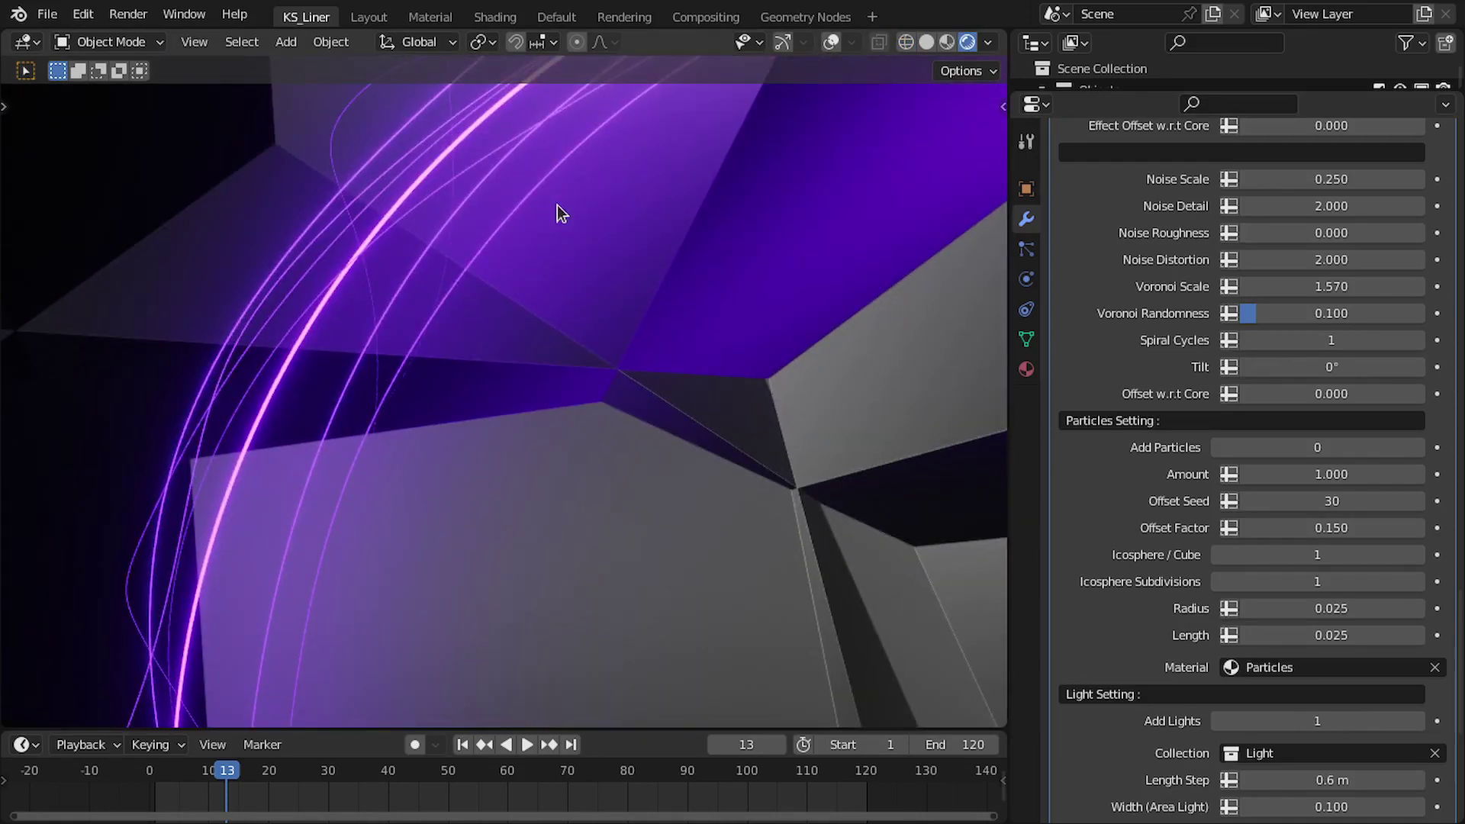
{"action": "middle_click_drag", "start_coordinate": [561, 212], "coordinate": [465, 317]}
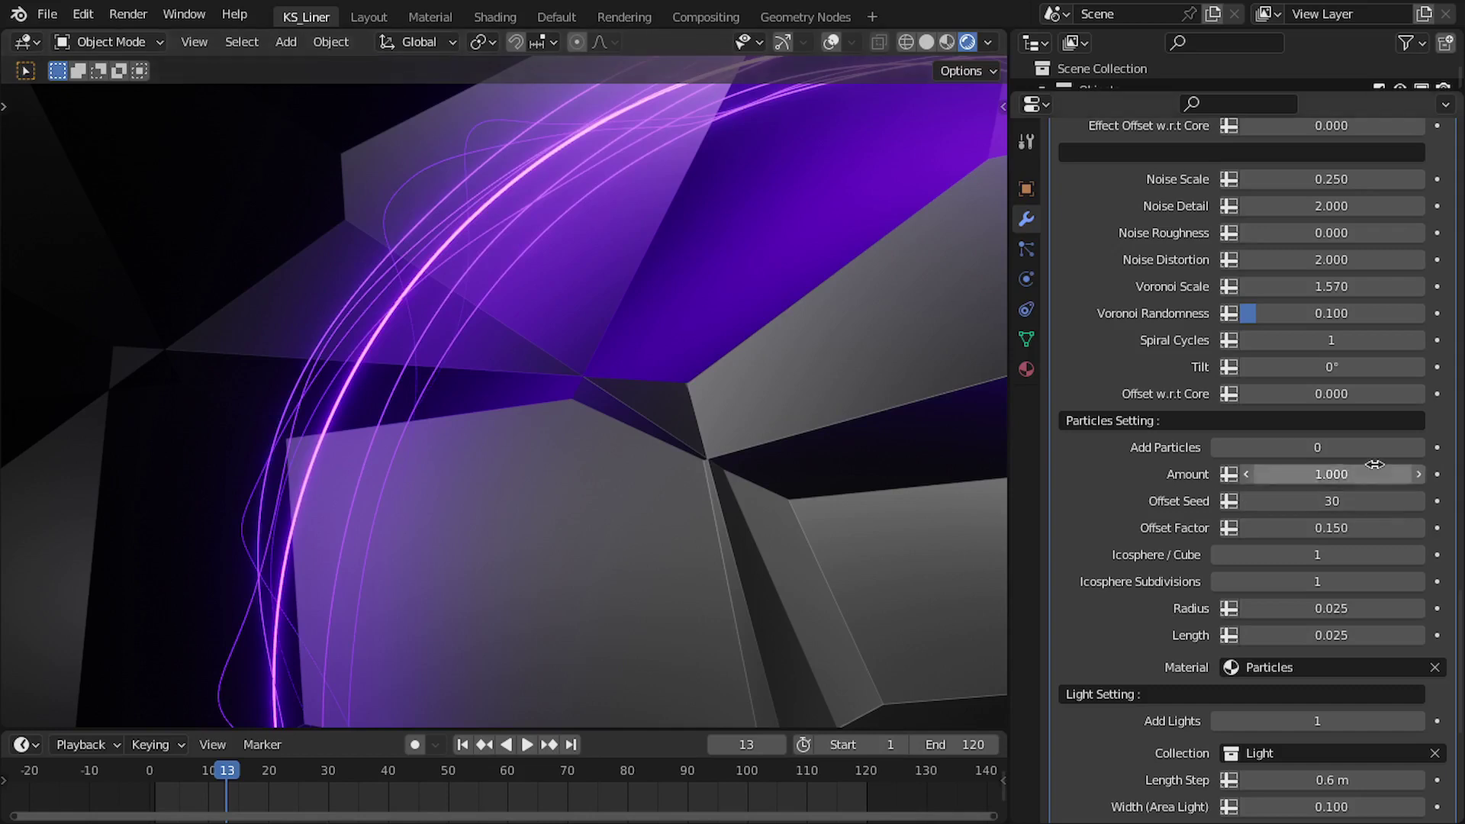
{"action": "left_click", "coordinate": [1410, 448]}
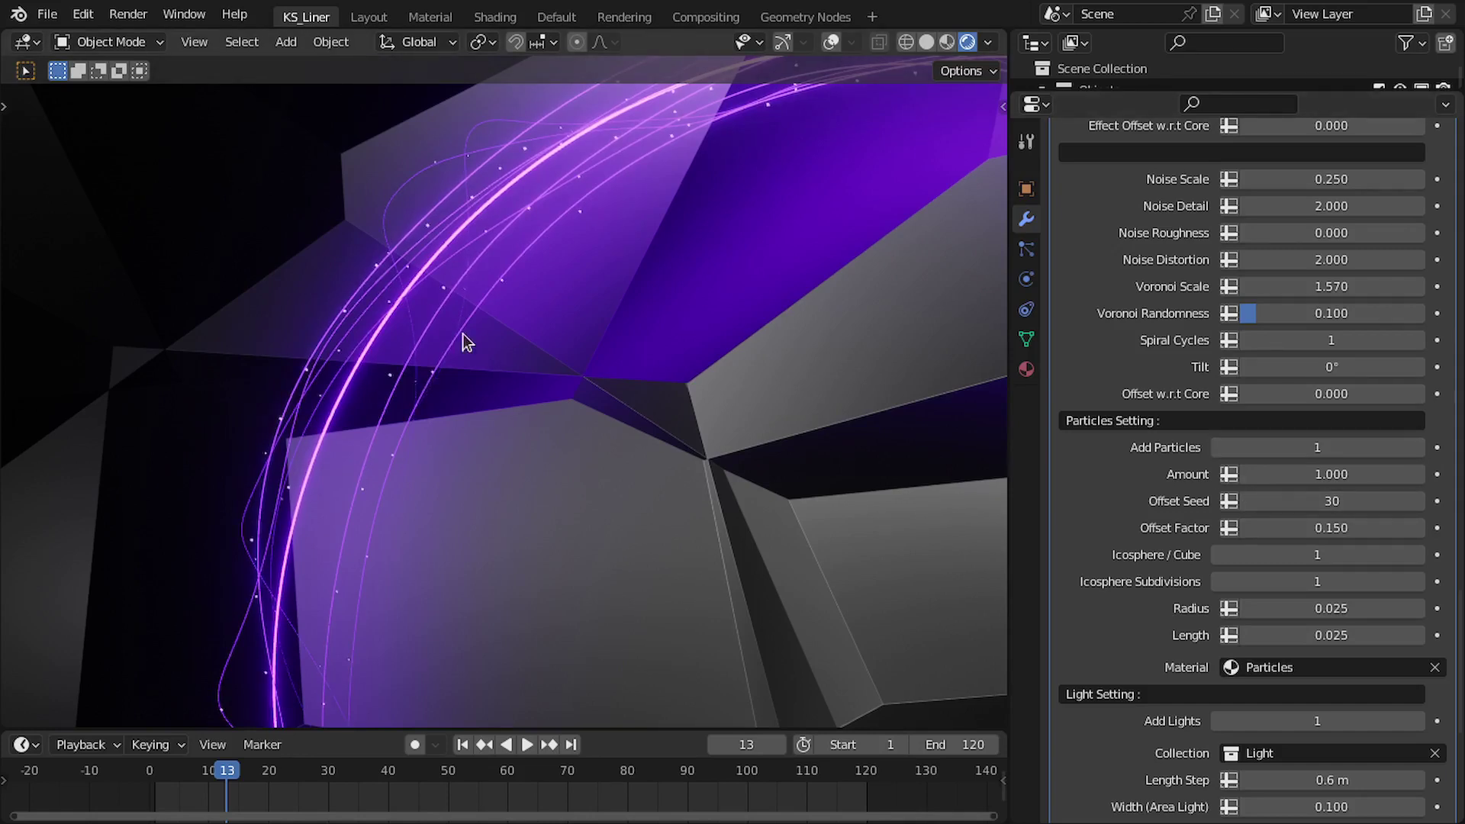
{"action": "middle_click_drag", "start_coordinate": [464, 341], "coordinate": [811, 272]}
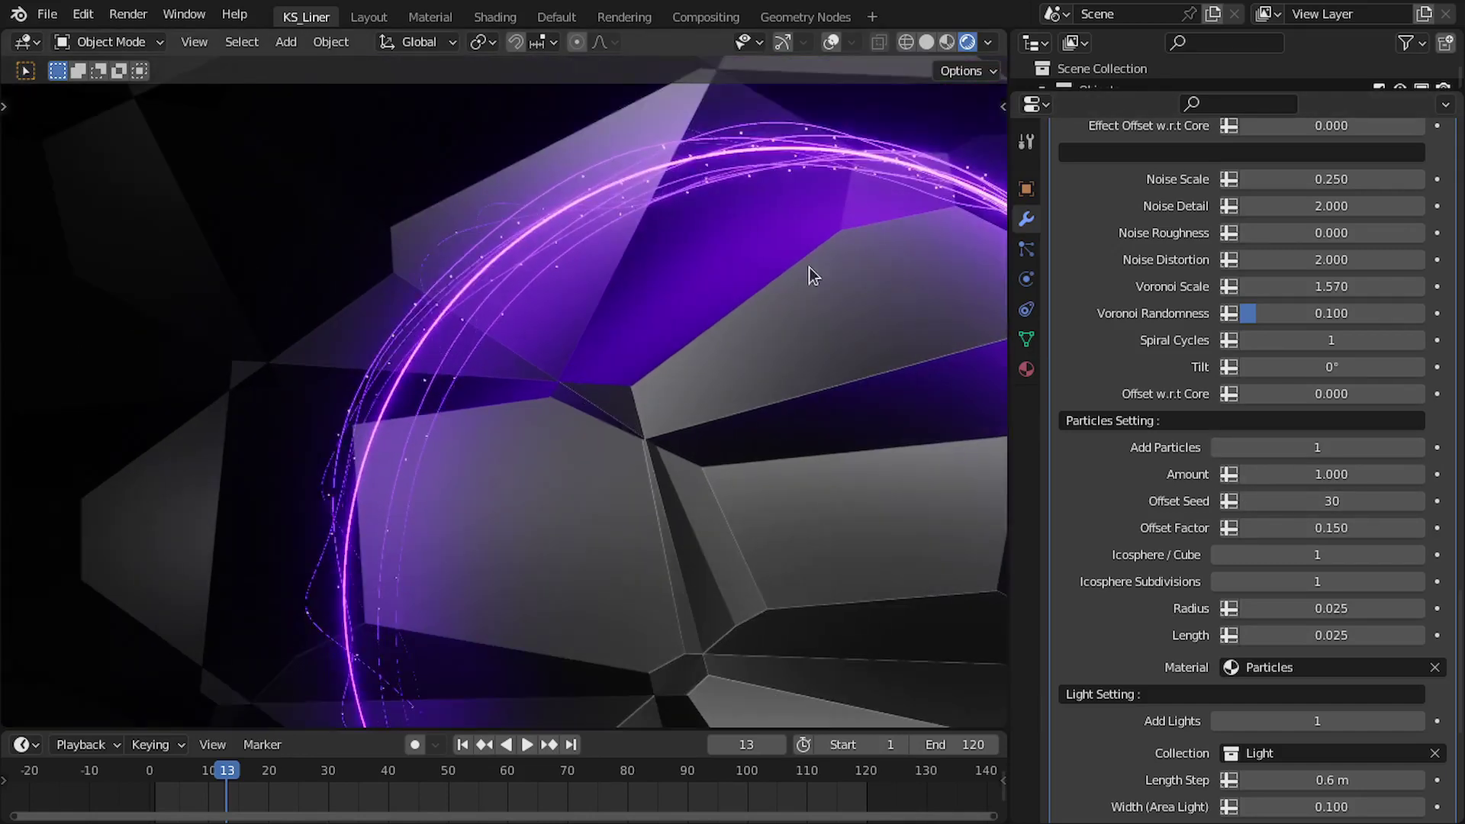
{"action": "left_click_drag", "start_coordinate": [1296, 462], "coordinate": [1396, 462]}
{"action": "left_click", "coordinate": [1296, 463]}
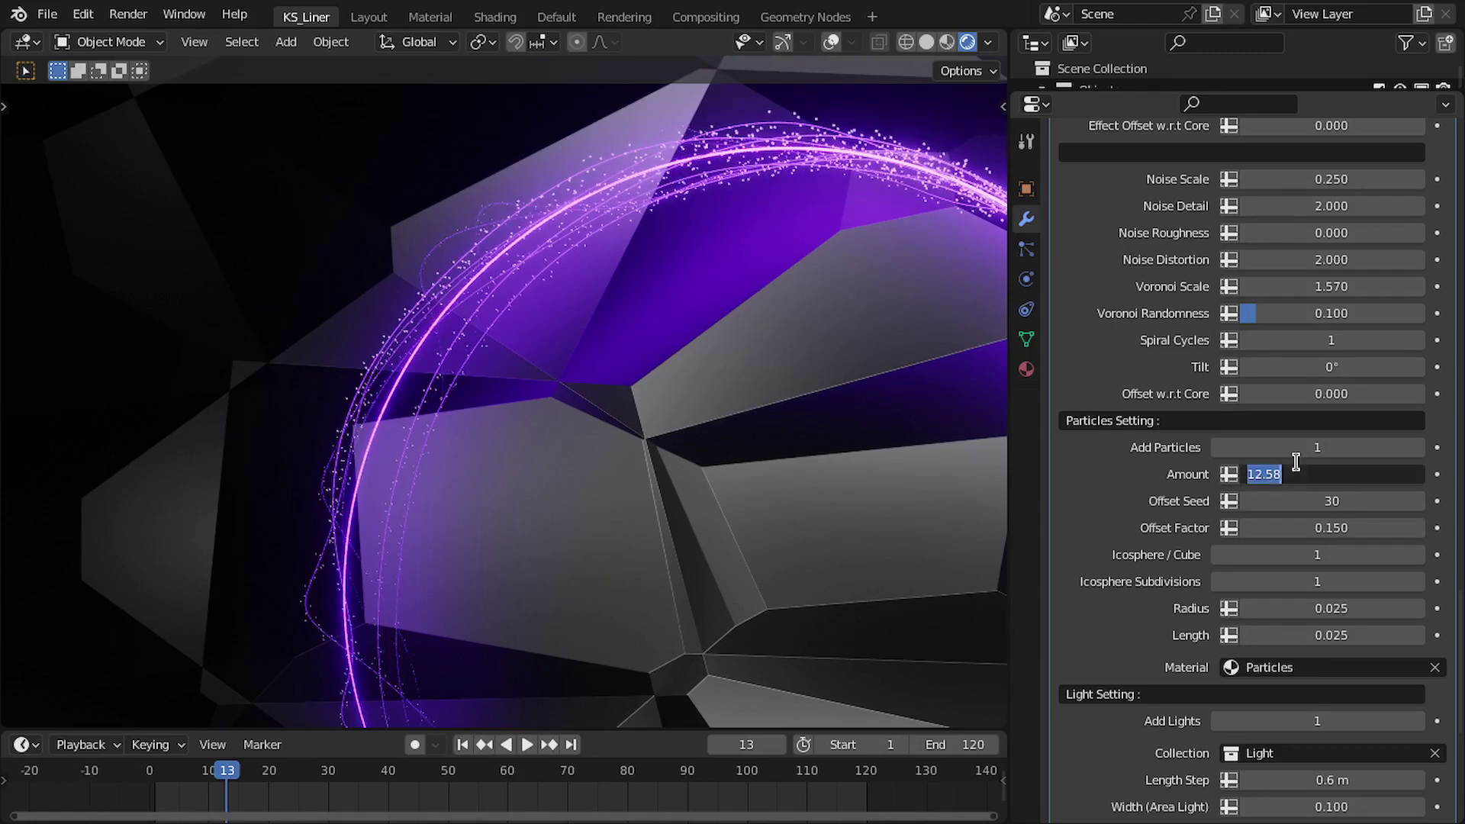
{"action": "type", "text": "1"}
{"action": "key", "text": "Return"}
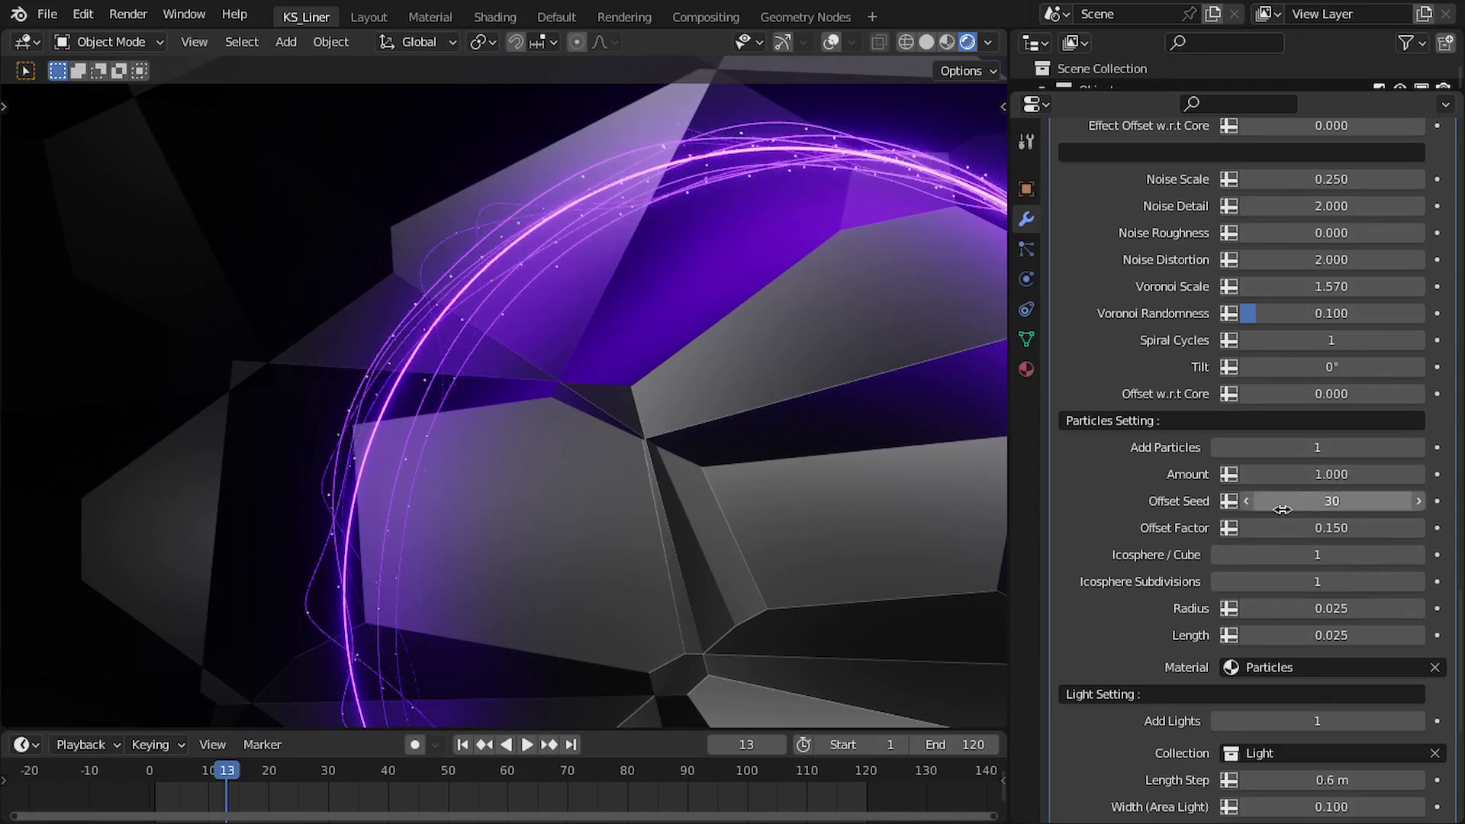
Step: Set the particle Offset Factor to 0.25
{"action": "left_click", "coordinate": [1281, 527]}
{"action": "type", "text": "0"}
{"action": "key", "text": "Return"}
{"action": "middle_click_drag", "start_coordinate": [413, 362], "coordinate": [412, 302]}
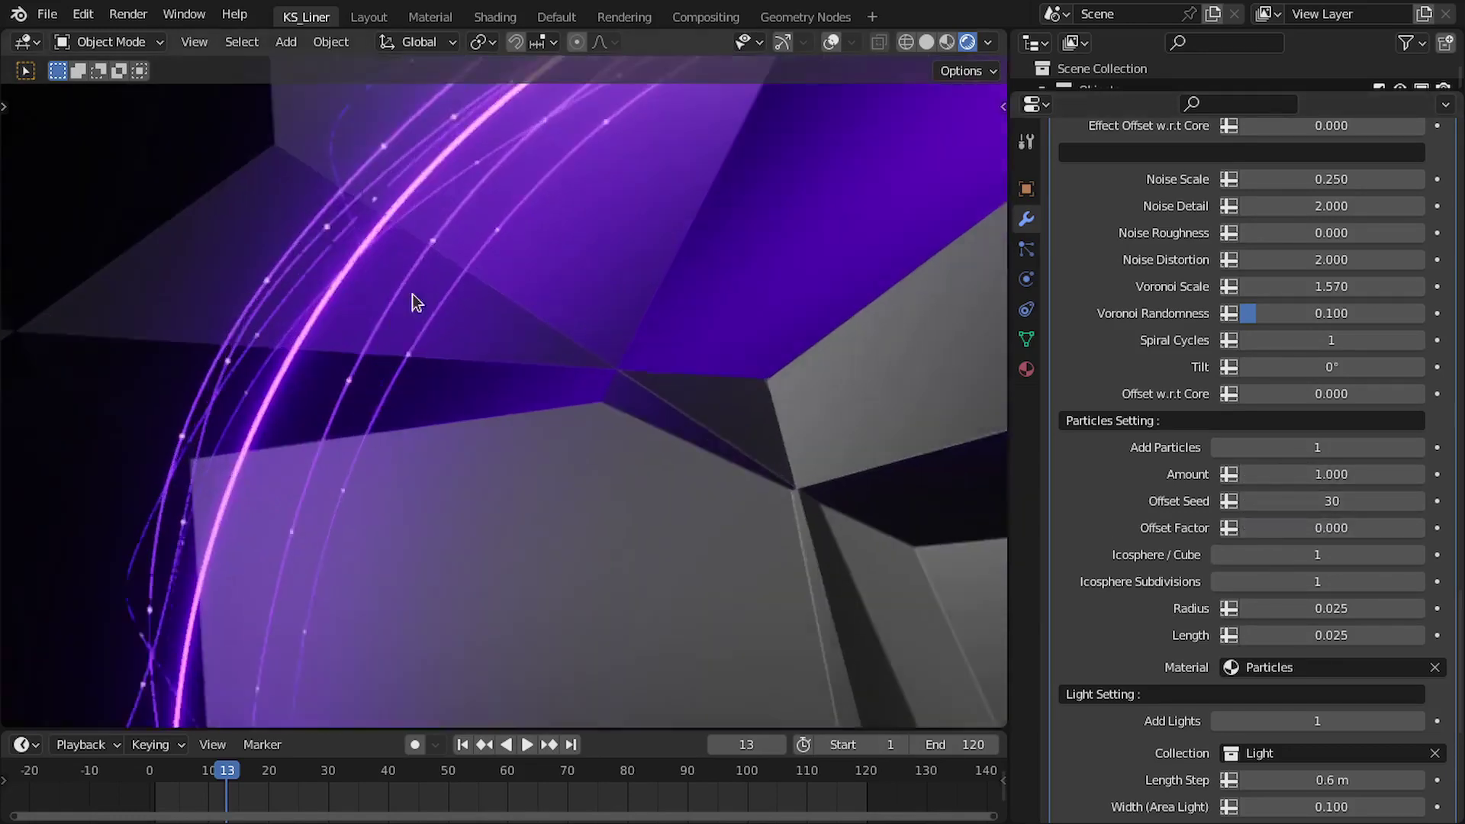
{"action": "middle_click_drag", "start_coordinate": [314, 304], "coordinate": [639, 286]}
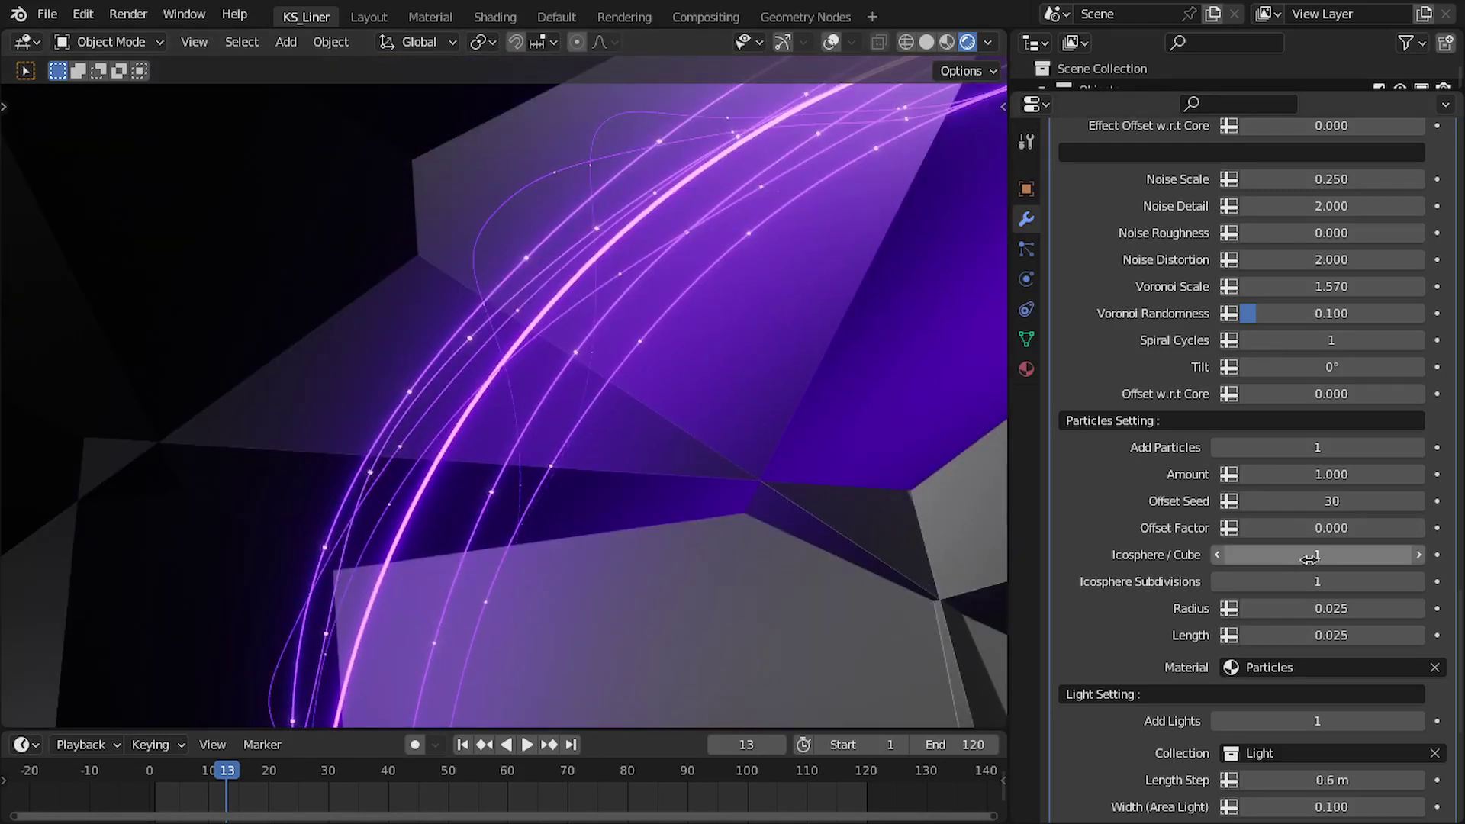
{"action": "left_click_drag", "start_coordinate": [1296, 527], "coordinate": [1388, 527]}
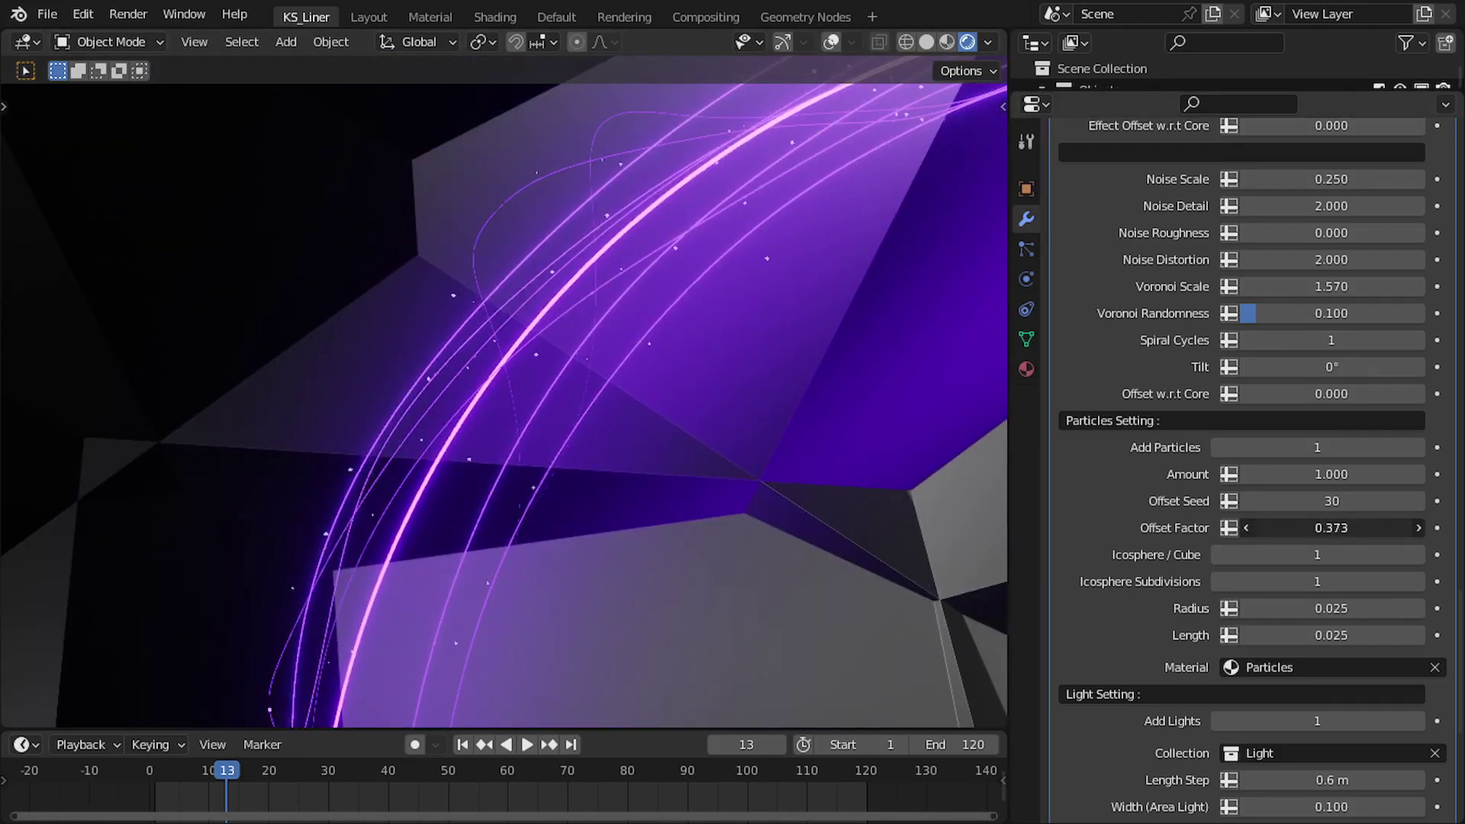
{"action": "left_click", "coordinate": [1303, 527]}
{"action": "key", "text": "BackSpace"}
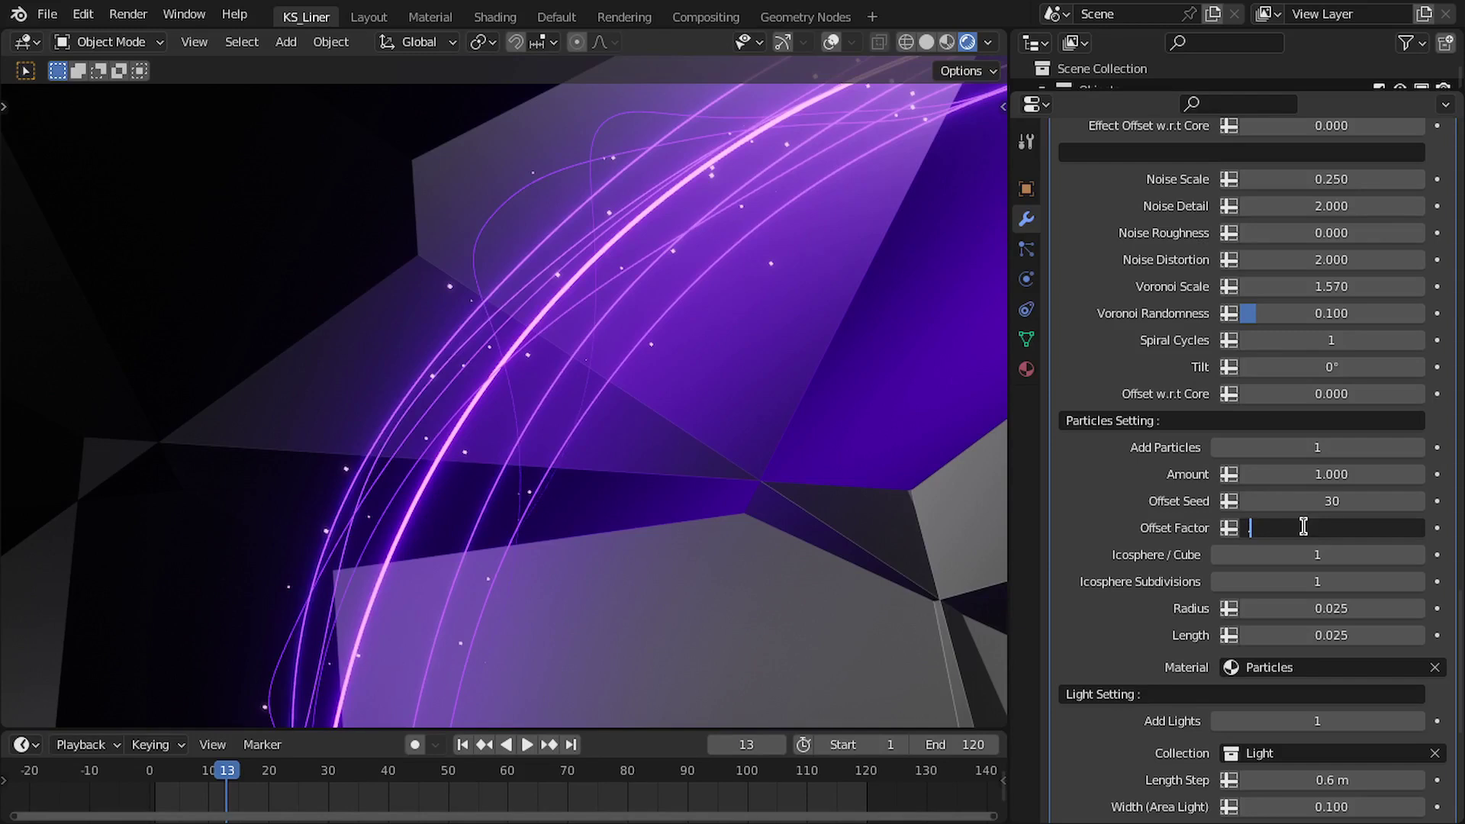
{"action": "type", "text": "0.25"}
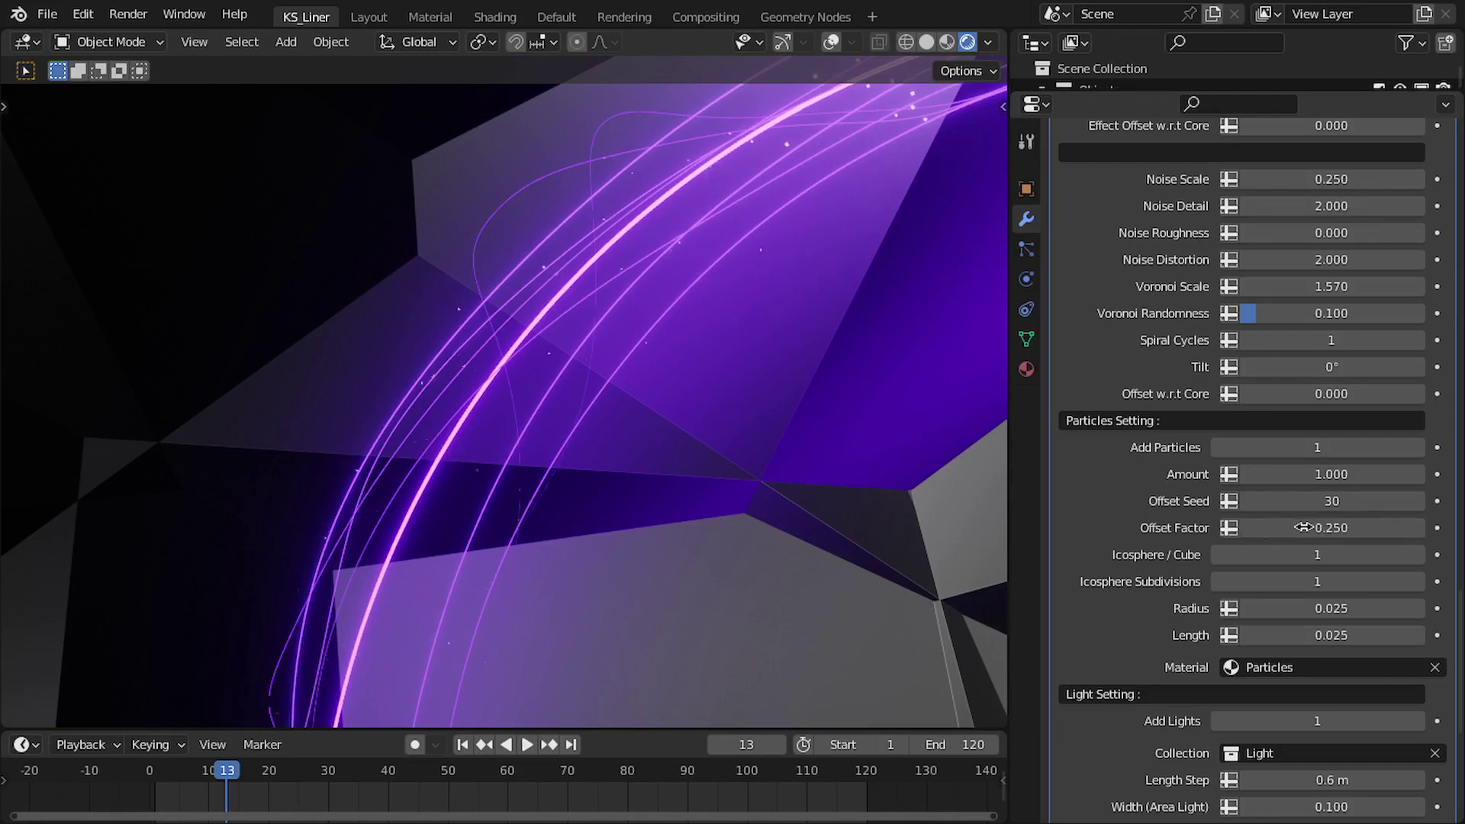
{"action": "key", "text": "Return"}
Step: Lengthen the particles into streaks and begin editing the particle Length value (0.025)
{"action": "middle_click_drag", "start_coordinate": [696, 415], "coordinate": [523, 278]}
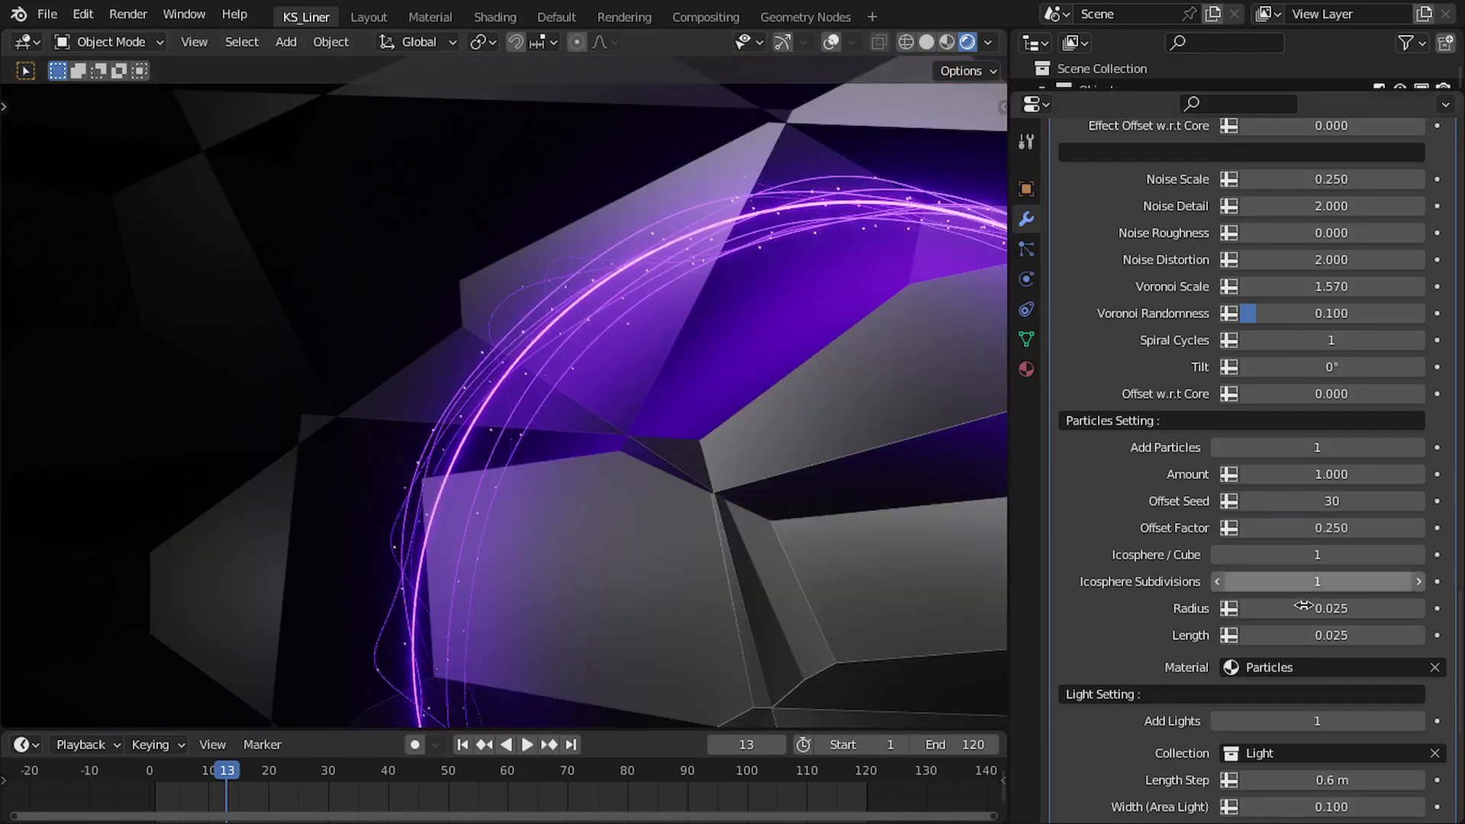
{"action": "scroll", "coordinate": [1259, 534], "scroll_direction": "down", "scroll_amount": 4}
{"action": "middle_click_drag", "start_coordinate": [733, 434], "coordinate": [620, 328]}
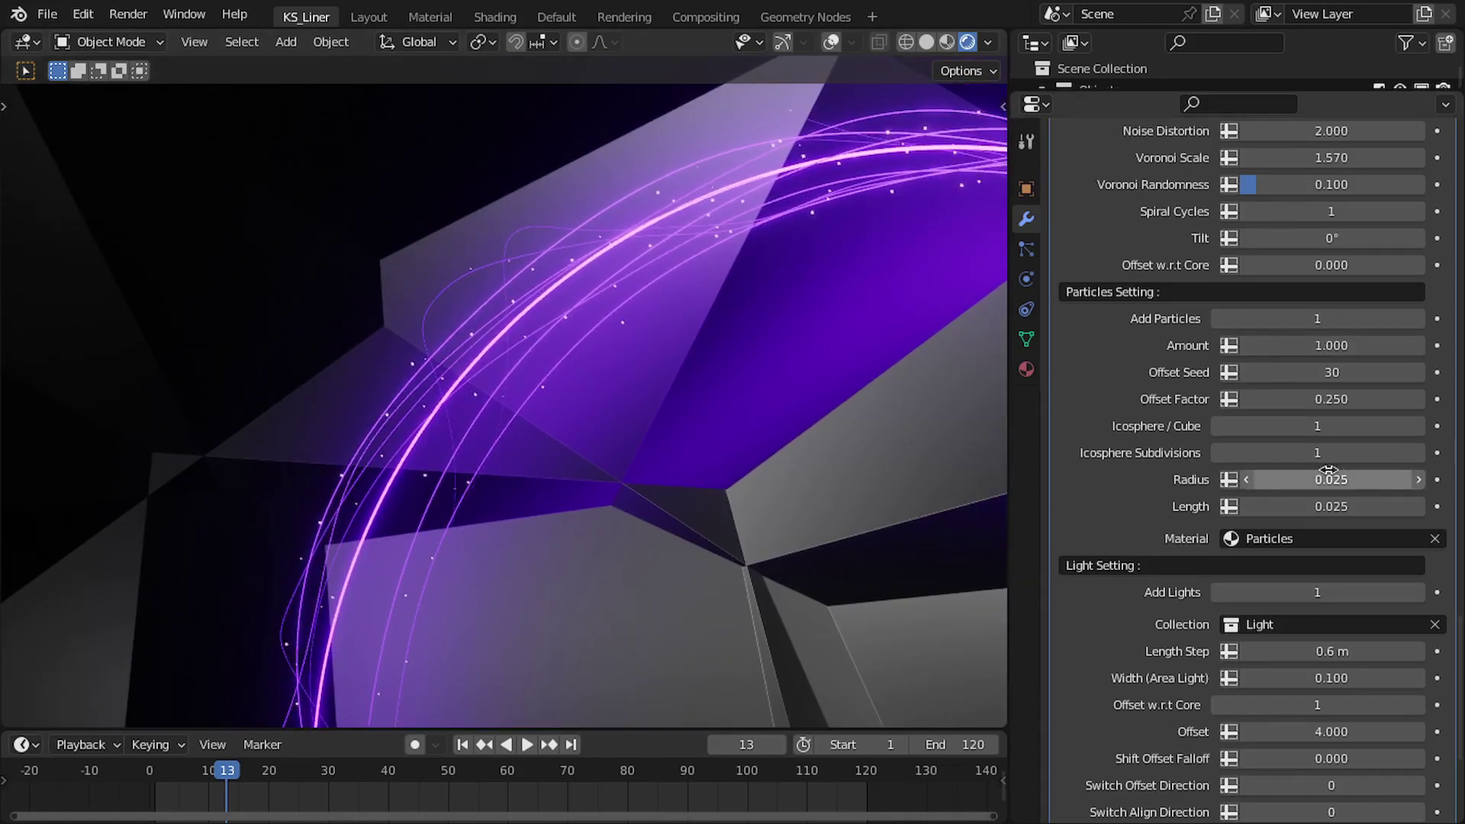
{"action": "mouse_move", "coordinate": [1340, 494]}
{"action": "left_mouse_down"}
{"action": "mouse_move", "coordinate": [1392, 494]}
{"action": "mouse_move", "coordinate": [1355, 505]}
{"action": "left_mouse_up"}
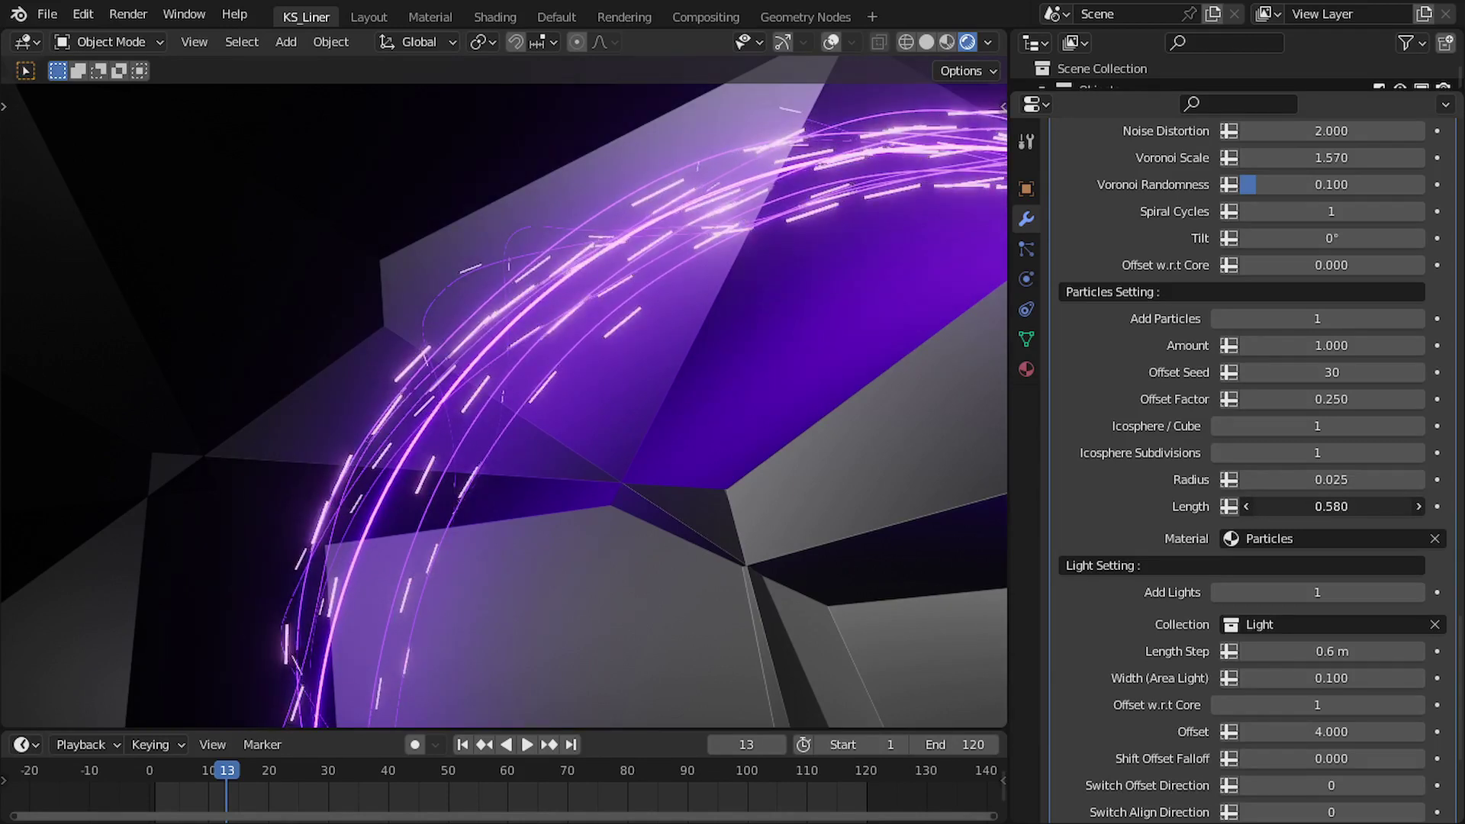
{"action": "scroll", "coordinate": [1296, 458], "scroll_direction": "down", "scroll_amount": 6}
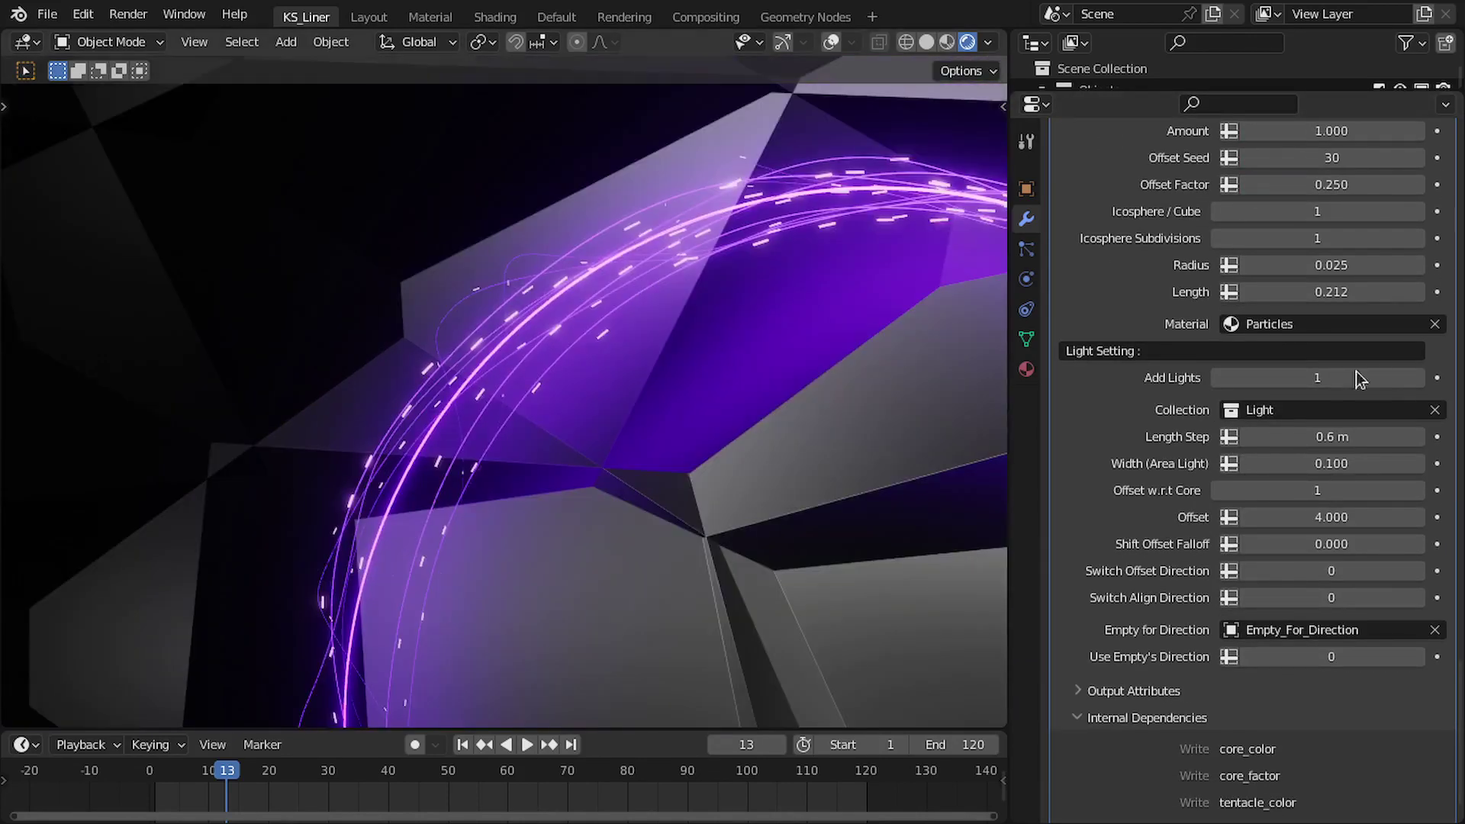
{"action": "scroll", "coordinate": [1353, 382], "scroll_direction": "up", "scroll_amount": 5}
{"action": "left_click", "coordinate": [1328, 463]}
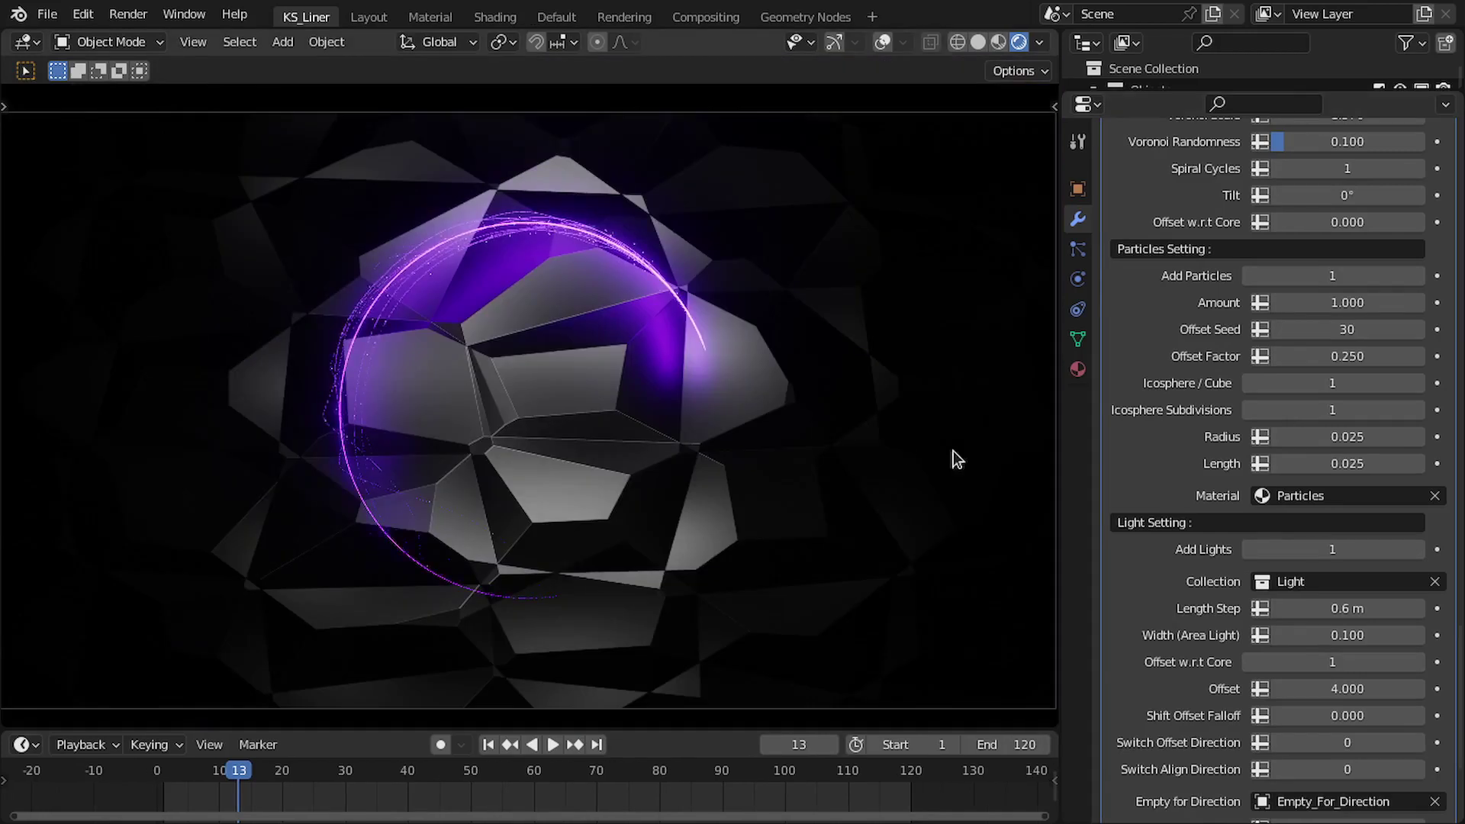
Step: Set Add Lights to 0 to compare, then back to 1
{"action": "scroll", "coordinate": [1186, 546], "scroll_direction": "down", "scroll_amount": 4}
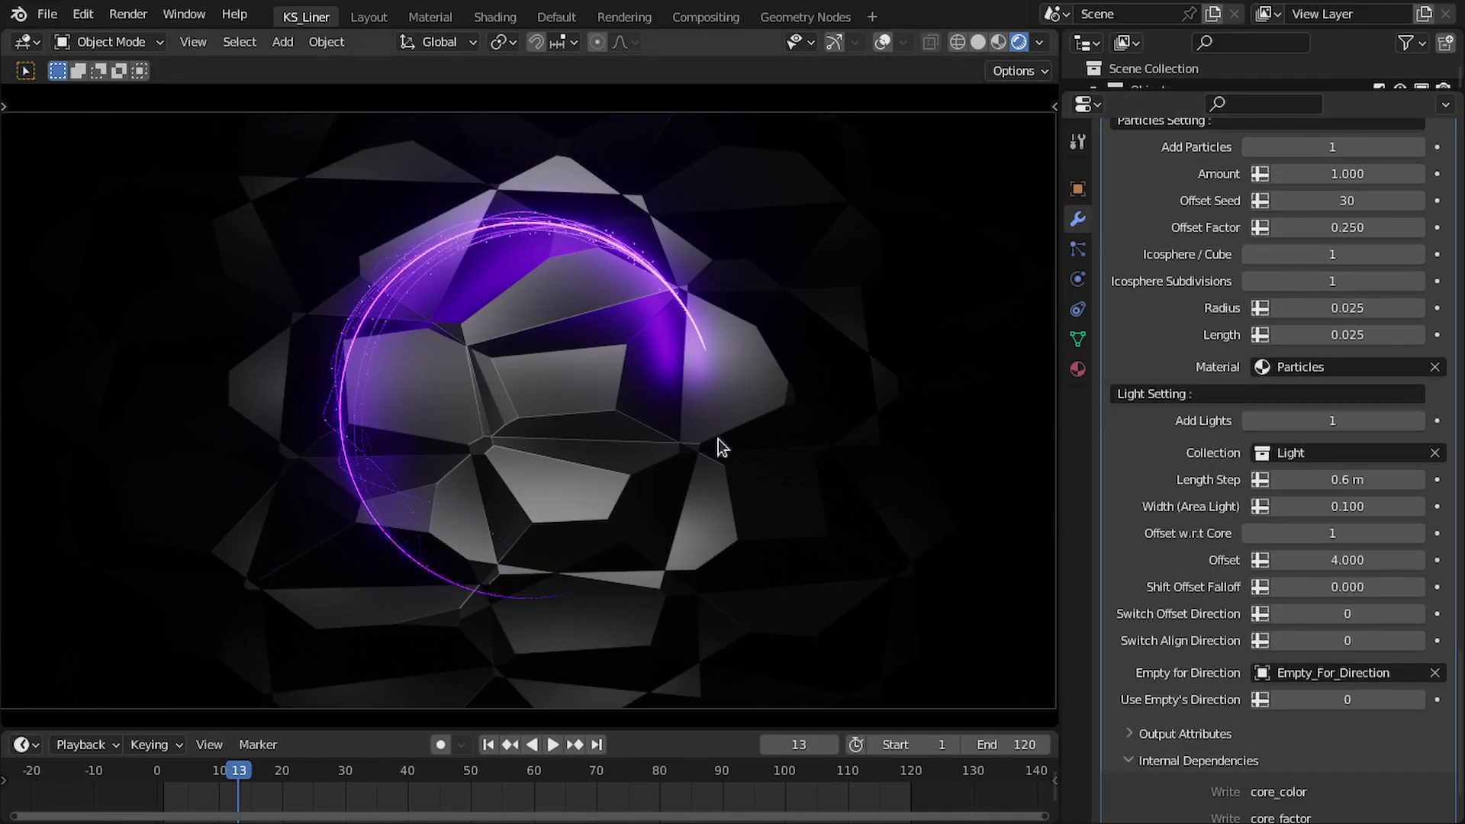
{"action": "left_click", "coordinate": [1249, 420]}
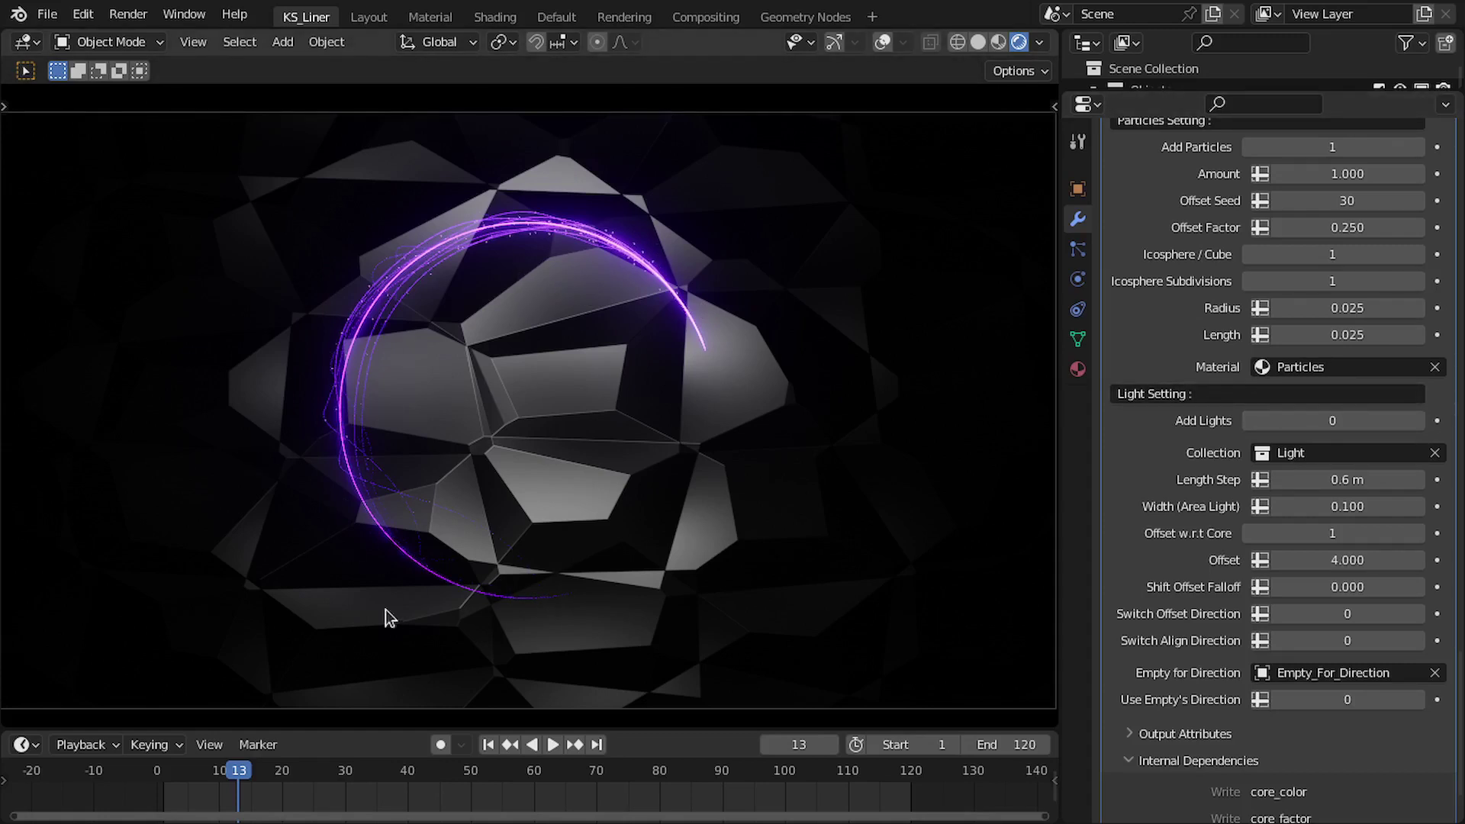
{"action": "left_click", "coordinate": [1415, 420]}
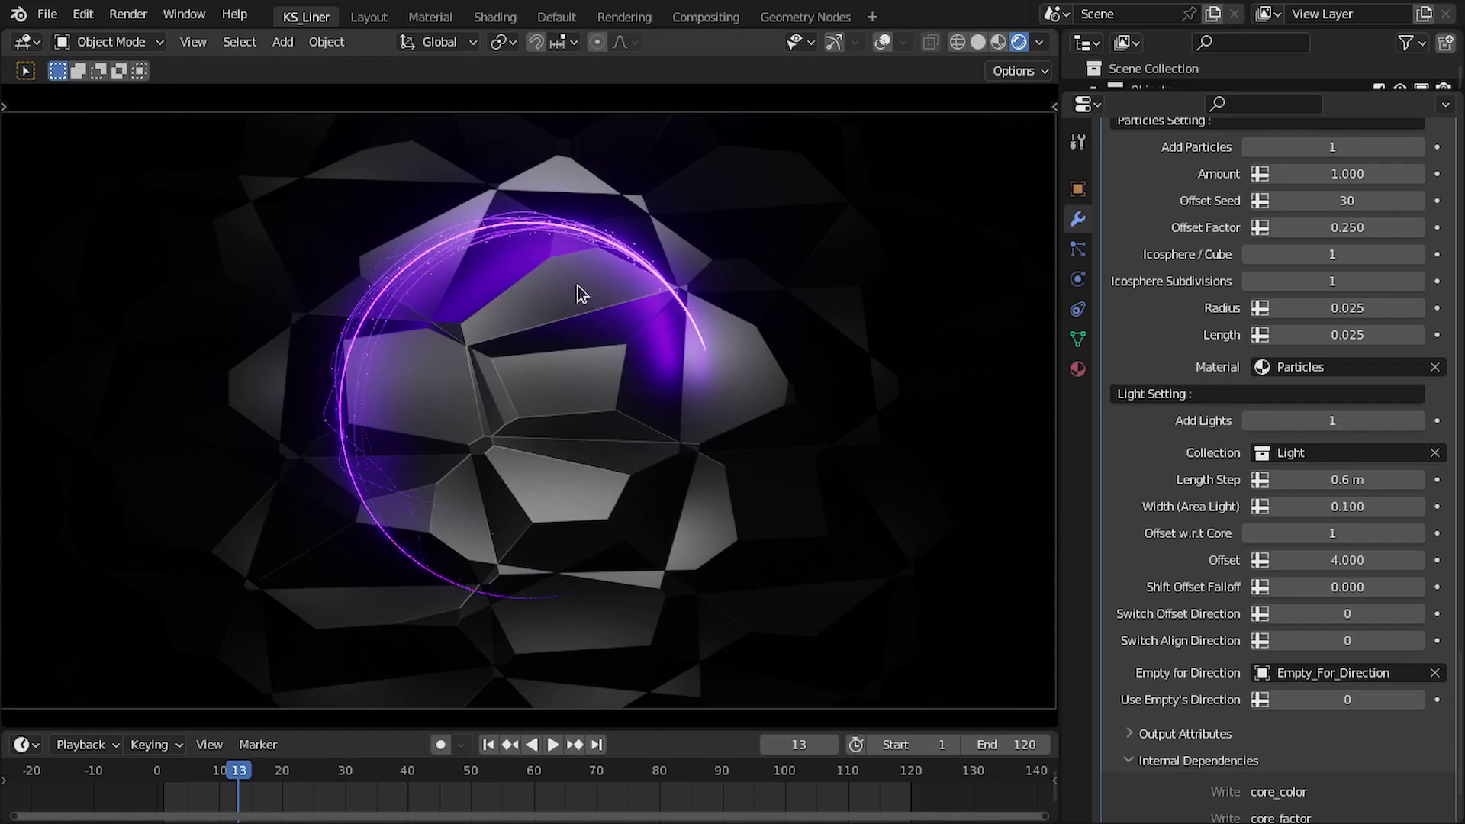
{"action": "scroll", "coordinate": [578, 293], "scroll_direction": "up", "scroll_amount": 1}
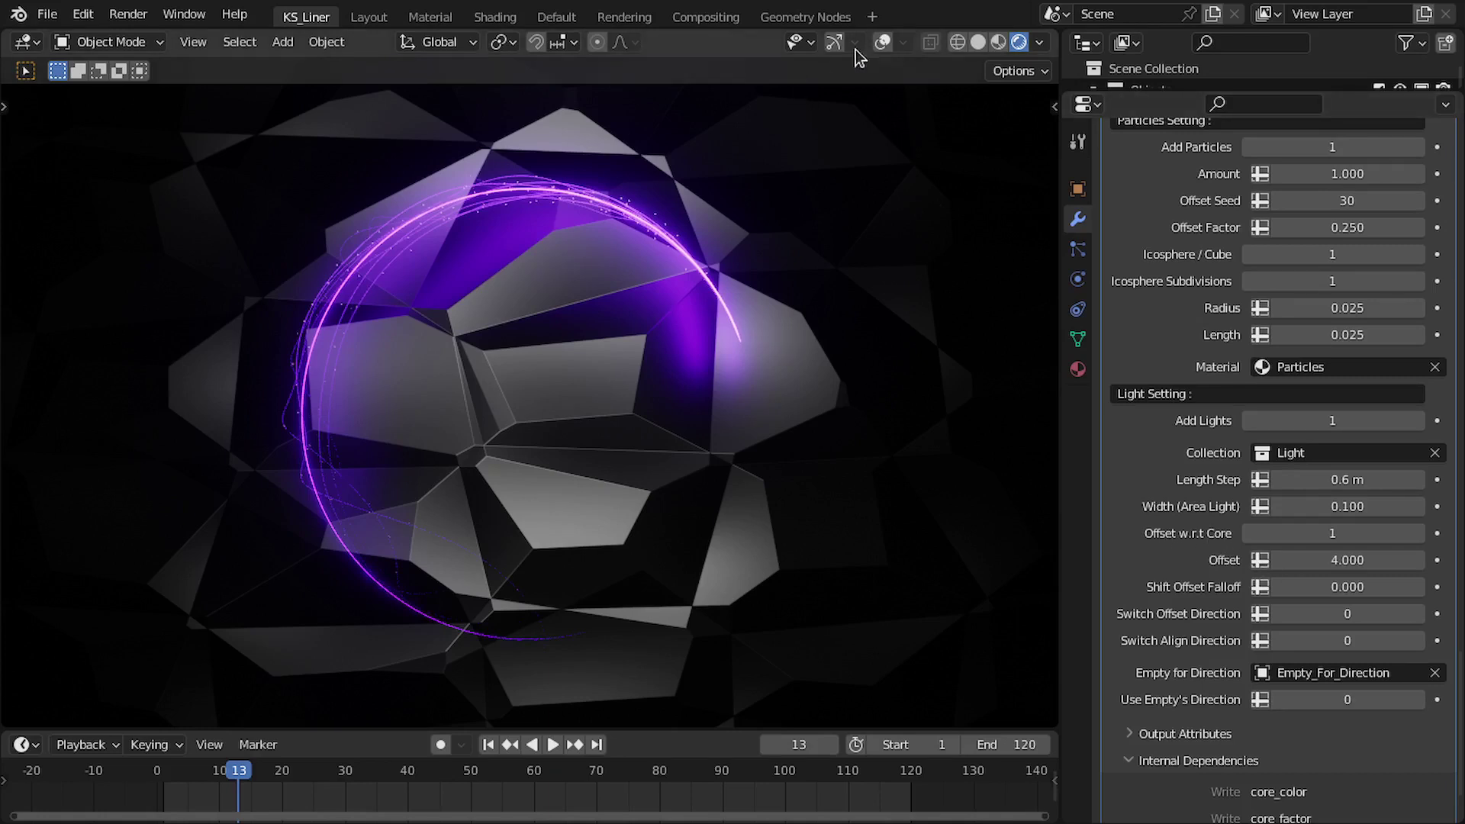
Step: Show the viewport overlays, including the extra objects overlay on the particle ring
{"action": "left_click", "coordinate": [883, 42]}
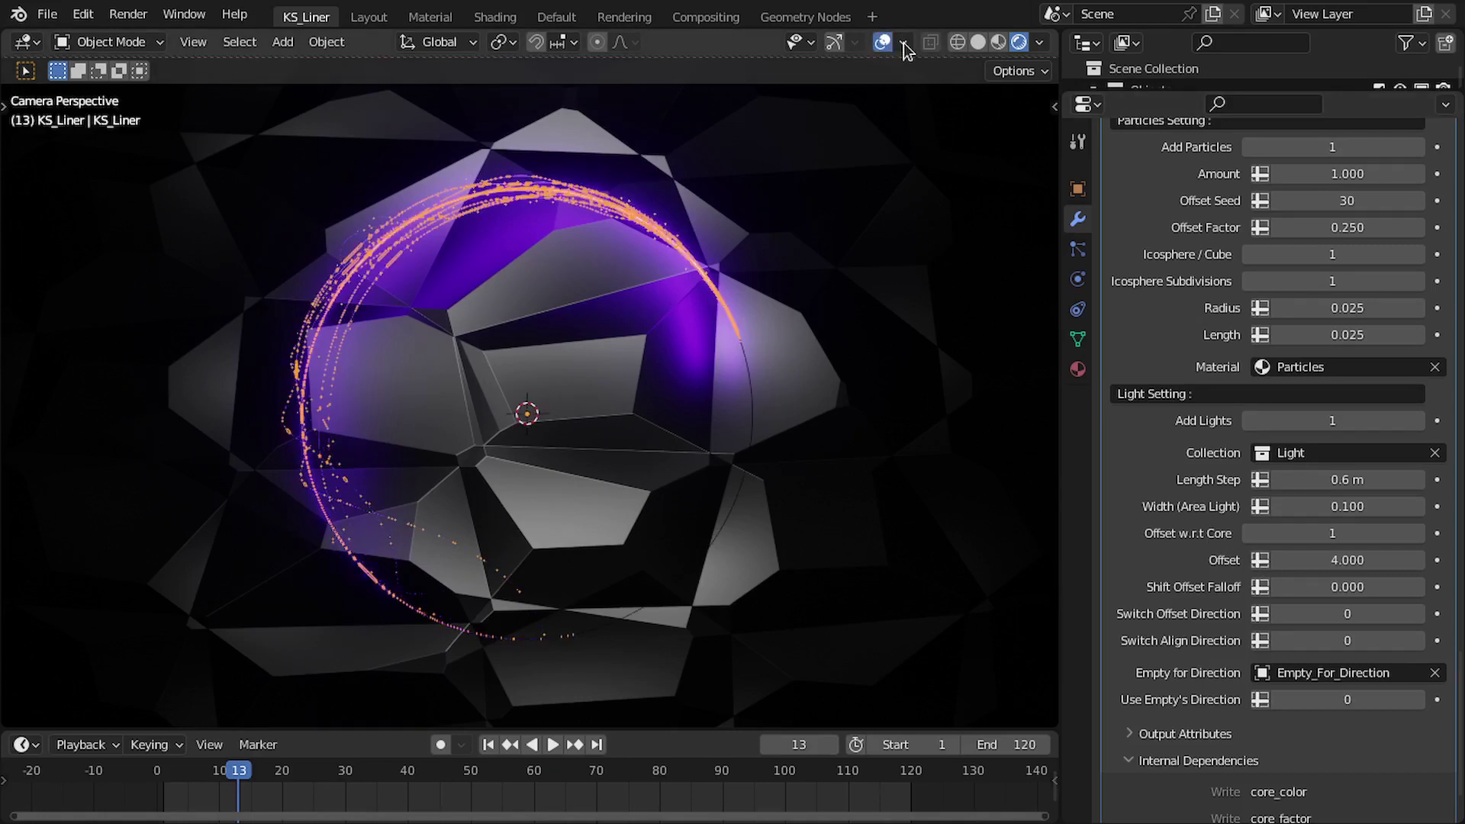
{"action": "left_click", "coordinate": [904, 42]}
{"action": "left_click", "coordinate": [797, 280]}
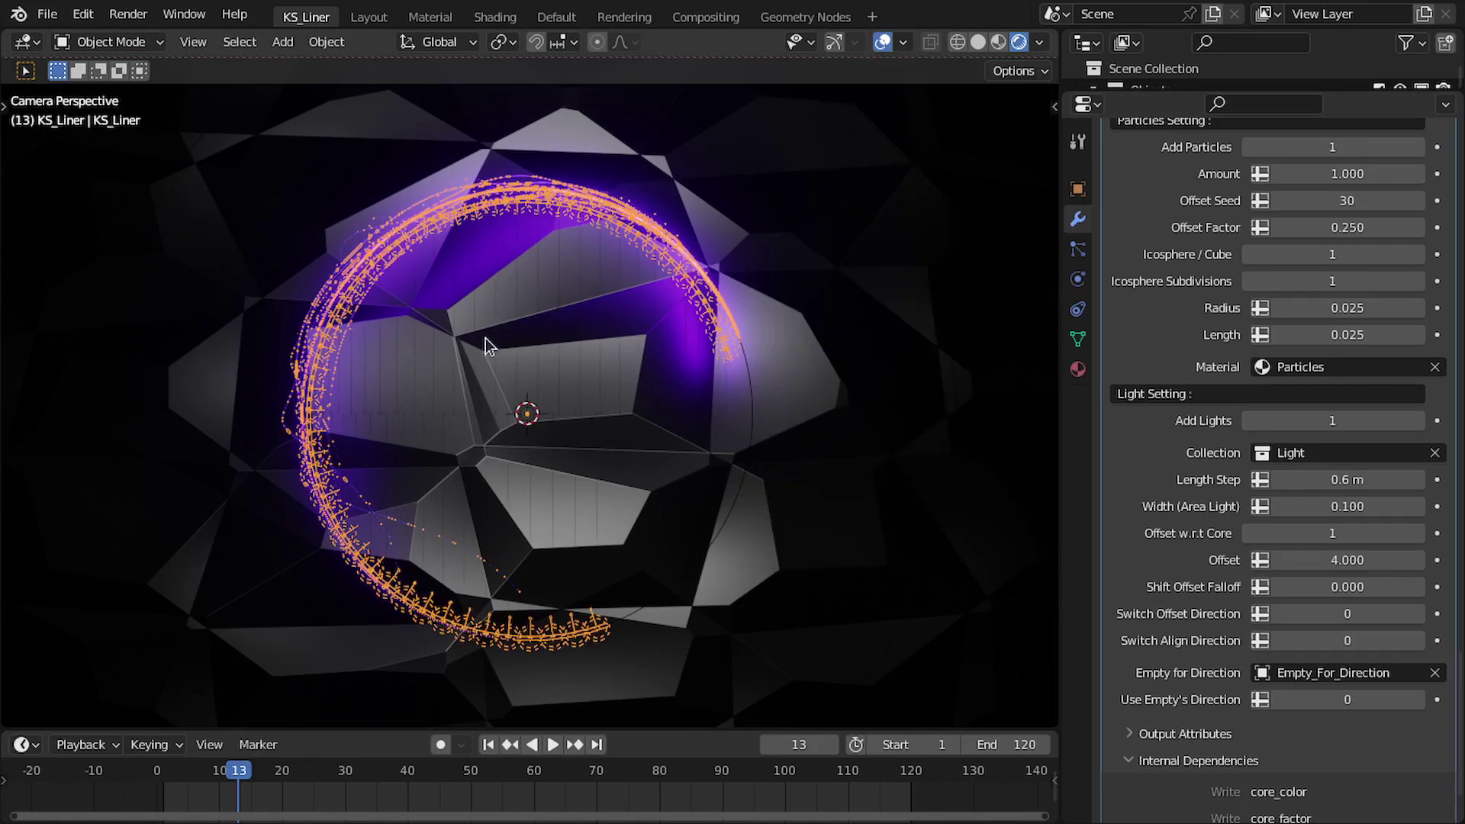
{"action": "mouse_move", "coordinate": [561, 426]}
{"action": "middle_mouse_down"}
{"action": "mouse_move", "coordinate": [572, 343]}
{"action": "mouse_move", "coordinate": [517, 533]}
{"action": "middle_mouse_up"}
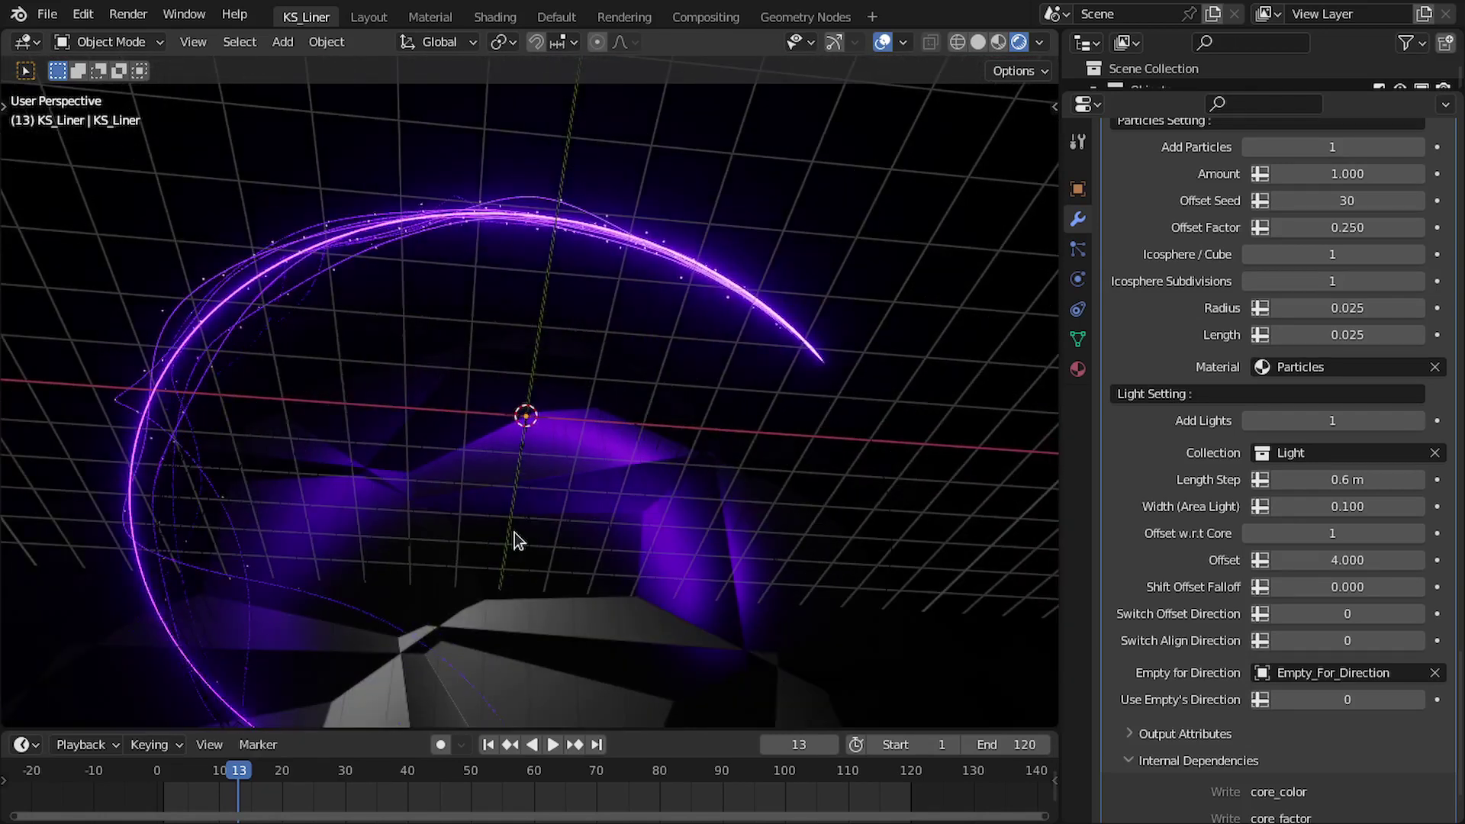
Step: Select the particle ring and view it through the camera, rendered with overlays hidden
{"action": "key", "text": "z"}
{"action": "left_click", "coordinate": [768, 559]}
{"action": "left_click", "coordinate": [497, 337]}
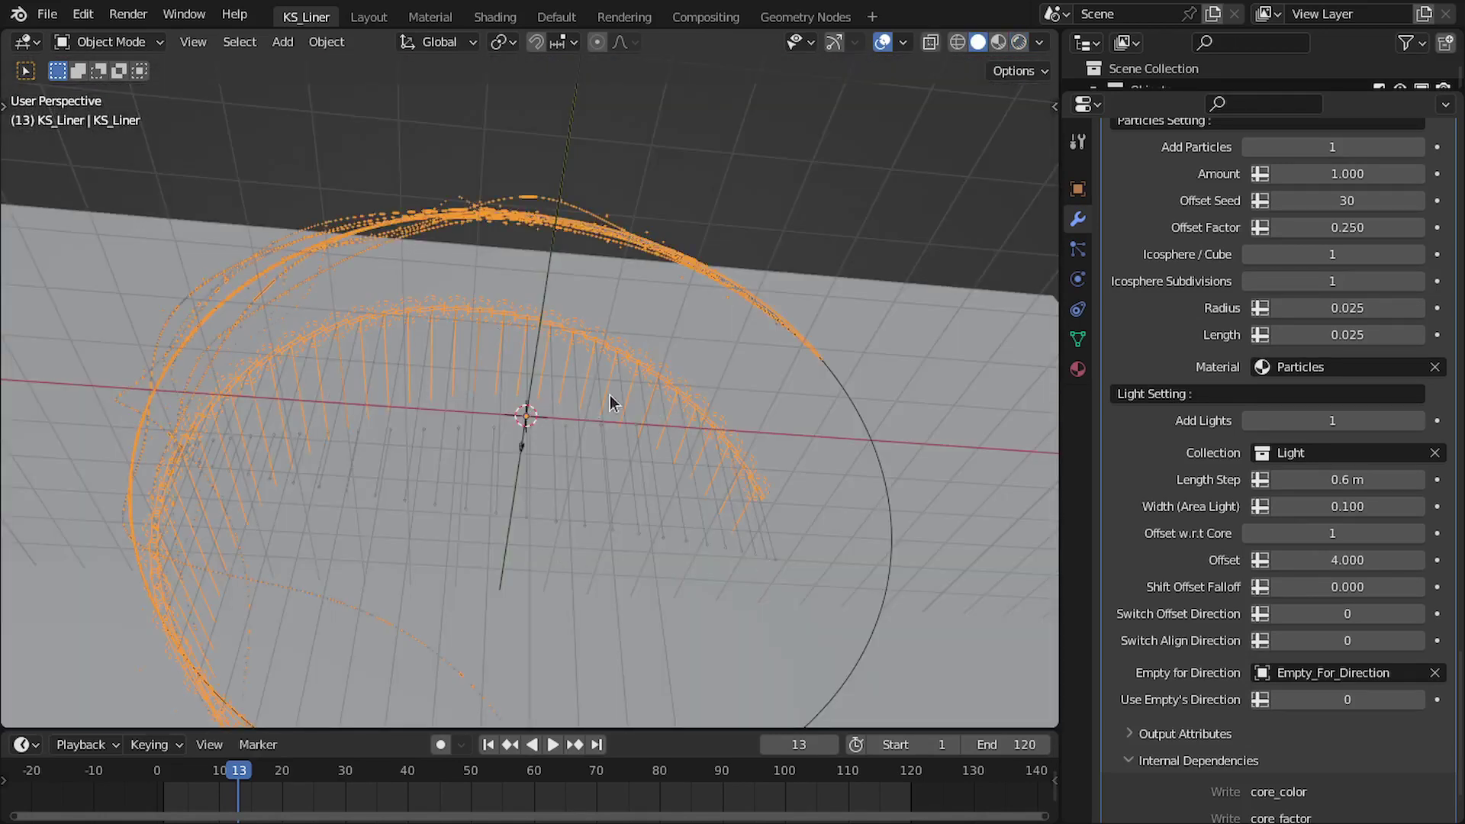
{"action": "key", "text": "z"}
{"action": "left_click", "coordinate": [763, 402]}
{"action": "key", "text": "KP_0"}
{"action": "key", "text": "shift+alt+z"}
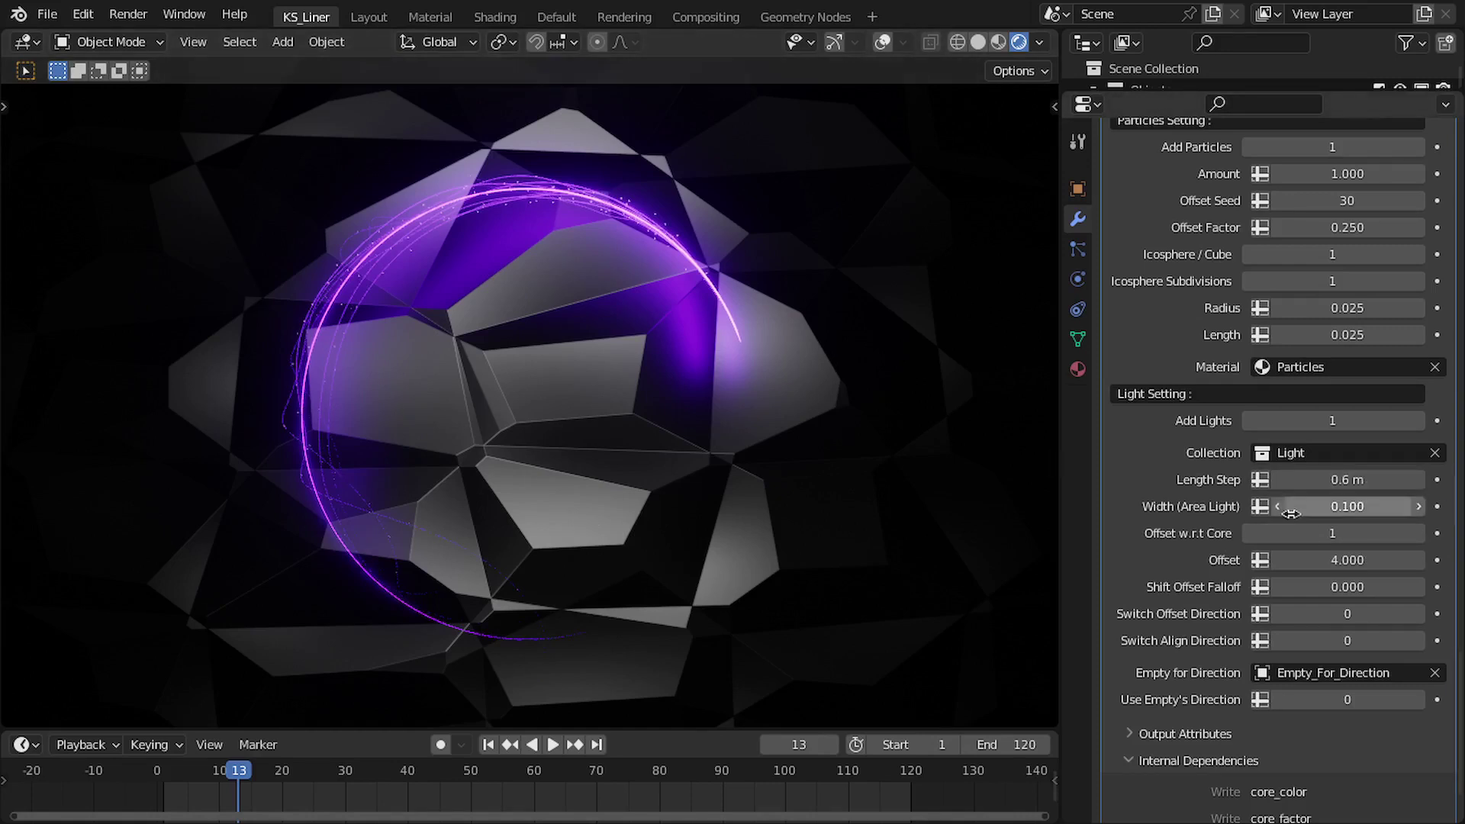
Step: Toggle Offset w.r.t Core off and on, keep Offset at 4.000, and enlarge the outliner
{"action": "left_click", "coordinate": [1249, 534]}
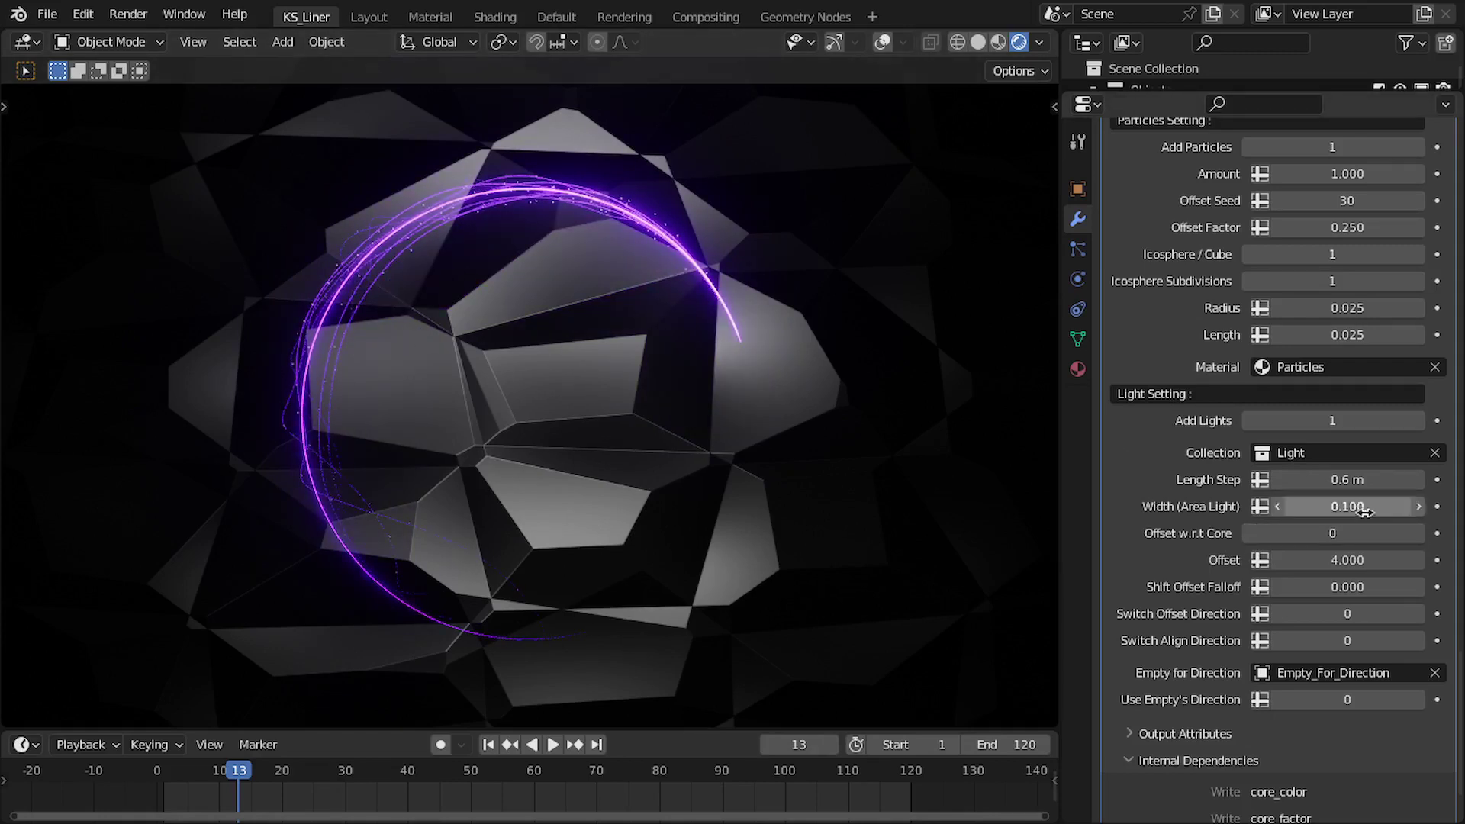
{"action": "left_click", "coordinate": [1418, 533]}
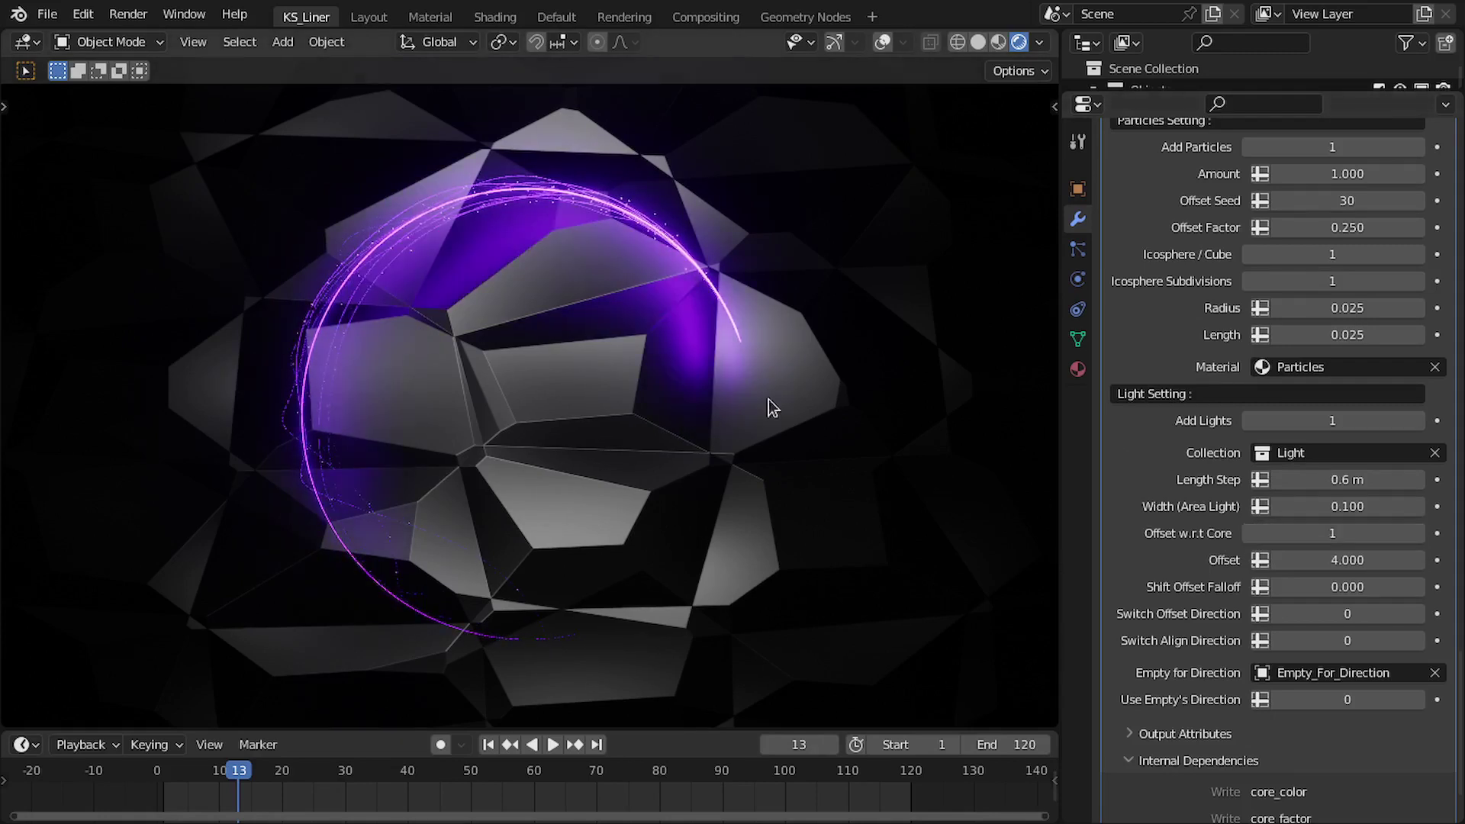
{"action": "scroll", "coordinate": [671, 366], "scroll_direction": "up", "scroll_amount": 2}
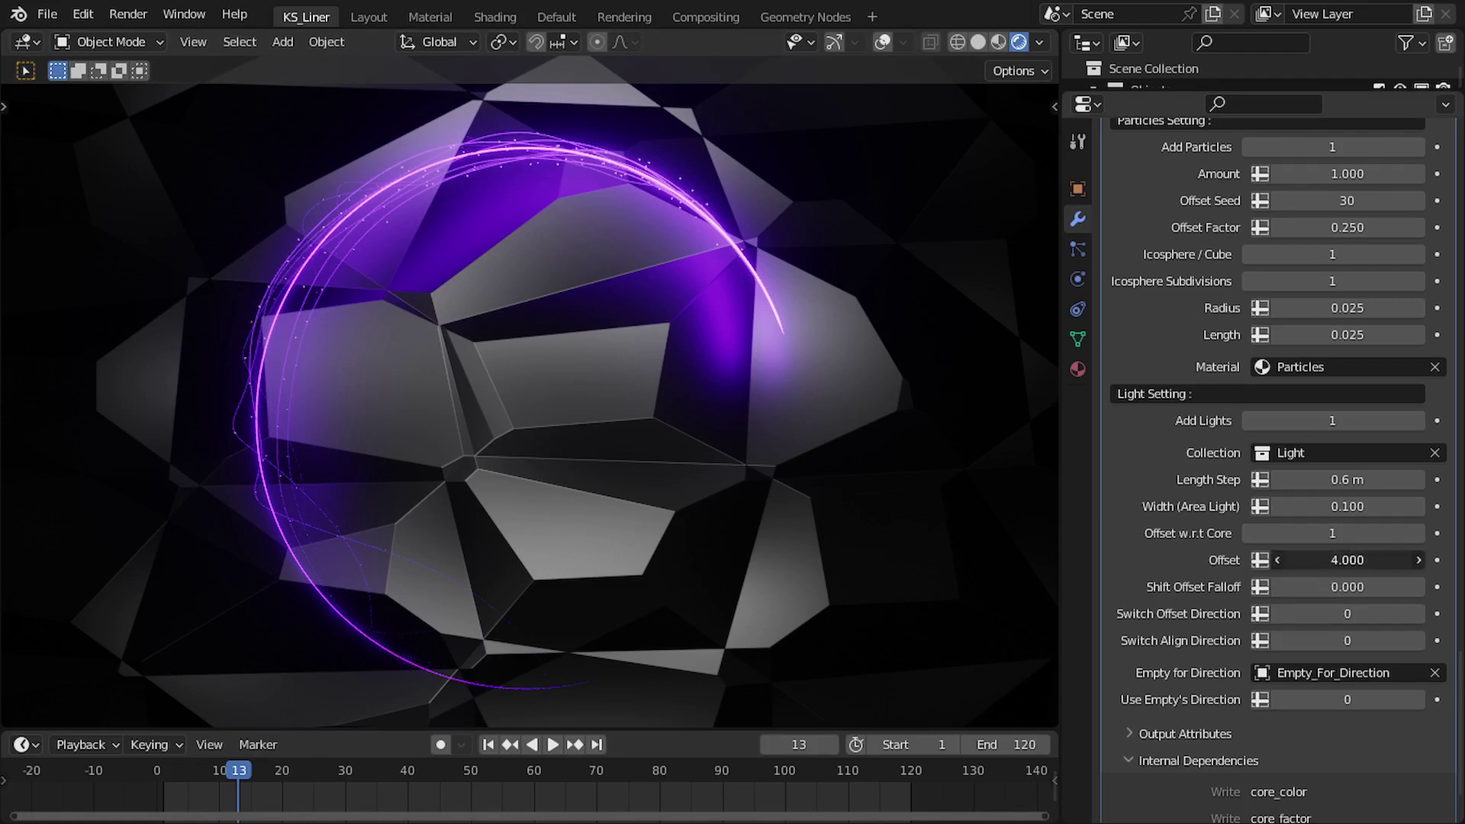
{"action": "left_click_drag", "start_coordinate": [1331, 559], "coordinate": [1415, 560]}
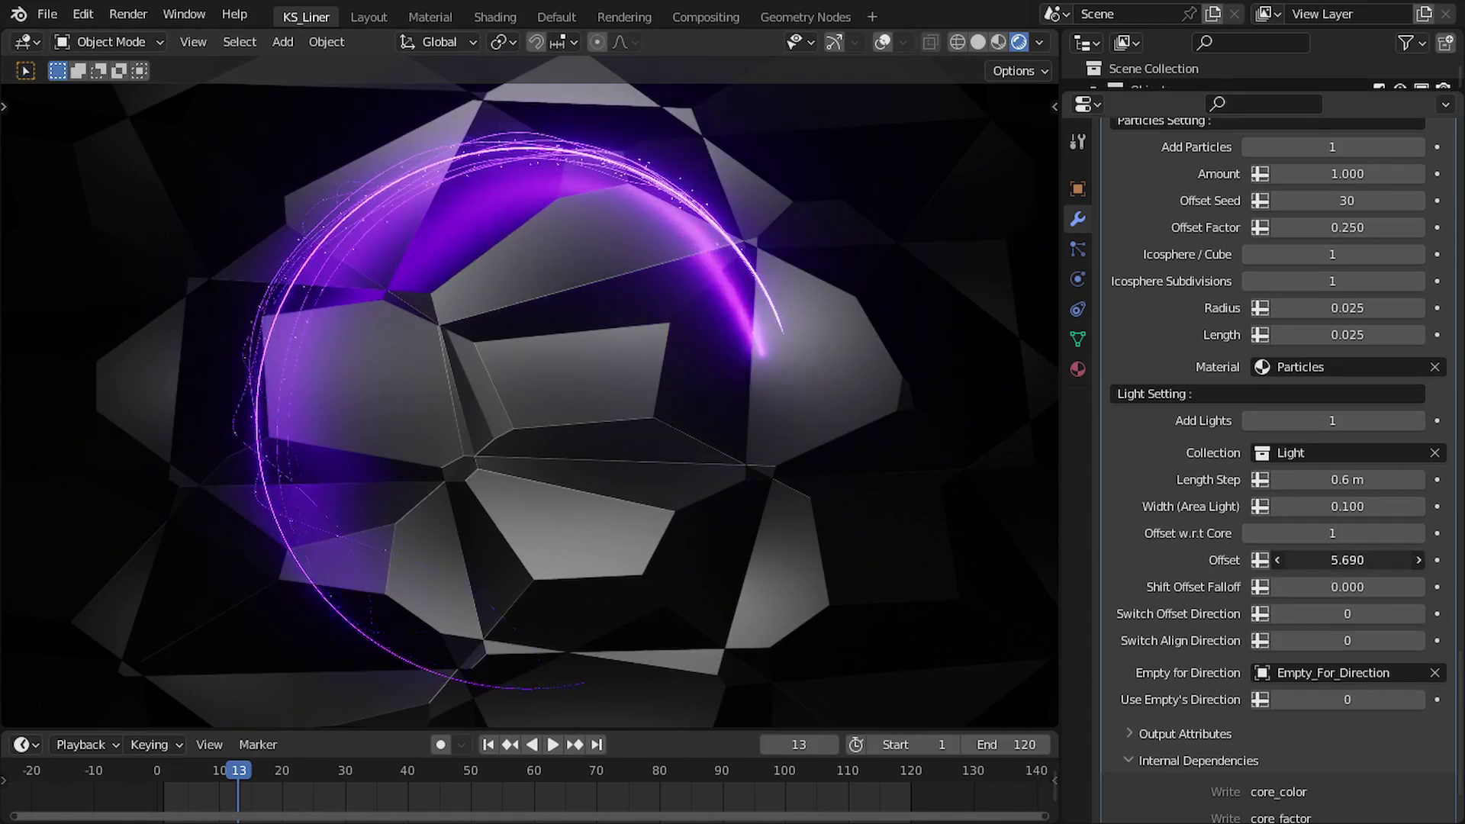
{"action": "key", "text": "Escape"}
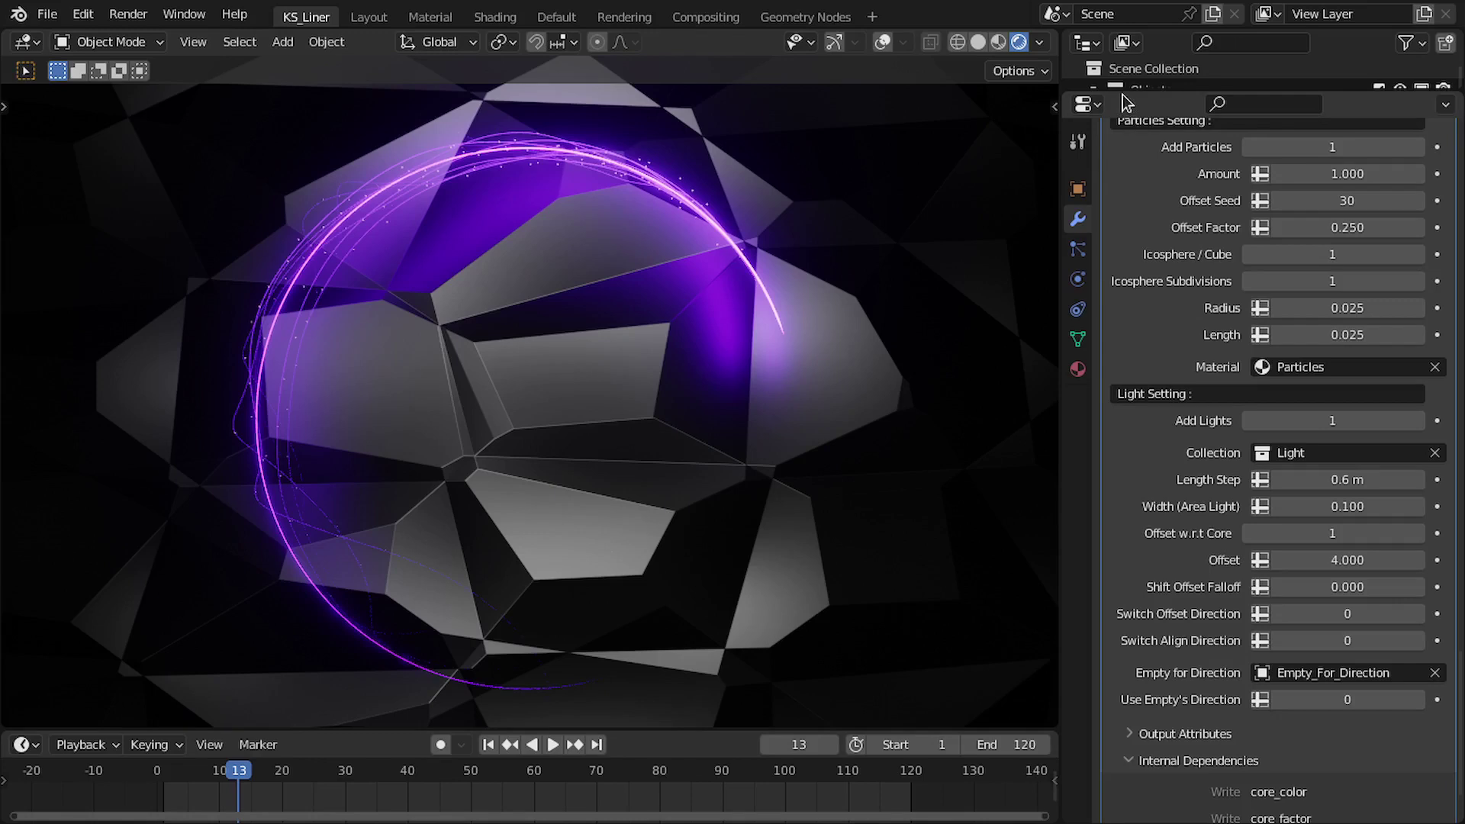
{"action": "left_click_drag", "start_coordinate": [1122, 87], "coordinate": [1122, 319]}
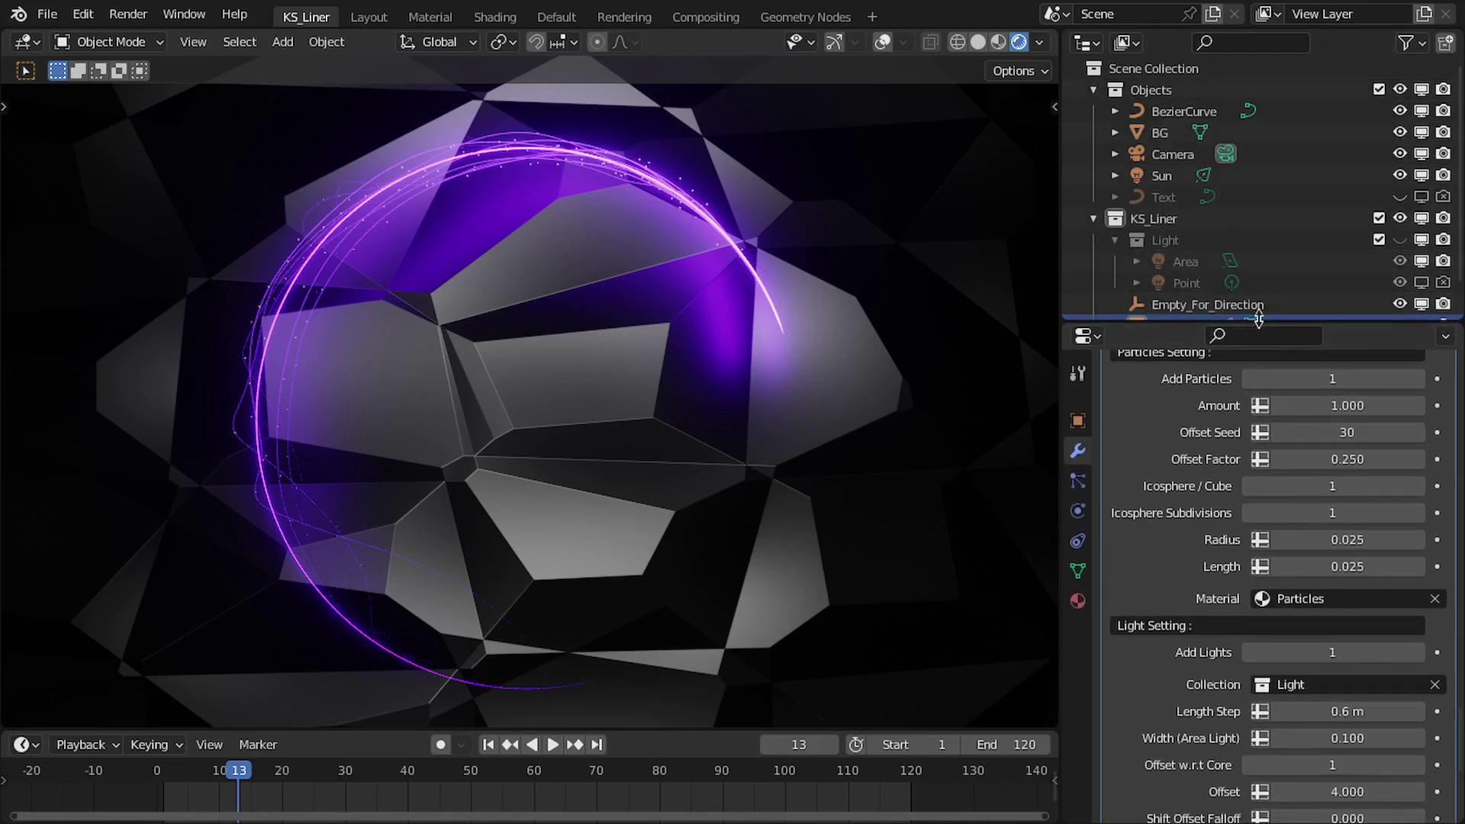
Step: Resize the outliner and toggle the Point light's viewport visibility, leaving it disabled
{"action": "left_click_drag", "start_coordinate": [1150, 319], "coordinate": [1145, 236]}
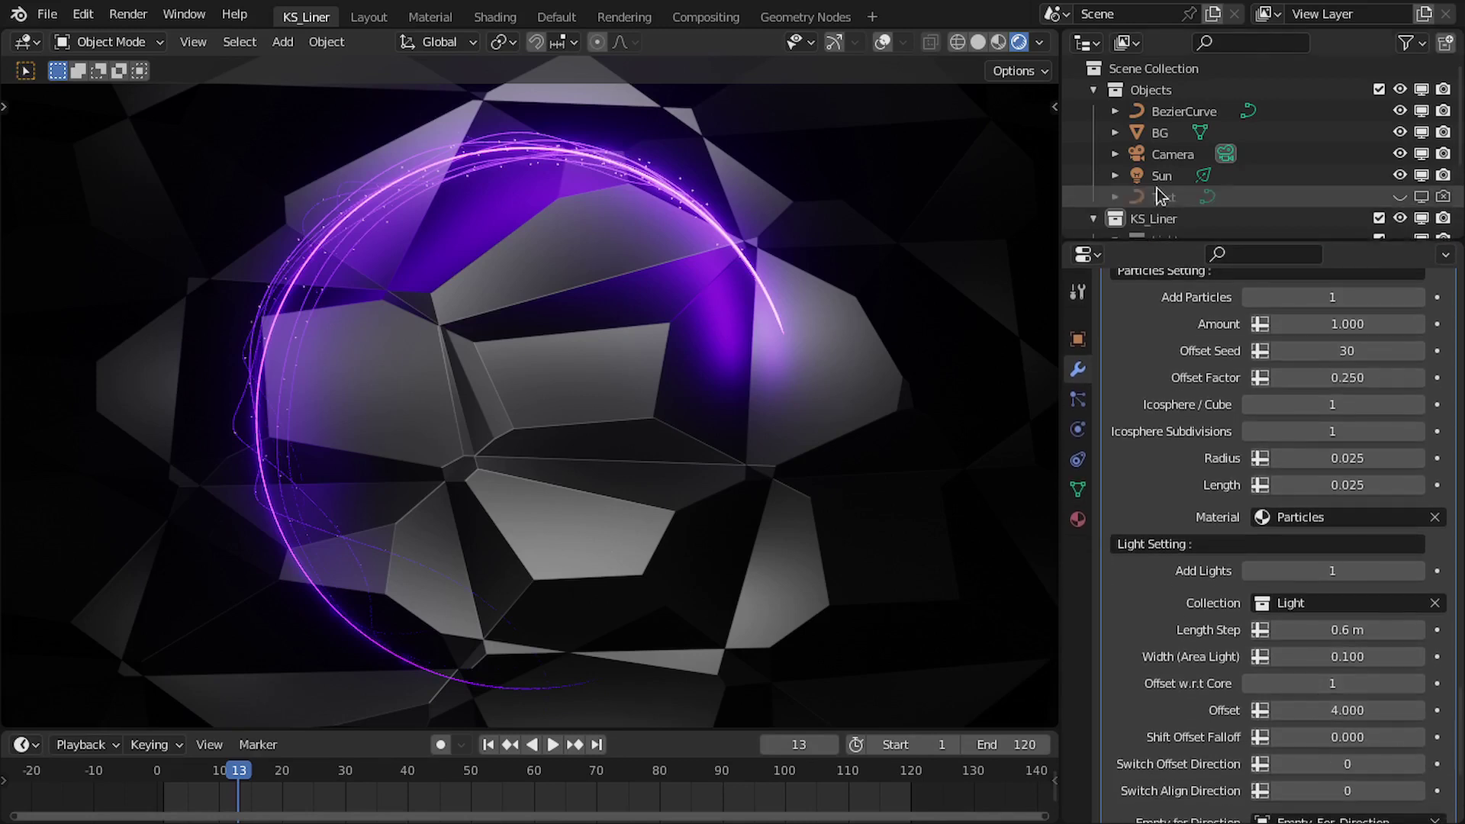
{"action": "scroll", "coordinate": [1190, 168], "scroll_direction": "down", "scroll_amount": 3}
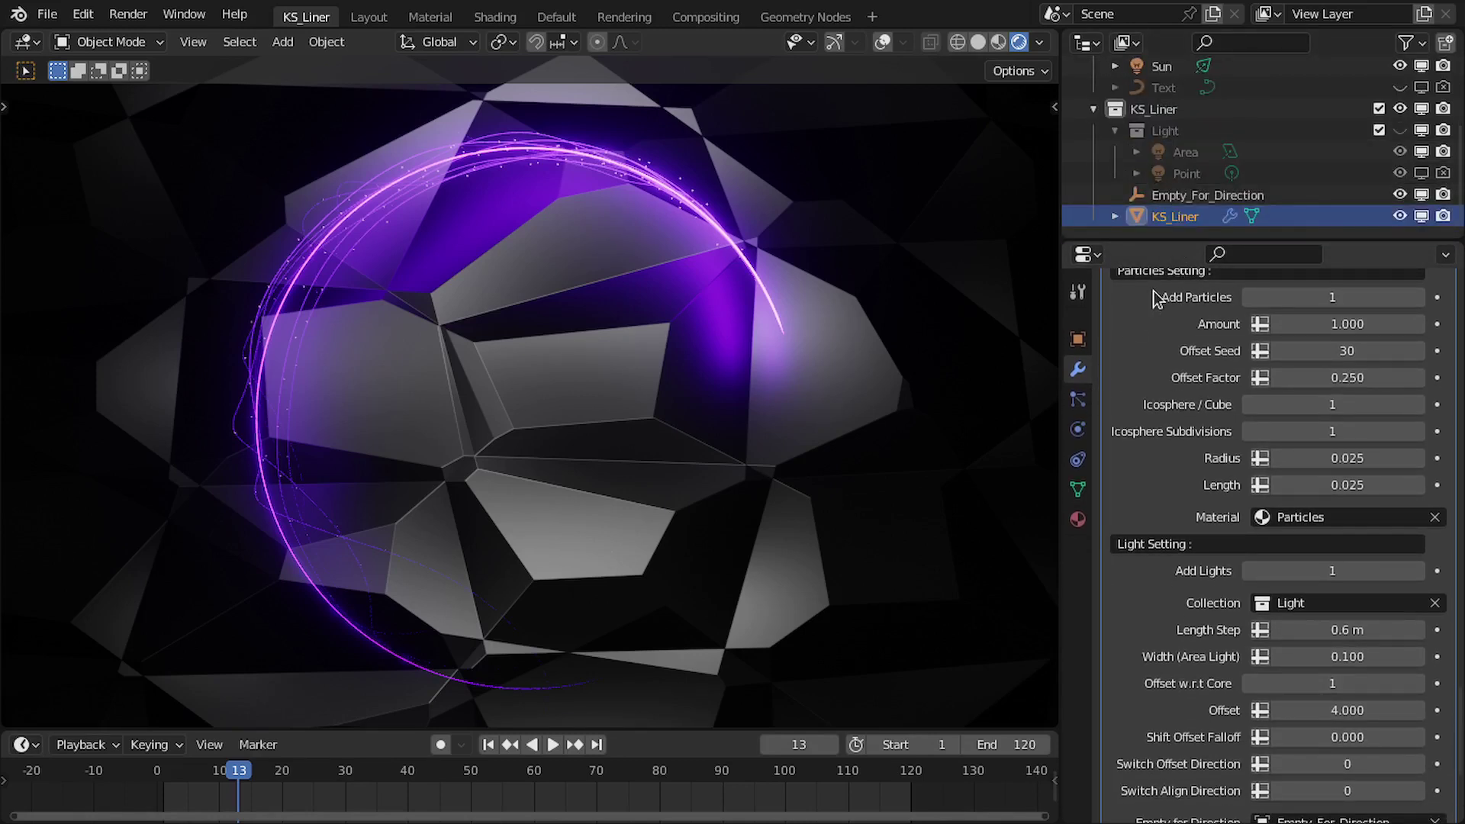
{"action": "left_click_drag", "start_coordinate": [1175, 241], "coordinate": [1174, 220]}
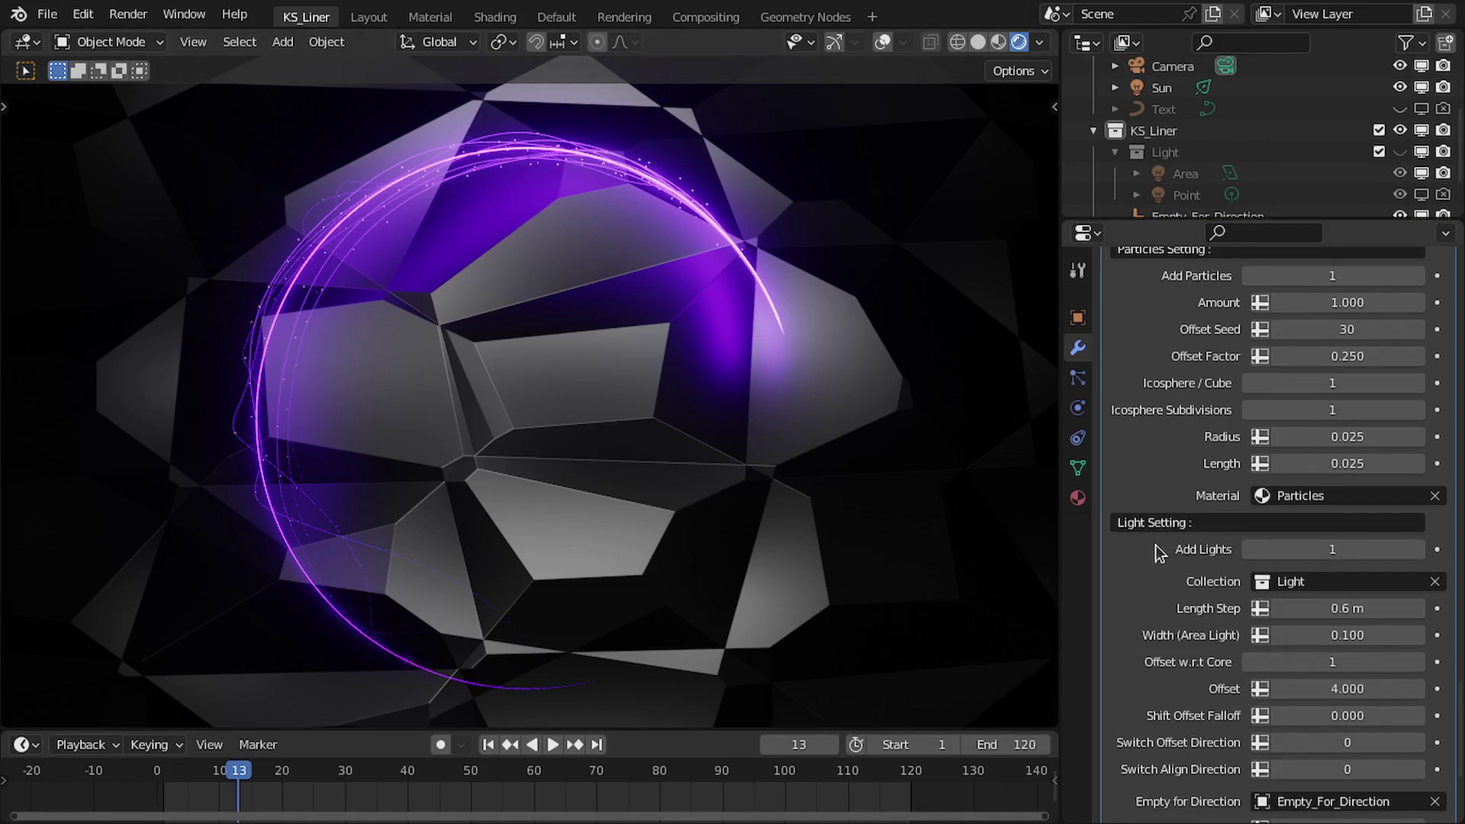
{"action": "scroll", "coordinate": [1155, 551], "scroll_direction": "down", "scroll_amount": 5}
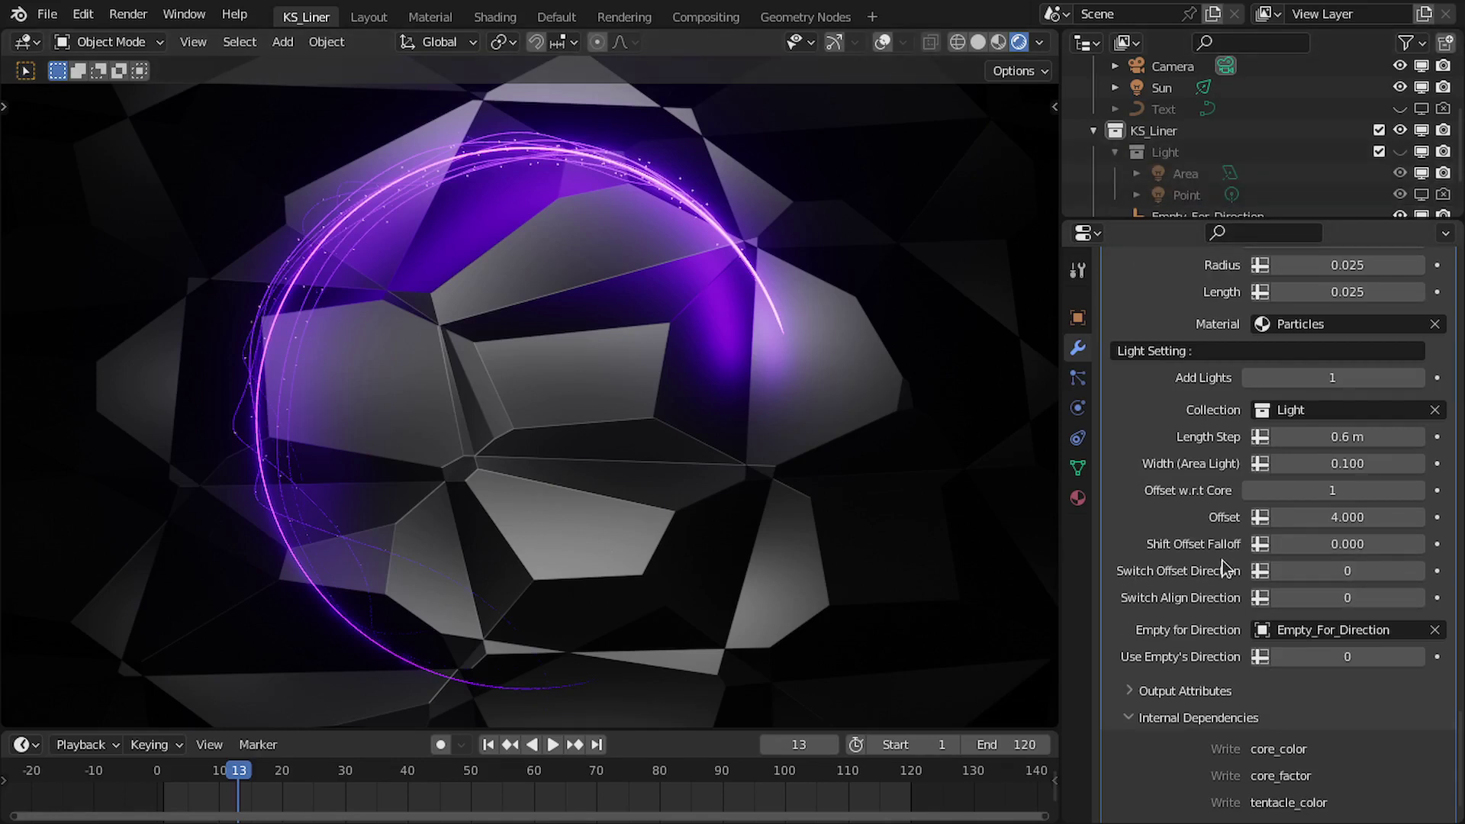
{"action": "scroll", "coordinate": [1296, 153], "scroll_direction": "down", "scroll_amount": 2}
{"action": "left_click", "coordinate": [1421, 151]}
{"action": "left_click", "coordinate": [1421, 152]}
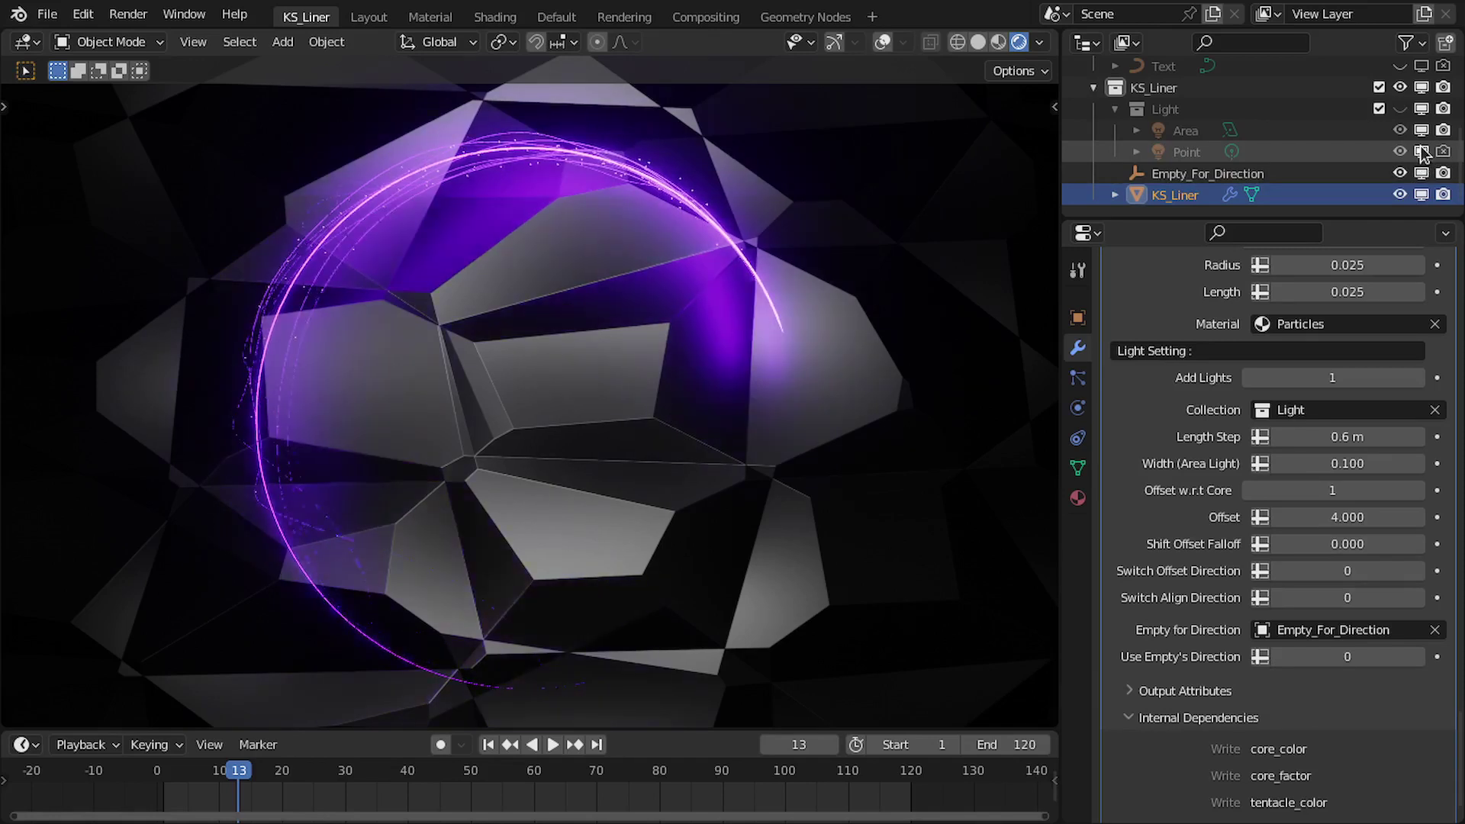
{"action": "left_click", "coordinate": [1421, 151]}
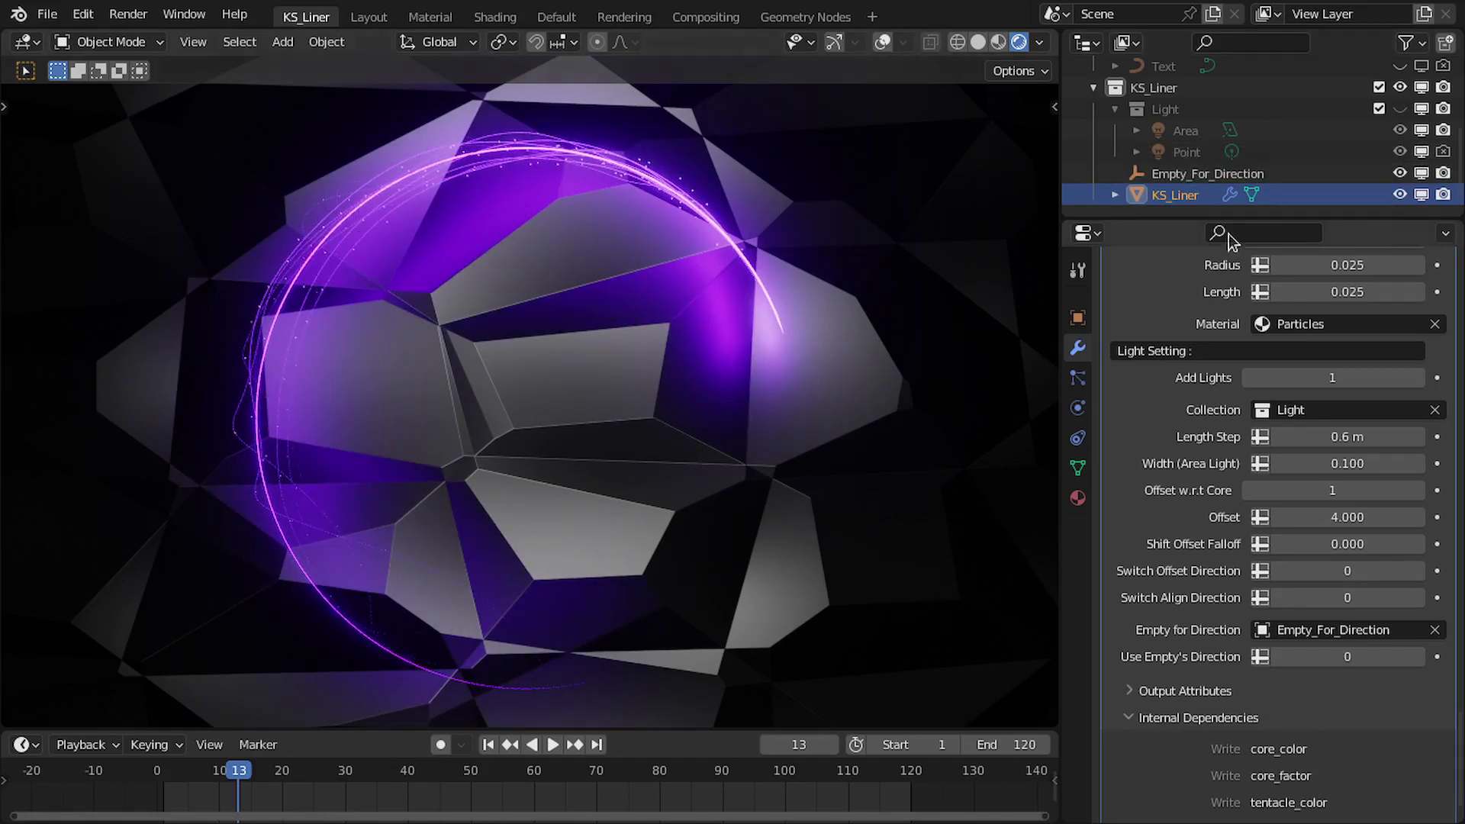
{"action": "left_click", "coordinate": [1421, 152]}
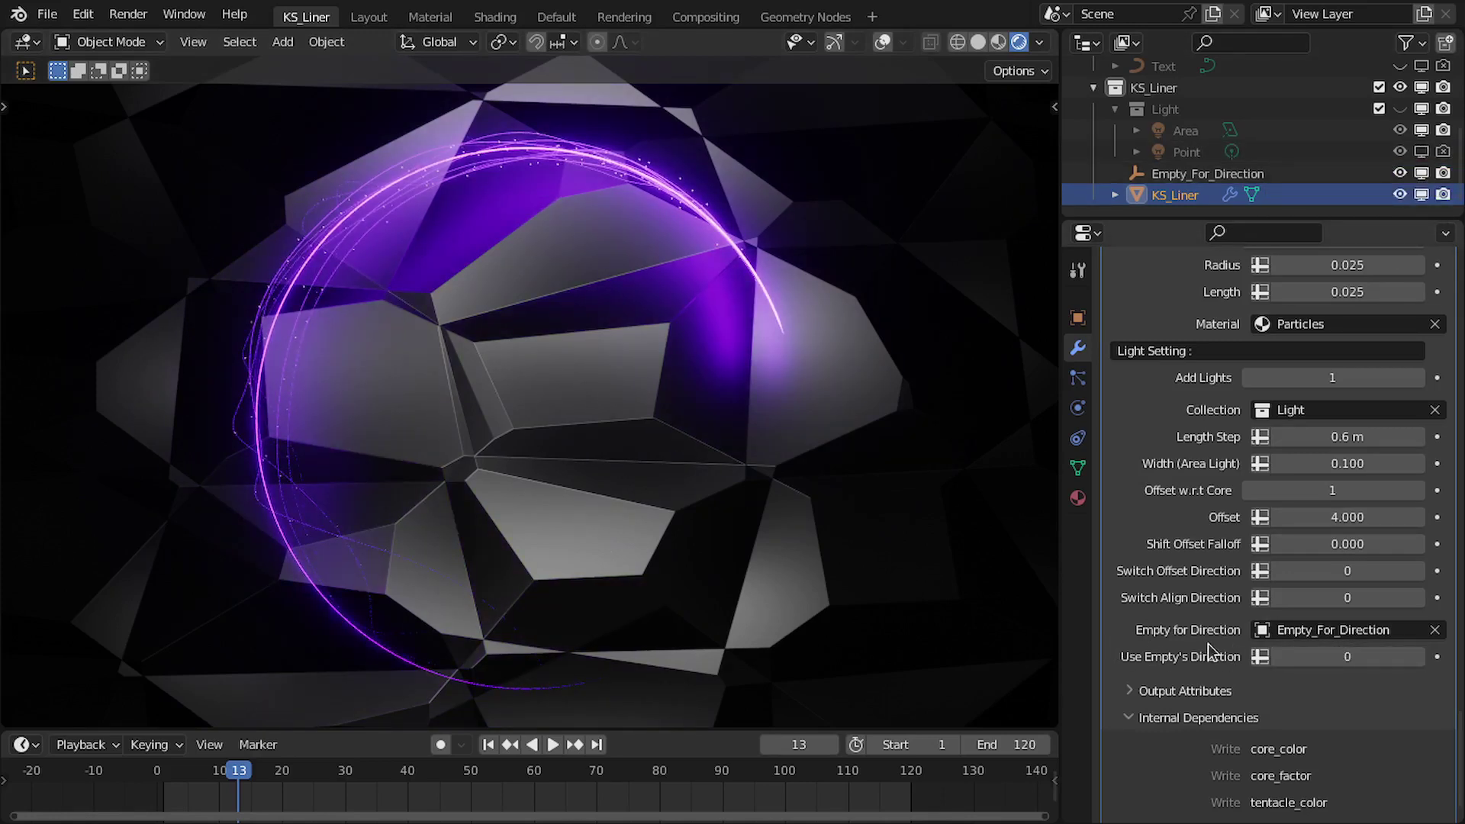
Step: Switch to Solid shading and orbit in close around the particle plane's edge
{"action": "middle_click_drag", "start_coordinate": [647, 351], "coordinate": [582, 445]}
{"action": "scroll", "coordinate": [592, 458], "scroll_direction": "up", "scroll_amount": 4}
{"action": "key", "text": "z"}
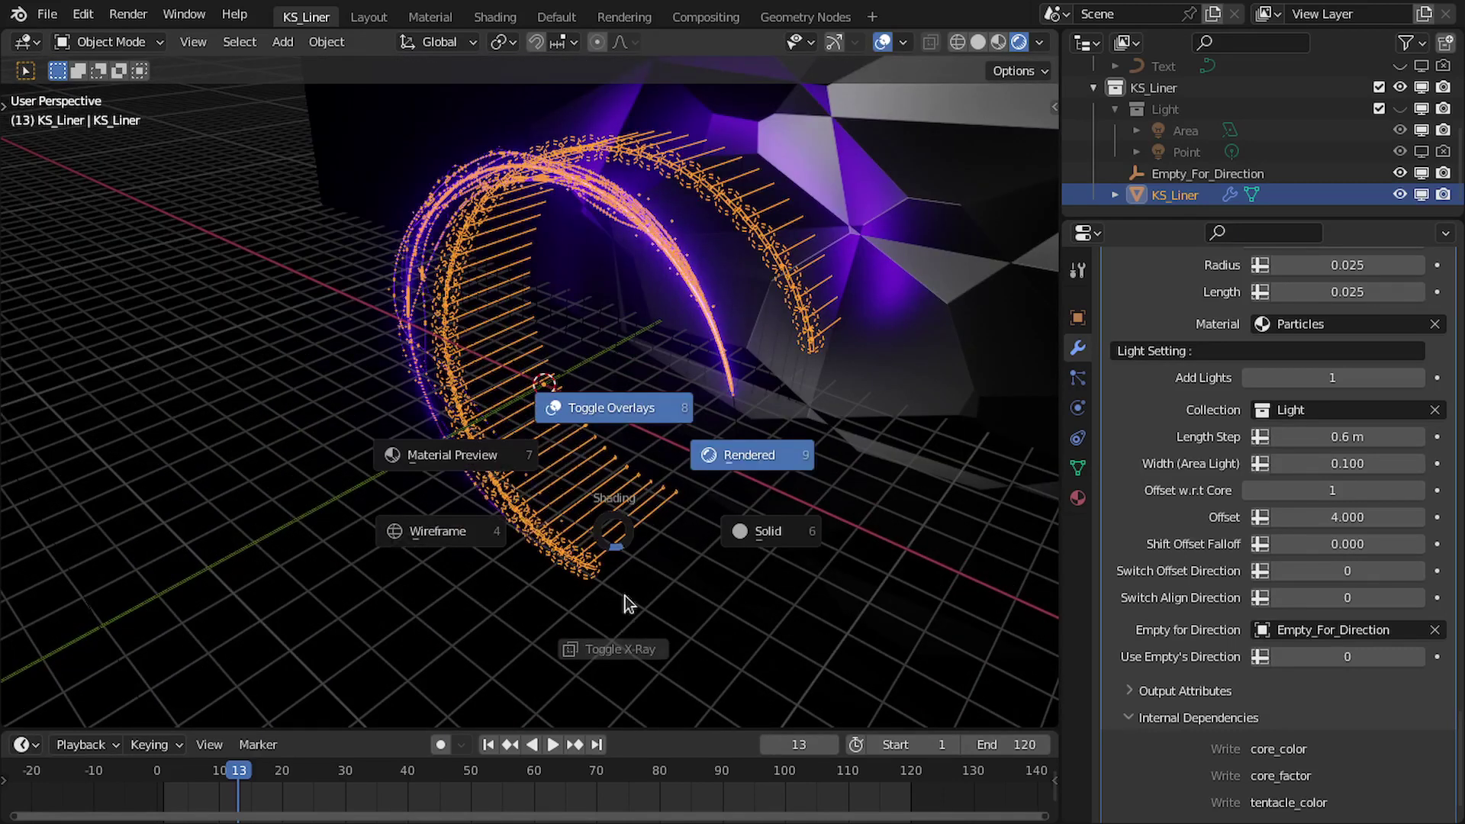
{"action": "left_click", "coordinate": [751, 544]}
{"action": "scroll", "coordinate": [582, 451], "scroll_direction": "up", "scroll_amount": 5}
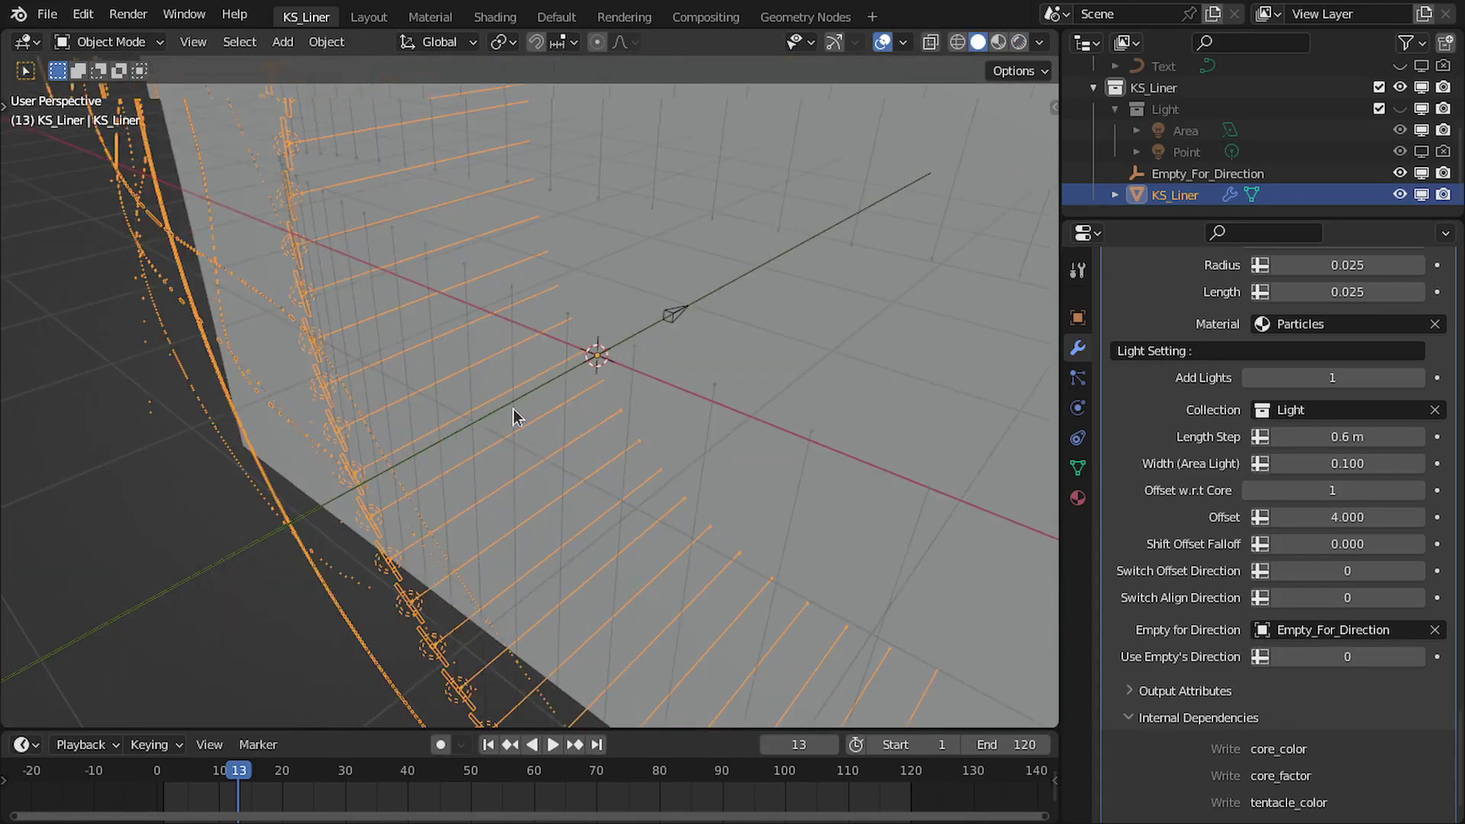
{"action": "scroll", "coordinate": [512, 416], "scroll_direction": "down", "scroll_amount": 5}
{"action": "middle_click_drag", "start_coordinate": [732, 418], "coordinate": [584, 393]}
{"action": "scroll", "coordinate": [628, 405], "scroll_direction": "up", "scroll_amount": 4}
{"action": "middle_click_drag", "start_coordinate": [354, 324], "coordinate": [513, 467]}
Step: Select Empty_For_Direction, then return to the camera view with overlays hidden
{"action": "left_click", "coordinate": [816, 422]}
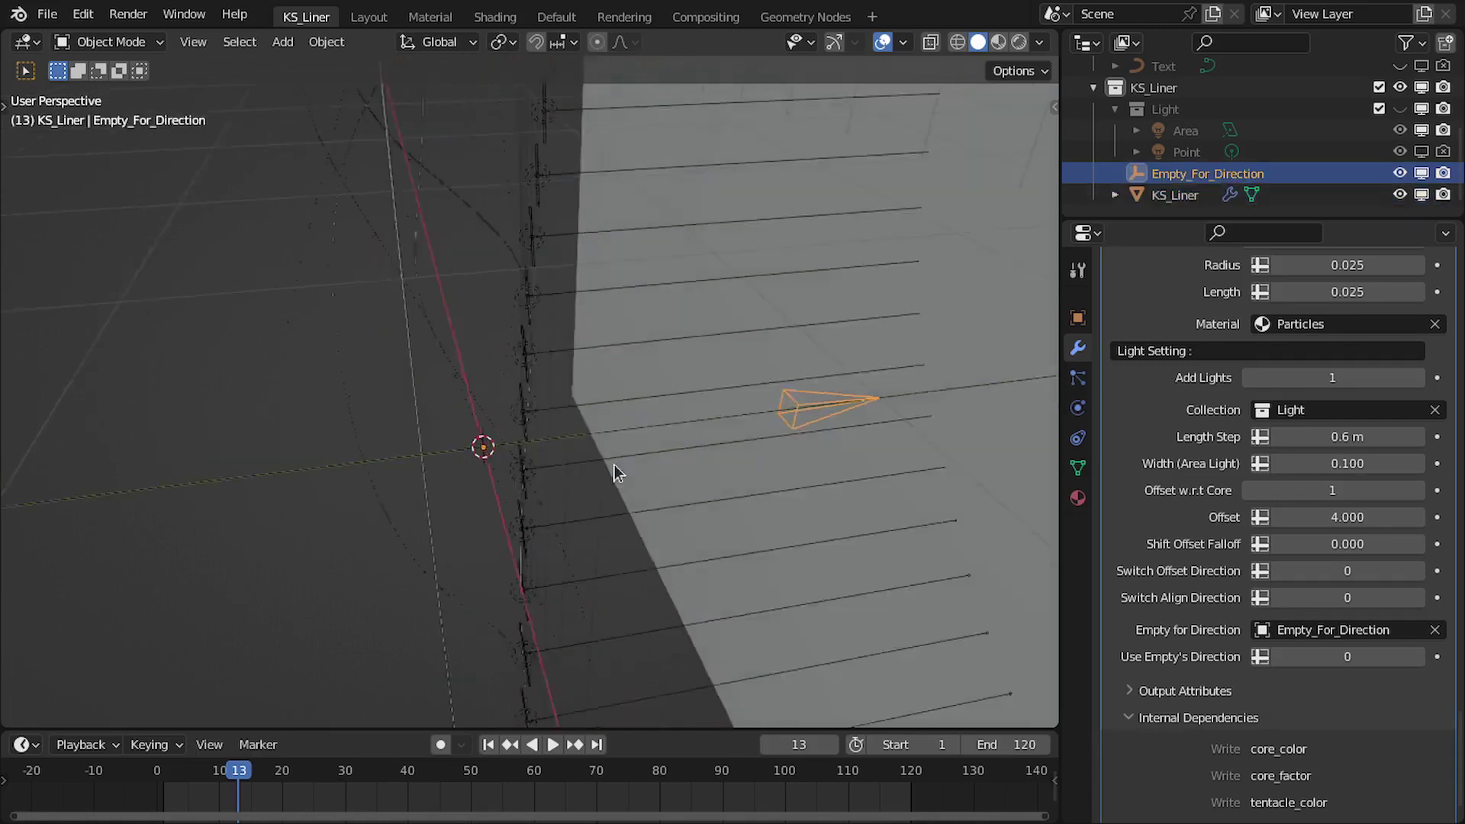
{"action": "middle_click_drag", "start_coordinate": [611, 467], "coordinate": [650, 379]}
{"action": "key", "text": "KP_0"}
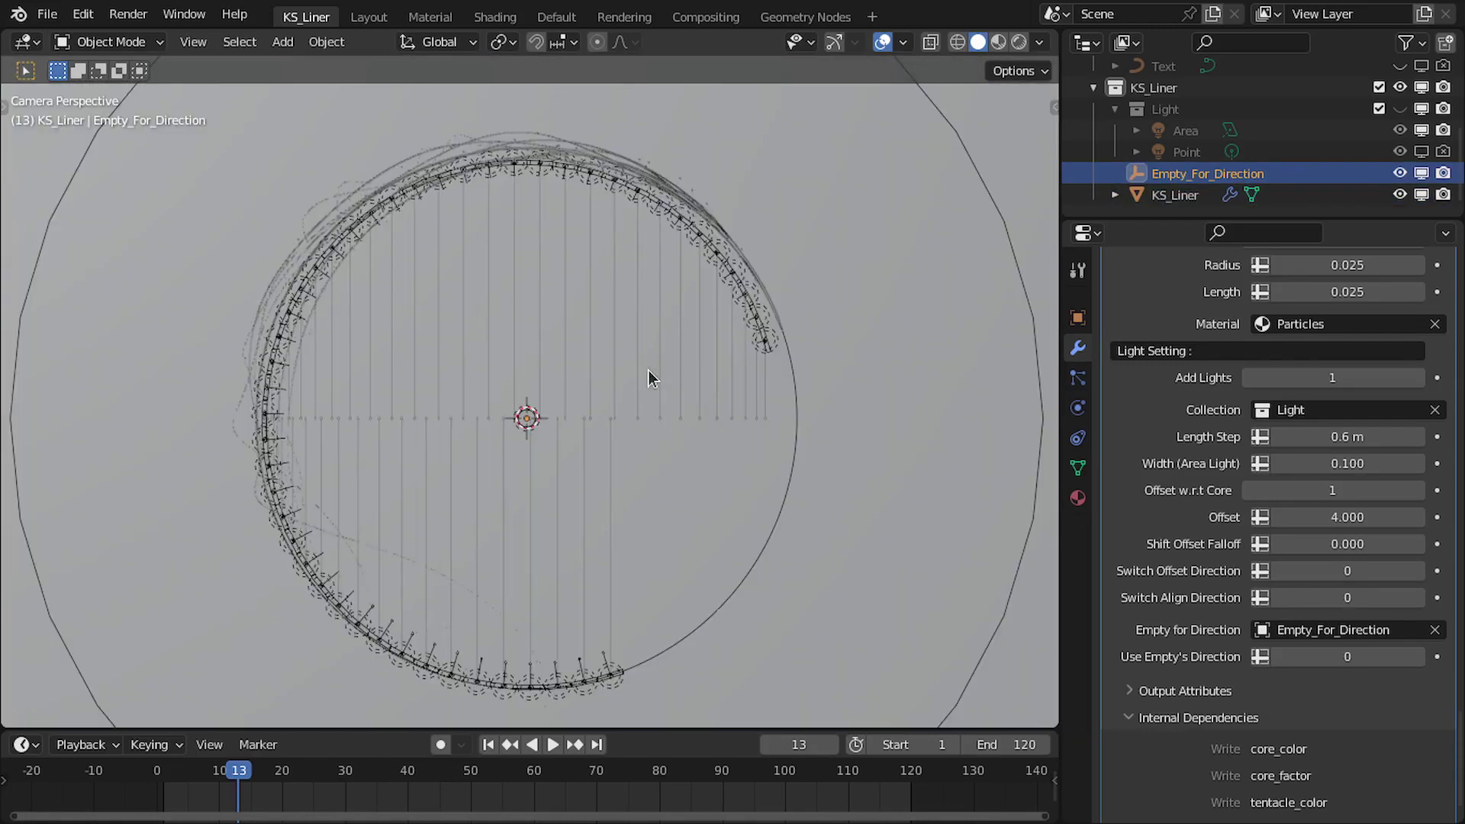
{"action": "key", "text": "shift+alt+z"}
Step: Return to Rendered shading, review the modifier panel, widen the properties column, and select KS_Liner
{"action": "key", "text": "z"}
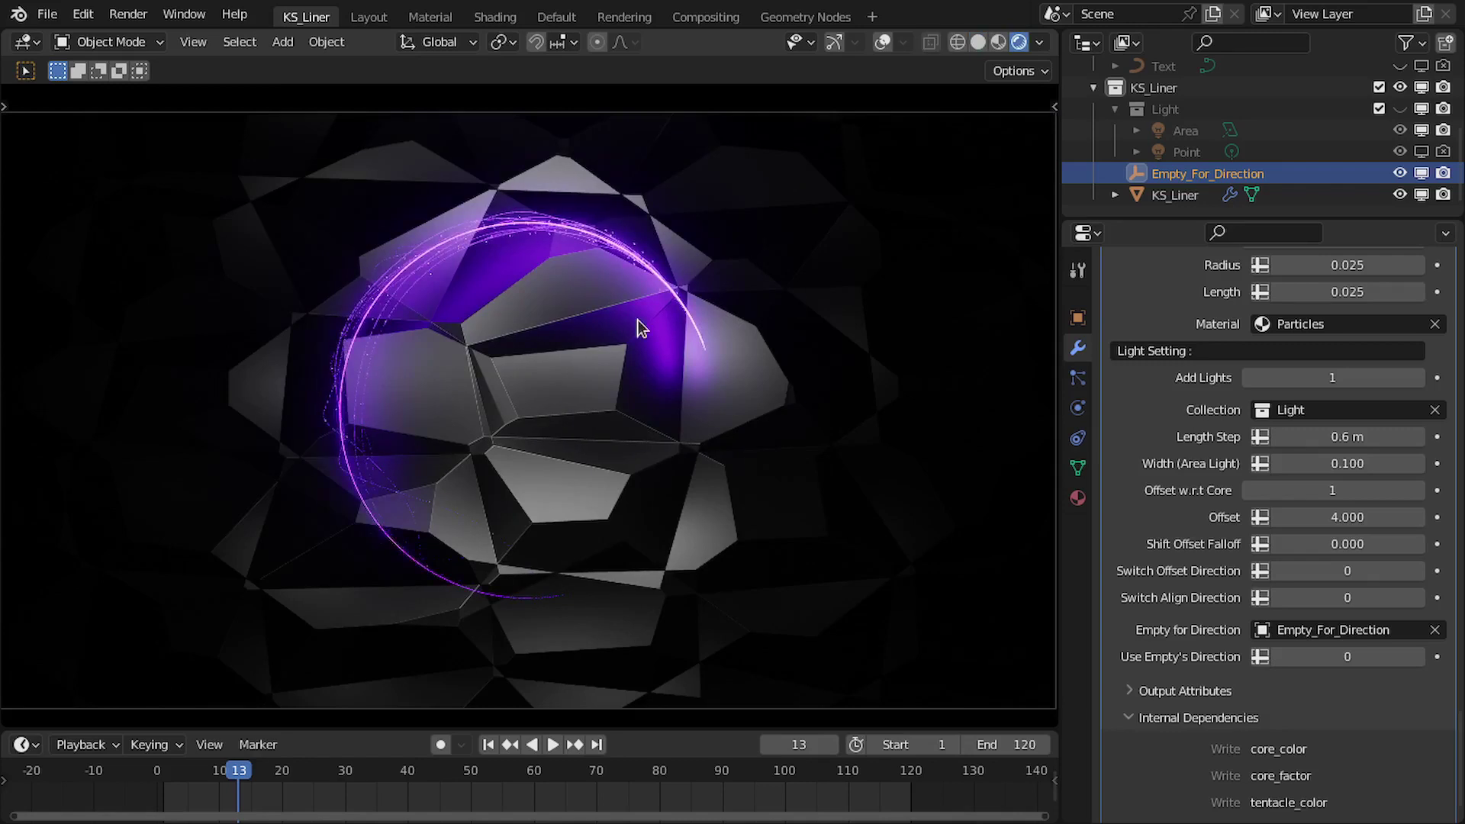
{"action": "scroll", "coordinate": [643, 358], "scroll_direction": "up", "scroll_amount": 2}
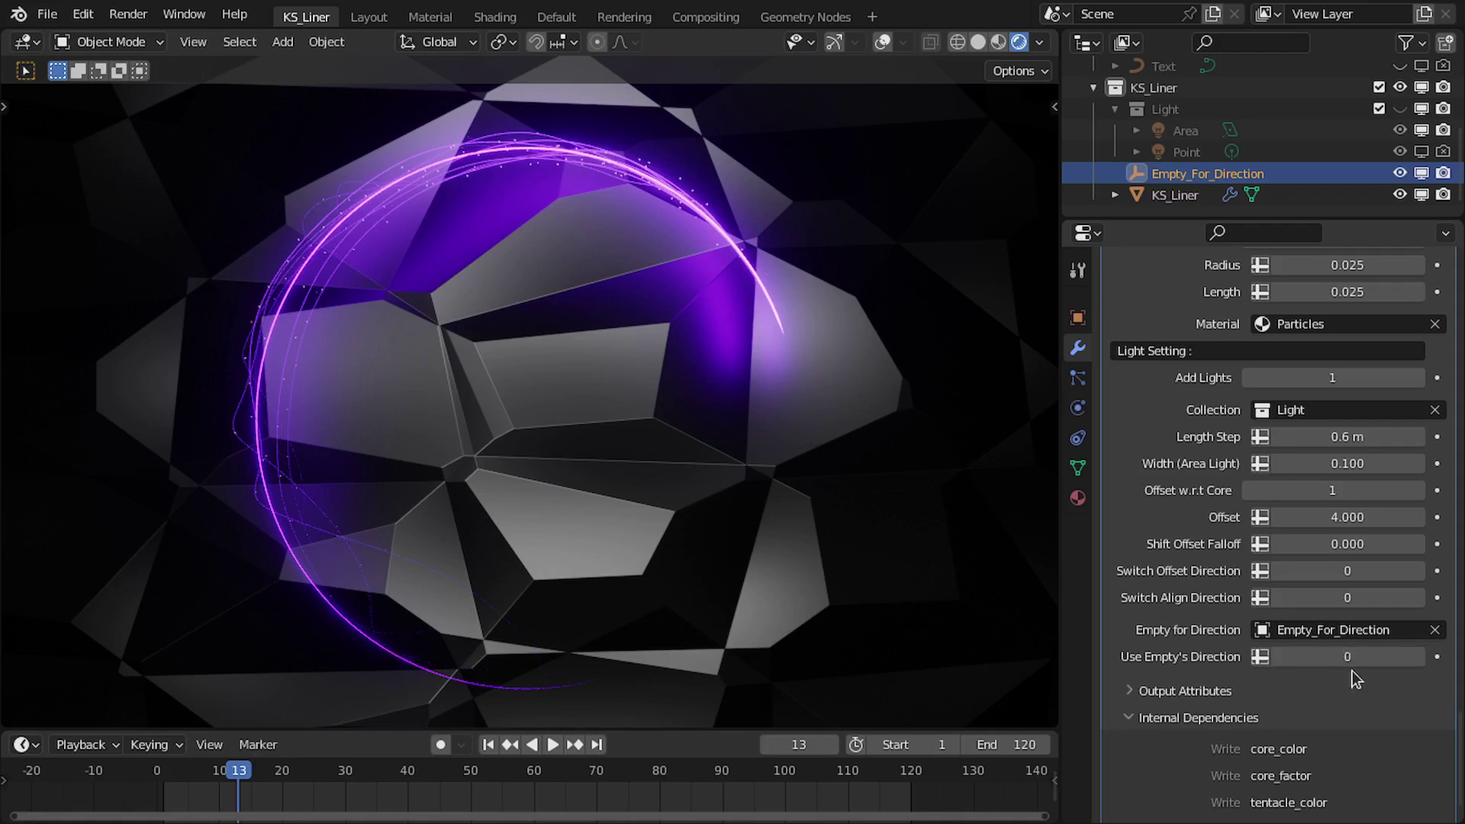
{"action": "scroll", "coordinate": [1203, 507], "scroll_direction": "up", "scroll_amount": 15}
{"action": "scroll", "coordinate": [1204, 508], "scroll_direction": "up", "scroll_amount": 15}
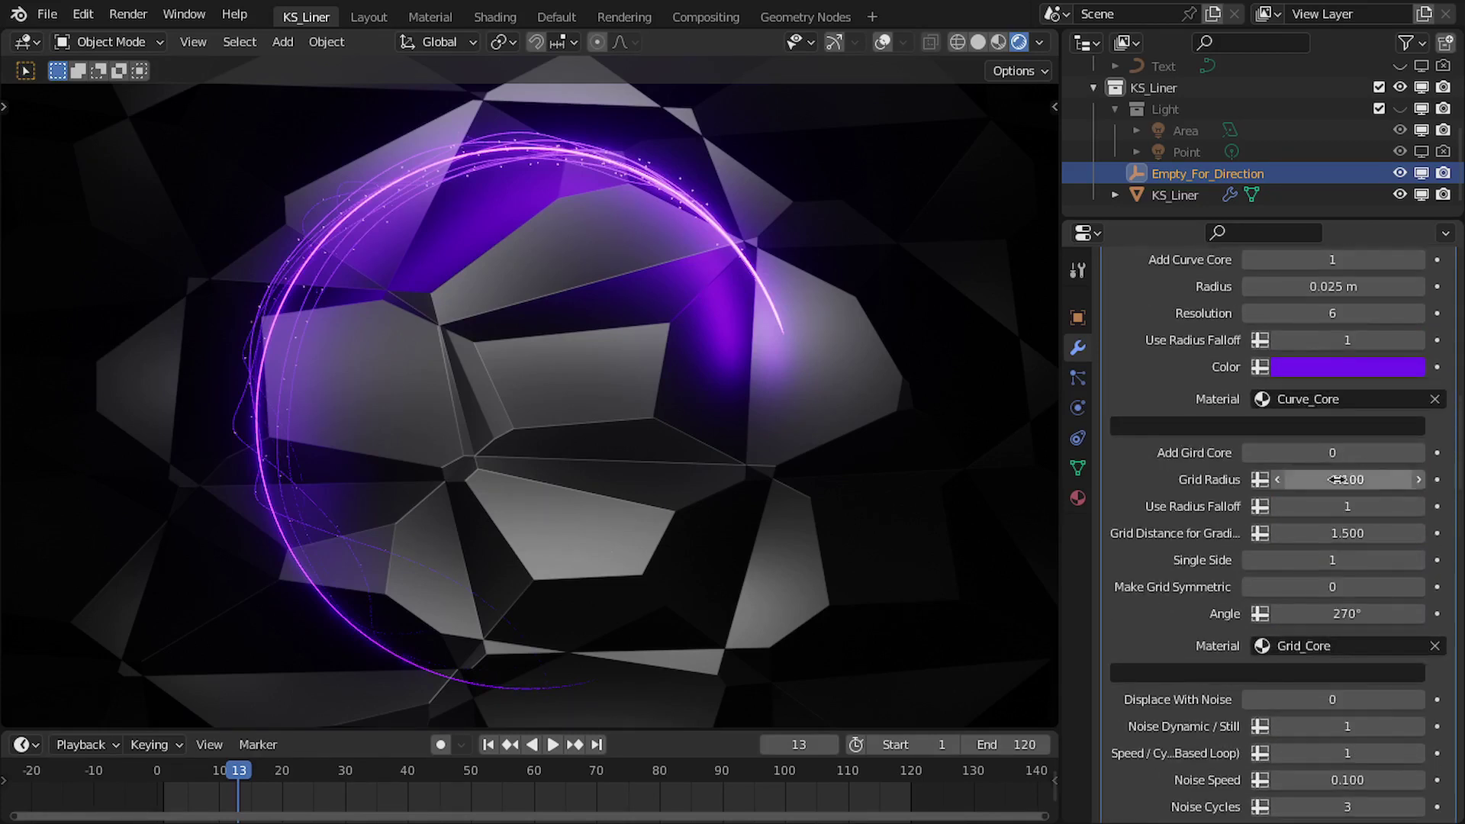
{"action": "scroll", "coordinate": [1388, 582], "scroll_direction": "down", "scroll_amount": 8}
{"action": "scroll", "coordinate": [1387, 578], "scroll_direction": "down", "scroll_amount": 20}
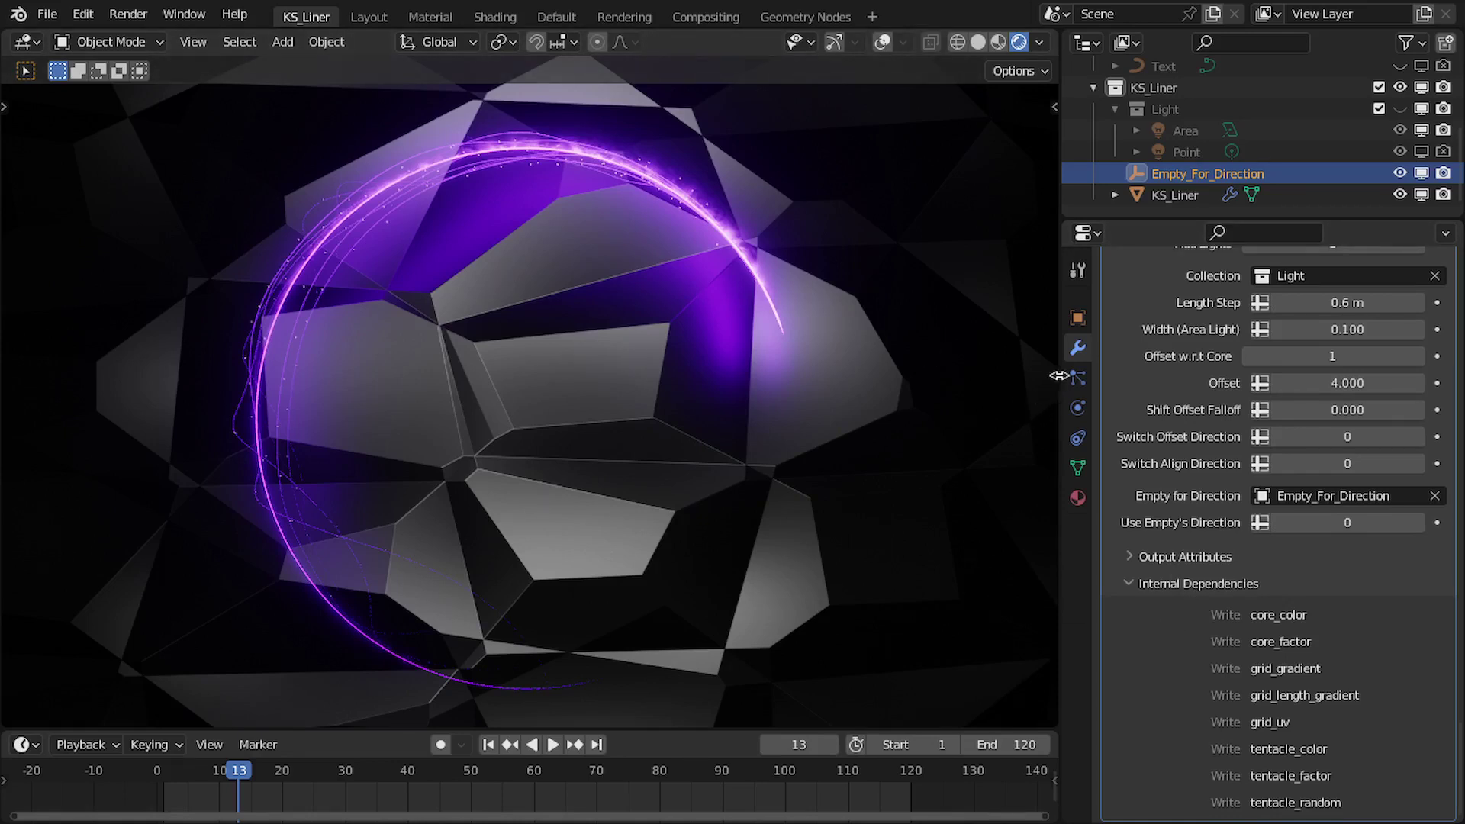
{"action": "left_click_drag", "start_coordinate": [1057, 375], "coordinate": [1018, 373]}
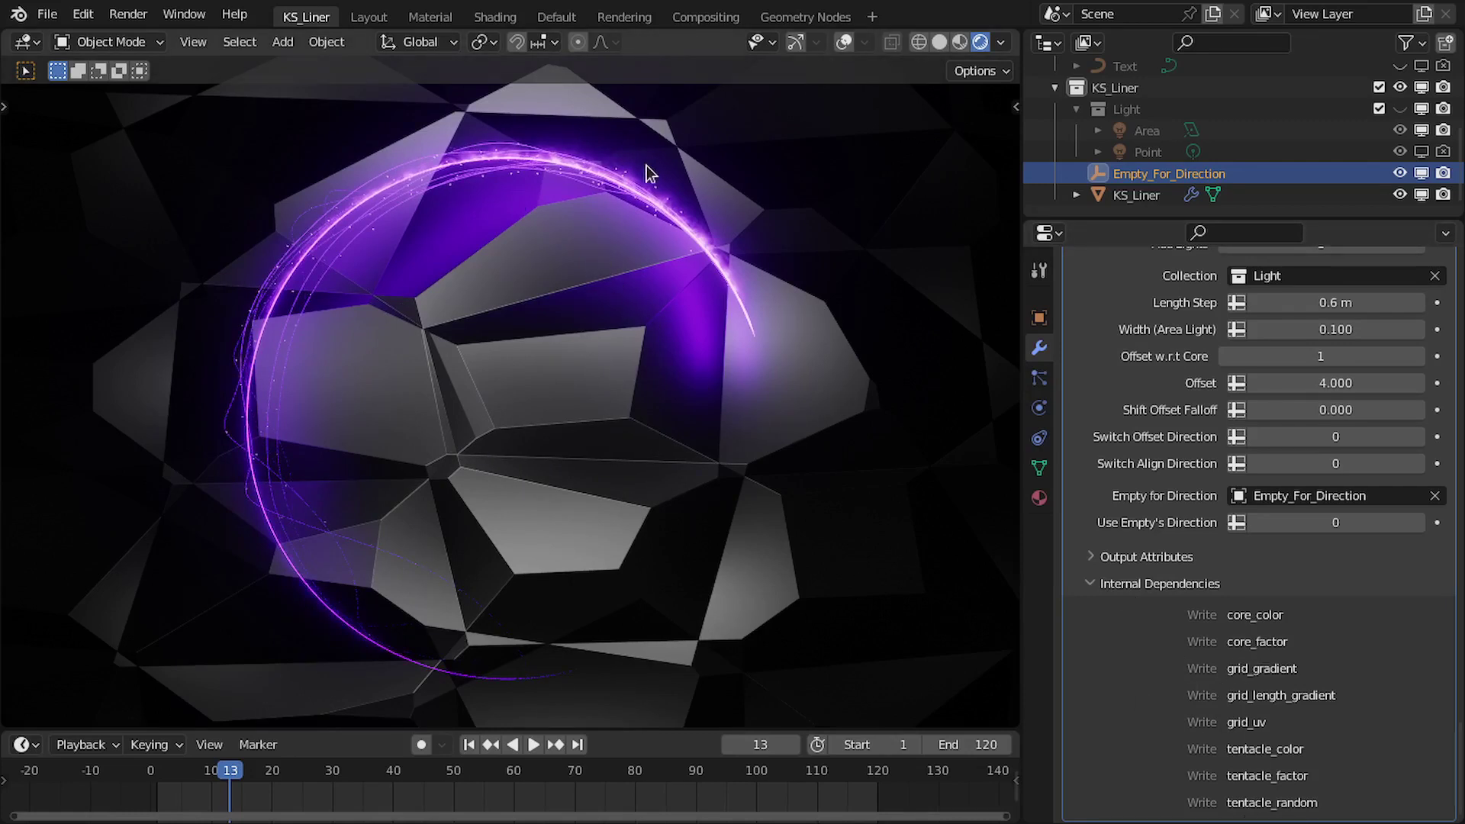
{"action": "left_click", "coordinate": [562, 174]}
{"action": "scroll", "coordinate": [1111, 451], "scroll_direction": "up", "scroll_amount": 20}
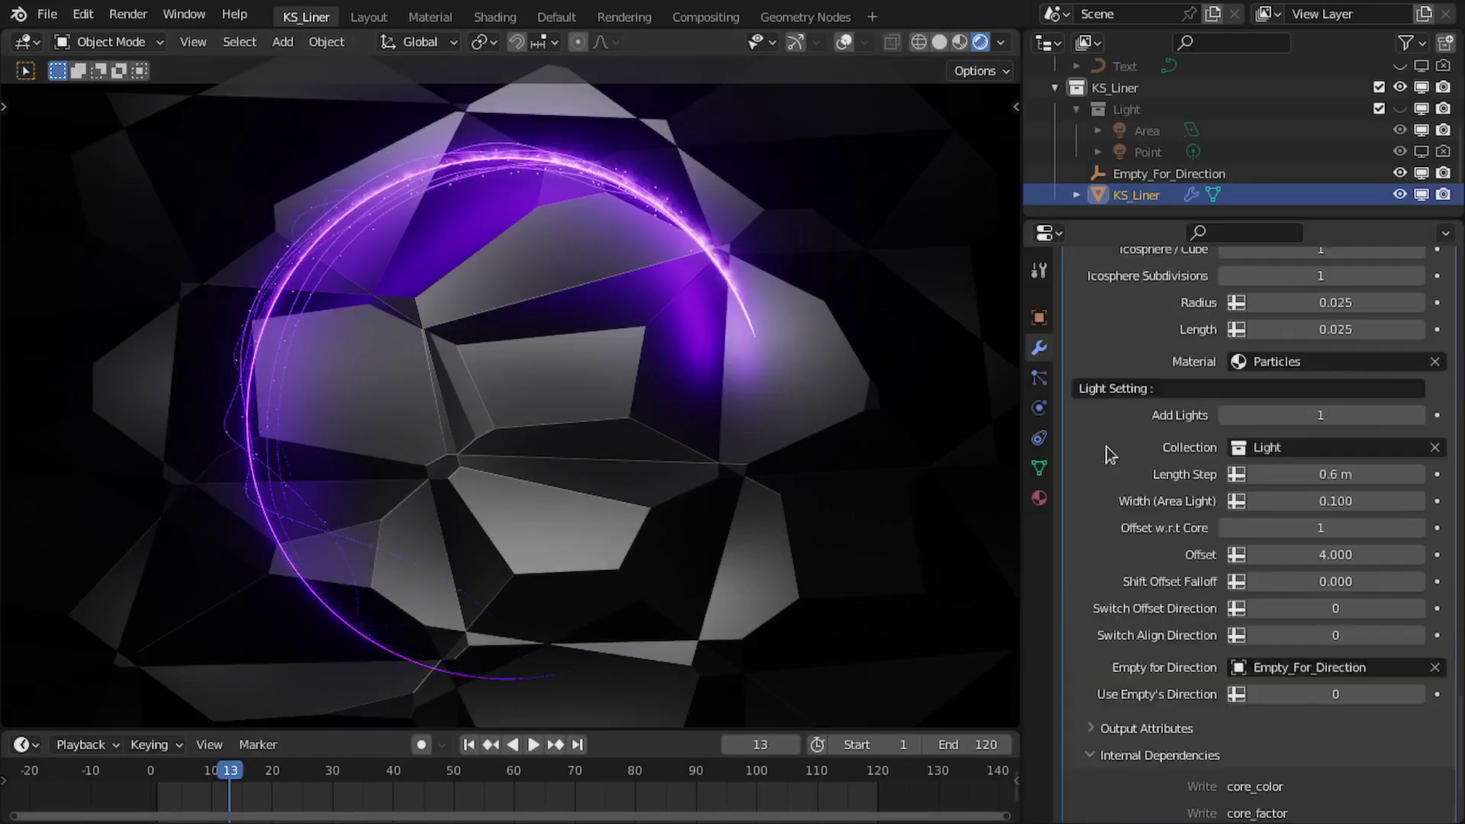
Step: Switch to the Material workspace and scroll through the KS_Liner modifier settings
{"action": "left_click", "coordinate": [439, 17]}
{"action": "scroll", "coordinate": [923, 347], "scroll_direction": "up", "scroll_amount": 4}
{"action": "scroll", "coordinate": [927, 345], "scroll_direction": "down", "scroll_amount": 3}
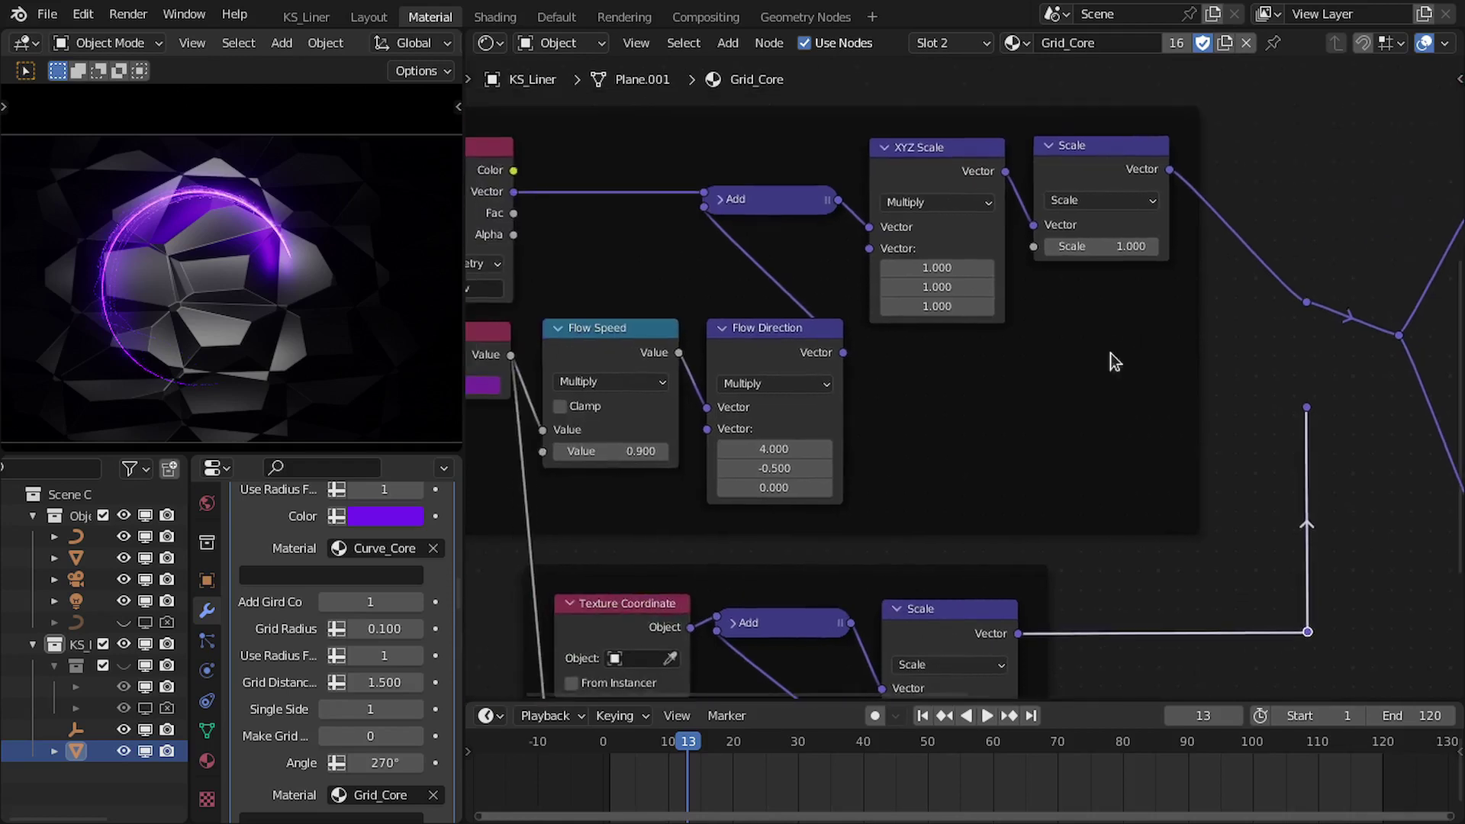
{"action": "scroll", "coordinate": [272, 236], "scroll_direction": "up", "scroll_amount": 4}
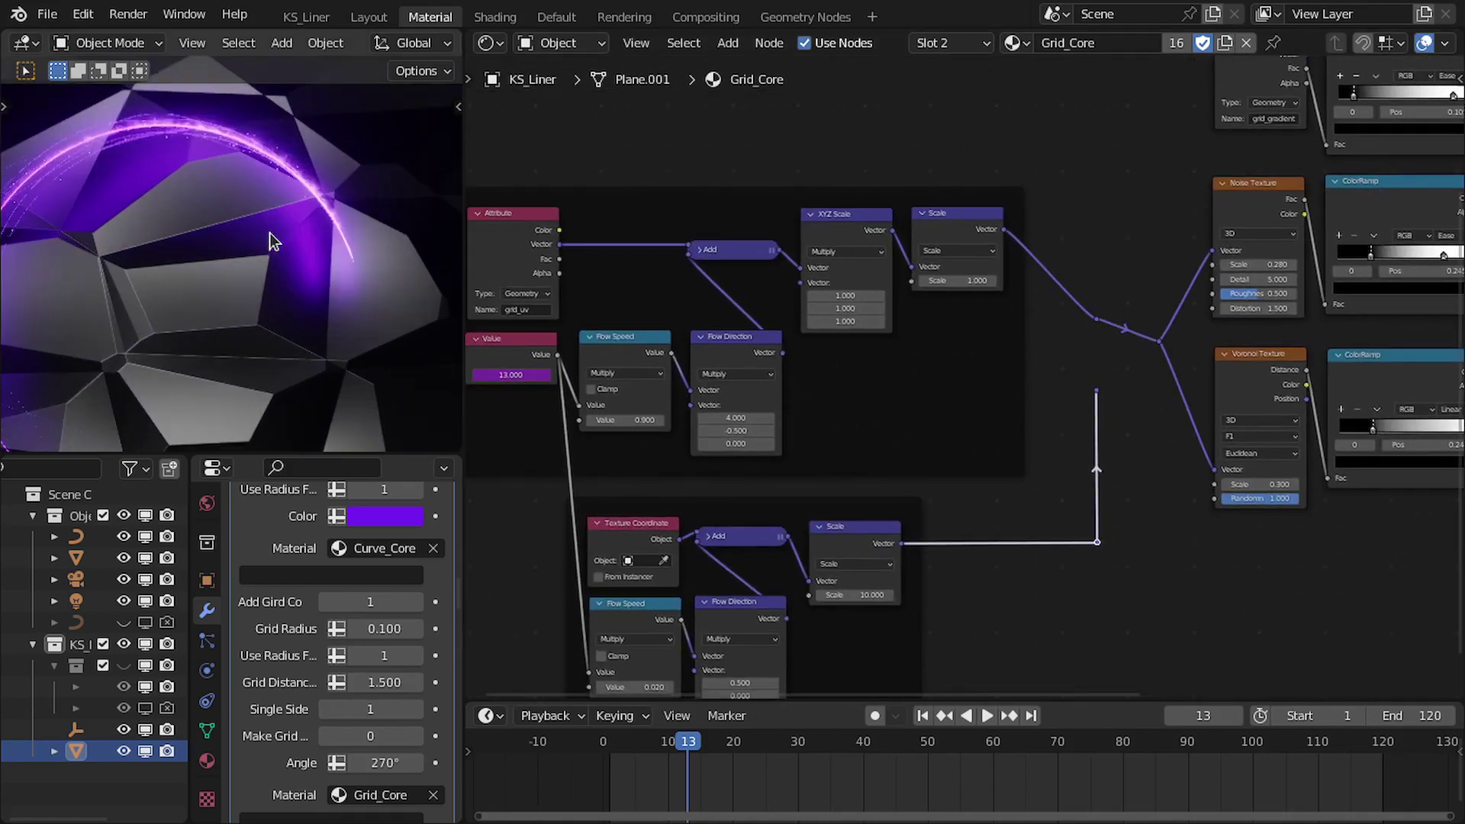
{"action": "scroll", "coordinate": [1028, 292], "scroll_direction": "left", "scroll_amount": 5, "text": "ctrl"}
{"action": "scroll", "coordinate": [953, 412], "scroll_direction": "up", "scroll_amount": 3}
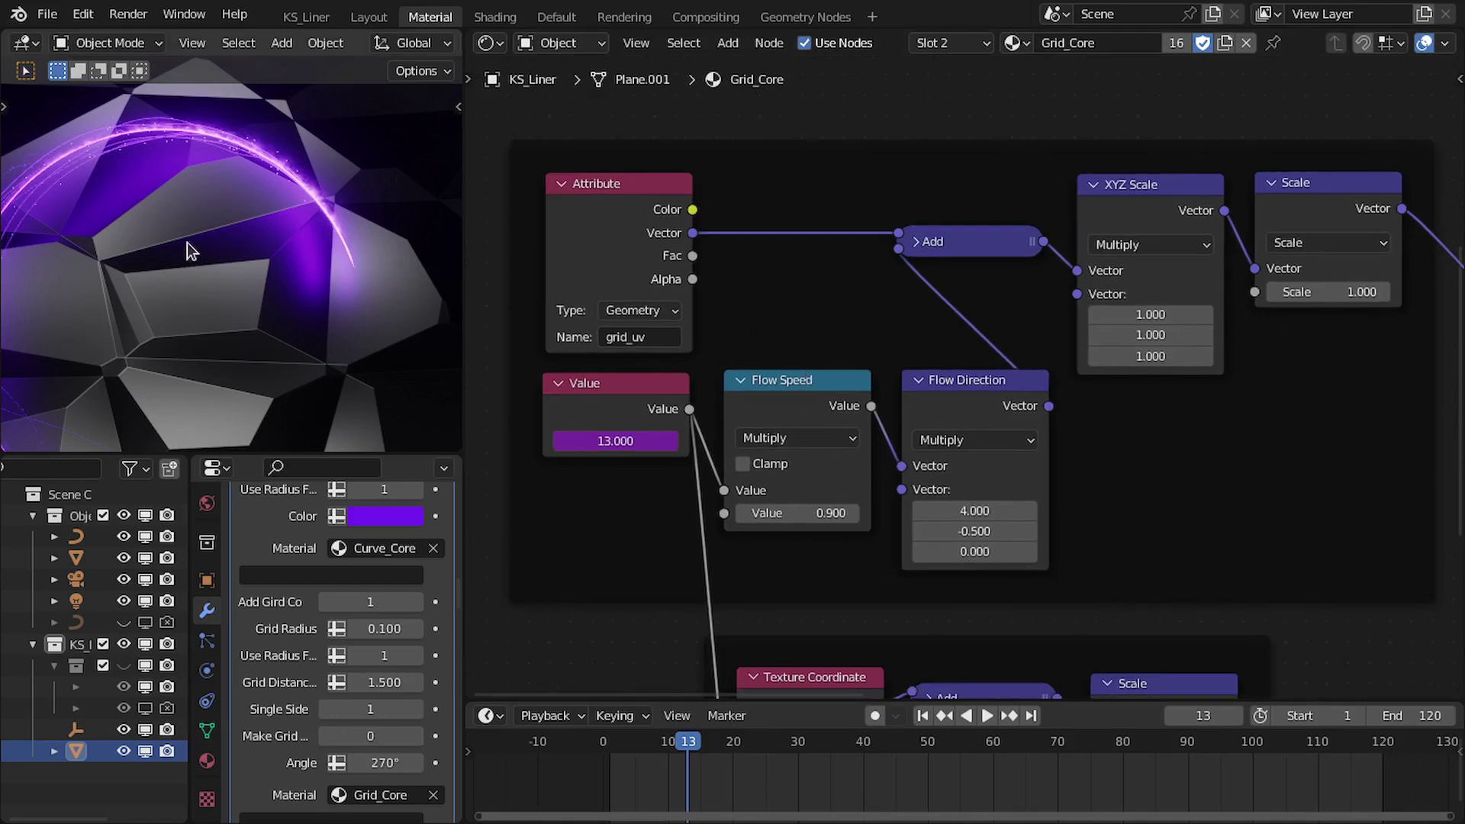
{"action": "scroll", "coordinate": [187, 243], "scroll_direction": "up", "scroll_amount": 3}
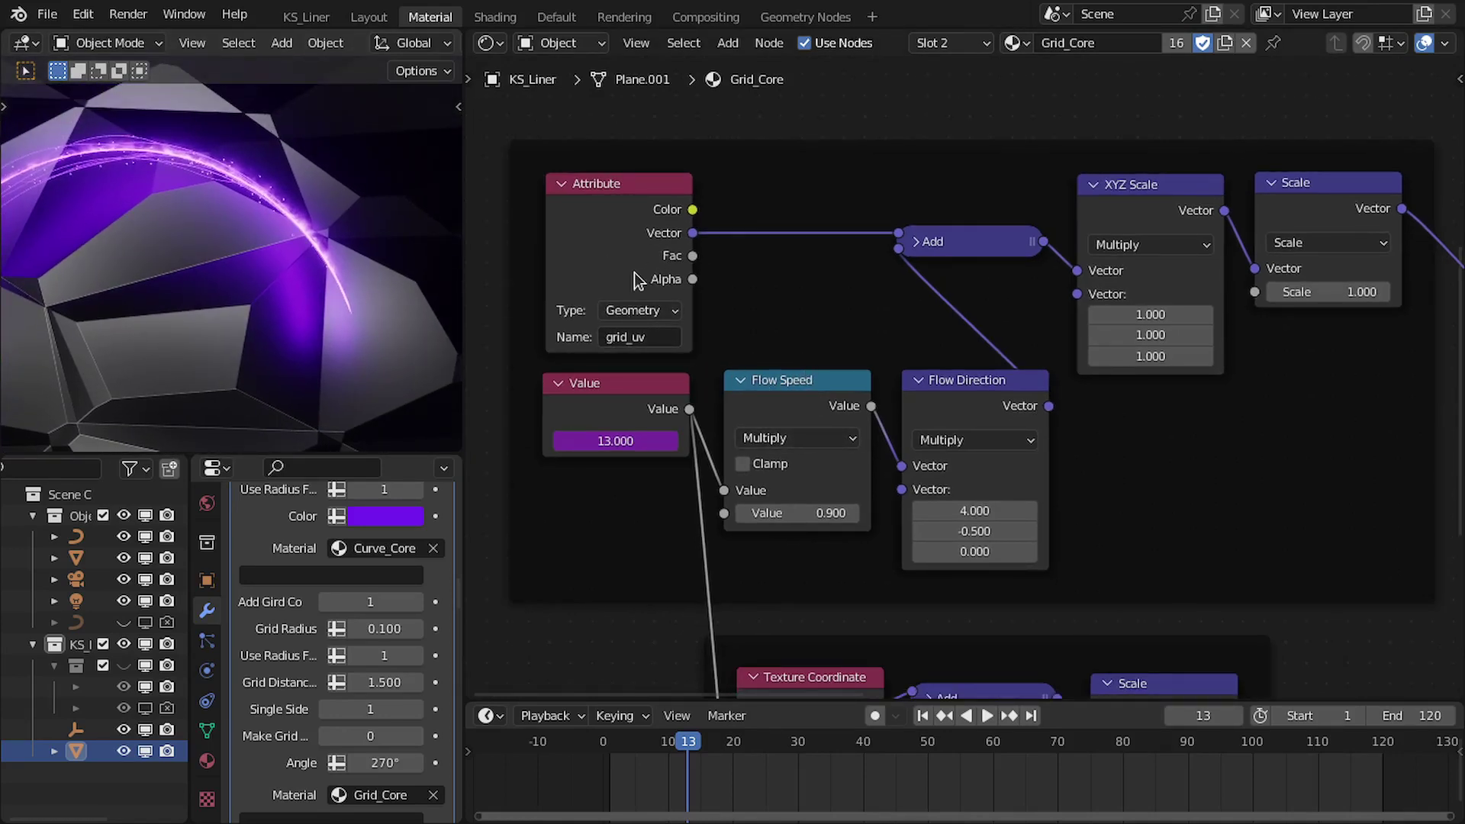
{"action": "scroll", "coordinate": [273, 711], "scroll_direction": "down", "scroll_amount": 6}
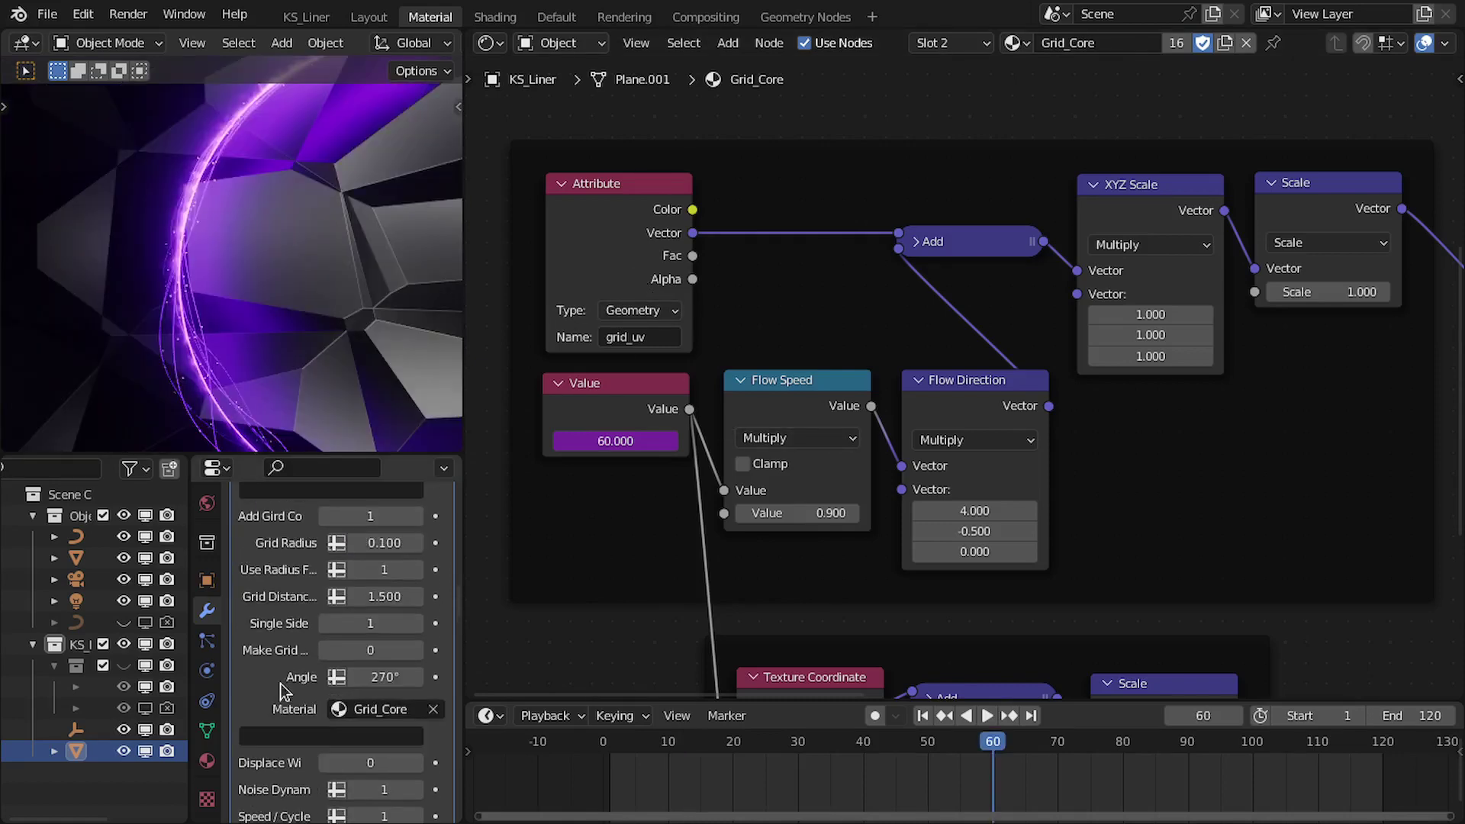
{"action": "scroll", "coordinate": [299, 629], "scroll_direction": "up", "scroll_amount": 4}
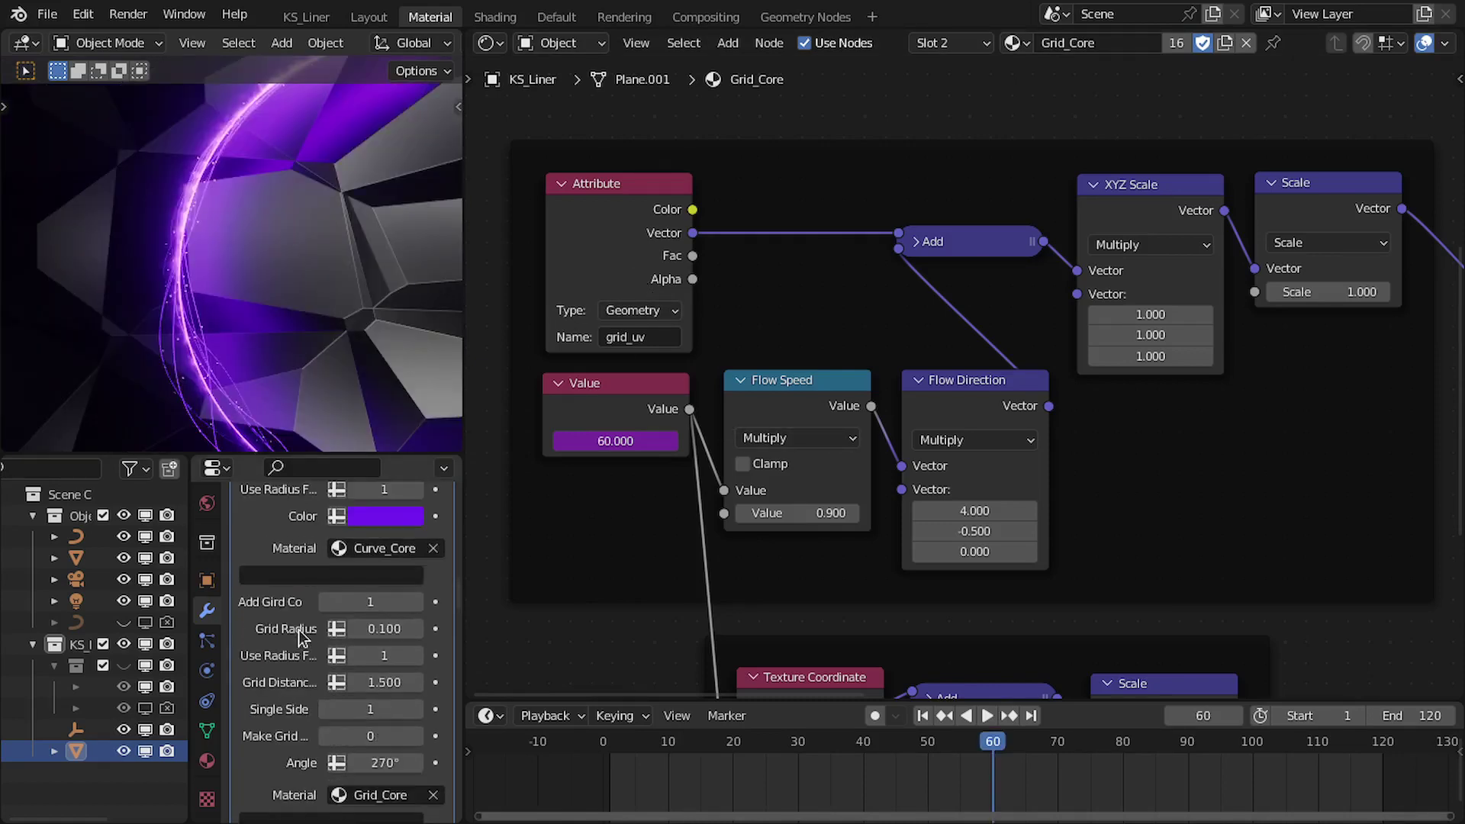
{"action": "scroll", "coordinate": [305, 649], "scroll_direction": "down", "scroll_amount": 12}
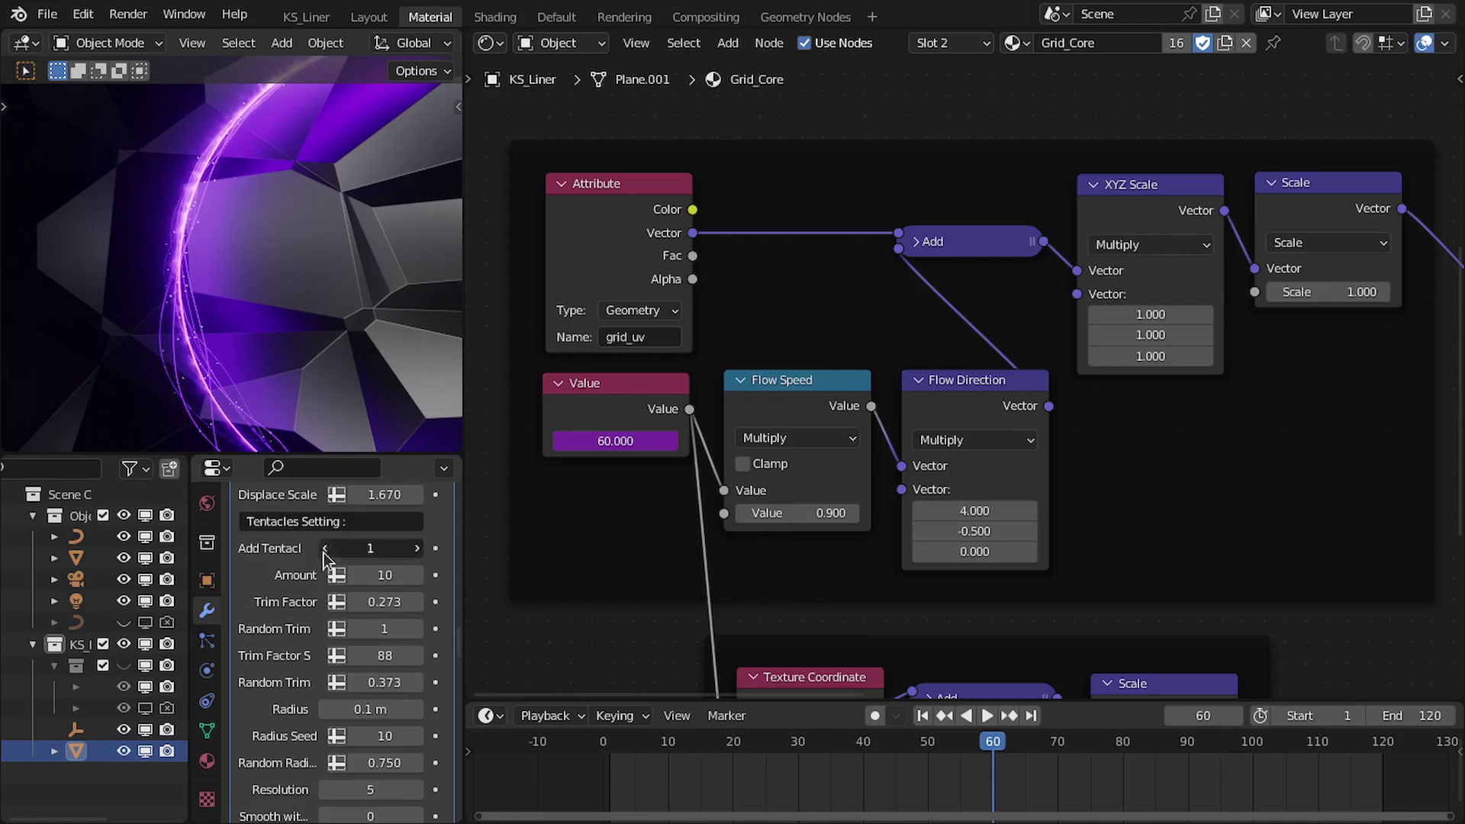
{"action": "scroll", "coordinate": [312, 681], "scroll_direction": "down", "scroll_amount": 10}
{"action": "scroll", "coordinate": [308, 684], "scroll_direction": "down", "scroll_amount": 10}
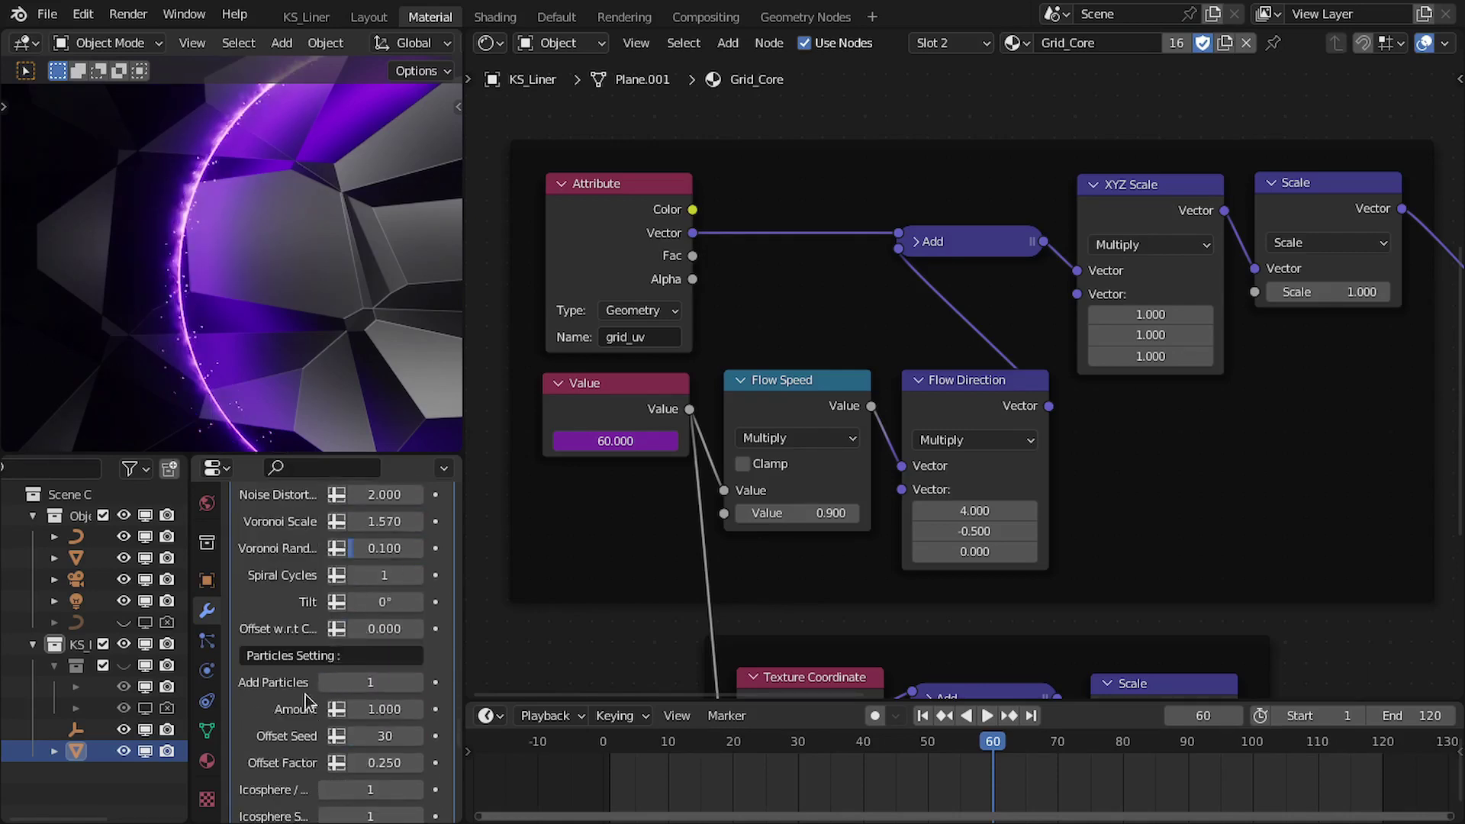
Step: Set Add Lights and Add Particles to 0
{"action": "left_click", "coordinate": [322, 740]}
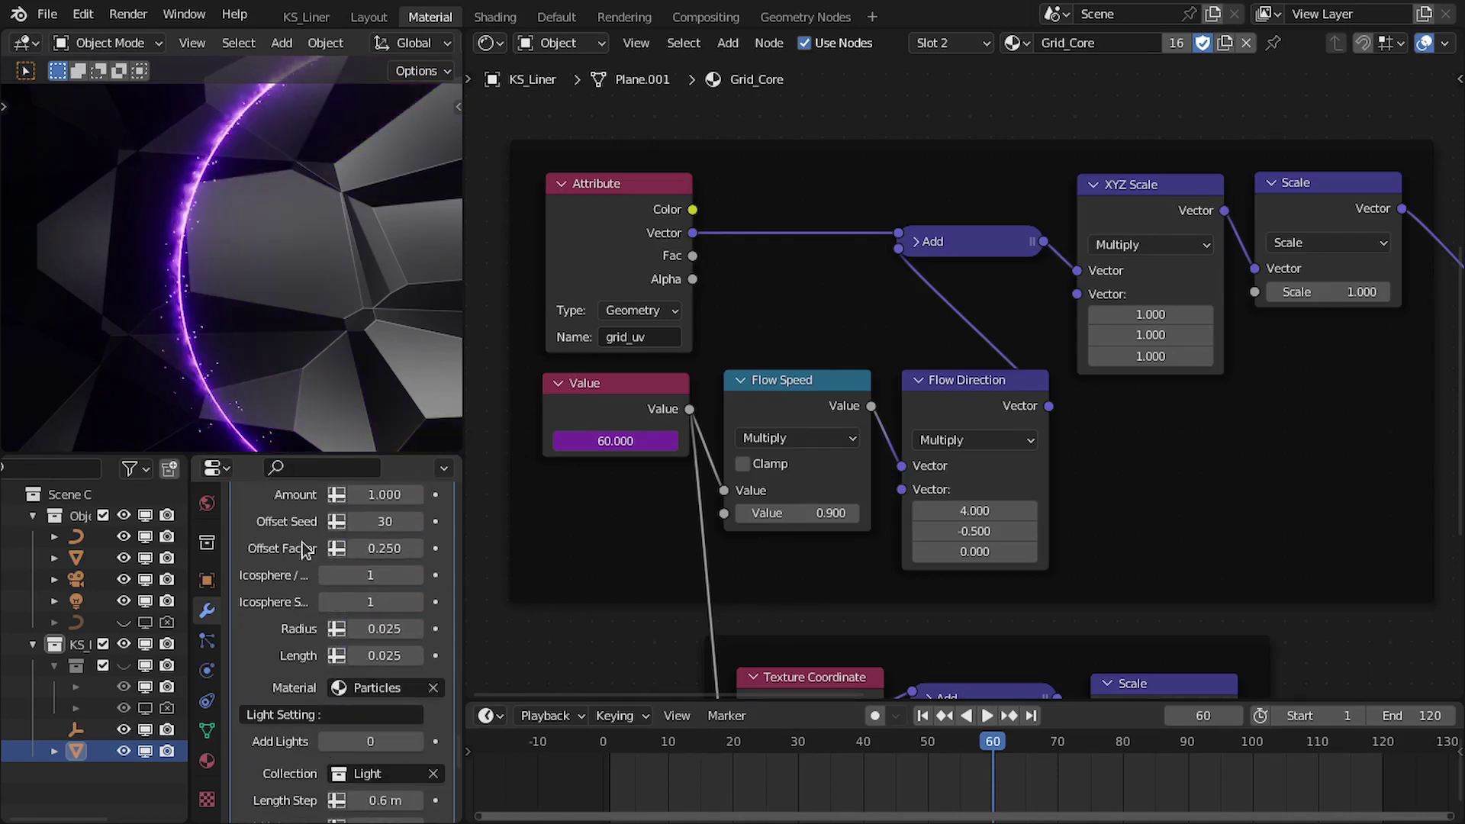
{"action": "left_click", "coordinate": [329, 741]}
{"action": "scroll", "coordinate": [334, 709], "scroll_direction": "up", "scroll_amount": 5}
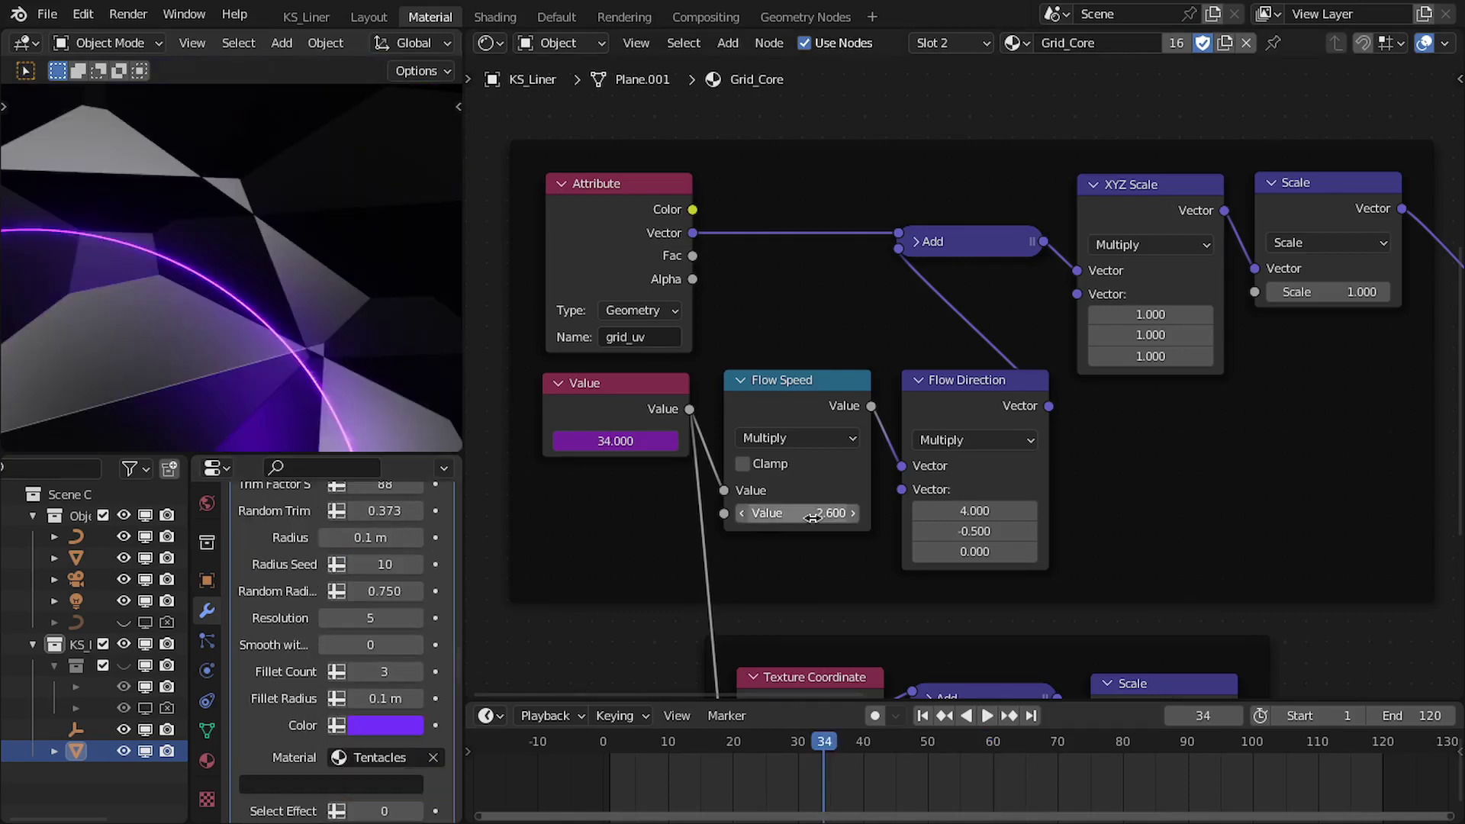
Step: Set the upper Flow Speed to 1.5 and play the animation to preview the flow
{"action": "left_click", "coordinate": [811, 517]}
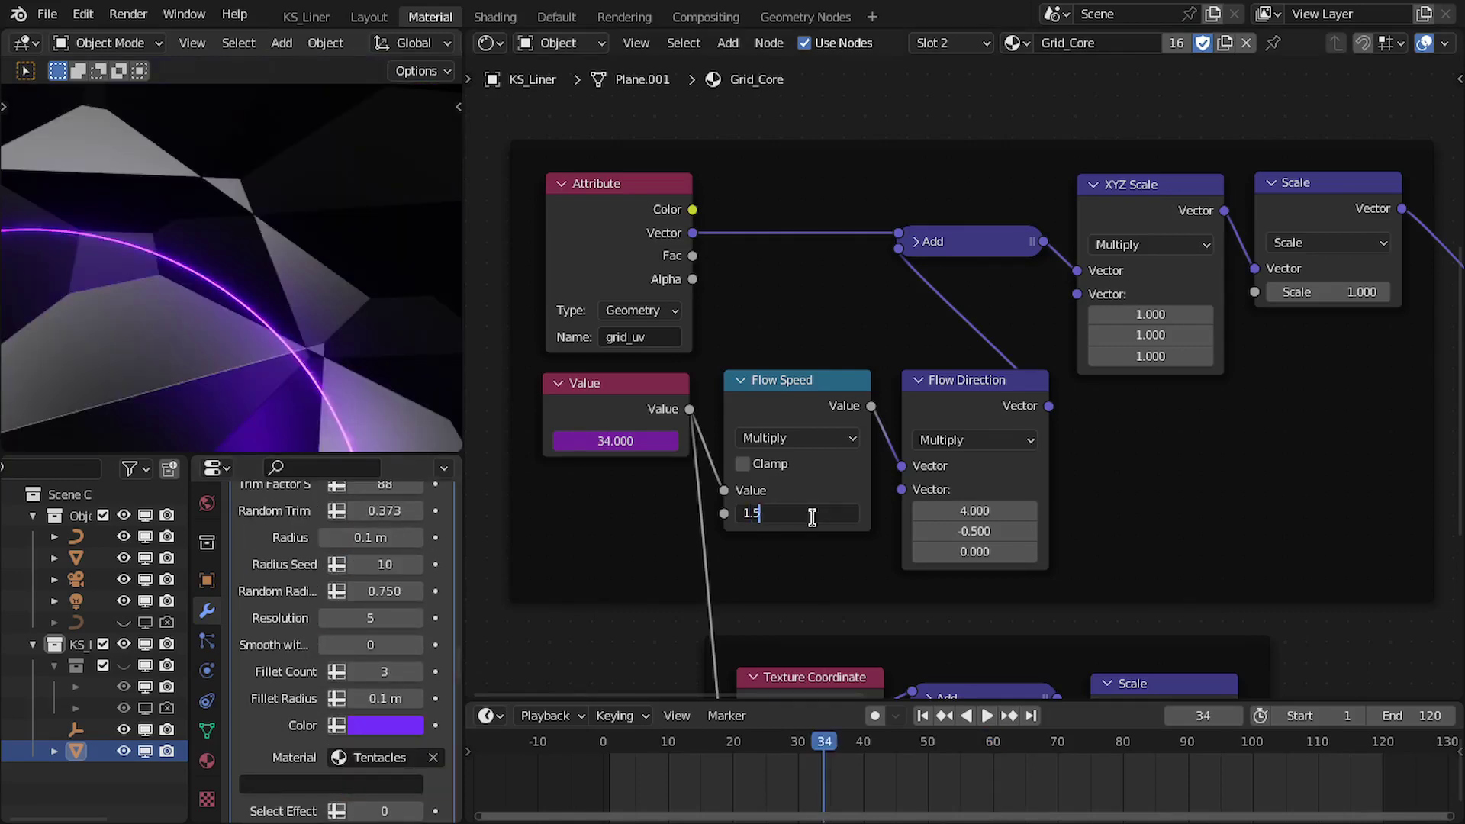
{"action": "key", "text": "Return"}
{"action": "key", "text": "space"}
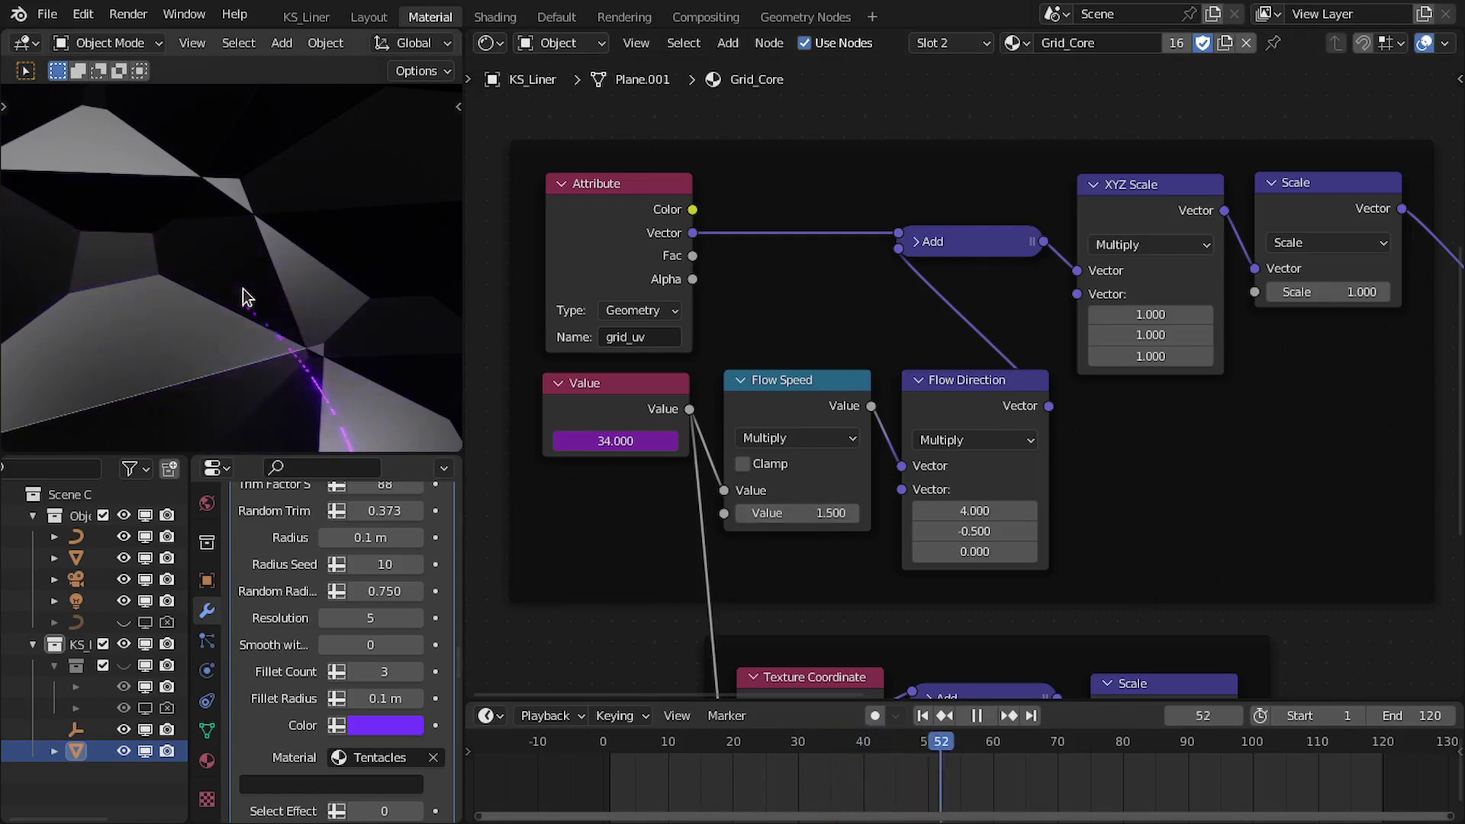
{"action": "key", "text": "space"}
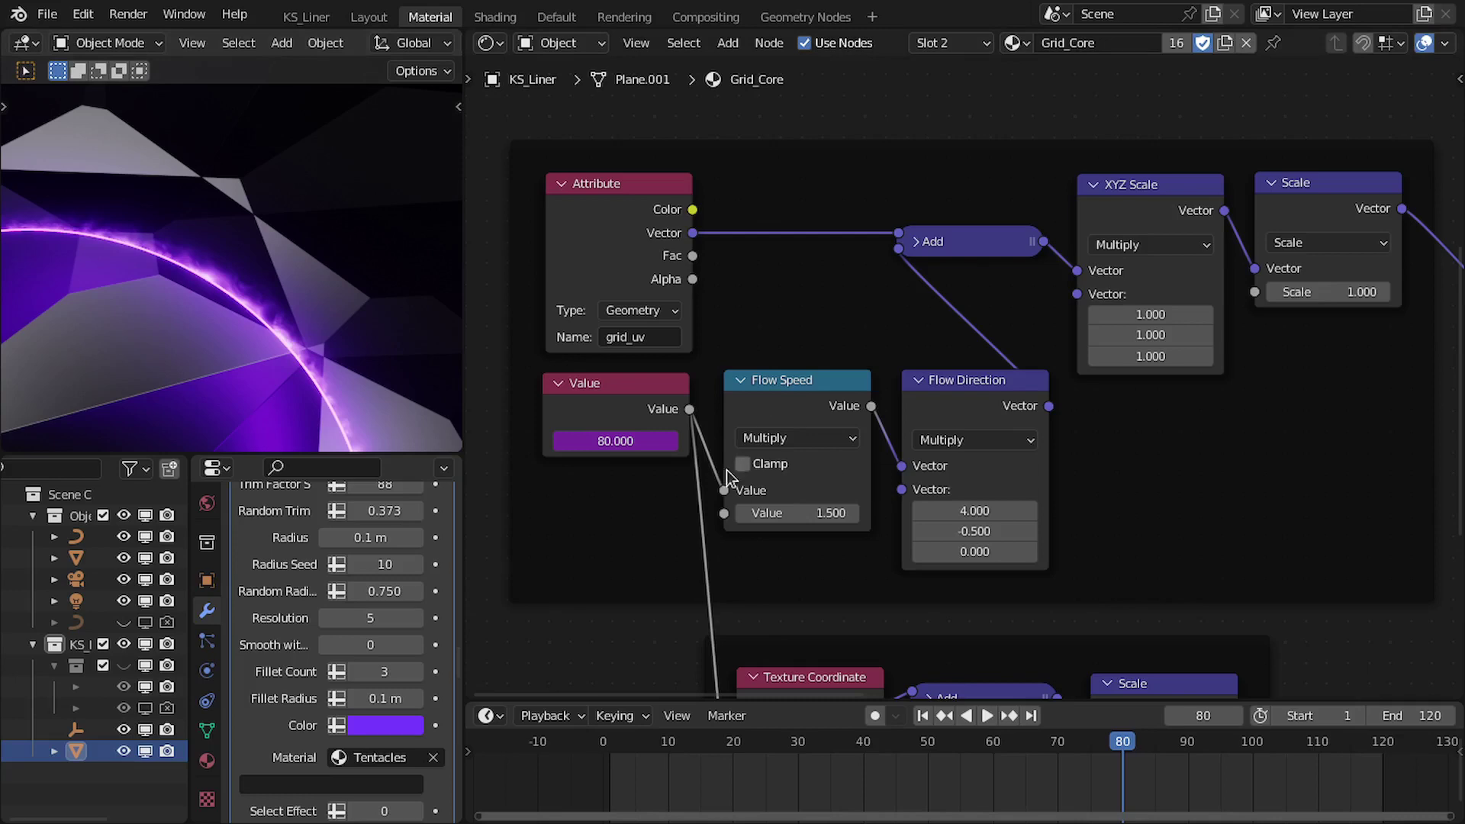
{"action": "left_click_drag", "start_coordinate": [966, 395], "coordinate": [959, 393]}
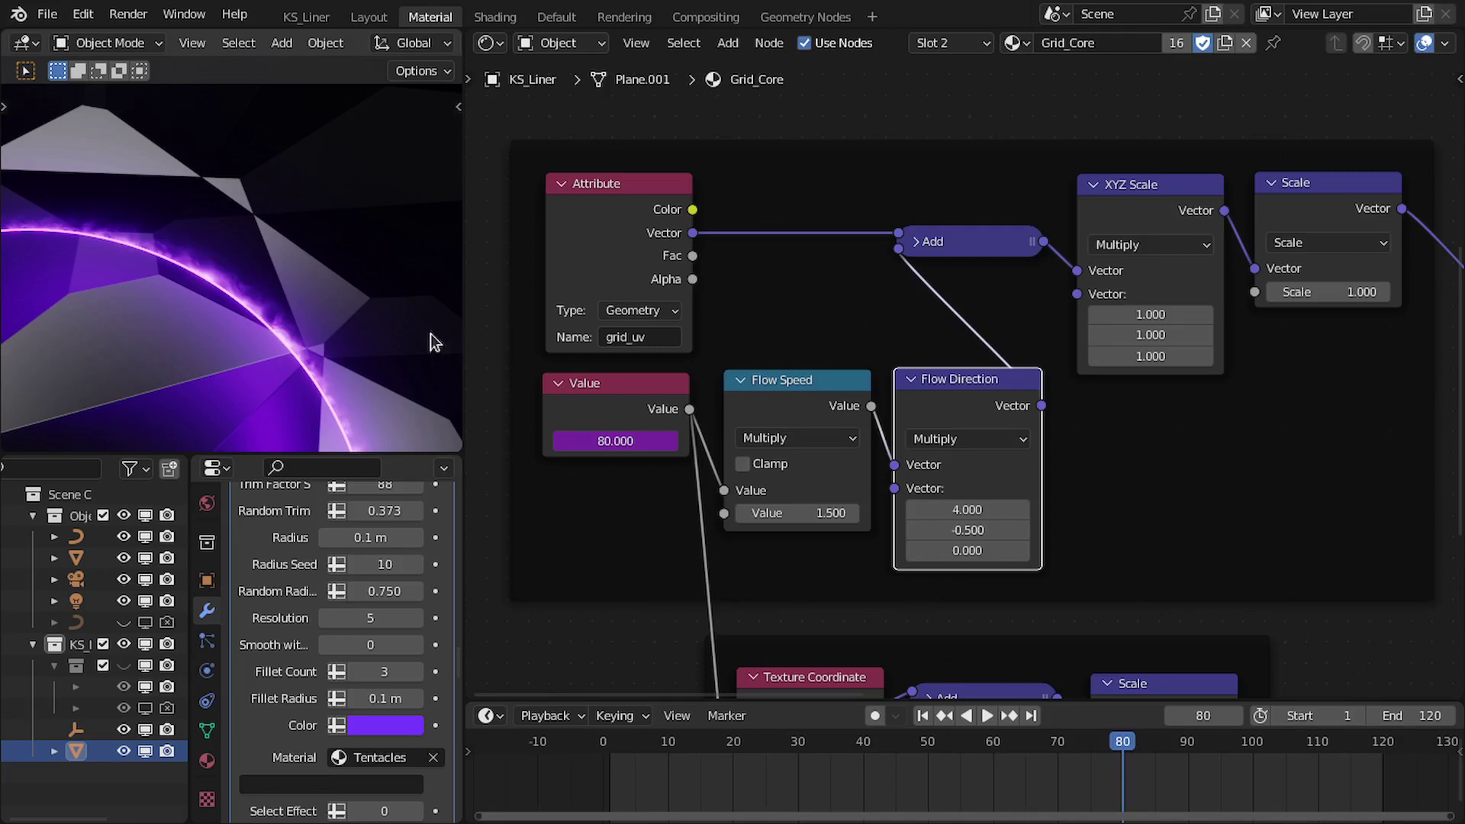
{"action": "middle_click_drag", "start_coordinate": [315, 346], "coordinate": [292, 283]}
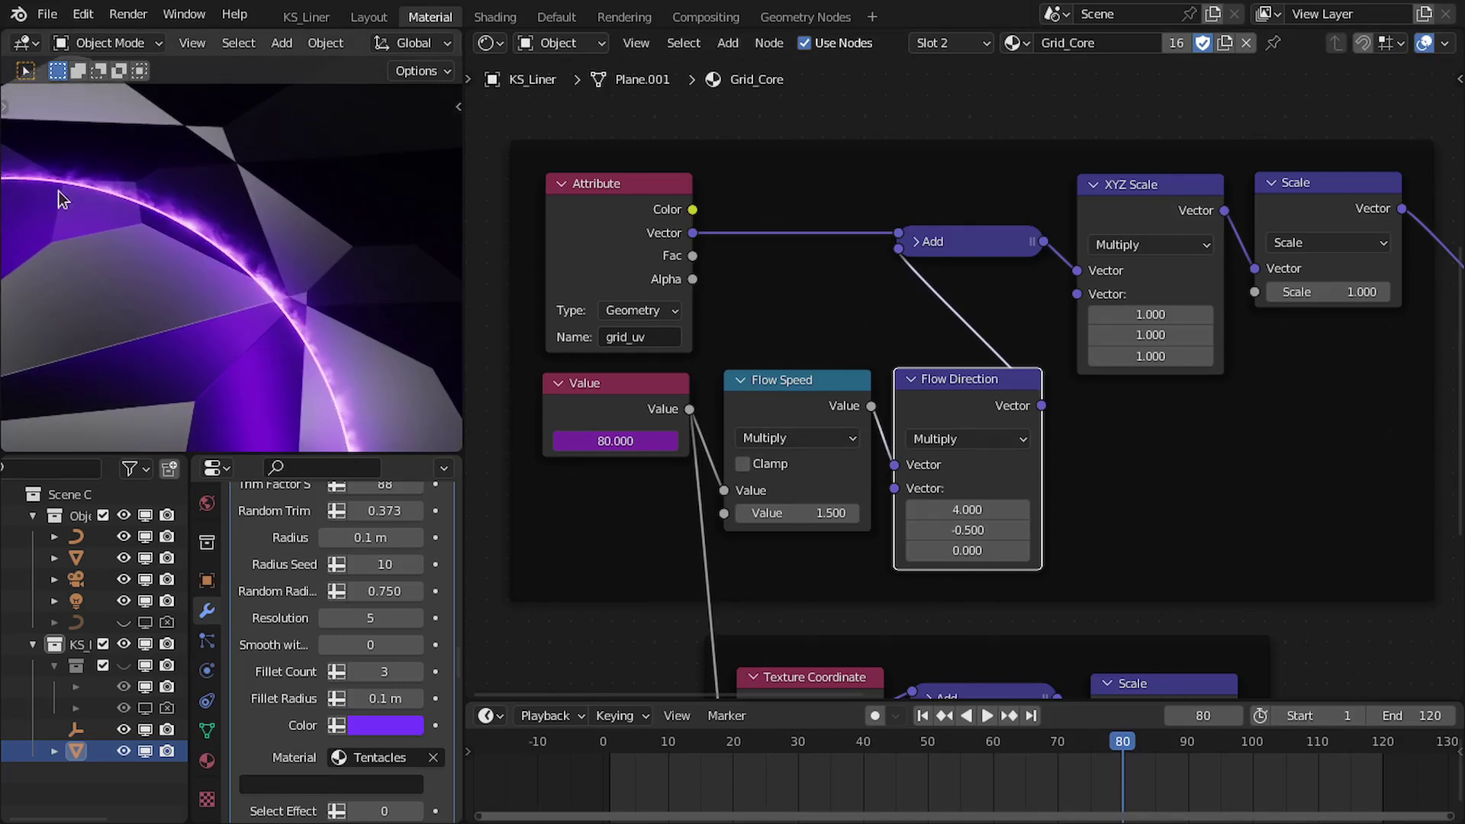
Step: Bring the lower node group into view, box-select it, then select just Texture Coordinate
{"action": "scroll", "coordinate": [759, 363], "scroll_direction": "down", "scroll_amount": 4}
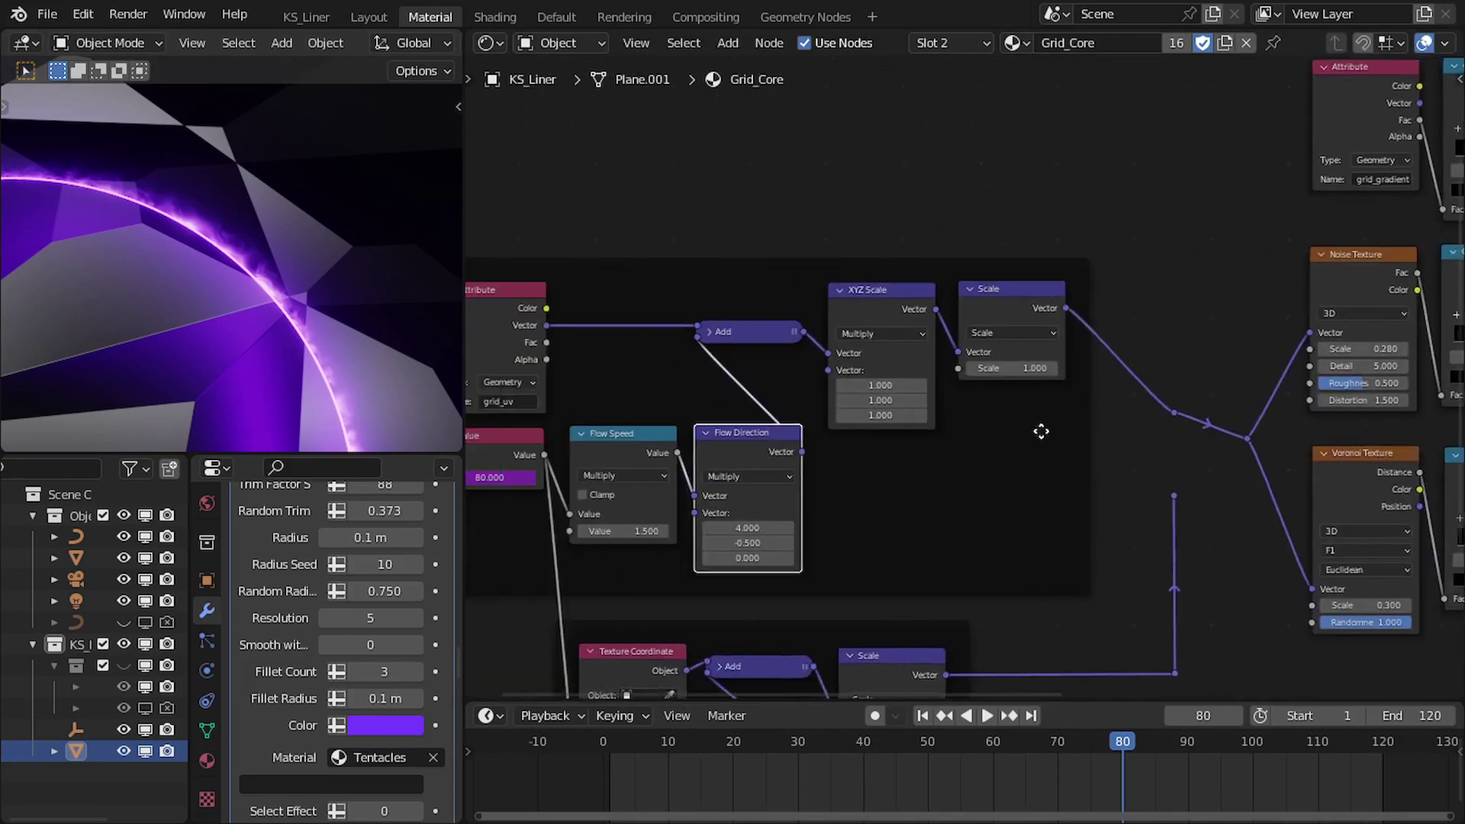
{"action": "scroll", "coordinate": [835, 344], "scroll_direction": "up", "scroll_amount": 3}
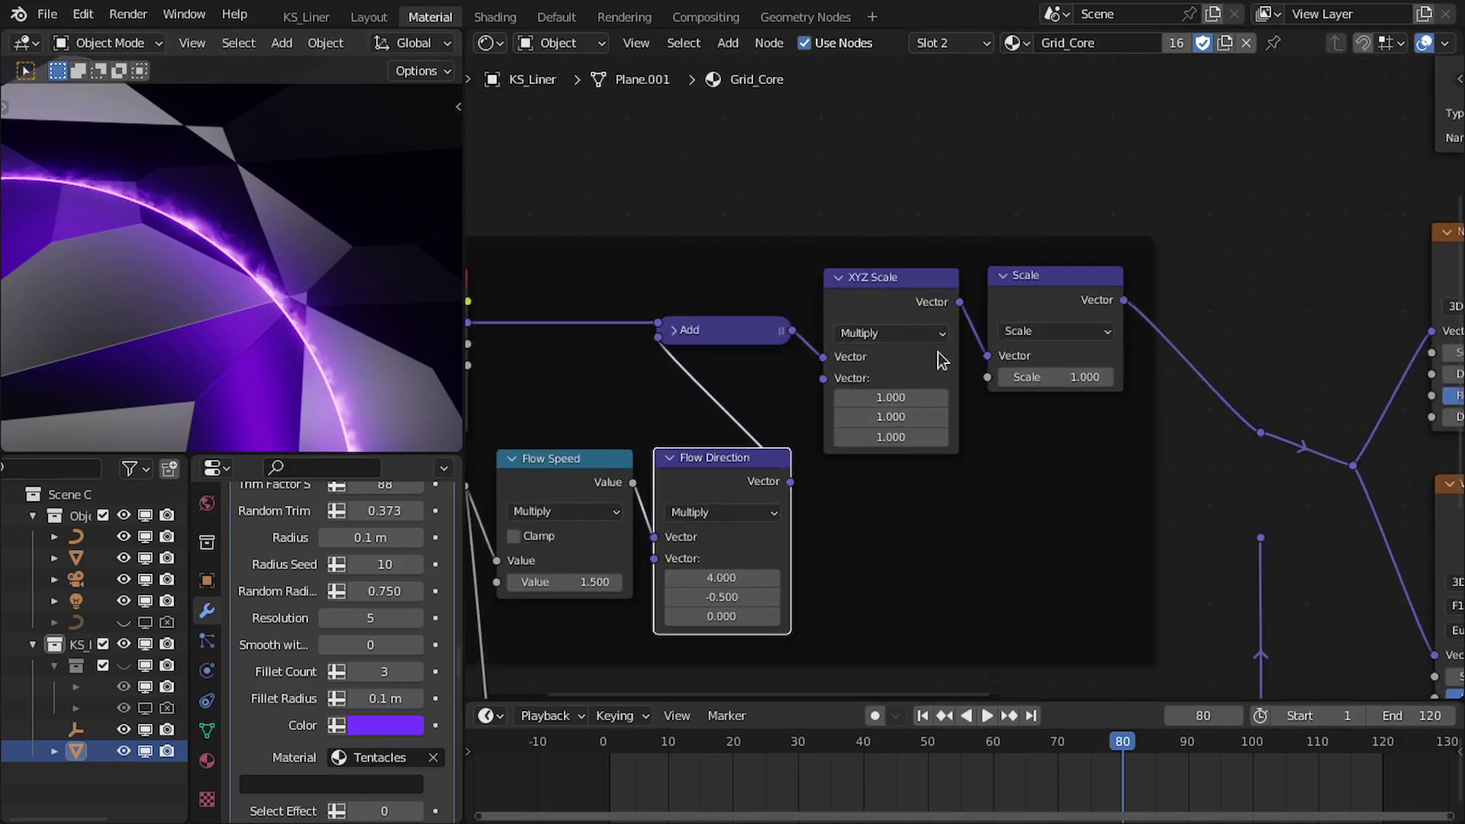
{"action": "scroll", "coordinate": [939, 358], "scroll_direction": "down", "scroll_amount": 3}
{"action": "middle_click_drag", "start_coordinate": [1046, 516], "coordinate": [958, 409]}
{"action": "scroll", "coordinate": [958, 409], "scroll_direction": "up", "scroll_amount": 3}
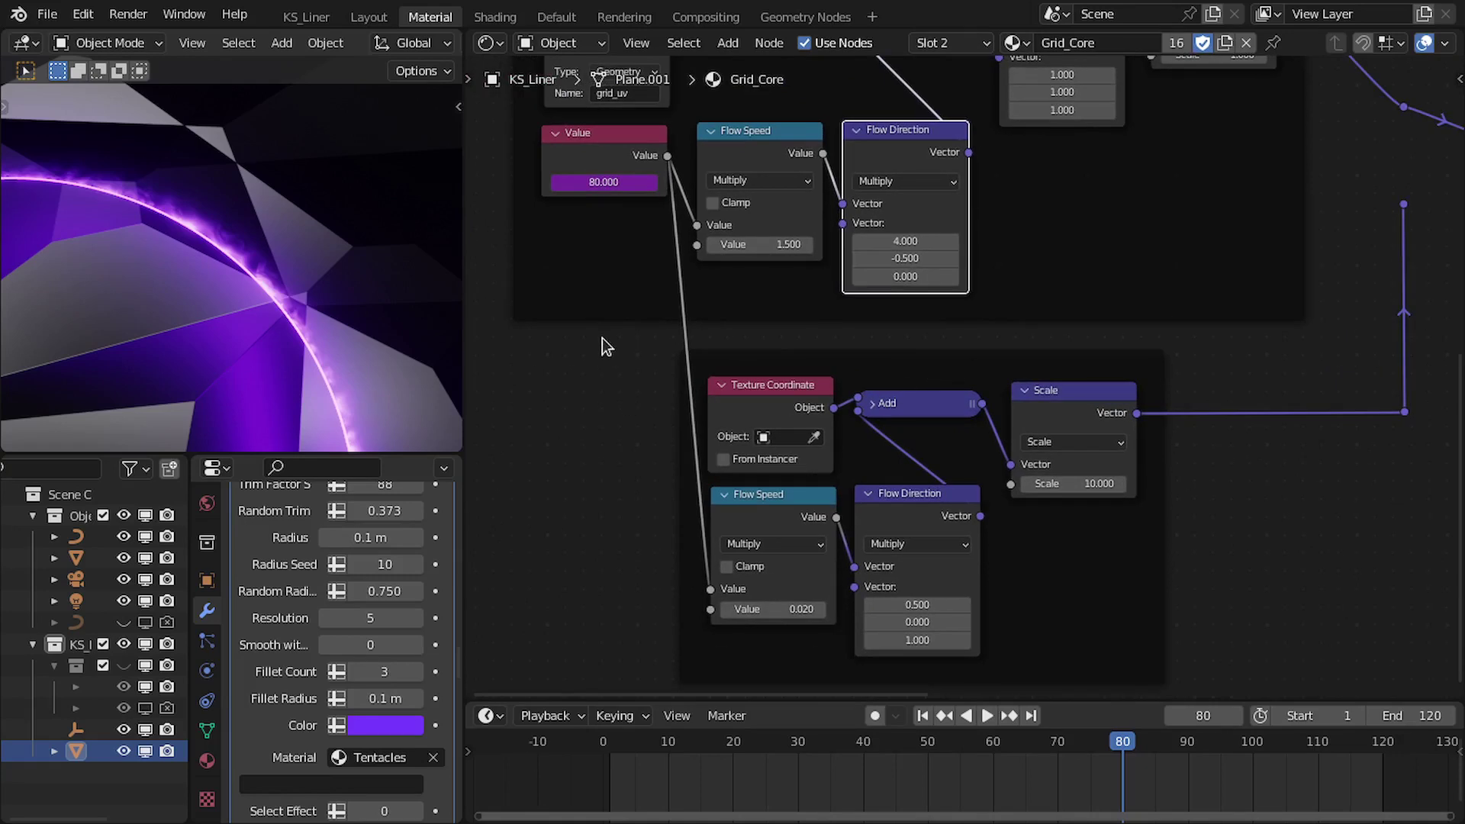
{"action": "left_click_drag", "start_coordinate": [603, 339], "coordinate": [1160, 612]}
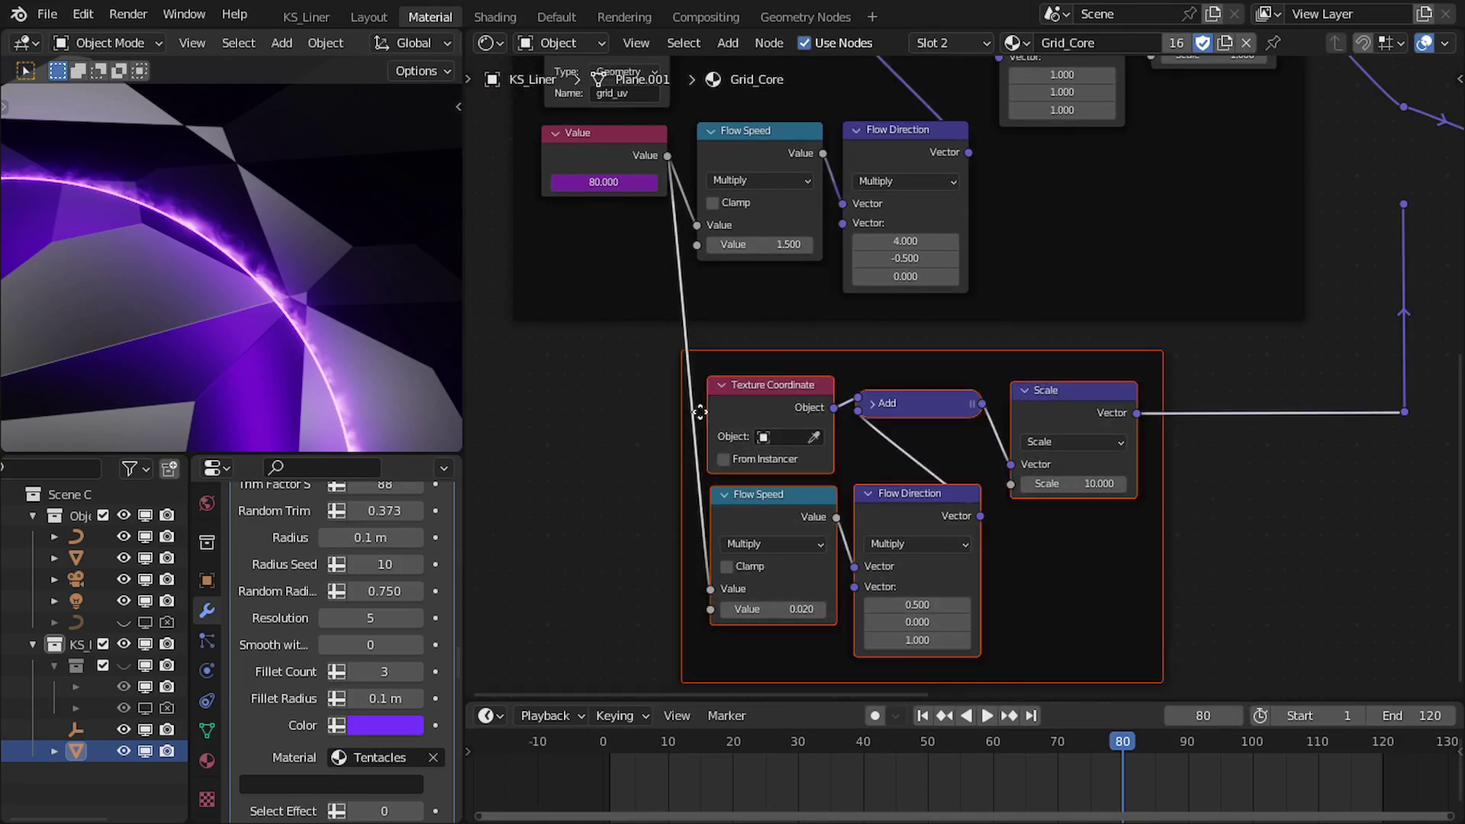
{"action": "left_click", "coordinate": [791, 407]}
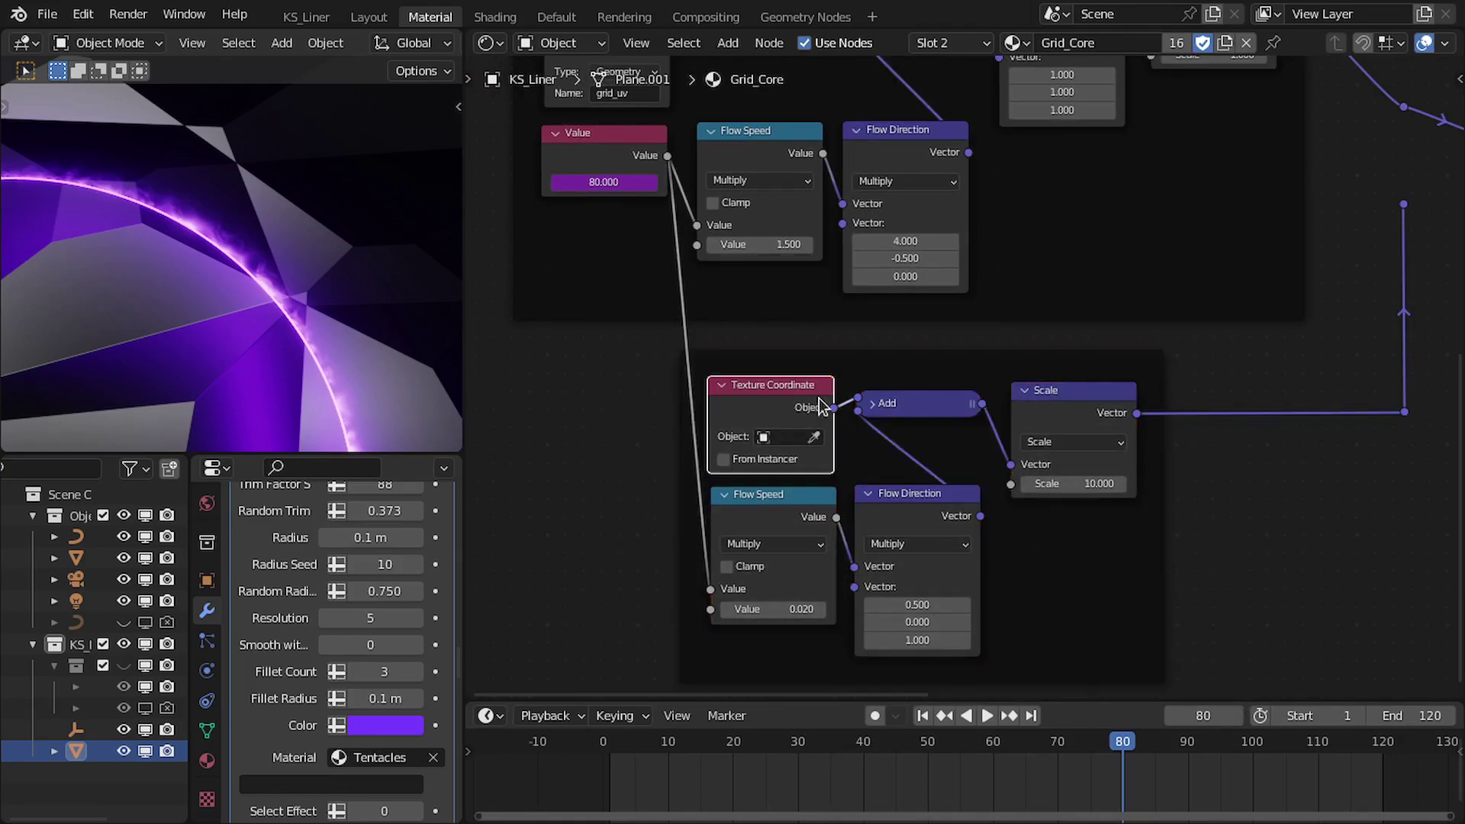
Step: Select the upper node frame and frame the faceted sphere with its ring
{"action": "scroll", "coordinate": [1121, 386], "scroll_direction": "down", "scroll_amount": 3}
{"action": "scroll", "coordinate": [1149, 395], "scroll_direction": "up", "scroll_amount": 3}
{"action": "scroll", "coordinate": [1148, 397], "scroll_direction": "down", "scroll_amount": 3}
{"action": "left_click_drag", "start_coordinate": [565, 190], "coordinate": [1160, 492]}
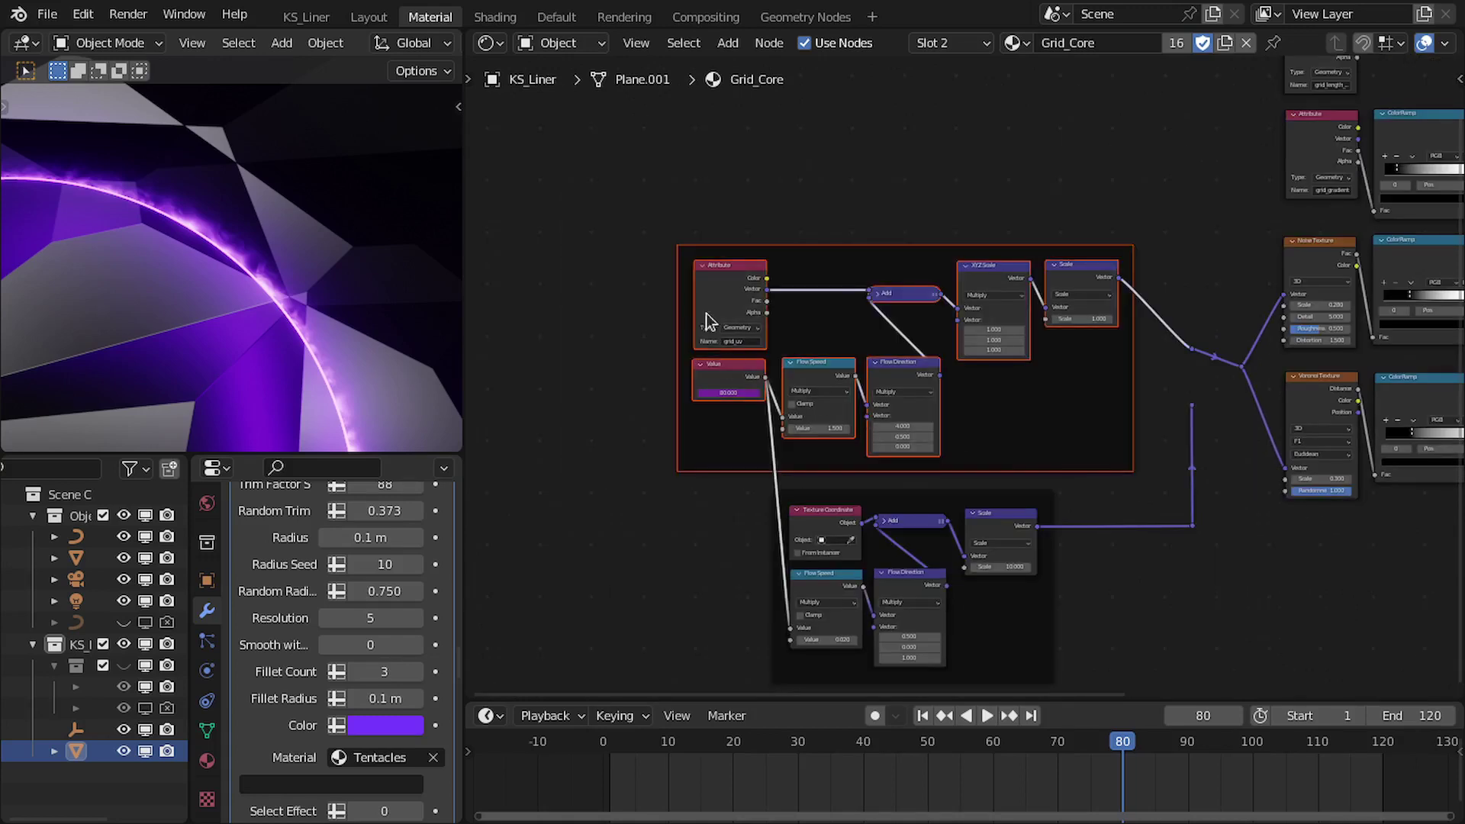
{"action": "scroll", "coordinate": [945, 374], "scroll_direction": "up", "scroll_amount": 2}
{"action": "scroll", "coordinate": [245, 366], "scroll_direction": "down", "scroll_amount": 4}
{"action": "middle_click_drag", "start_coordinate": [245, 366], "coordinate": [261, 278], "text": "shift"}
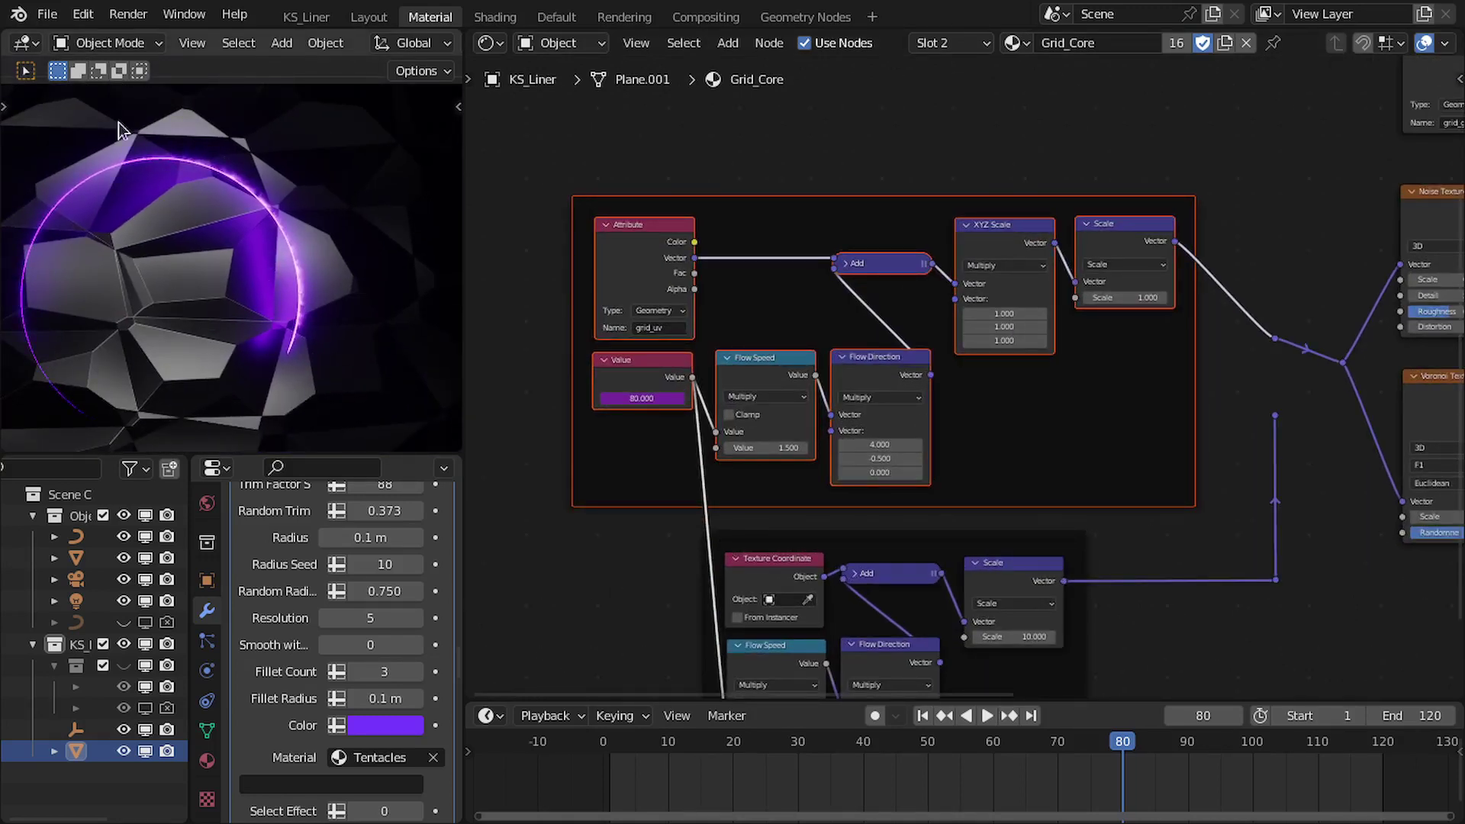
Step: Set the upper Flow Speed value to 0
{"action": "scroll", "coordinate": [876, 327], "scroll_direction": "up", "scroll_amount": 3}
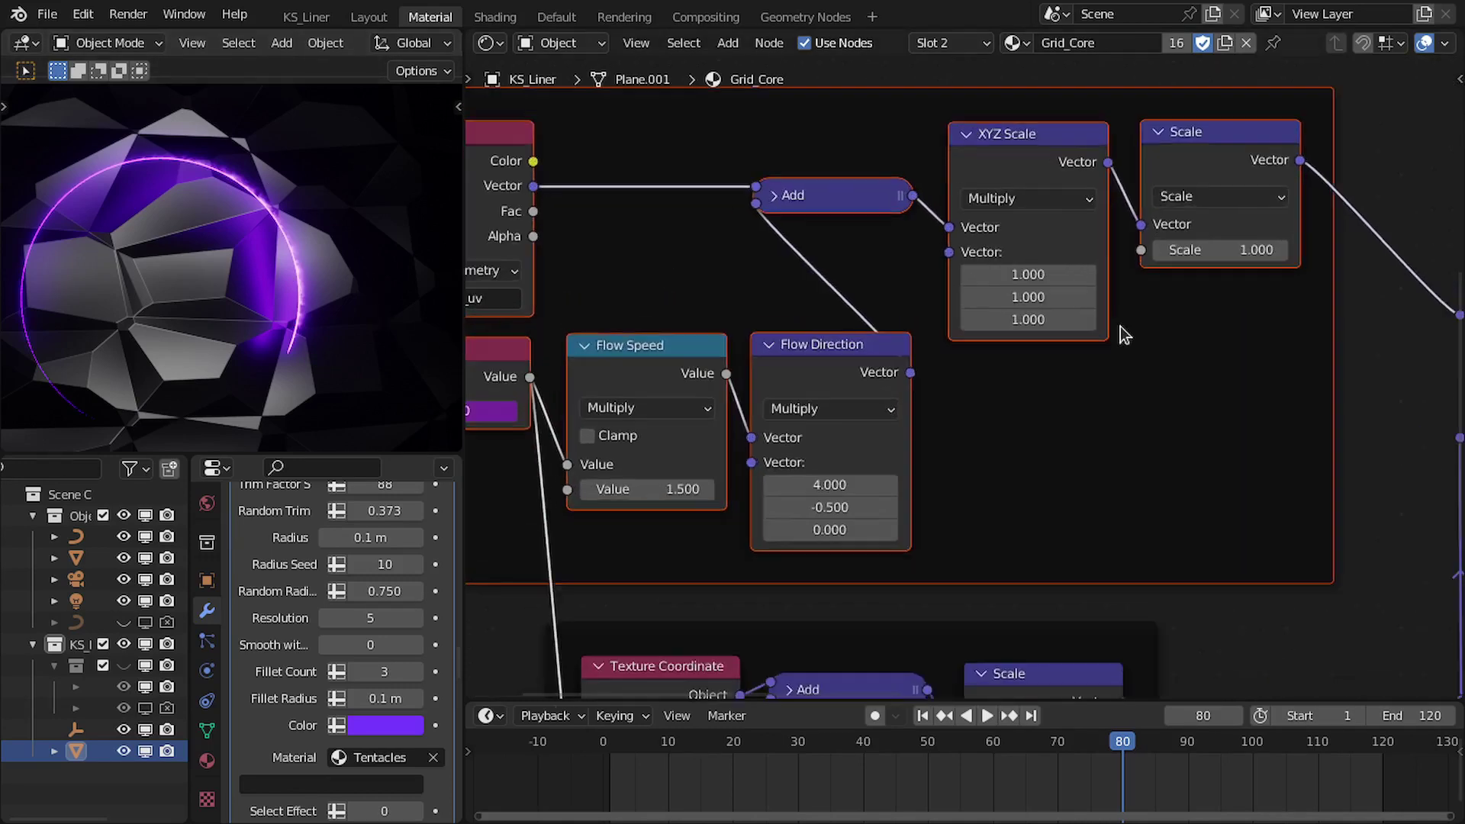
{"action": "left_click", "coordinate": [626, 491]}
{"action": "type", "text": "0"}
{"action": "key", "text": "Return"}
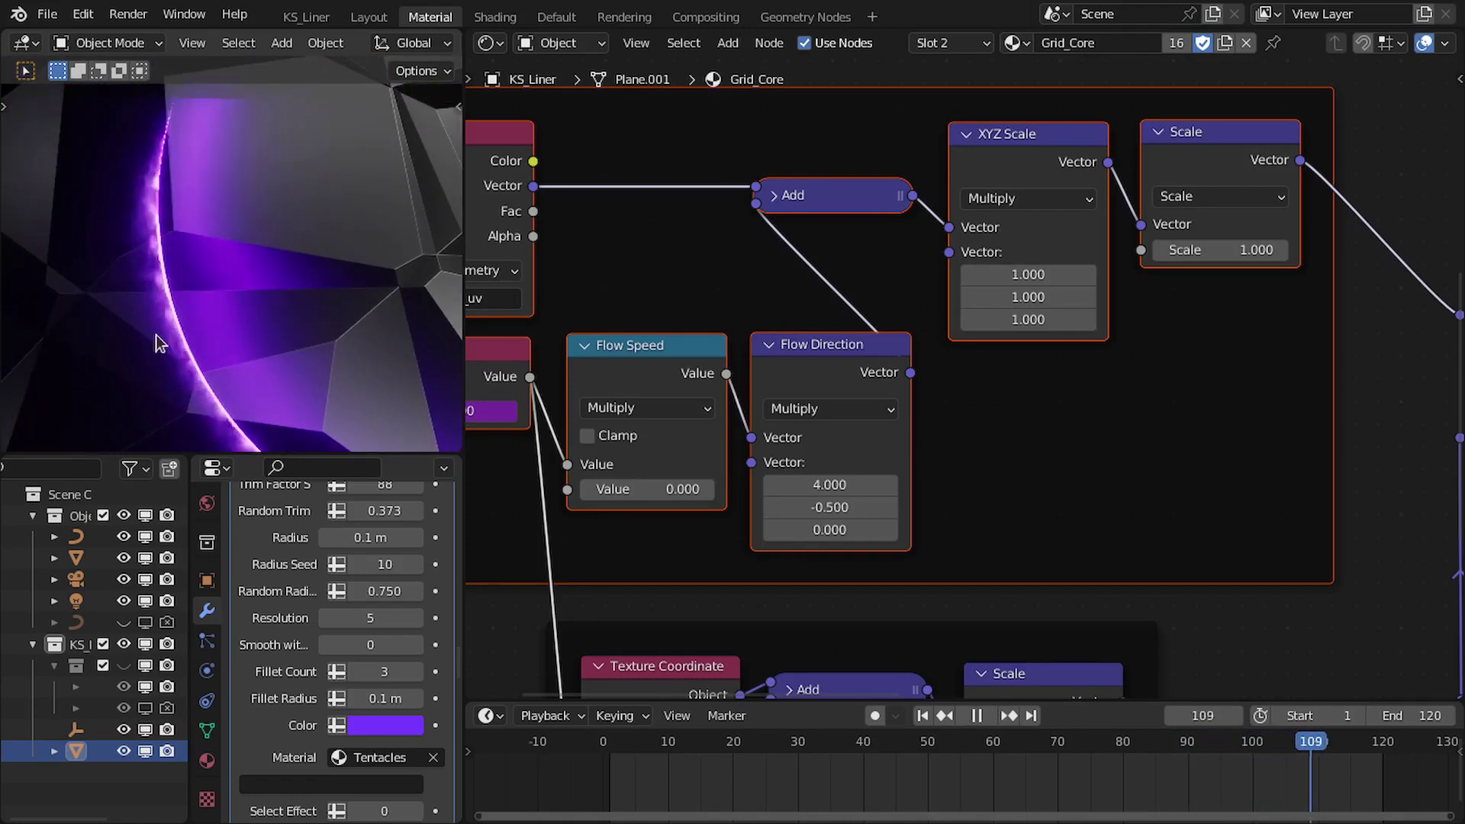
Step: Drive the Noise and Voronoi textures from the lower grid chain and preview the animated flow
{"action": "scroll", "coordinate": [1046, 310], "scroll_direction": "right", "scroll_amount": 5}
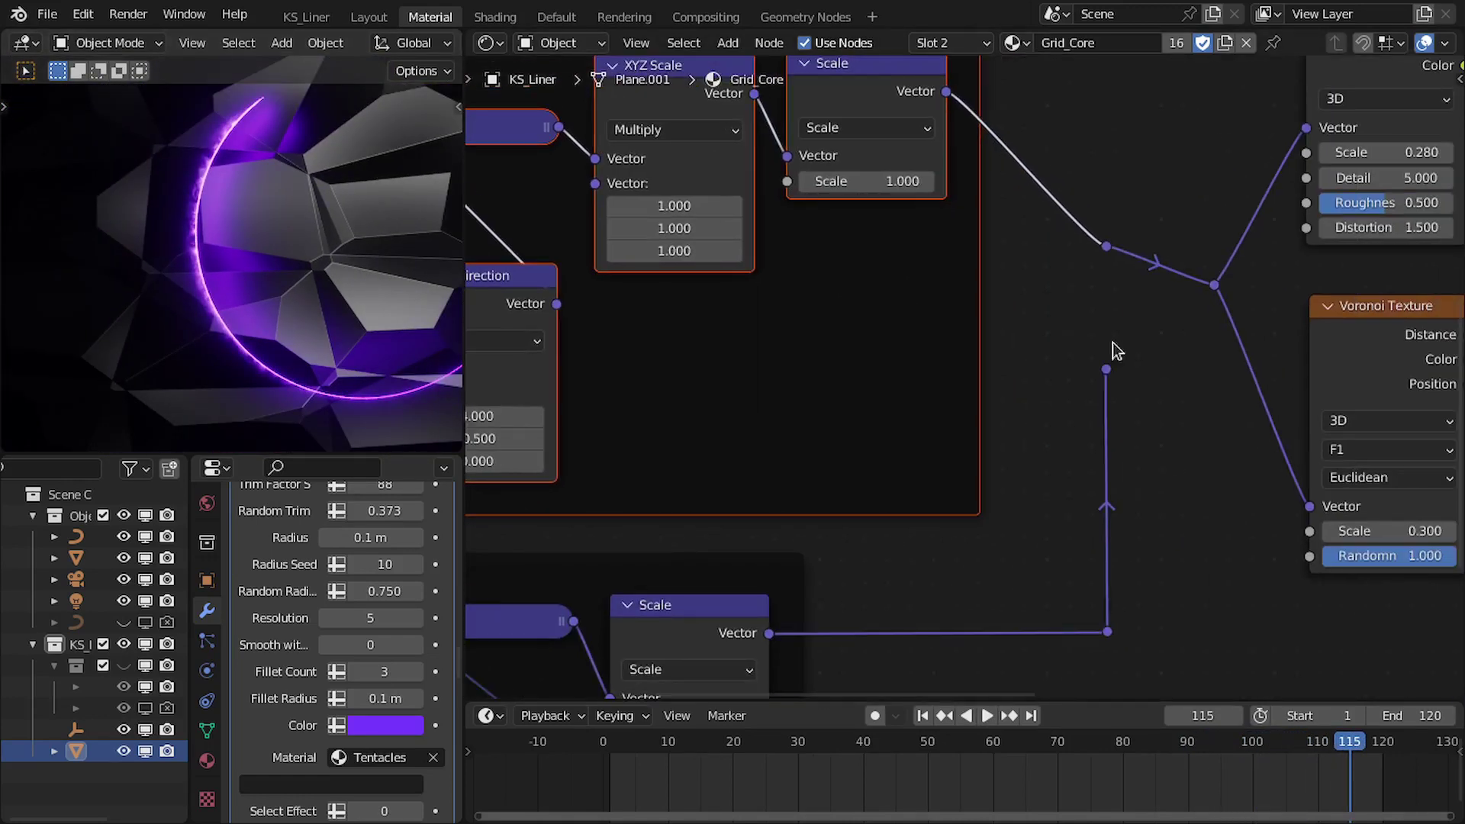
{"action": "left_click_drag", "start_coordinate": [1107, 369], "coordinate": [1106, 247]}
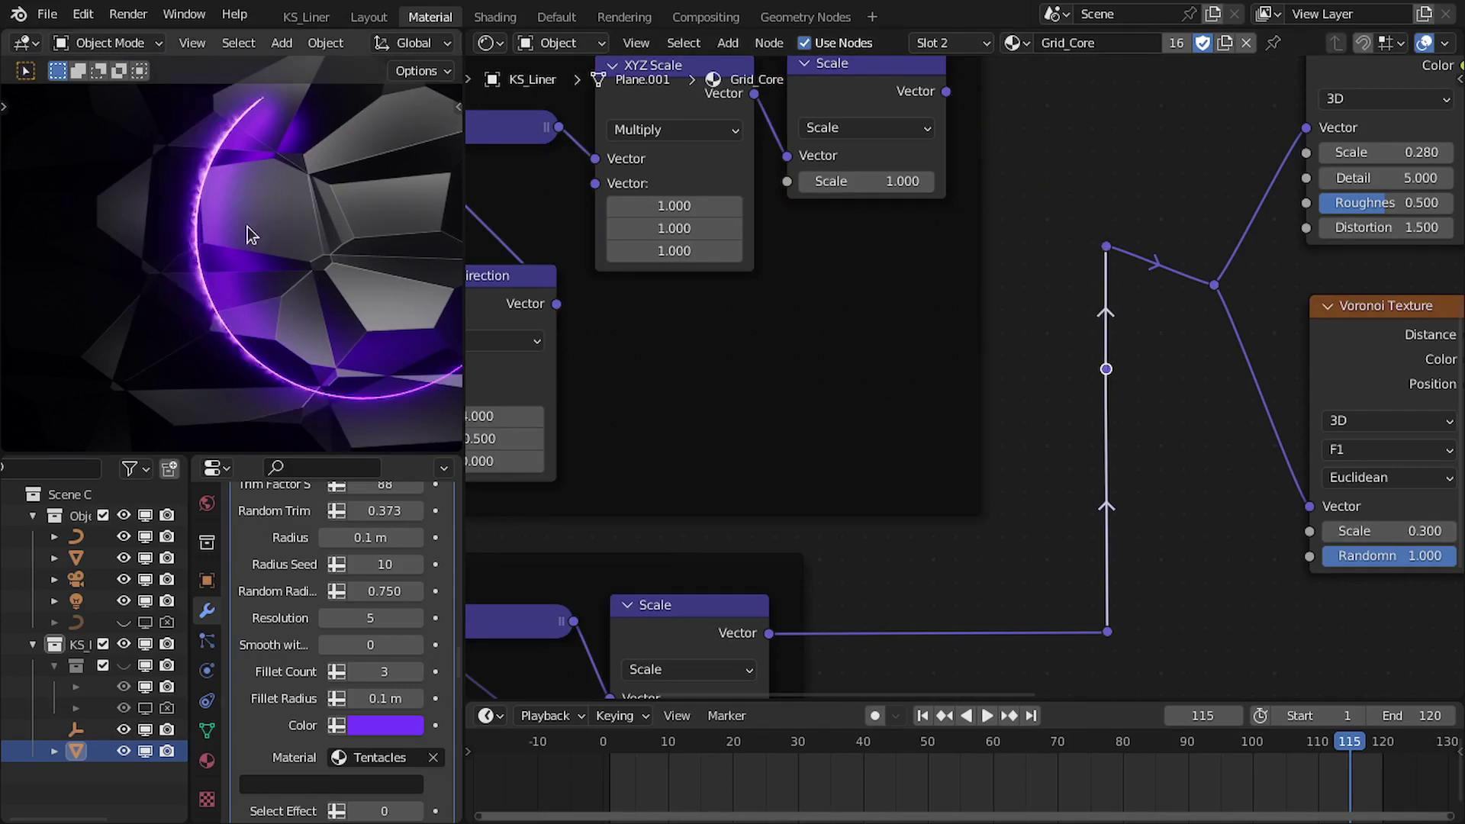
{"action": "key", "text": "space"}
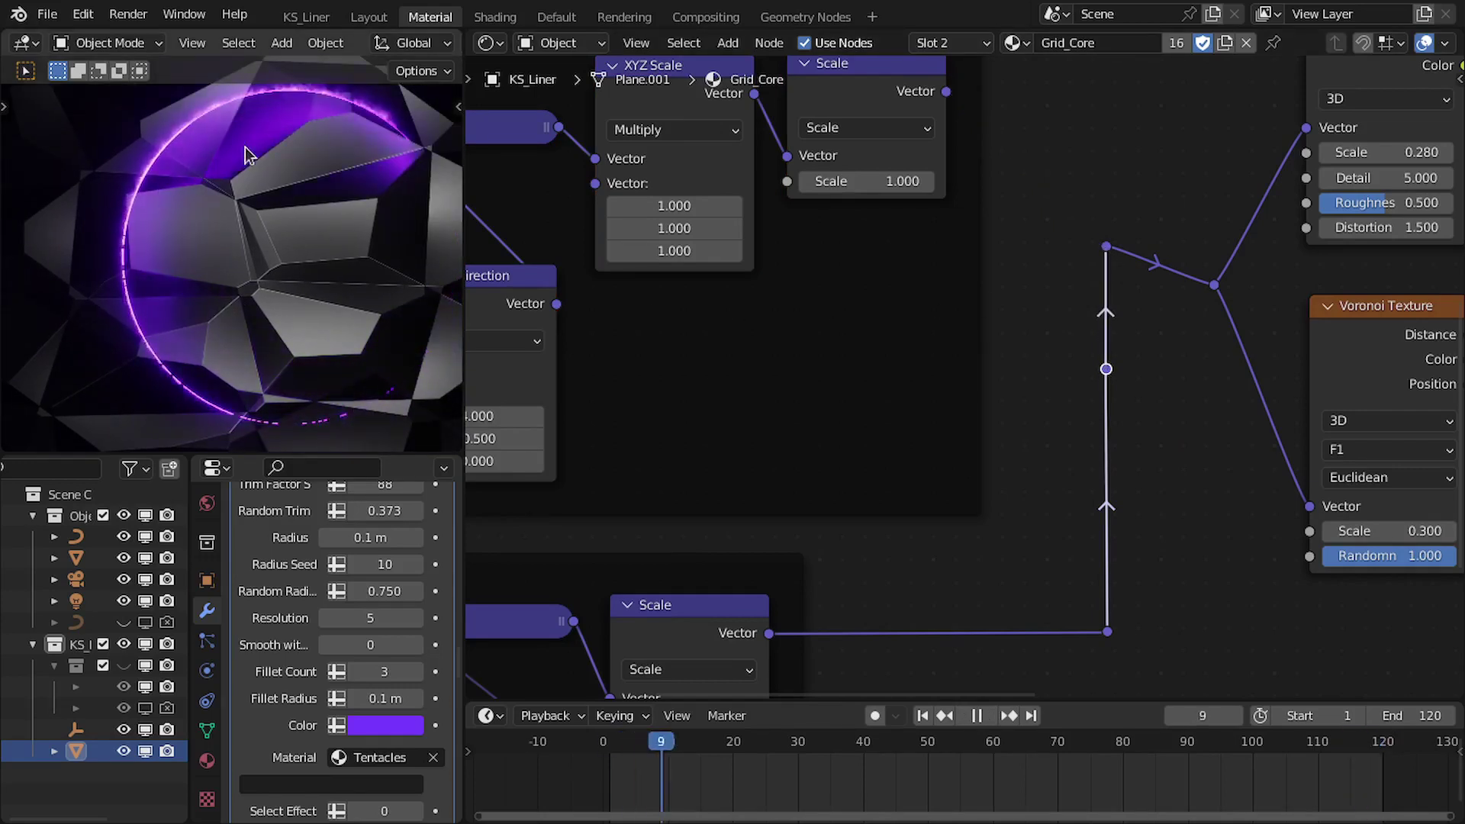
{"action": "key", "text": "space"}
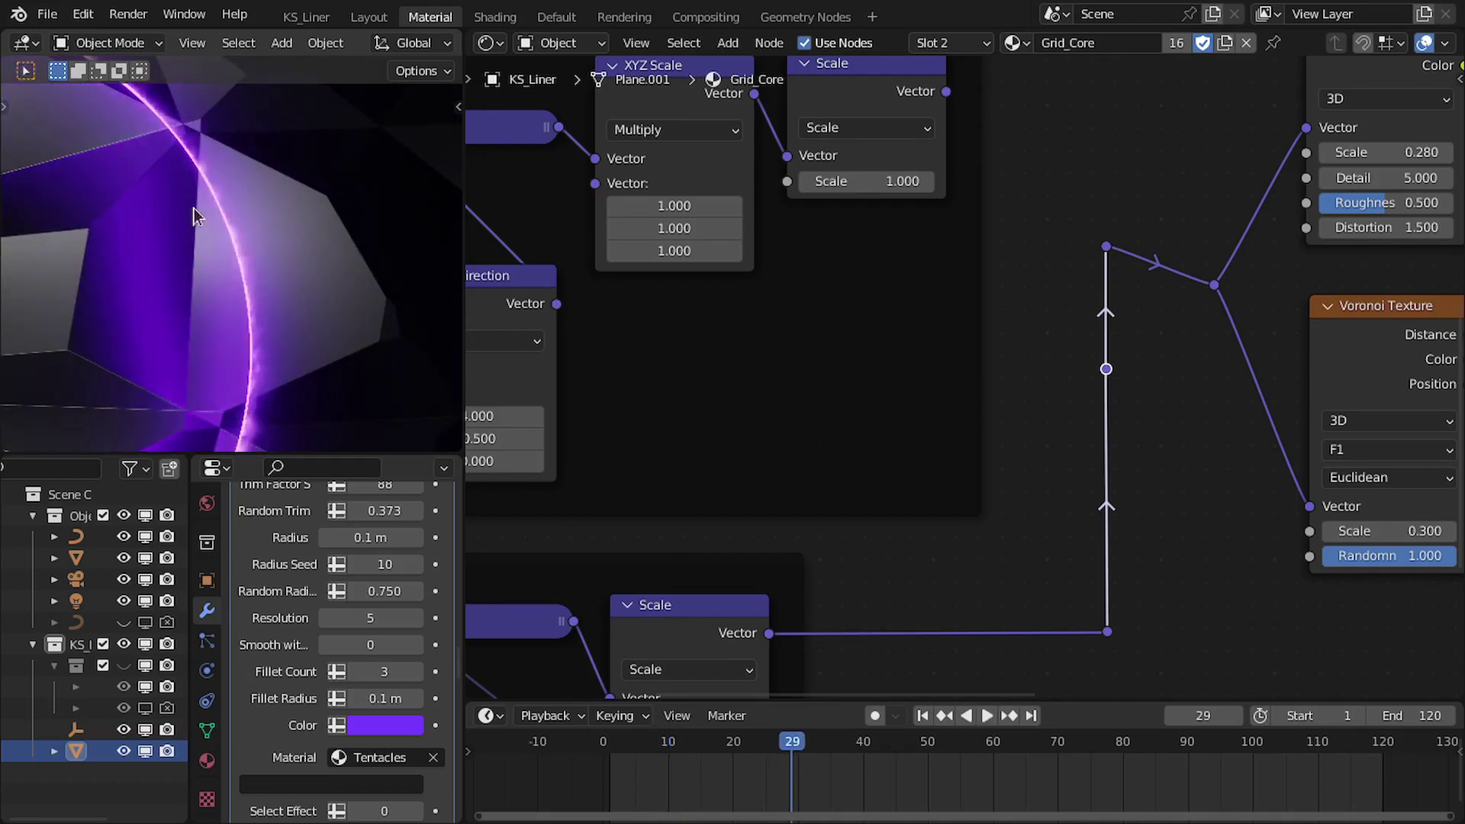
{"action": "key", "text": "space"}
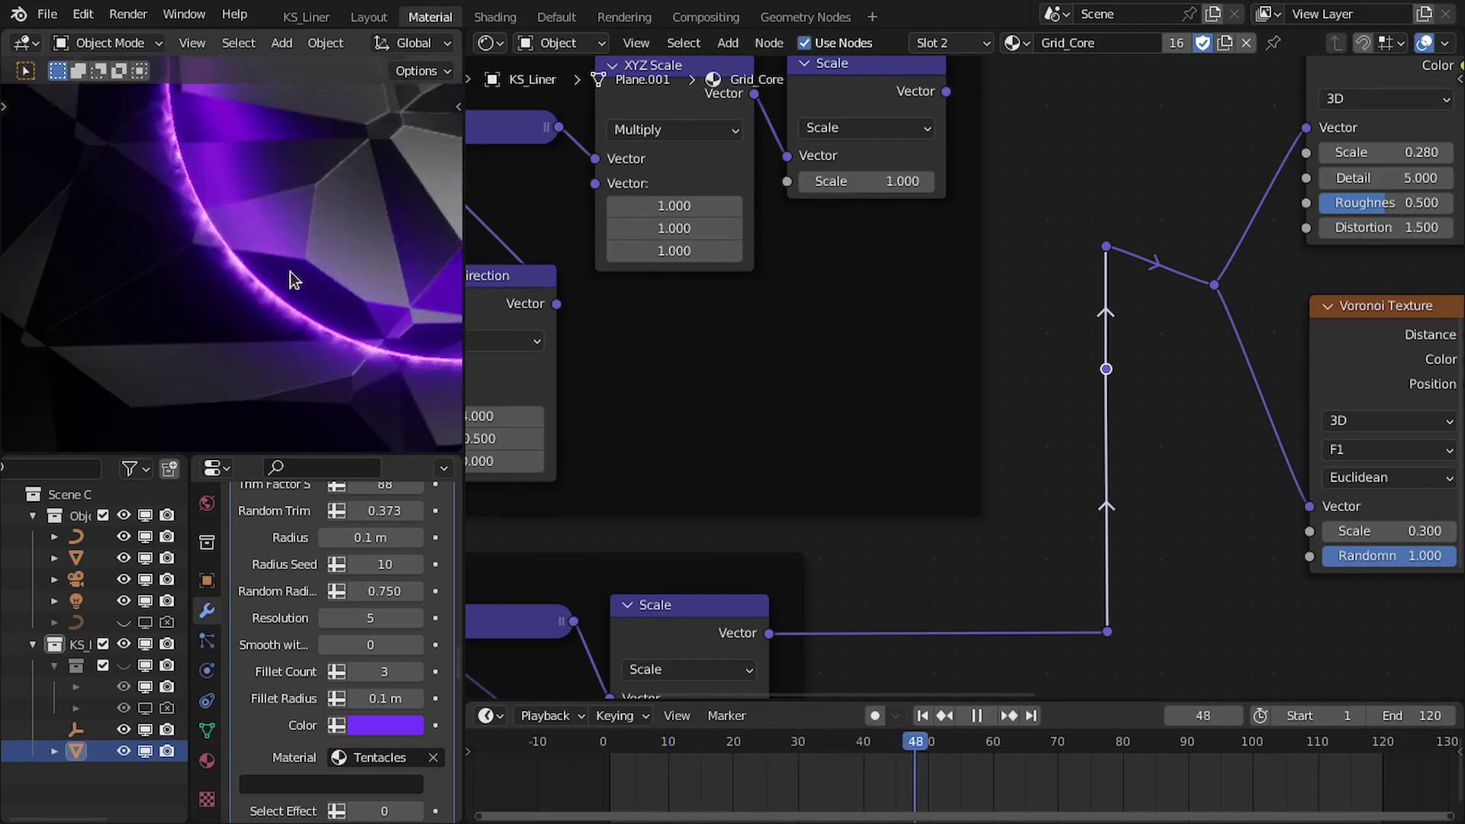
{"action": "key", "text": "space"}
Step: Reconnect the upper Scale output to the texture reroute, then select both grid groups' left-side nodes
{"action": "left_click_drag", "start_coordinate": [945, 91], "coordinate": [1106, 247]}
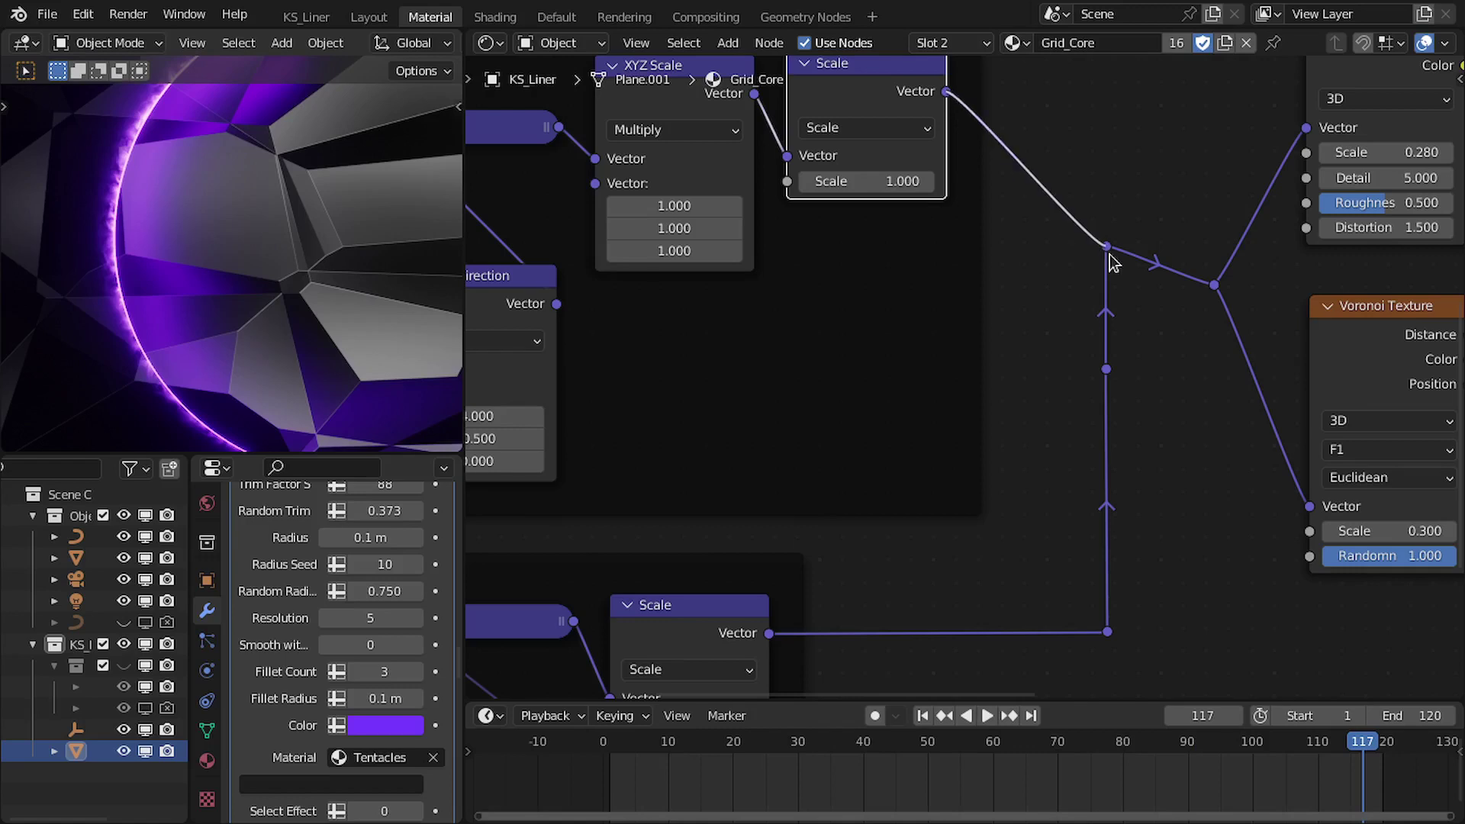
{"action": "scroll", "coordinate": [1137, 282], "scroll_direction": "down", "scroll_amount": 4}
{"action": "left_click_drag", "start_coordinate": [588, 190], "coordinate": [1098, 428]}
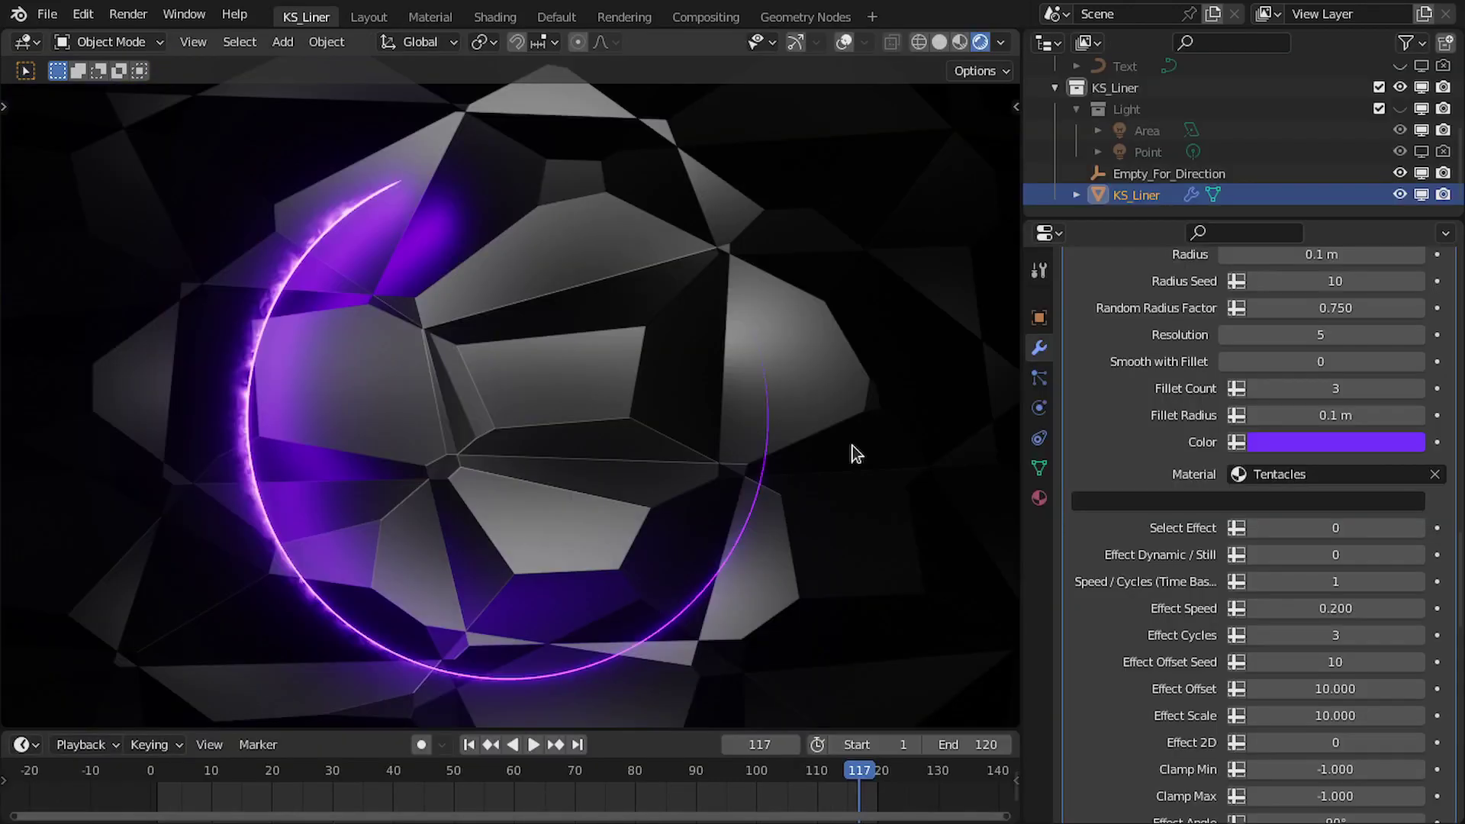